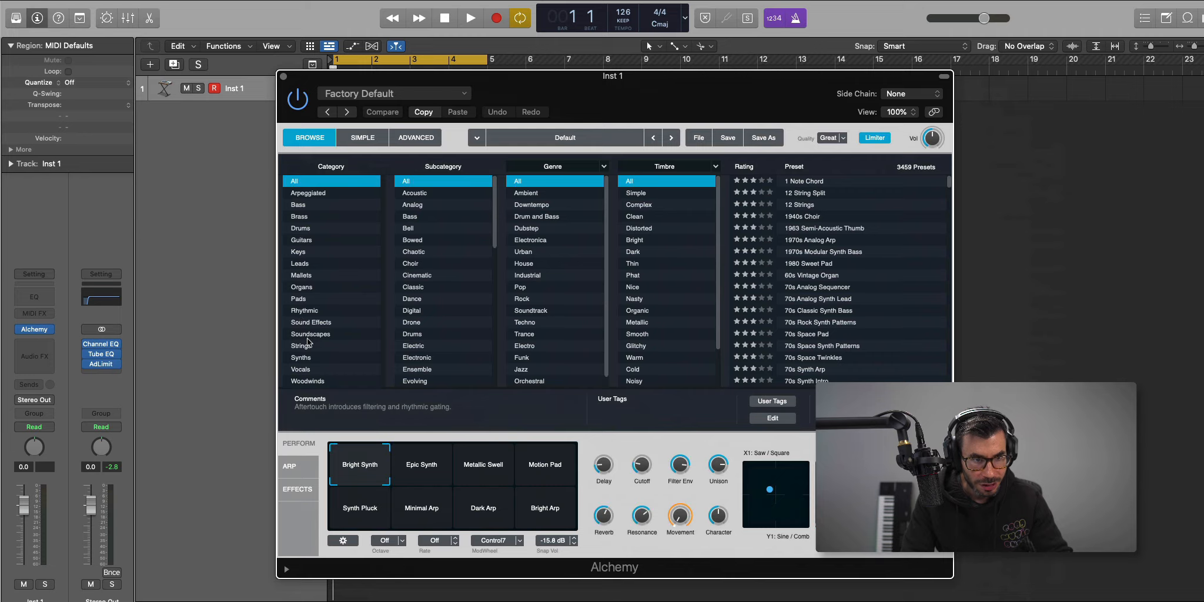
Load the Dark Ensemble preset from Alchemy's Strings category and close the plug-in window.
left_click(301, 345)
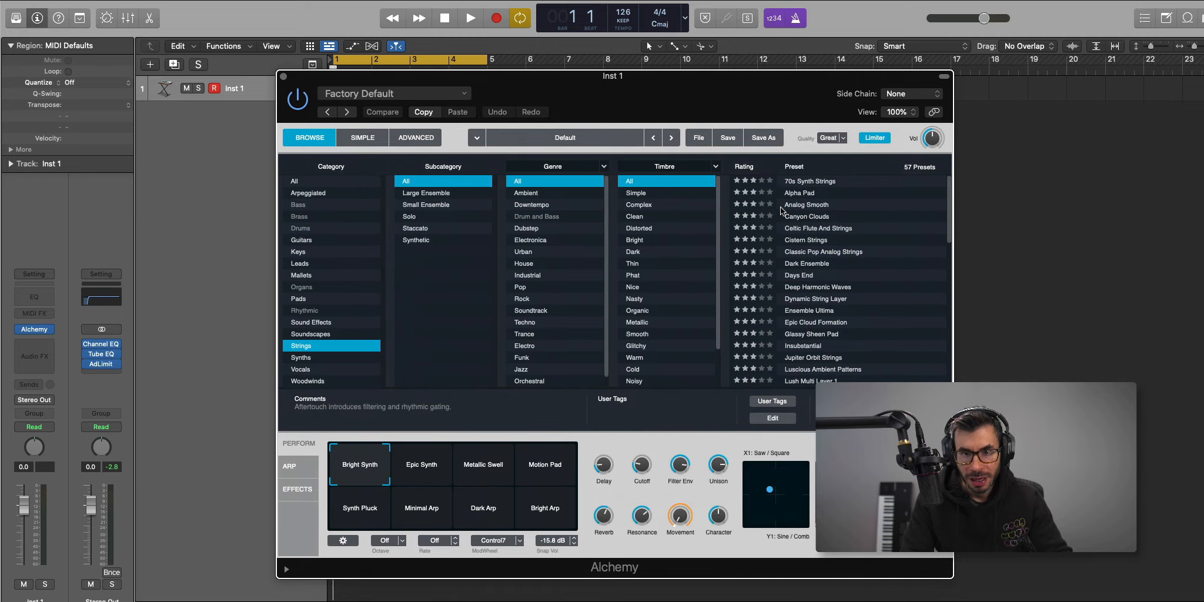
left_click(821, 264)
left_click(284, 77)
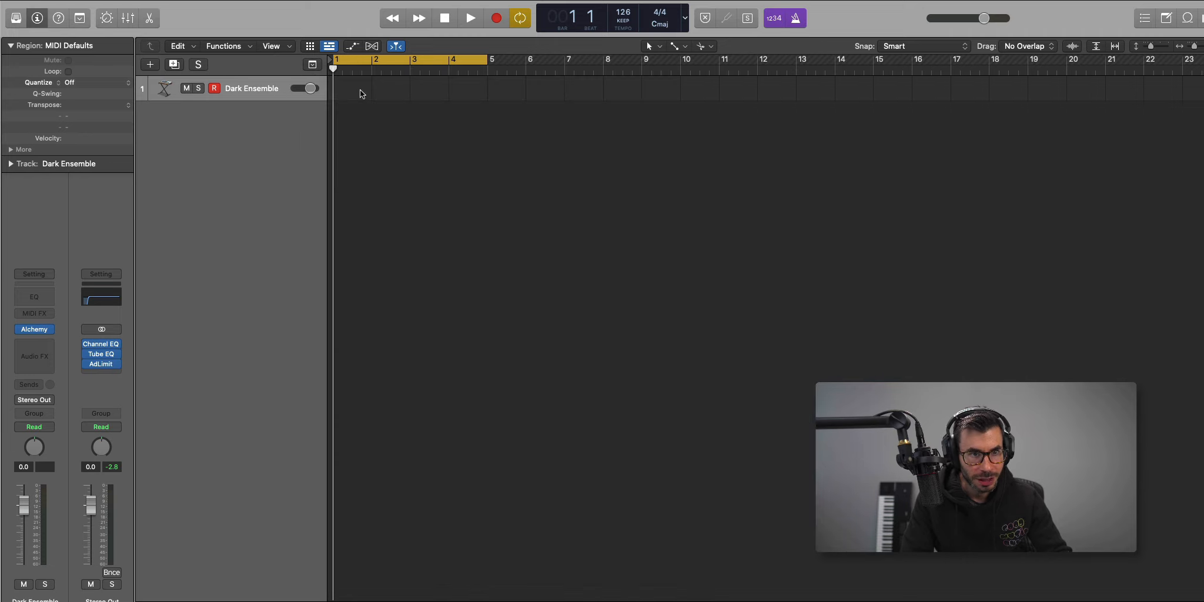
Create a four-bar region on the Dark Ensemble track with a two-beat D#3 note at the start of bar 1.
left_click(679, 46)
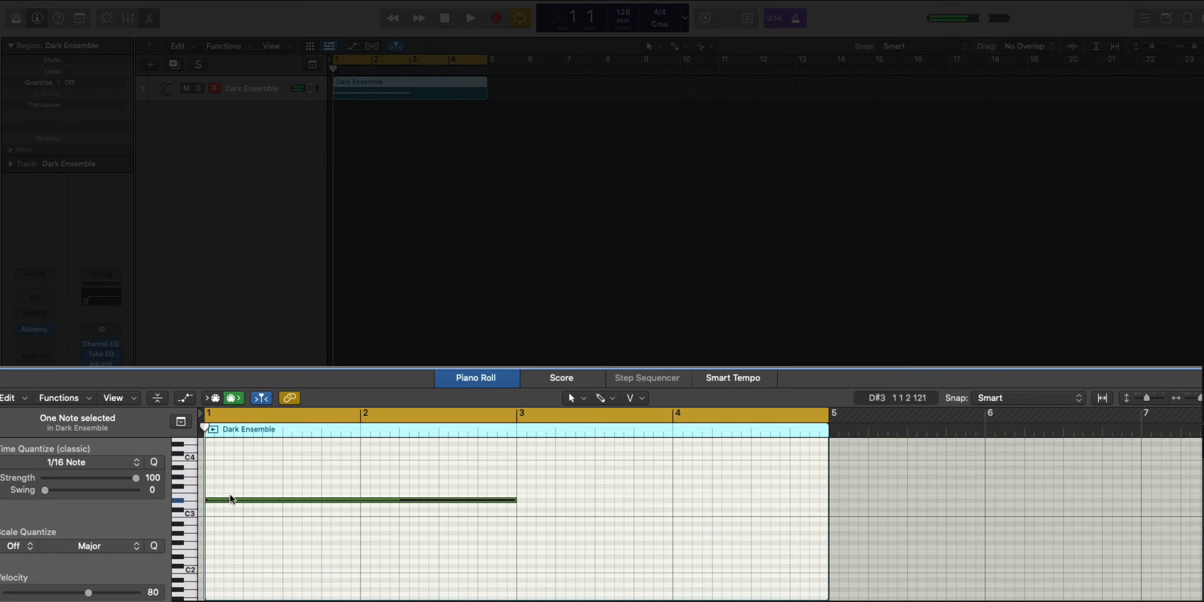
left_click_drag(501, 494, 279, 525)
key("space")
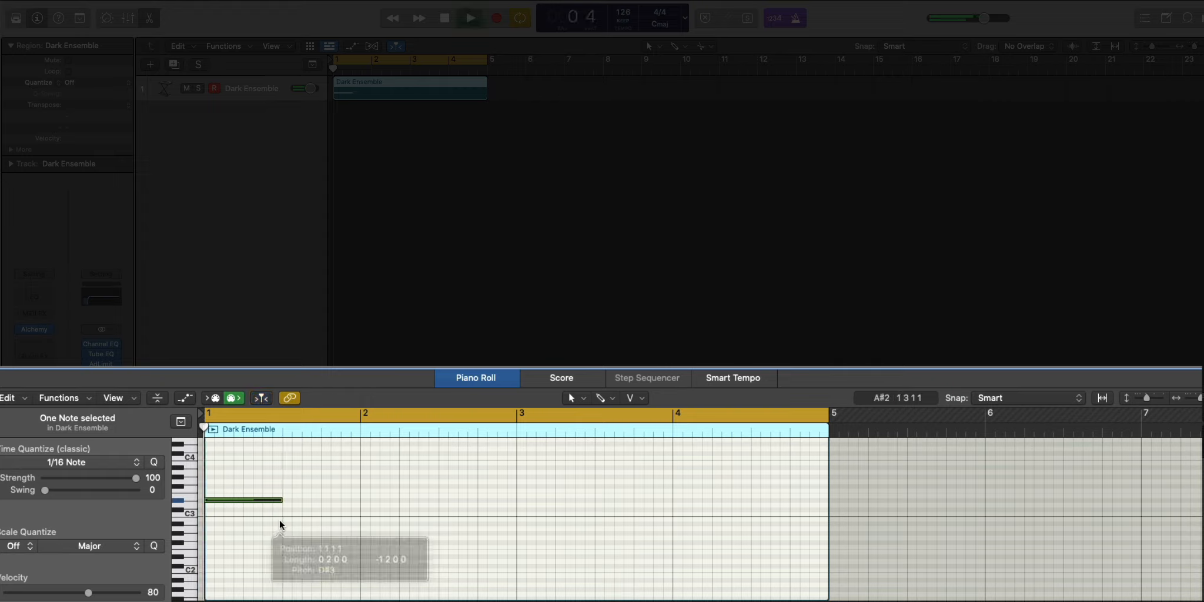
Turn off the metronome and add a two-beat E3 note on beat 3 of bar 1.
left_click(796, 19)
key("space")
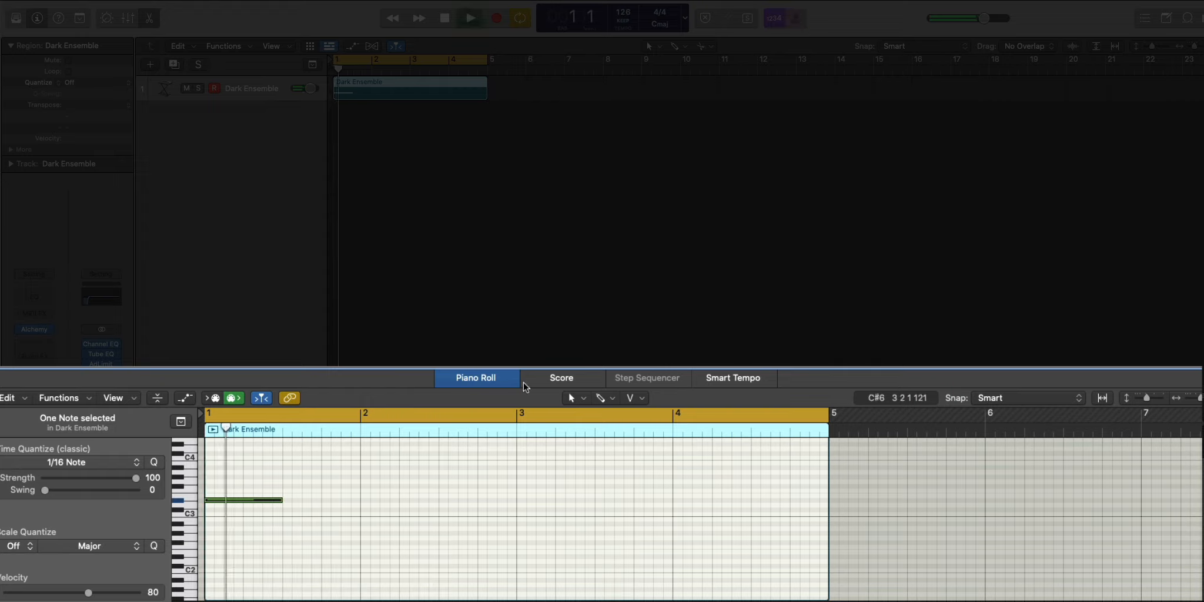
key("space")
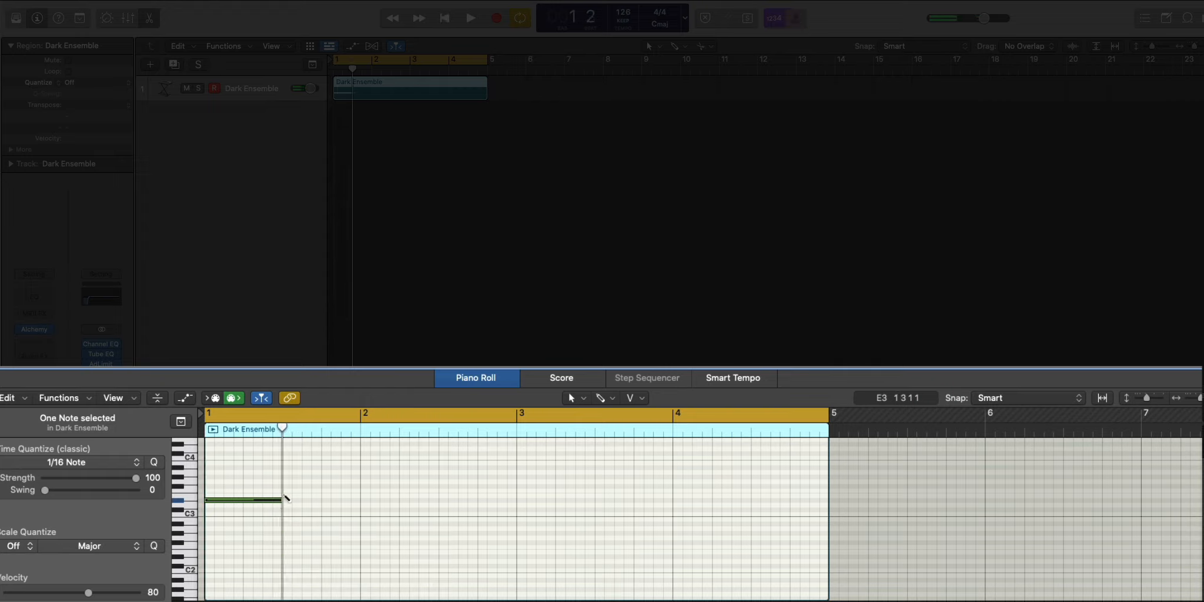
key("space")
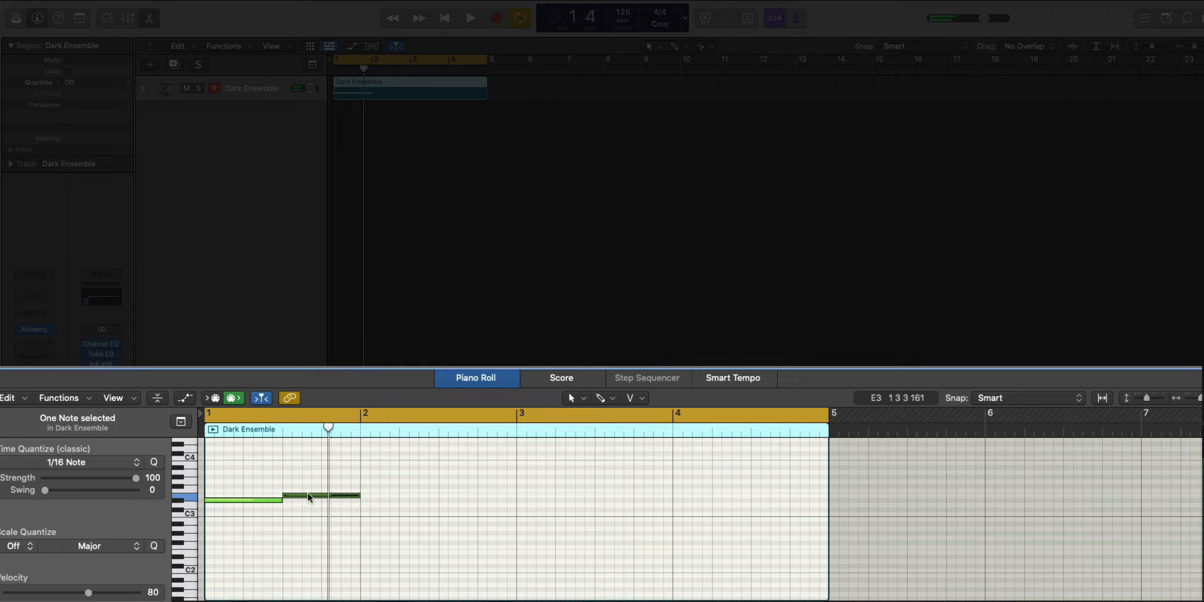
key("space")
key("space")
Transpose both notes of the Dark Ensemble region up one octave.
left_click_drag(335, 521, 232, 483)
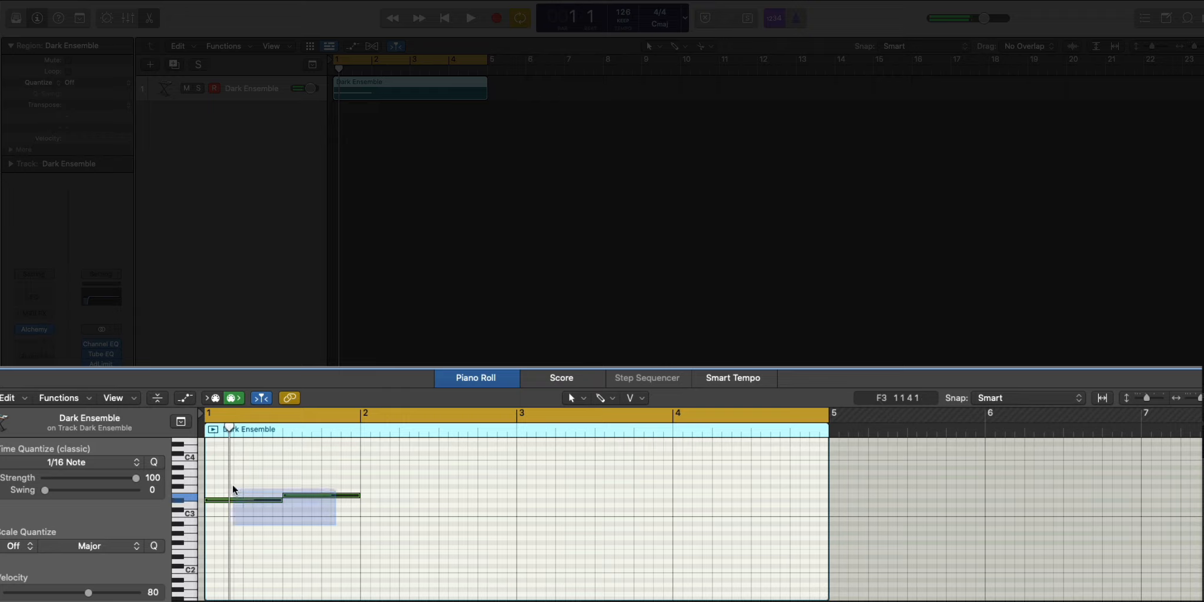
key("shift+alt+Up")
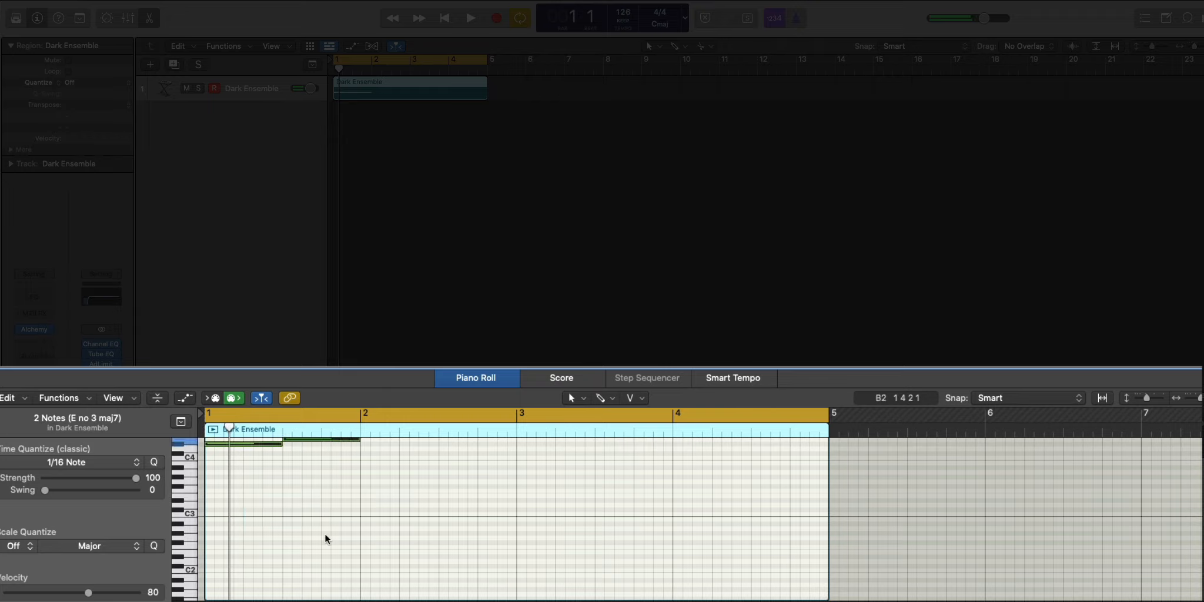
scroll(325, 538, "up", 5)
Add two-beat F#4 and G#4 notes on beats 1 and 3 of bar 2.
key("space")
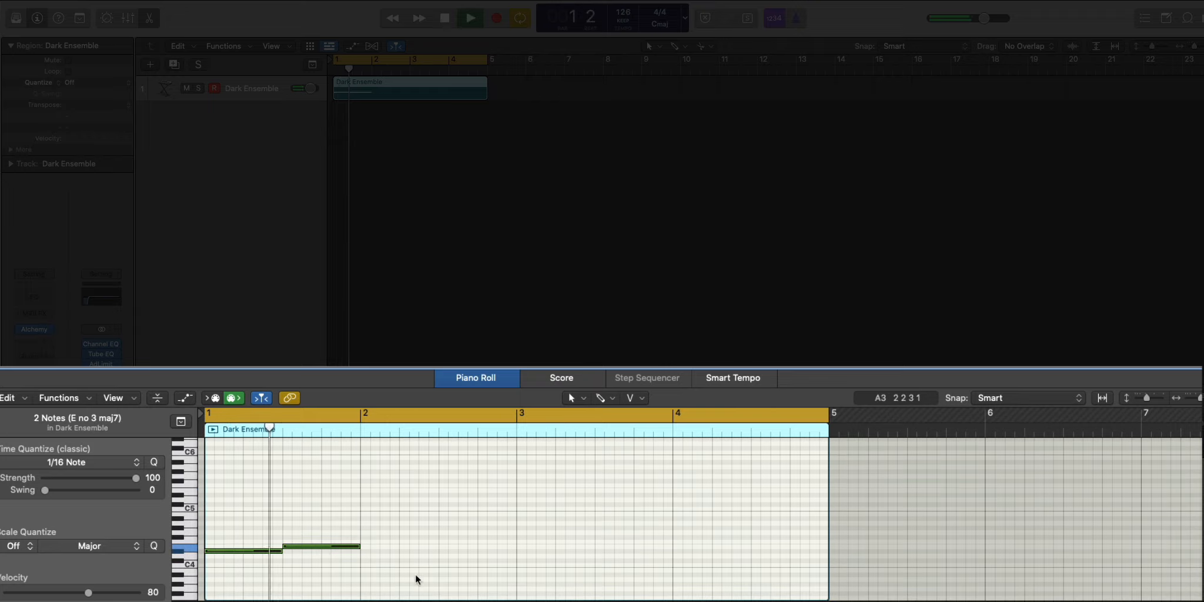
left_click(368, 537, "super")
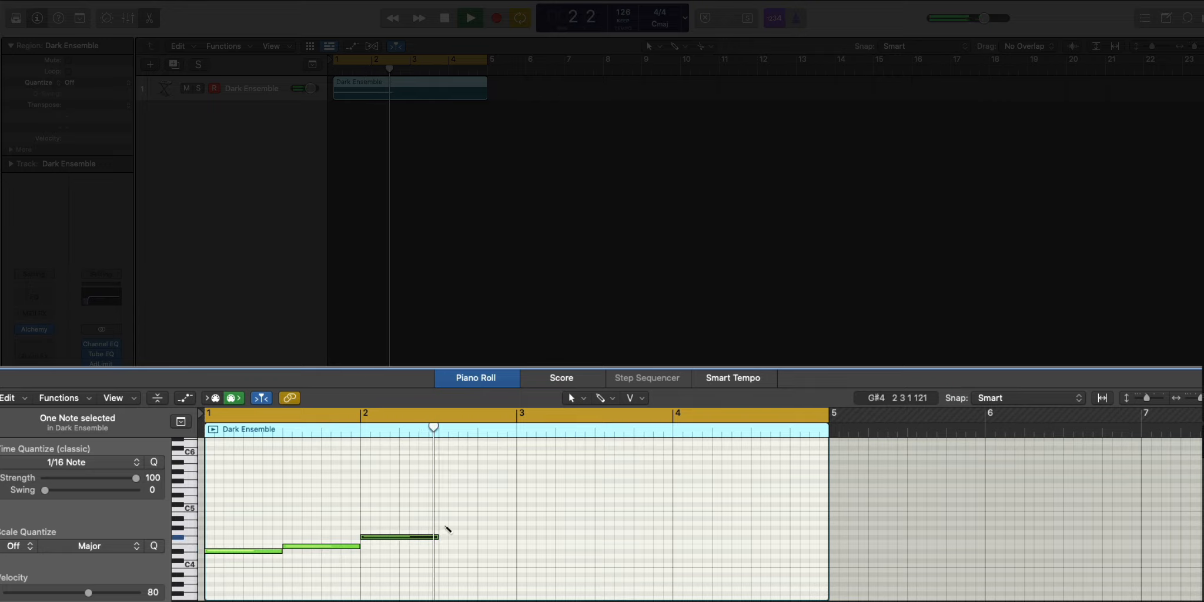
left_click(446, 528, "super")
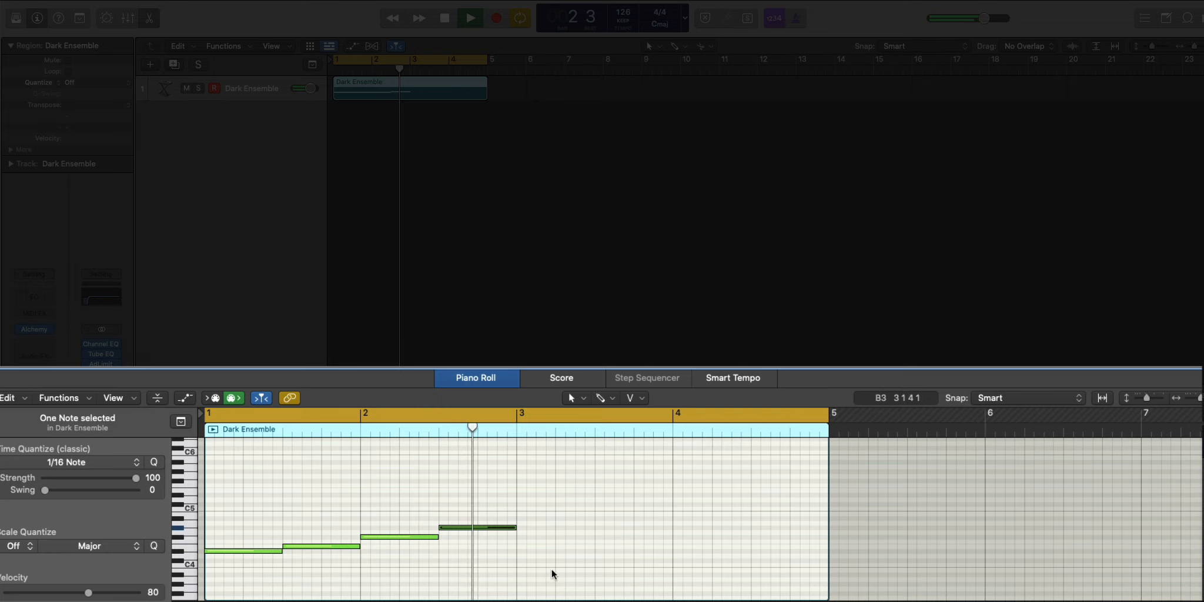
Repeat the four notes into bars 3 and 4, and cut the Dark Ensemble region back to end at bar 5.
left_click_drag(556, 577, 277, 504)
key("super+r")
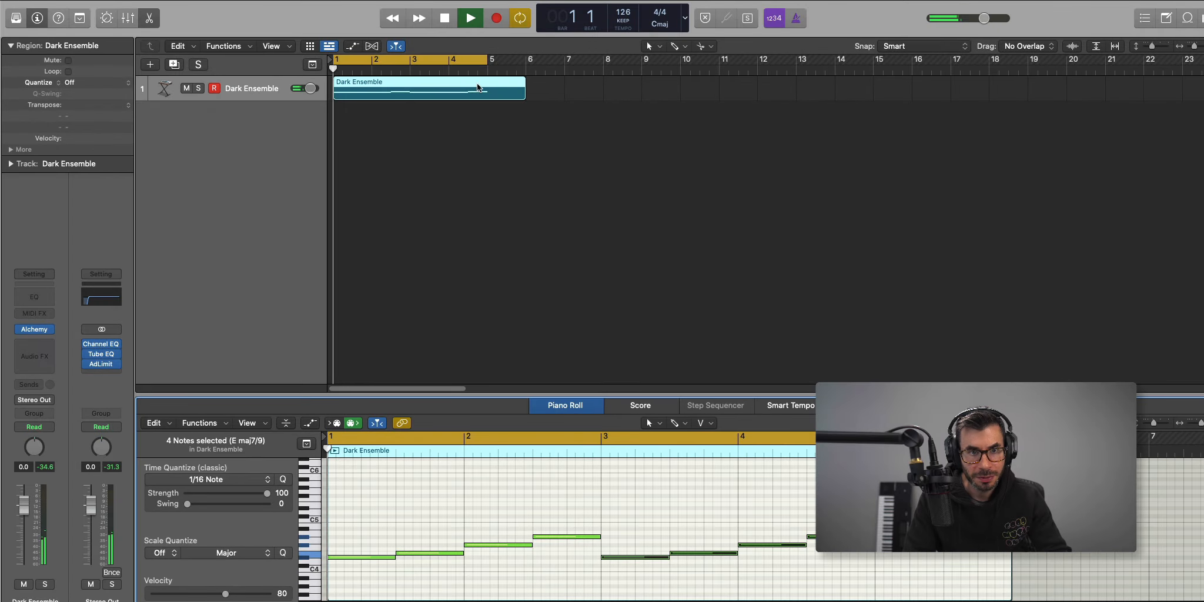
right_click(488, 85)
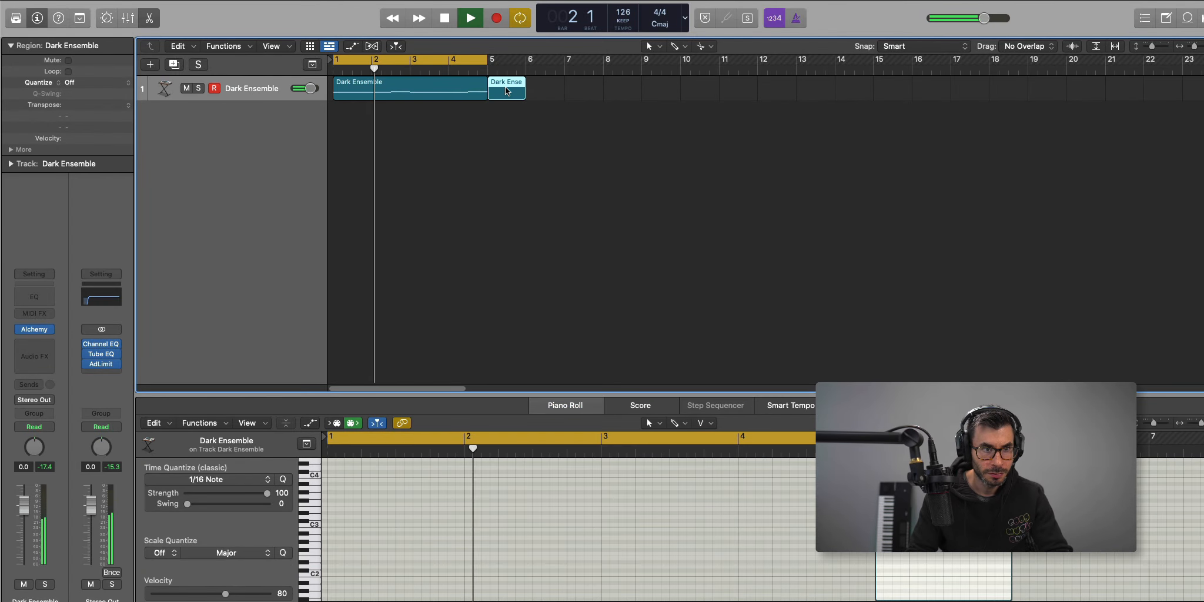
key("Delete")
key("super+Down")
key("super+Down")
key("super+Down")
key("super+Down")
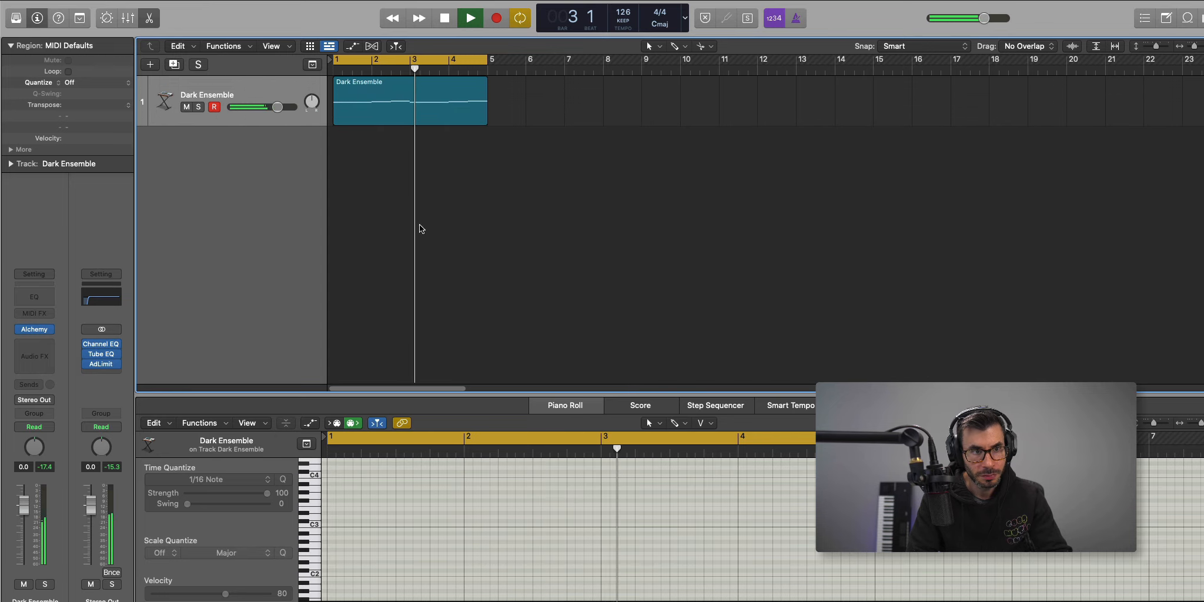
Try Alchemy's Resonant String, Delayed Pluck and High String performance snapshots during playback, and close the plug-in window.
key("space")
key("v")
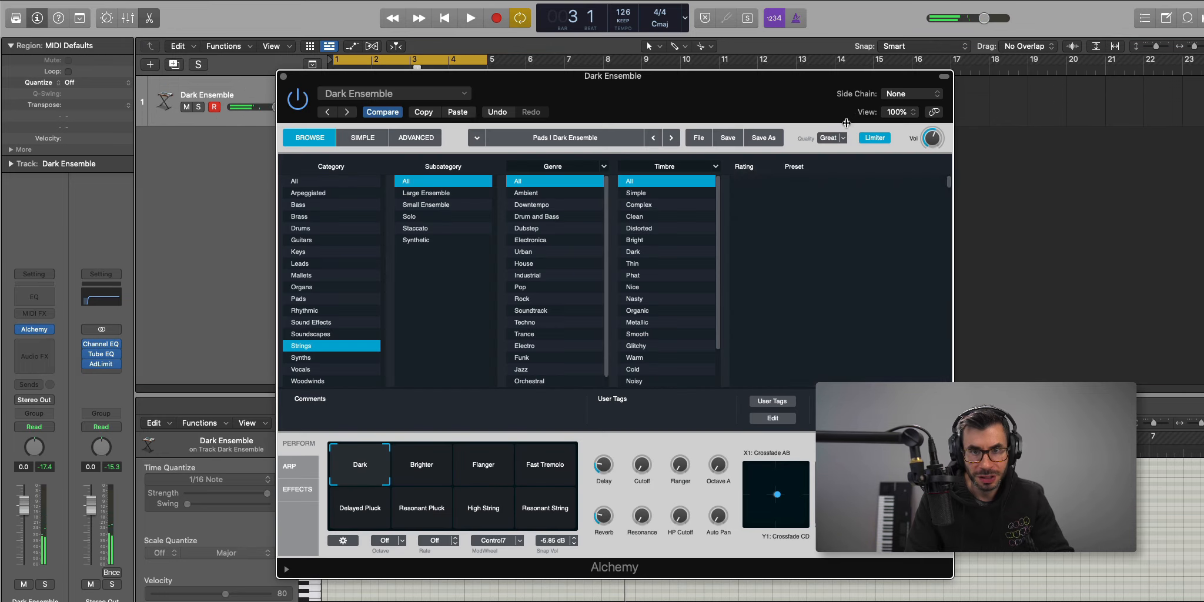
left_click_drag(846, 122, 872, 88)
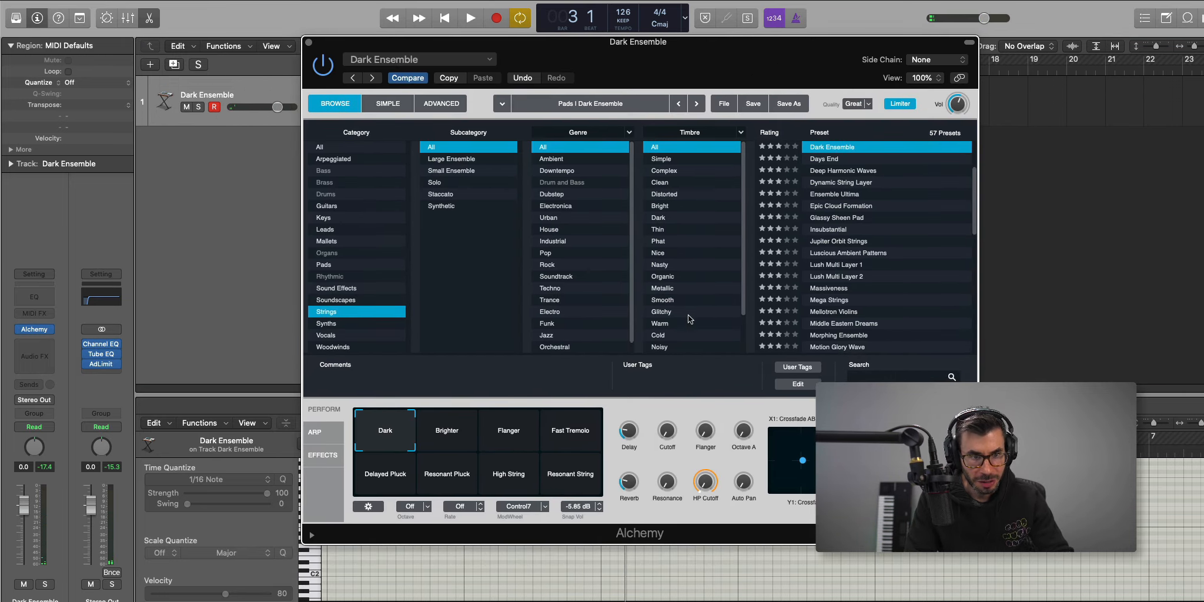
key("space")
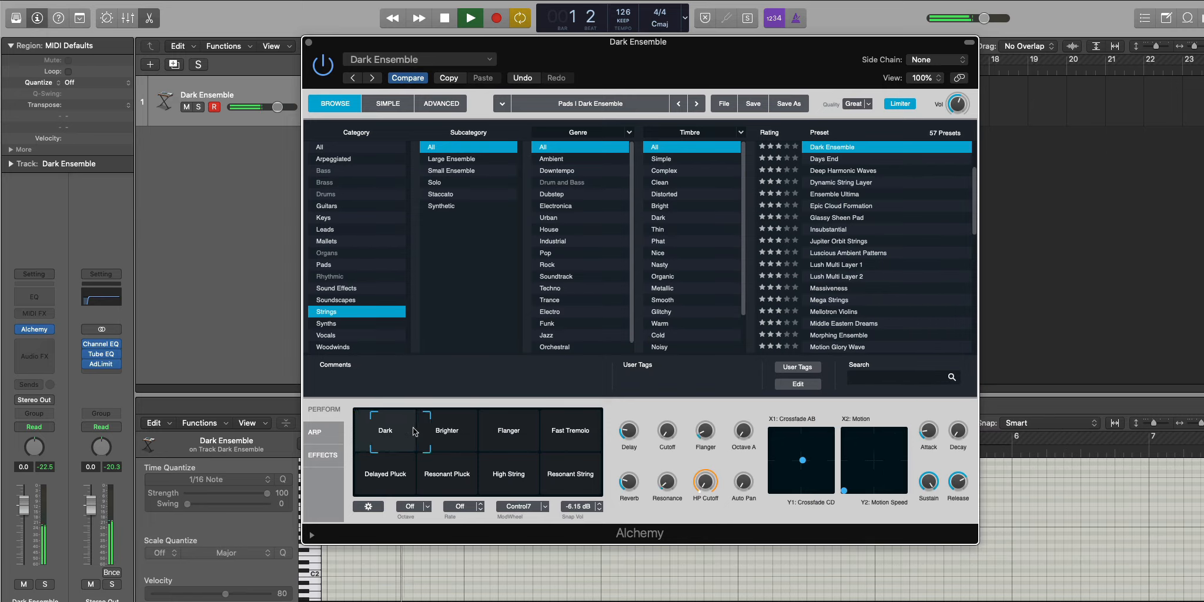
left_click(588, 464)
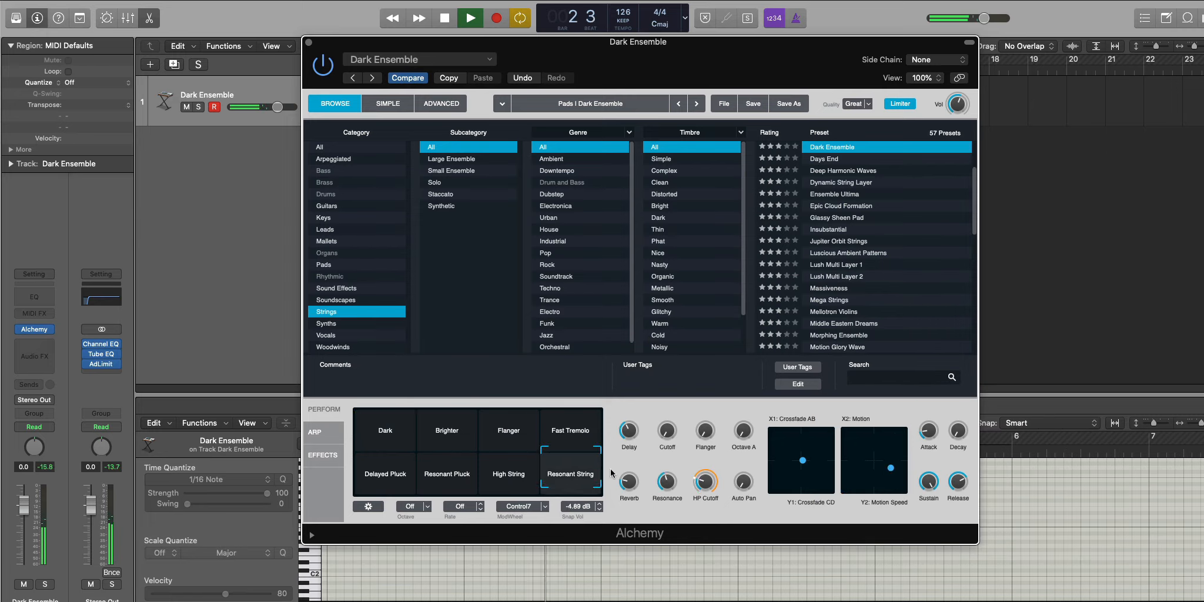
left_click(385, 479)
left_click(509, 488)
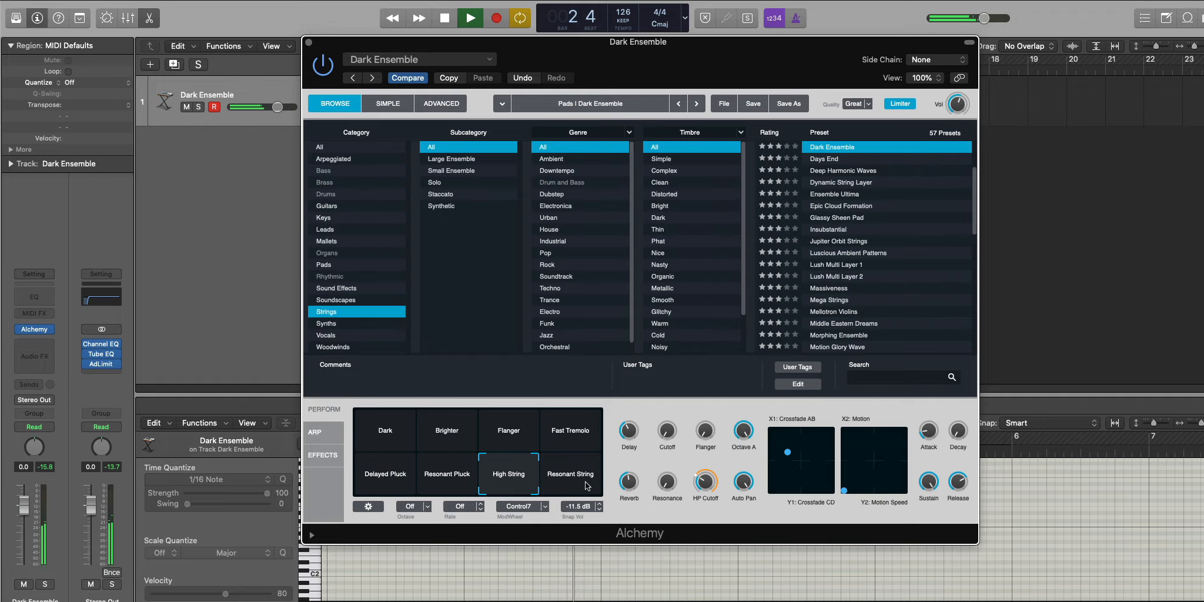
left_click(309, 42)
key("space")
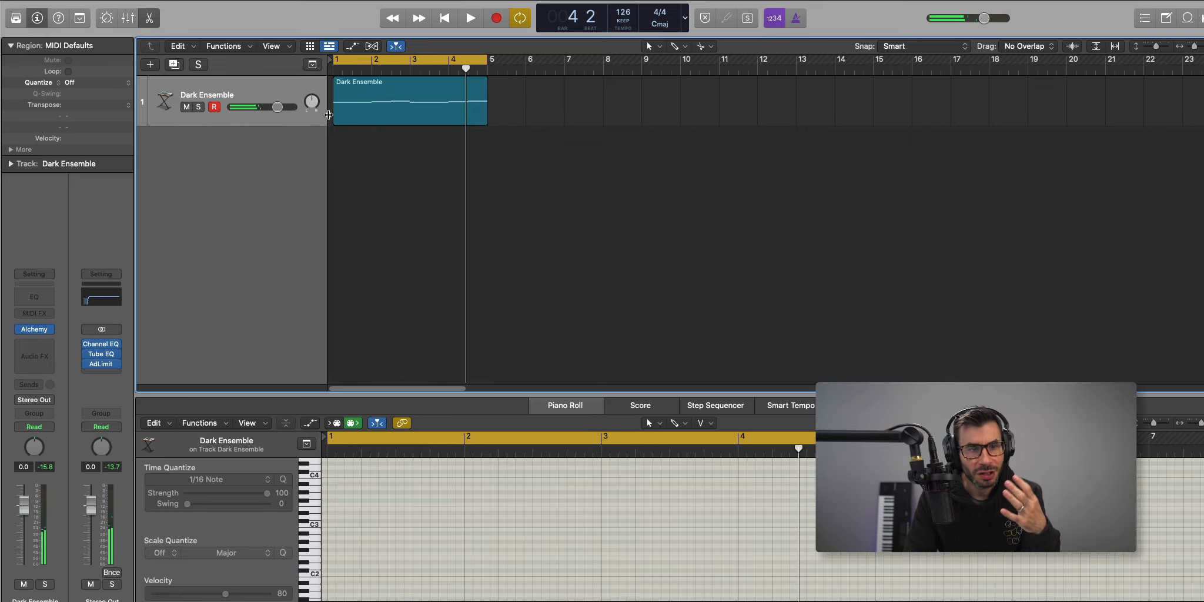
Create a new software instrument track and load the String Ensemble patch from the Orchestral Strings sounds.
left_click(152, 64)
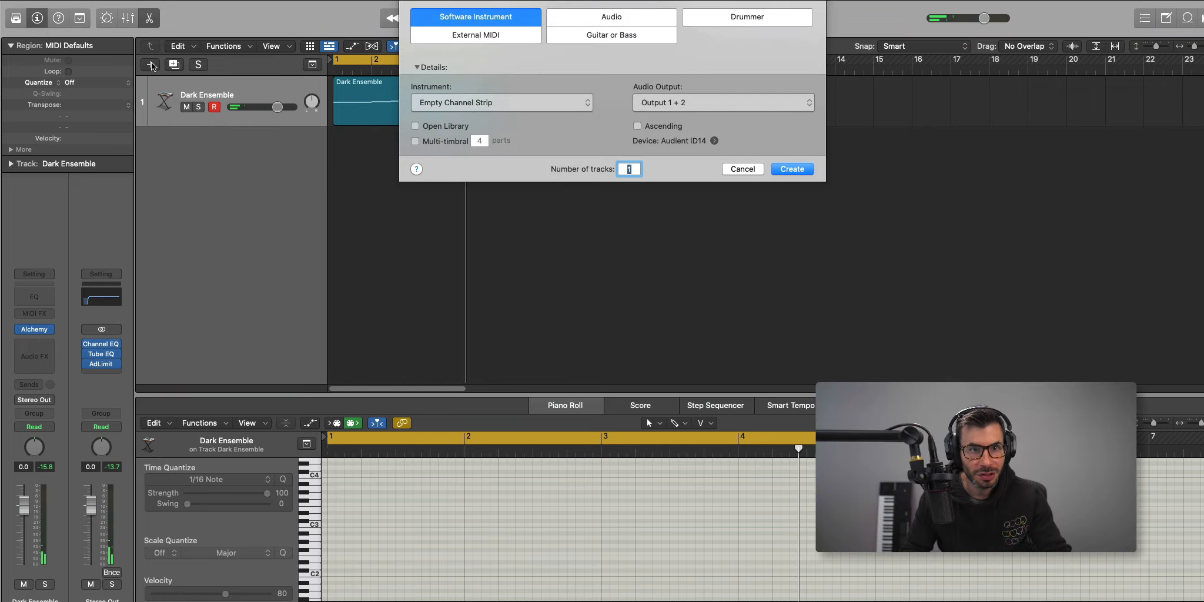
key("Return")
left_click(16, 19)
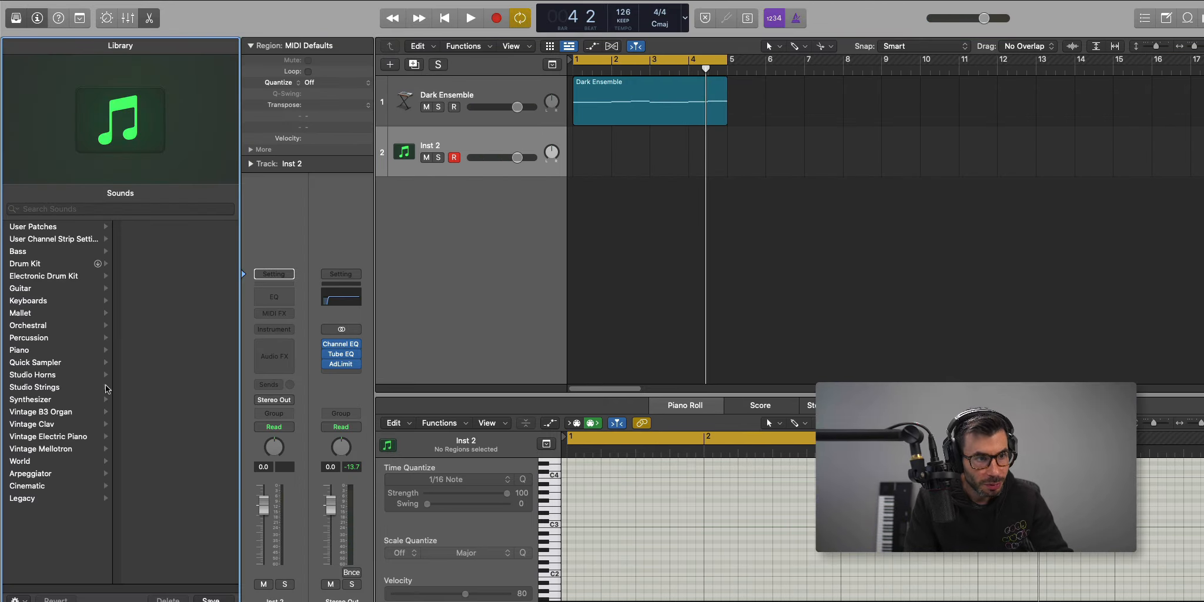
left_click(69, 326)
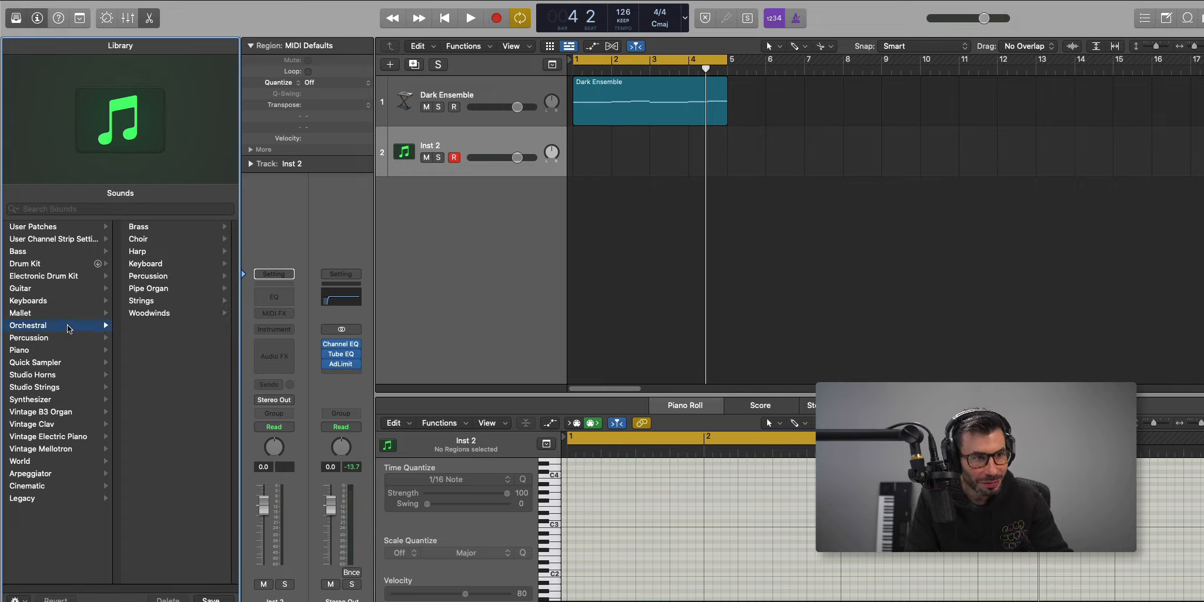
left_click(141, 301)
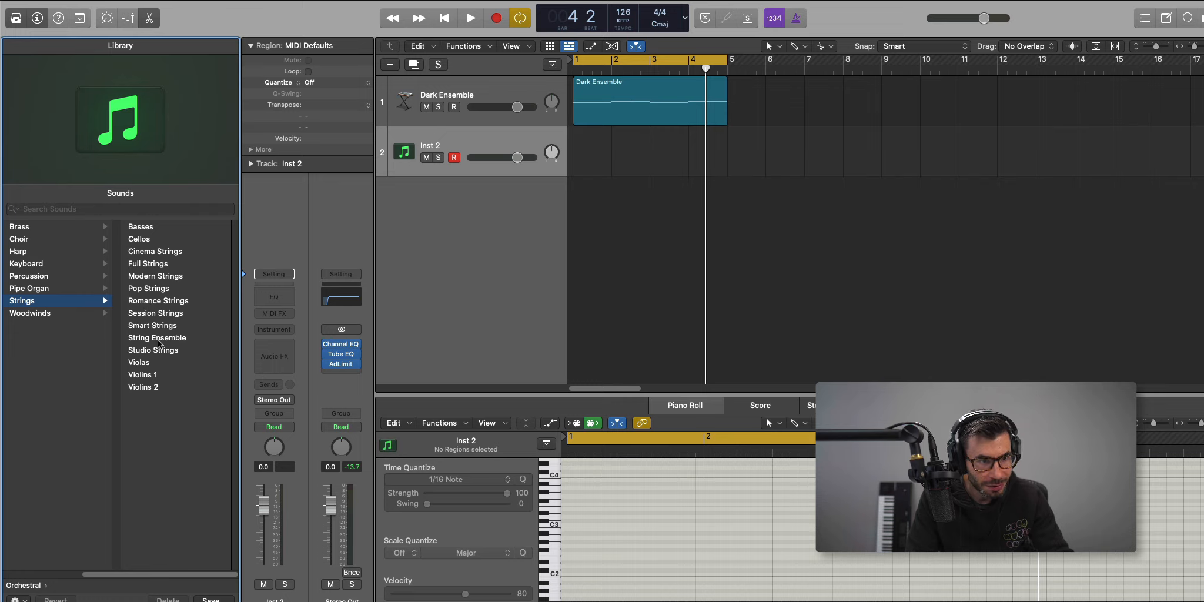
Create a four-bar region on the String Ensemble track and place a sixteenth-length C#3 note at its start.
double_click(581, 149)
left_click_drag(614, 173, 727, 172)
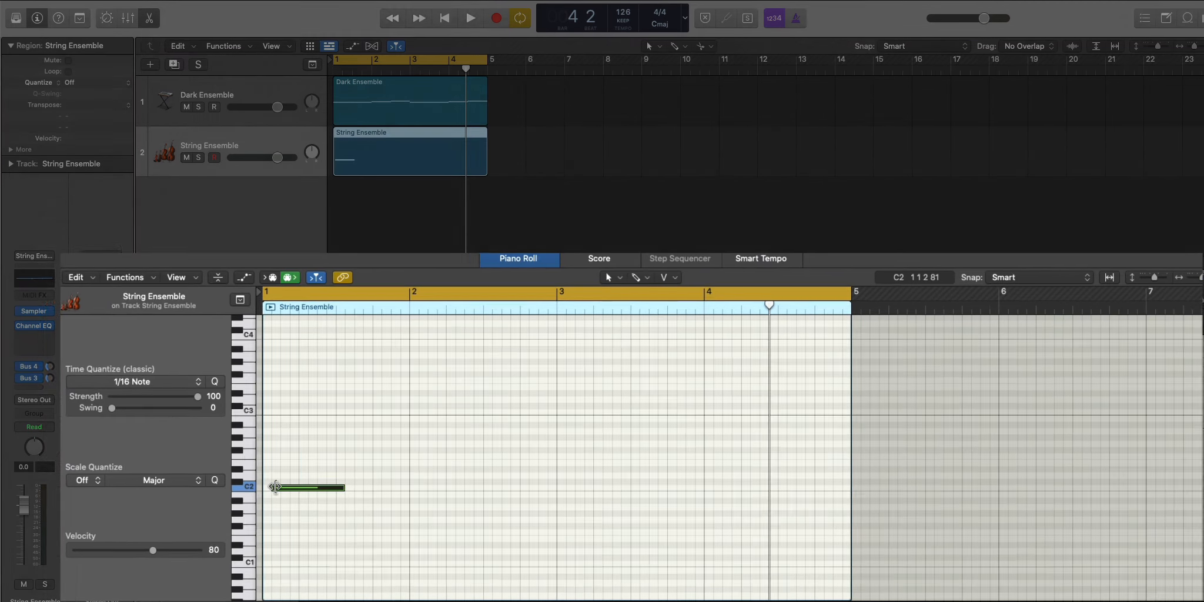
left_click_drag(275, 486, 219, 399)
key("space")
key("space")
key("space")
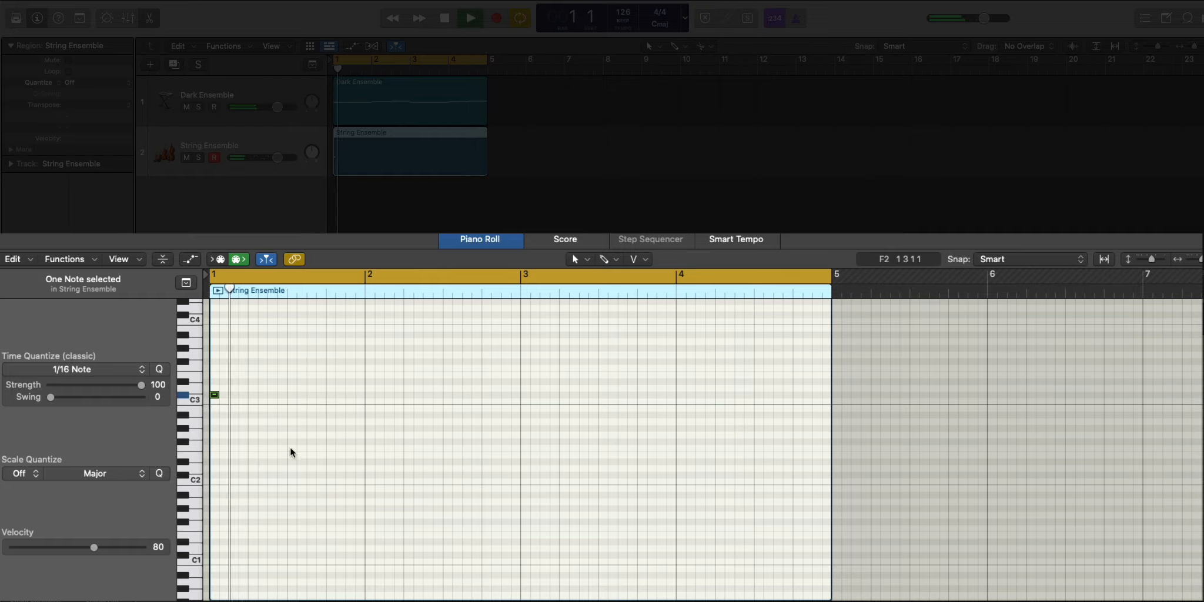
Place a sixteenth-length E3 note directly after the C#3 note in the String Ensemble region.
key("super+Right")
key("super+Right")
key("space")
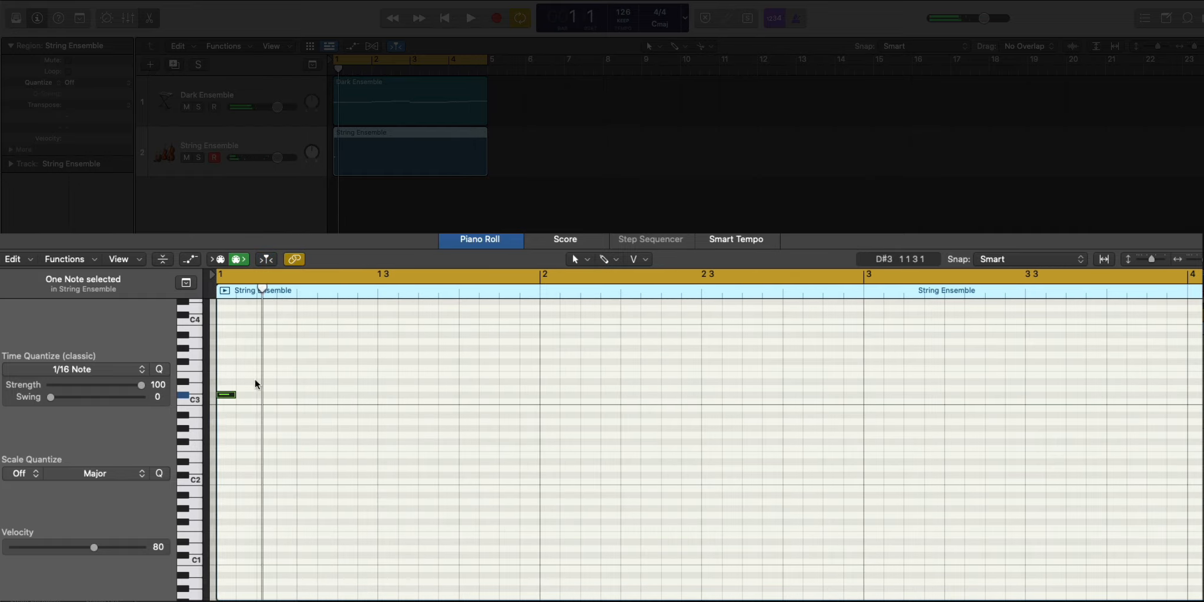
key("space")
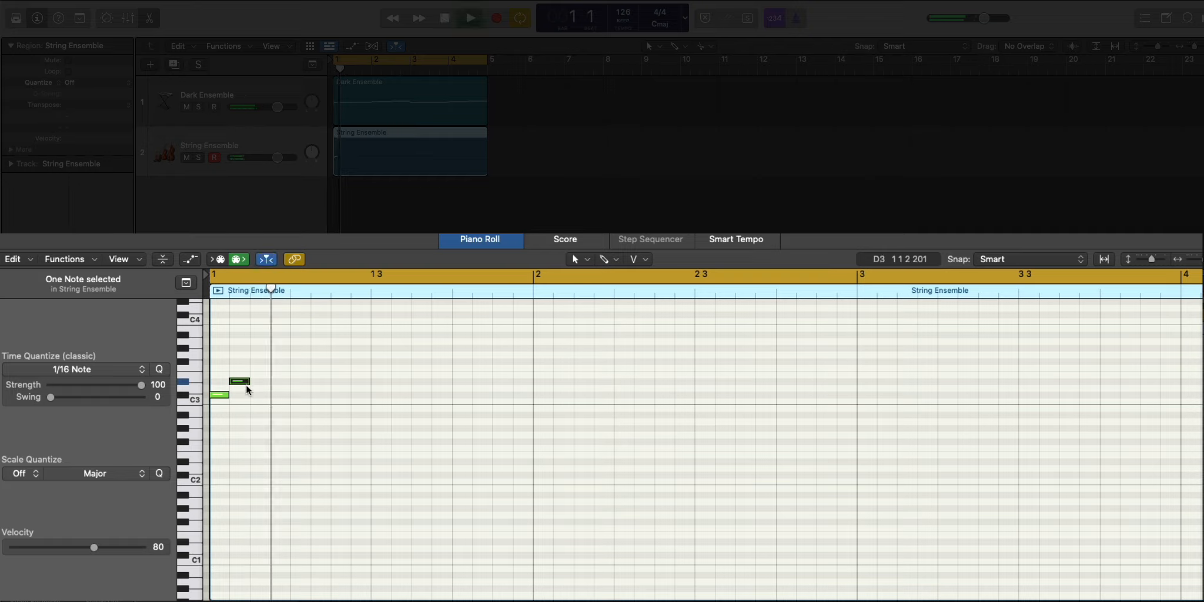
left_click_drag(238, 381, 239, 375)
Add a D#3 note on the third sixteenth of bar 1 and extend it to beat 3.
key("space")
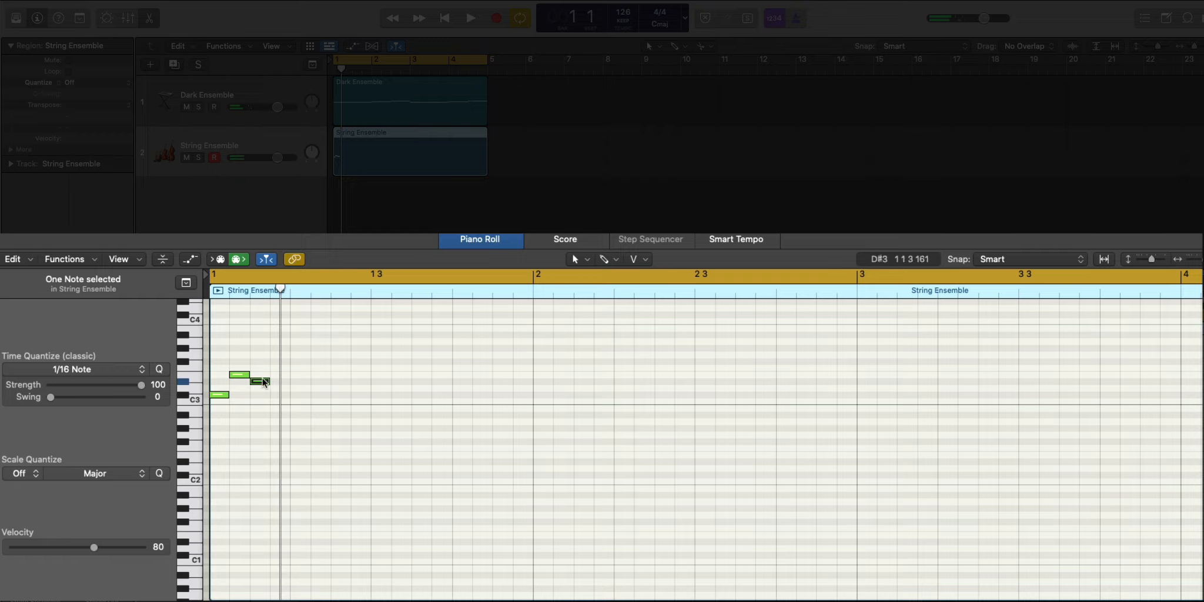
left_click_drag(265, 379, 364, 381)
key("space")
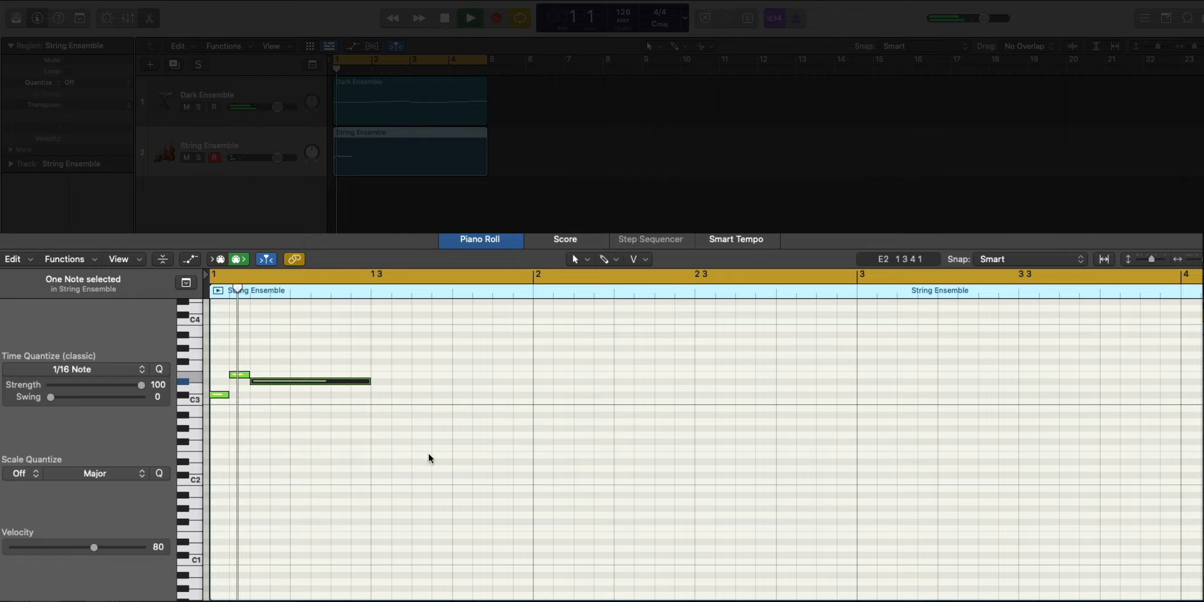
Add an E3 note from beat 3 to bar 2, followed by two-beat F#3 and G#3 notes across bar 2.
left_click(430, 456, "ctrl+alt")
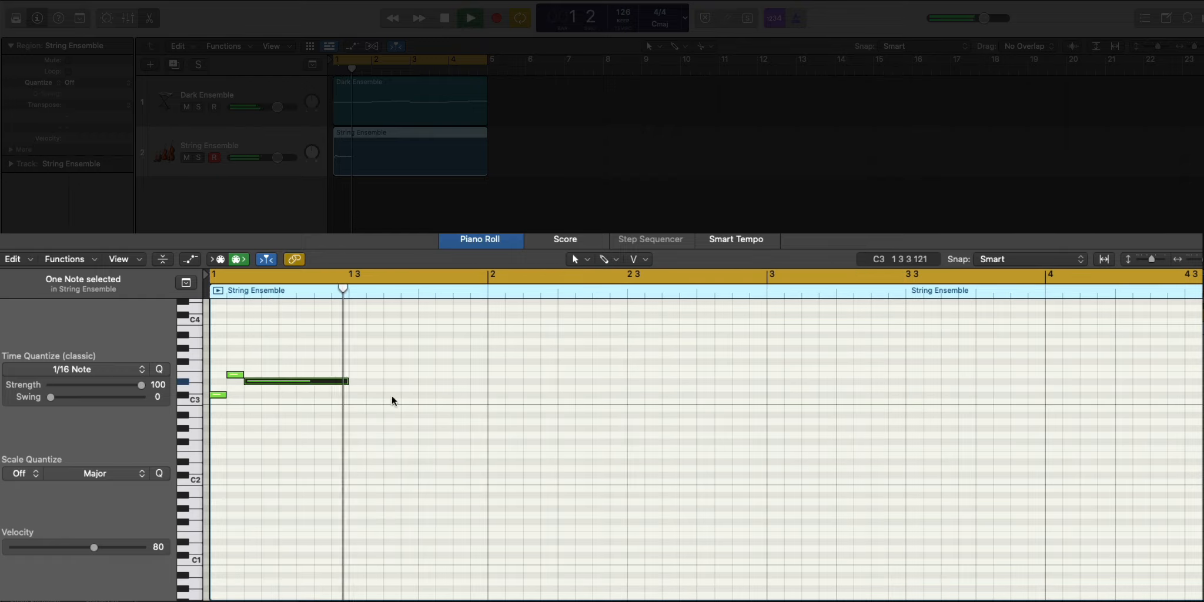
key("space")
key("space")
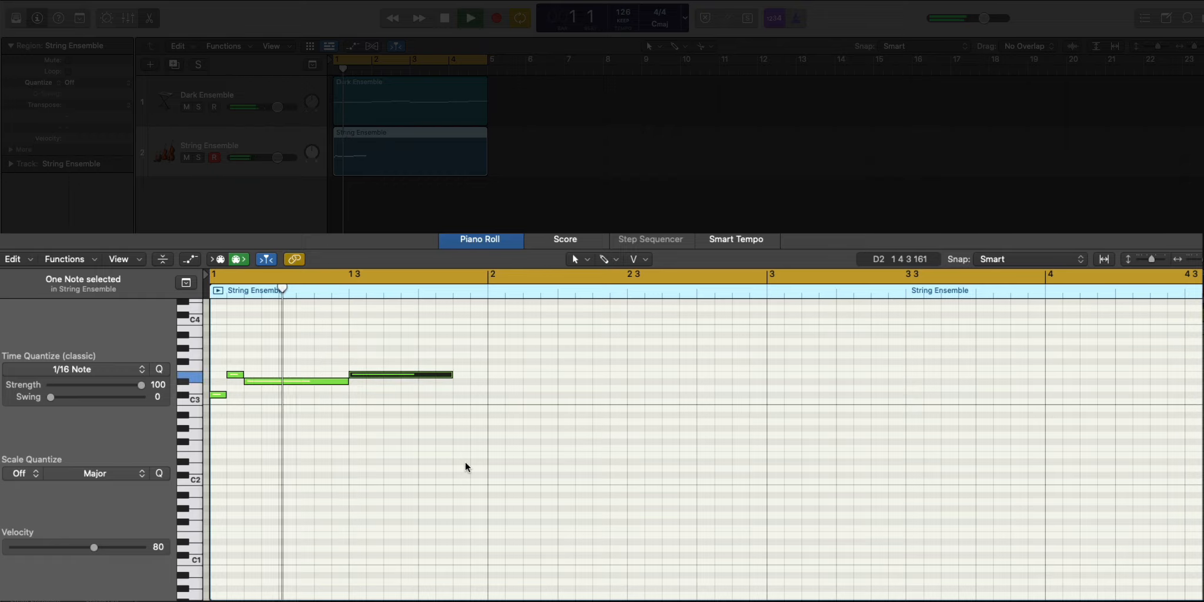
key("space")
left_click_drag(453, 374, 482, 374)
left_click(495, 363, "super")
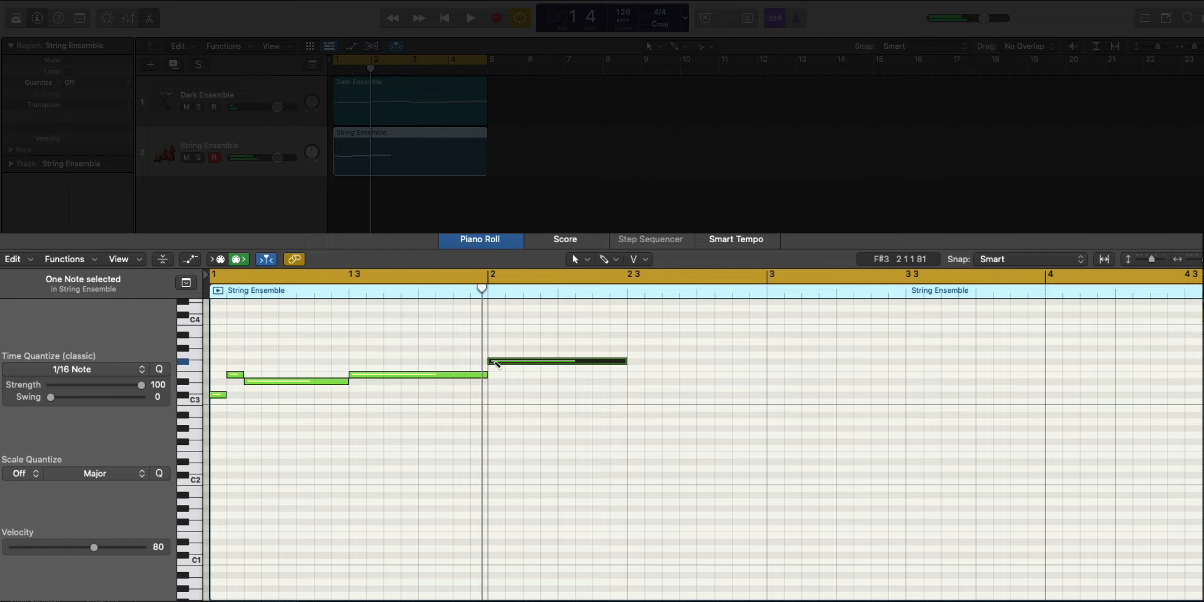
left_click(644, 348, "super")
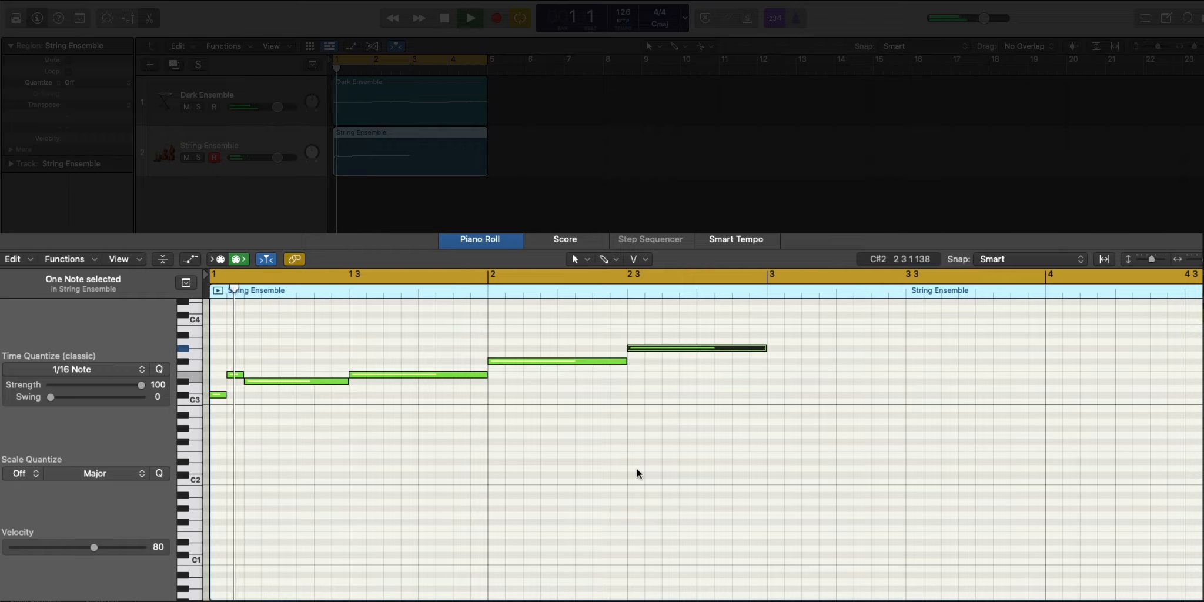
Repeat the six notes of the two-bar String Ensemble phrase across bars 3 and 4.
key("space")
left_click(631, 435, "ctrl+alt")
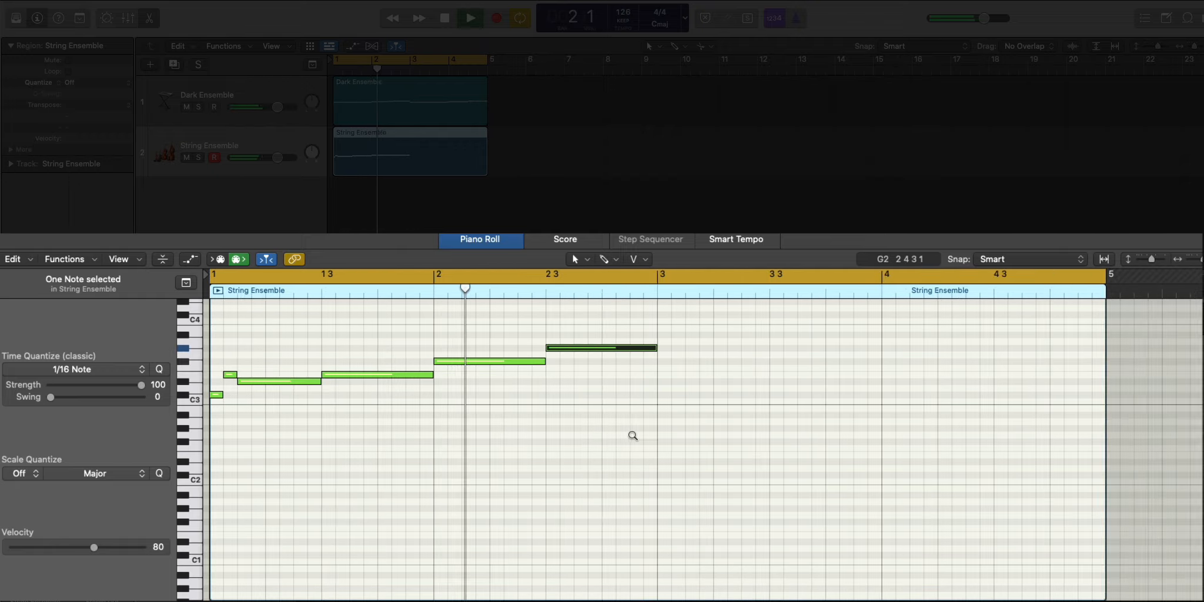
key("space")
left_click_drag(567, 411, 199, 300)
key("super+r")
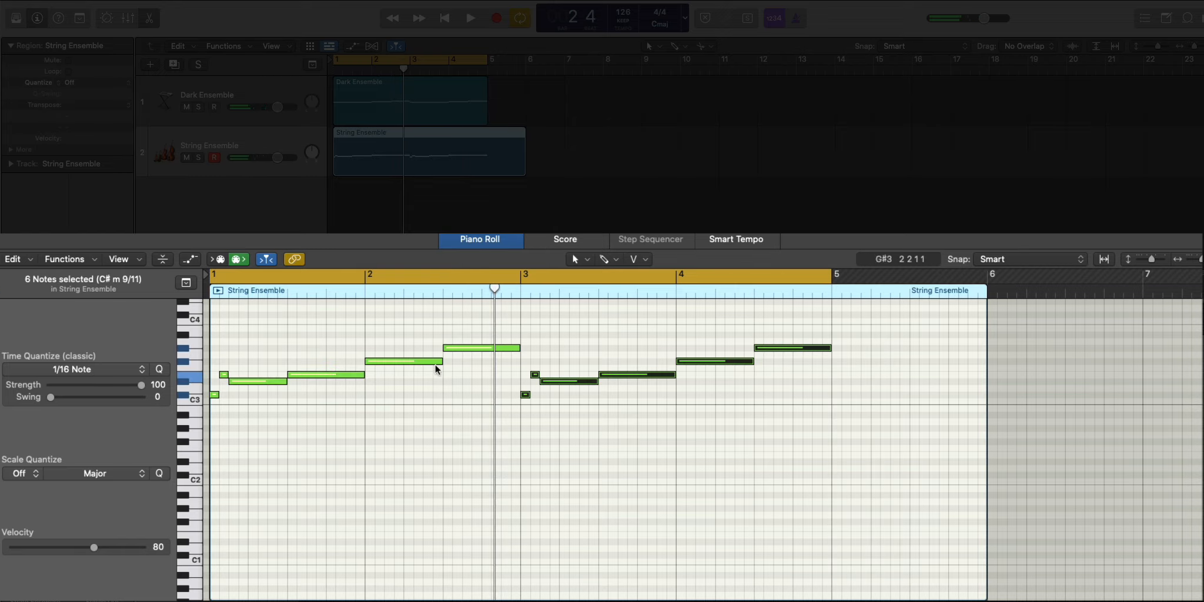
Remove the part of the String Ensemble region beyond bar 5 and play back the four-bar region.
left_click(488, 135)
key("Delete")
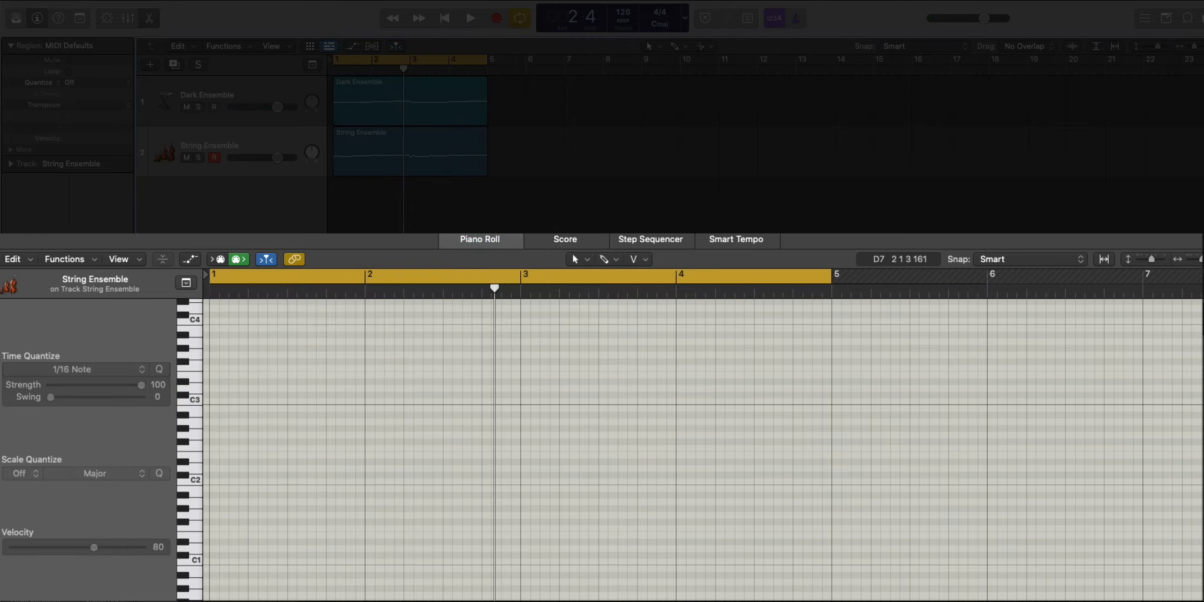
left_click(437, 152)
key("space")
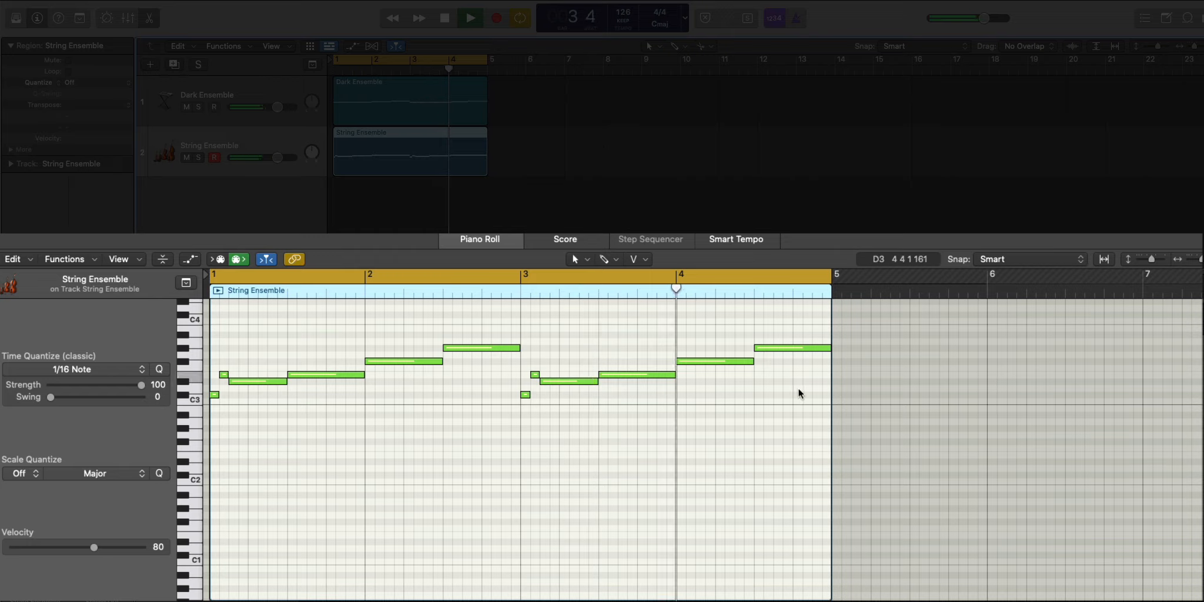
Lower the last note of bar 4 from G#3 to D#3 and listen to the phrase.
key("space")
left_click_drag(782, 355, 780, 385)
key("space")
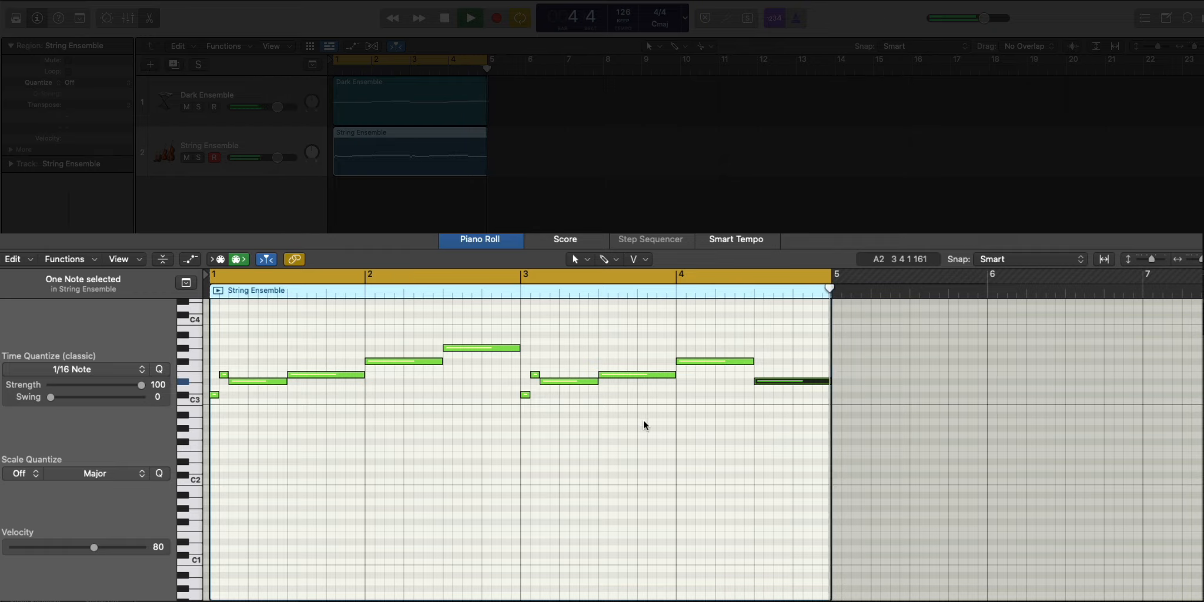
key("space")
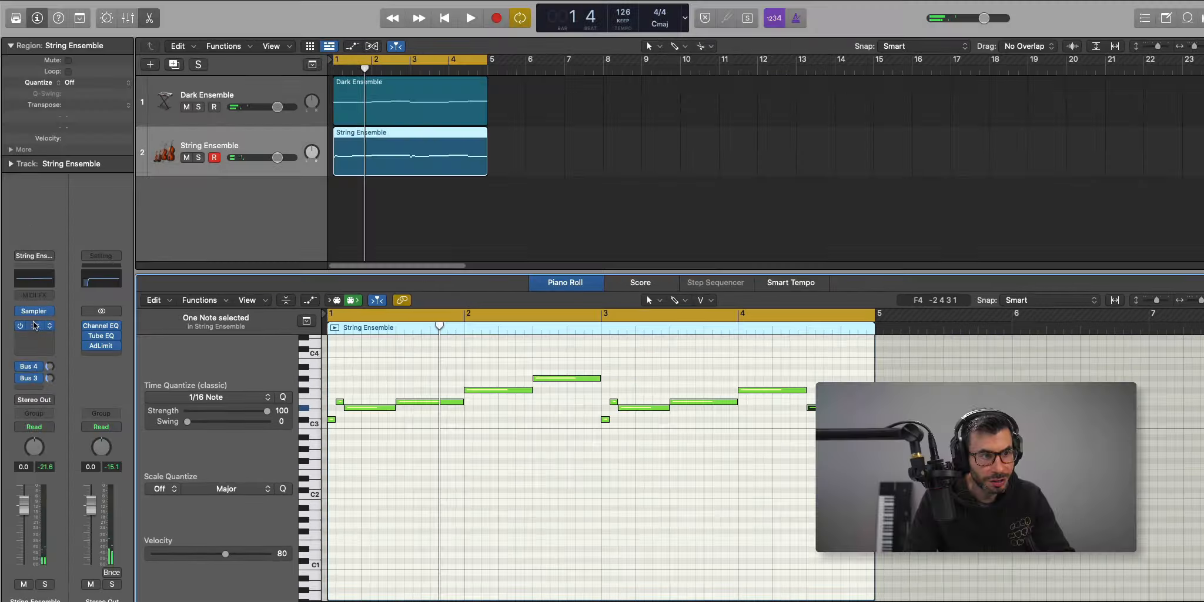
Add a Channel EQ to the String Ensemble track and set a 12 dB/Oct high cut between 800 Hz and 1 kHz.
left_click(33, 326)
left_click_drag(938, 157, 767, 130)
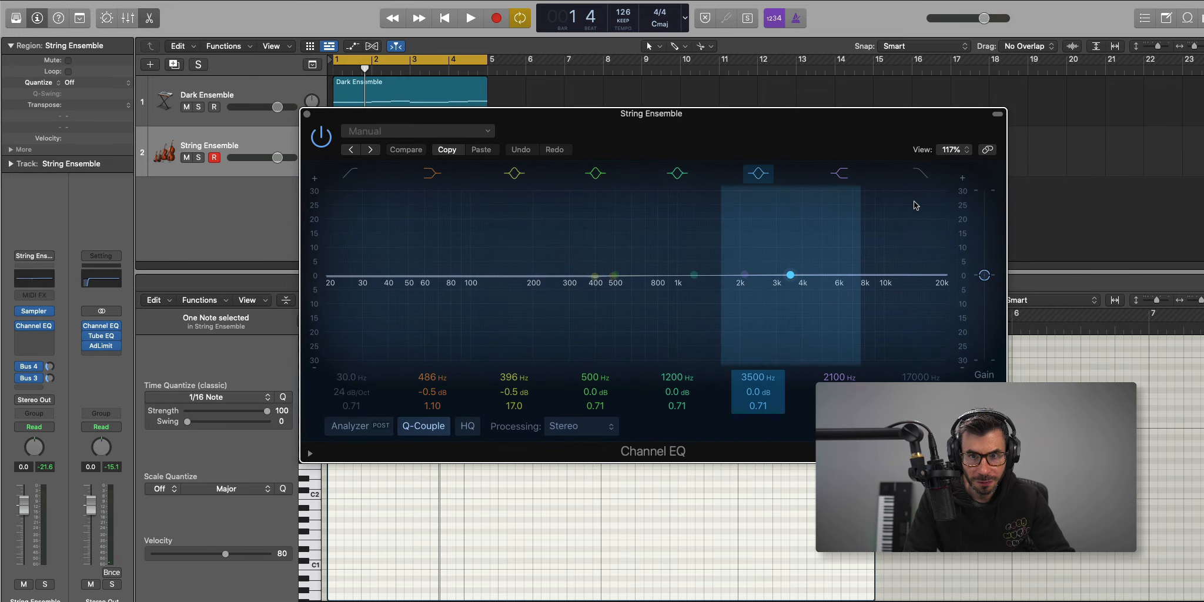
left_click(920, 173)
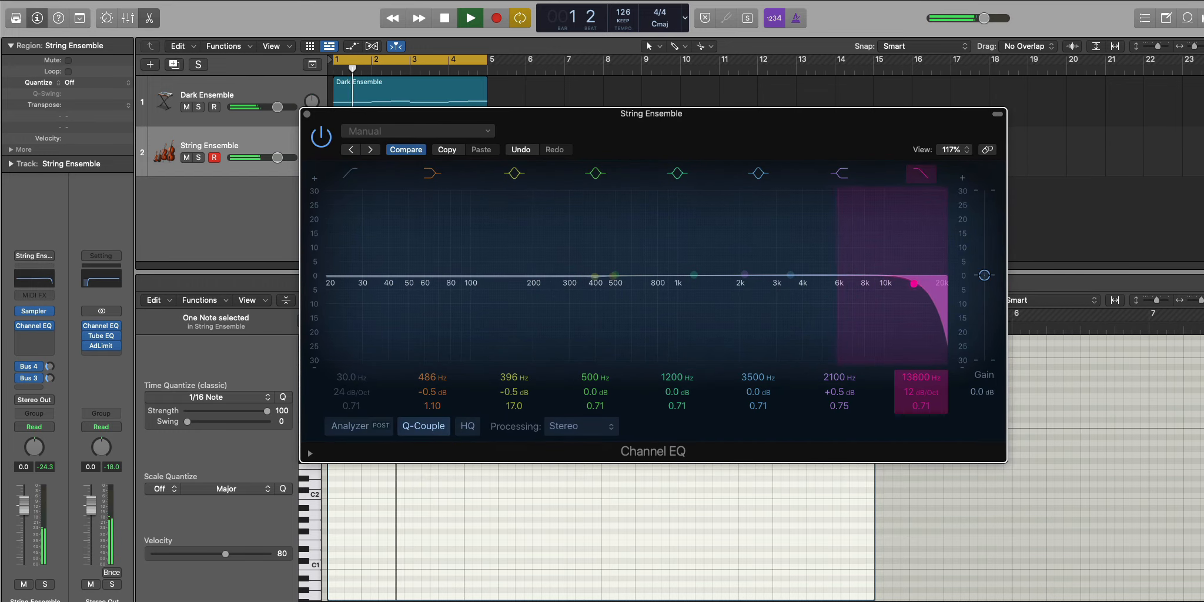
left_click_drag(914, 283, 668, 283)
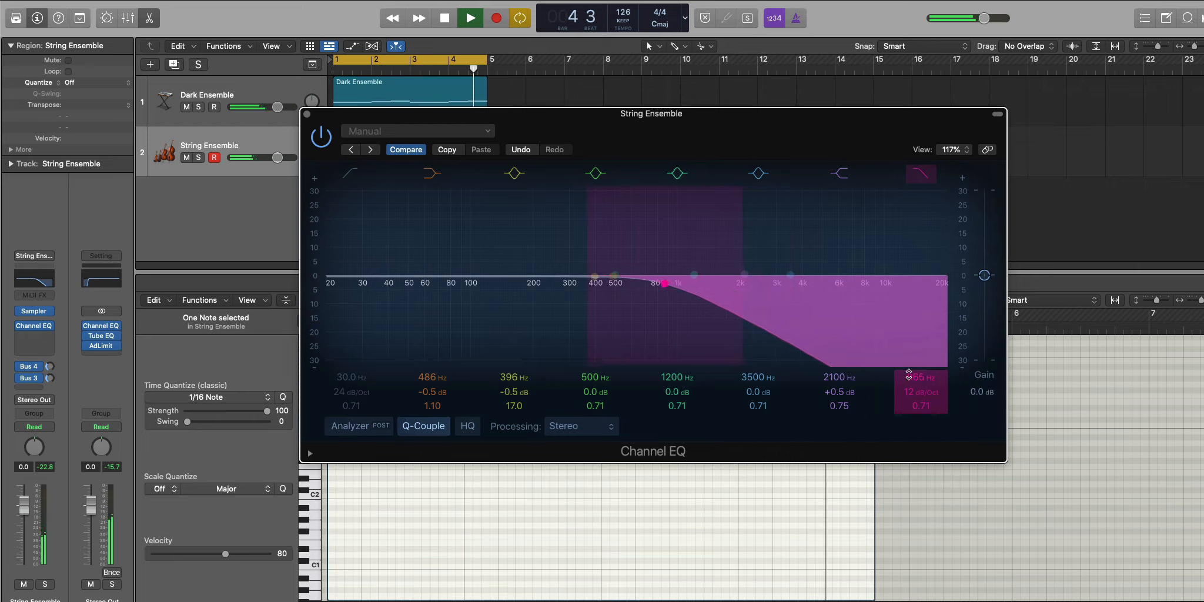
left_click(307, 115)
key("space")
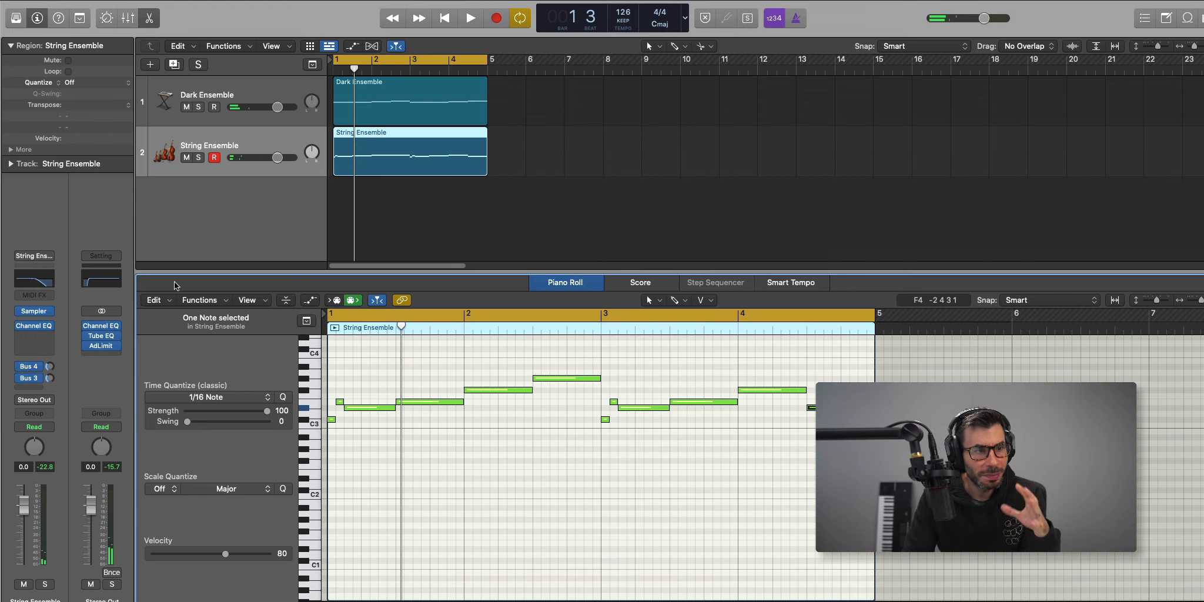
Insert a stereo Space Designer reverb after the Channel EQ and audition it with its Factory Default setting.
left_click(33, 338)
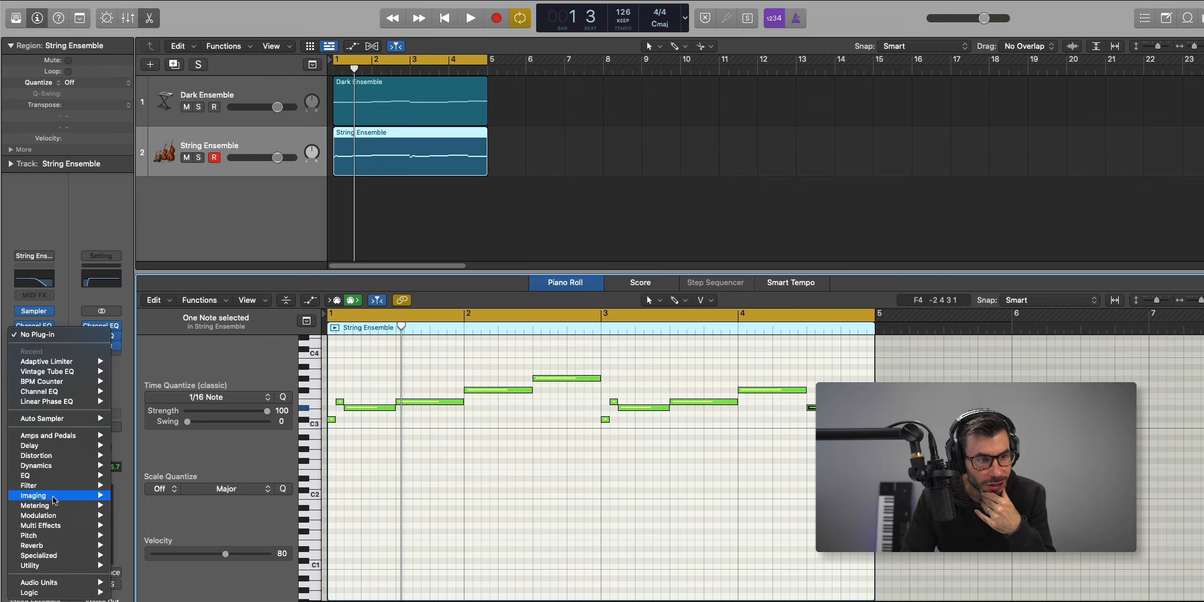
mouse_move(46, 547)
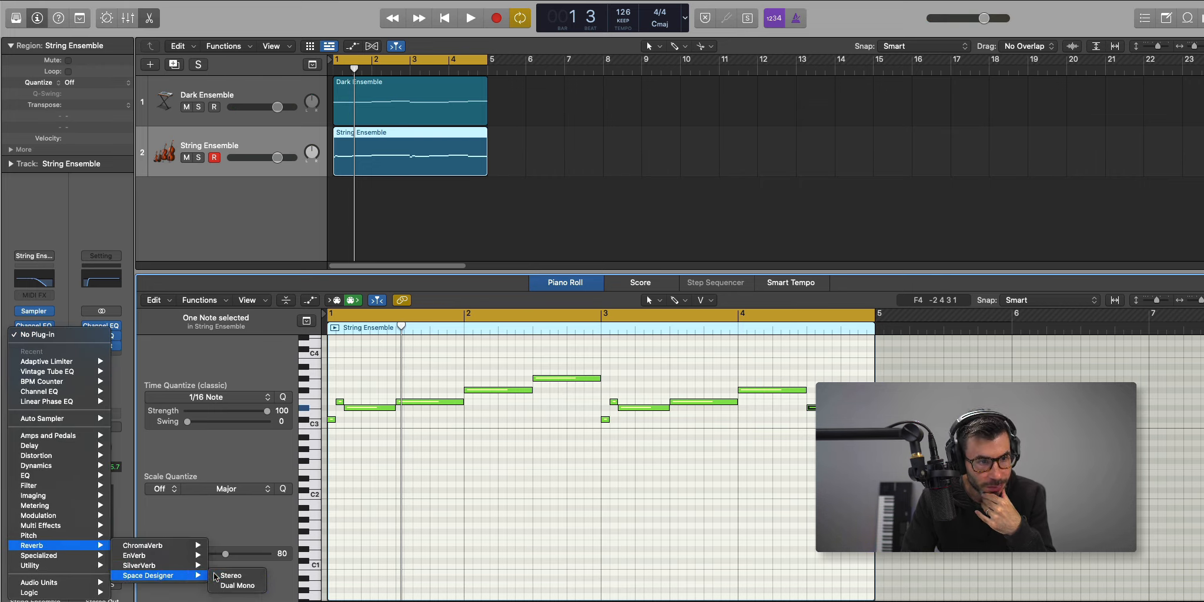
left_click(215, 576)
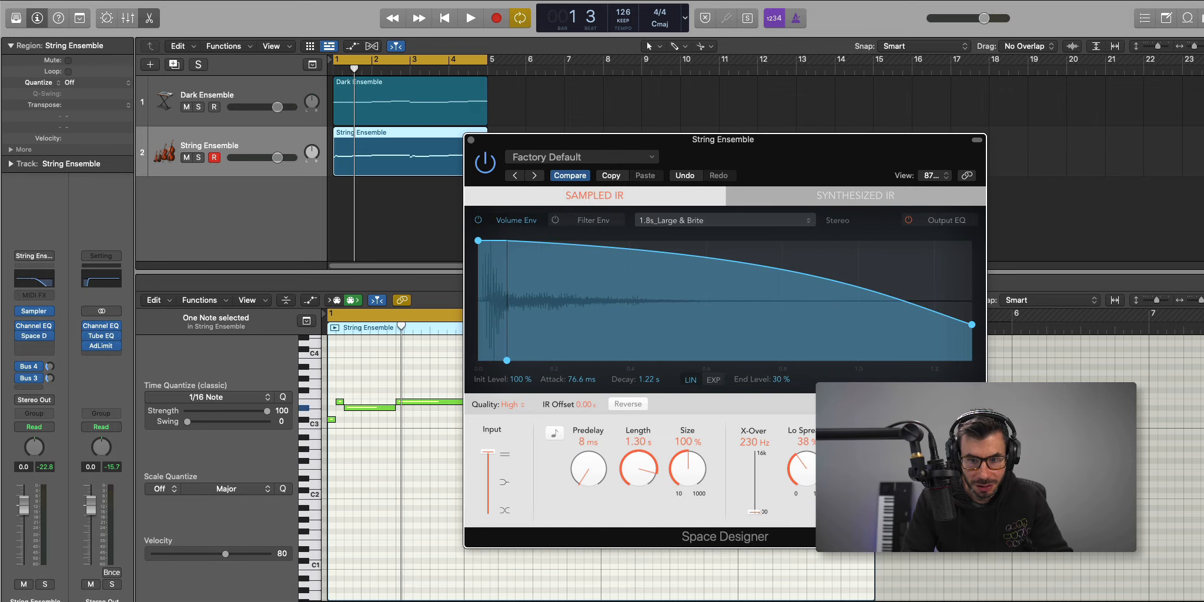
key("space")
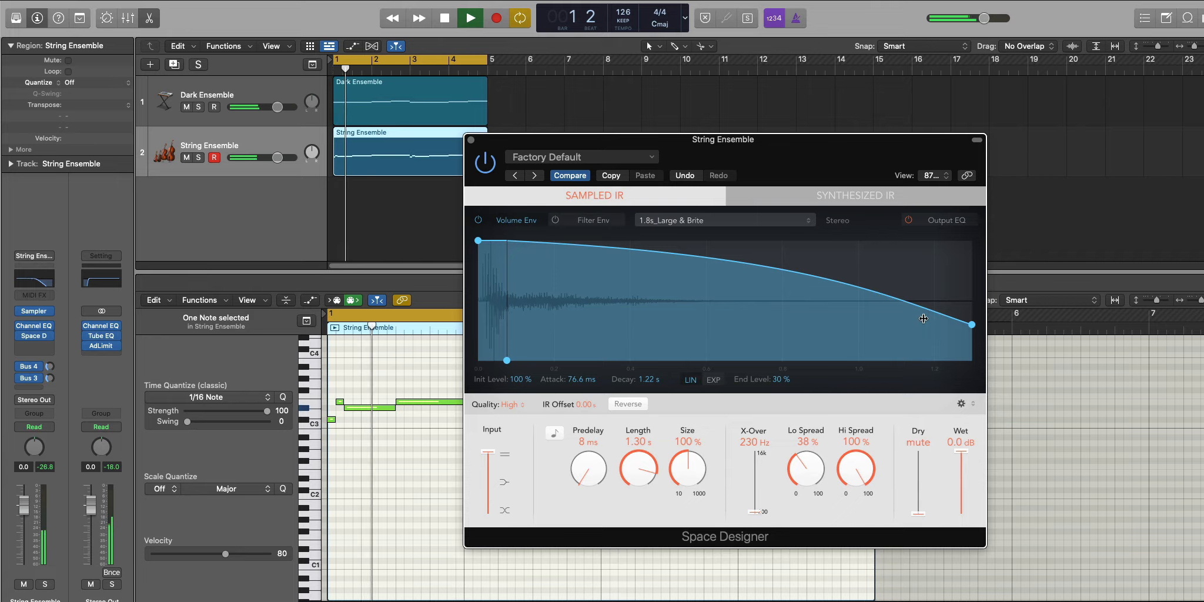
left_click(469, 139)
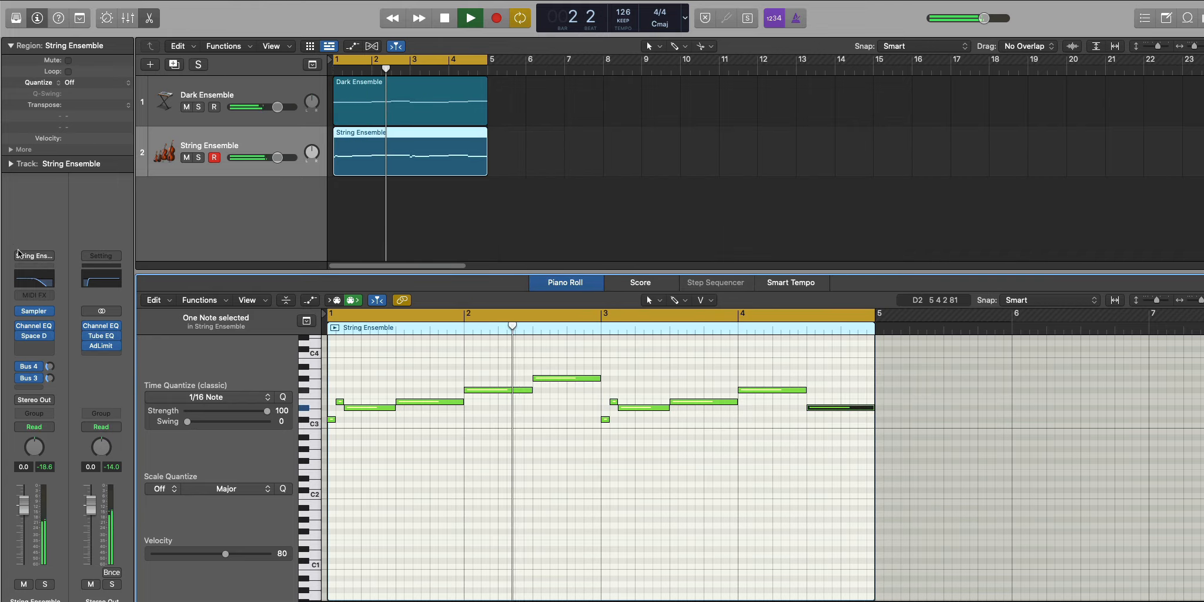
Lower the String Ensemble track's volume to -2.3 dB and stop playback.
left_click_drag(26, 513, 26, 515)
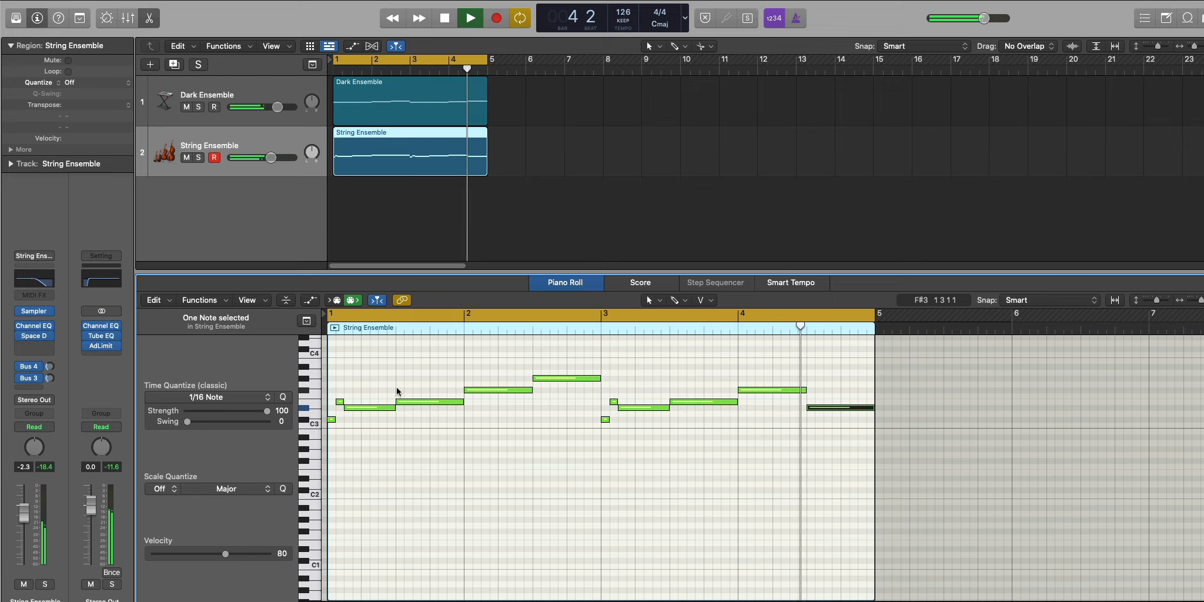
left_click(173, 39)
key("space")
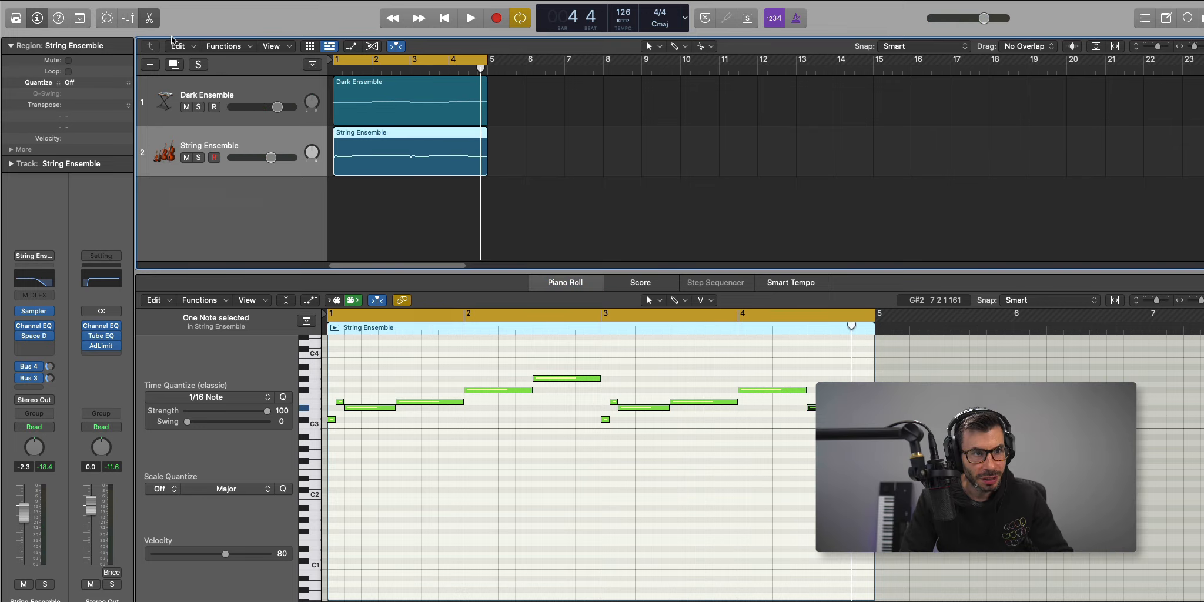
Duplicate the String Ensemble track and create an empty four-bar region on the new track for note editing.
left_click(175, 67)
double_click(364, 222)
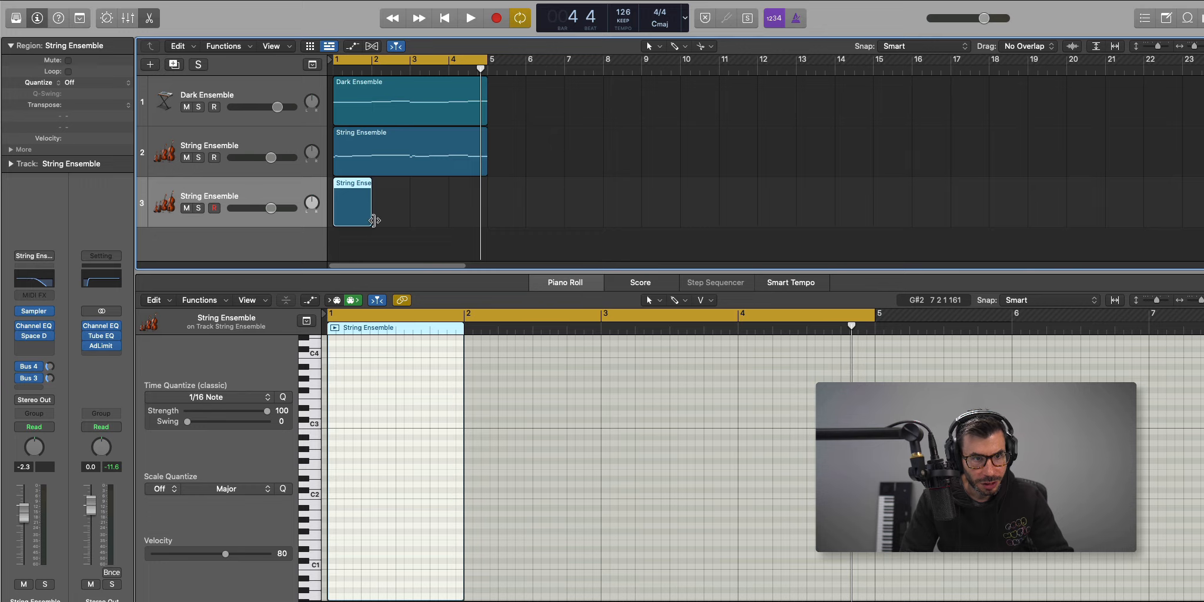
left_click_drag(374, 220, 487, 216)
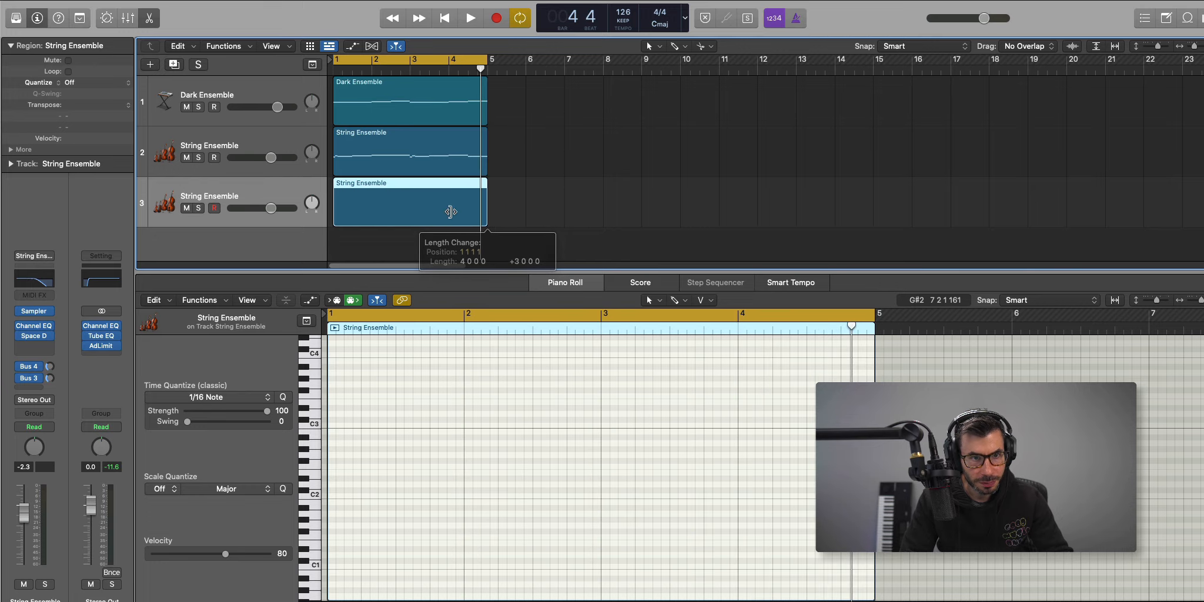
key("e")
key("e")
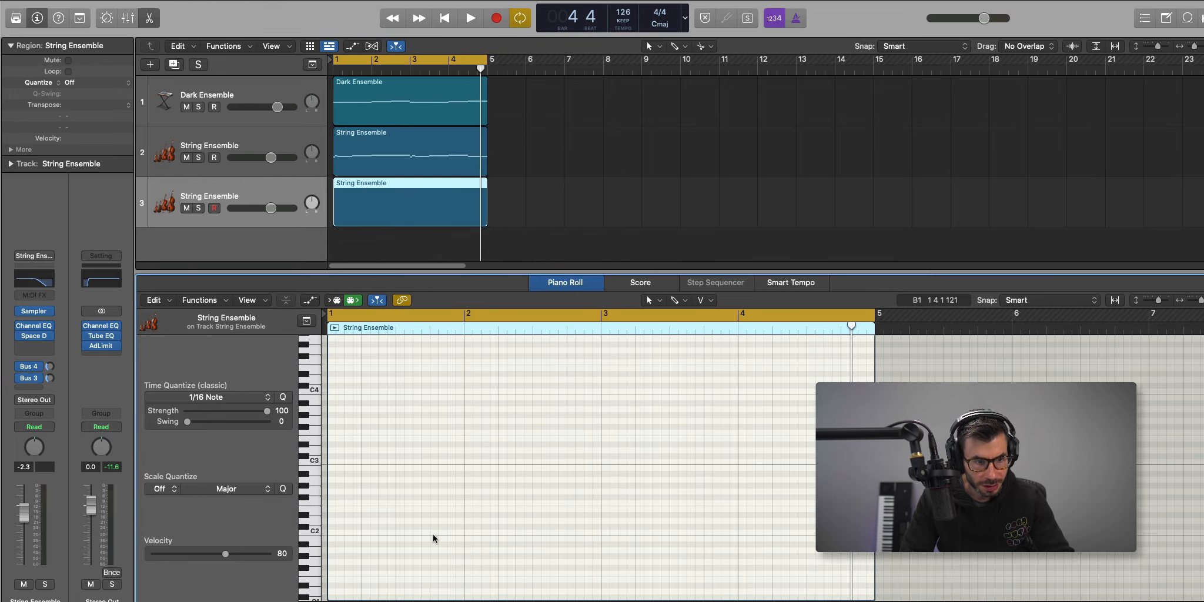
Add a two-beat C#3 note at the start of bar 1 and a two-beat F#2 note on beat 3.
key("space")
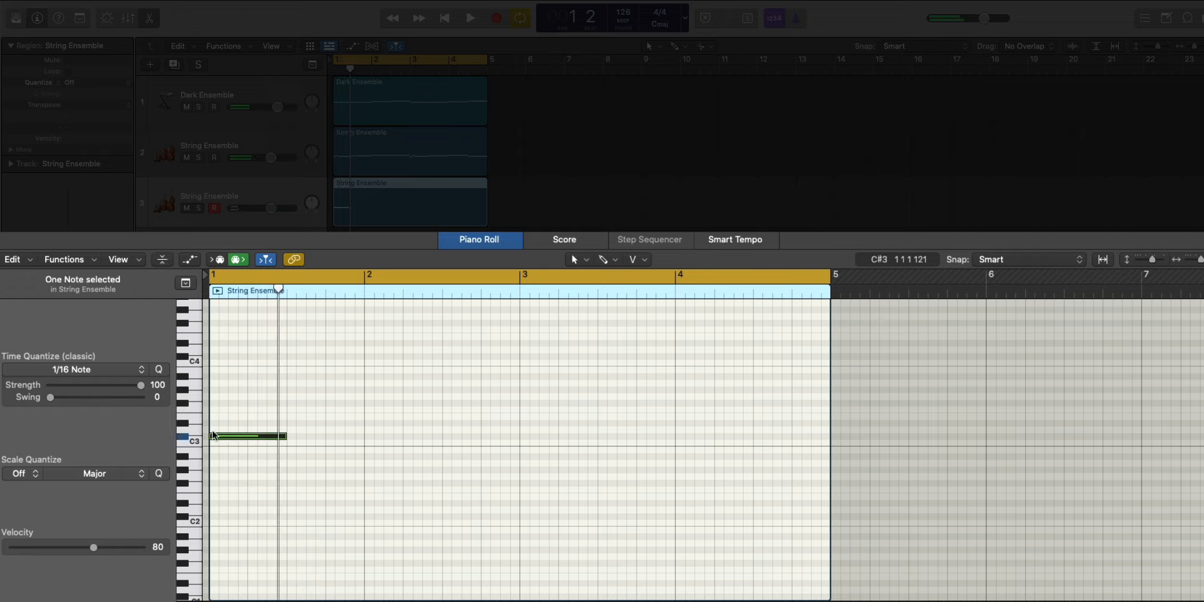
key("Return")
key("Return")
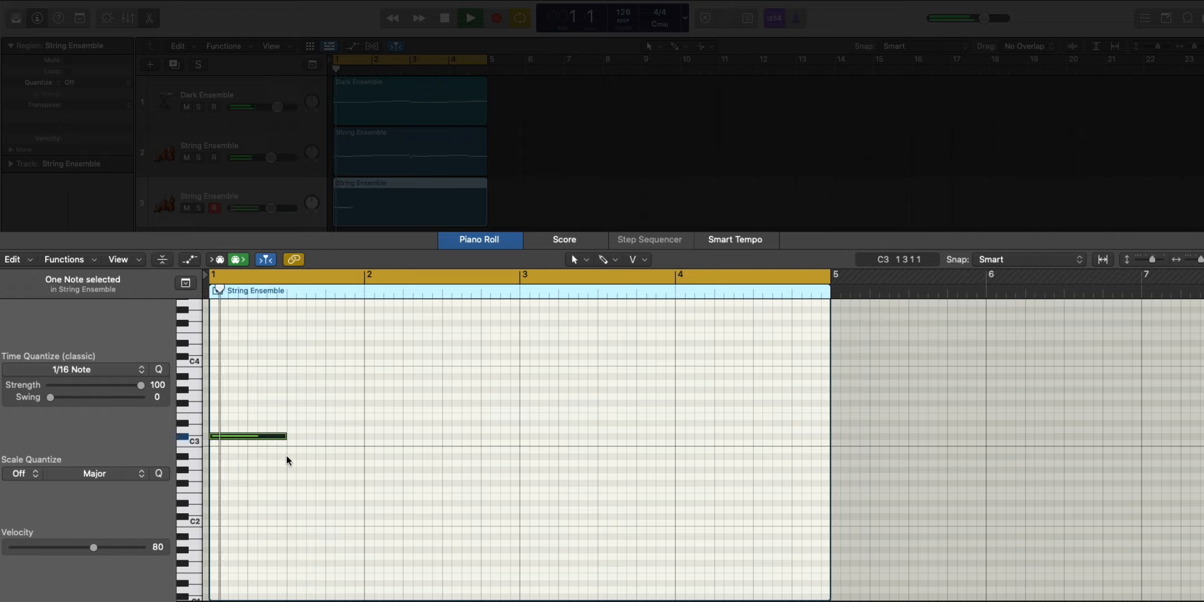
left_click(289, 482)
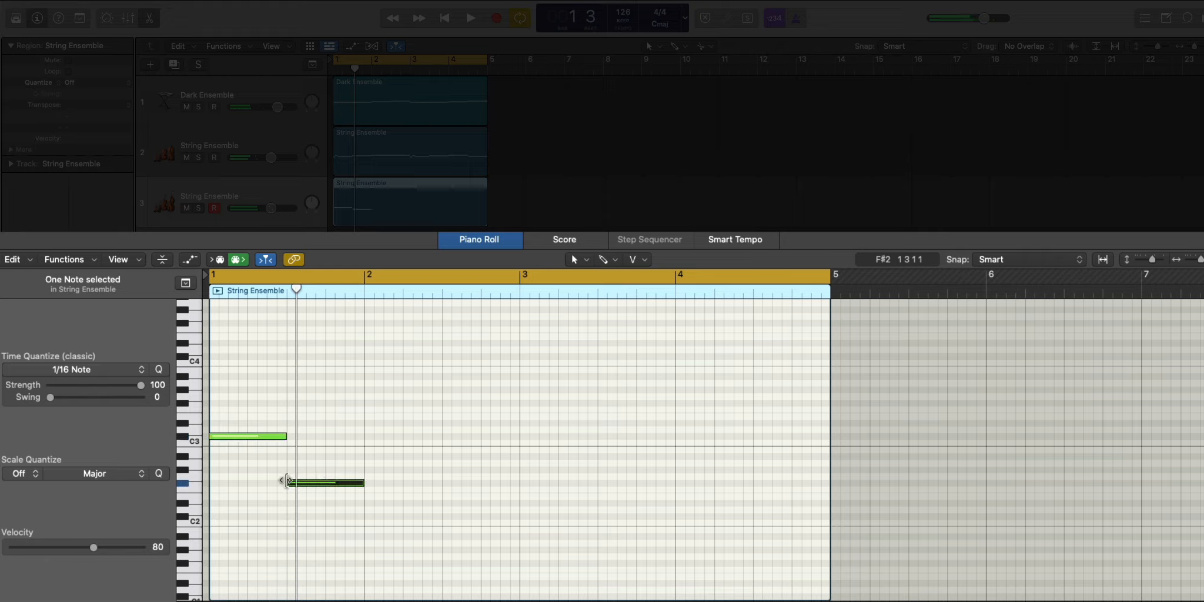
key("Return")
key("space")
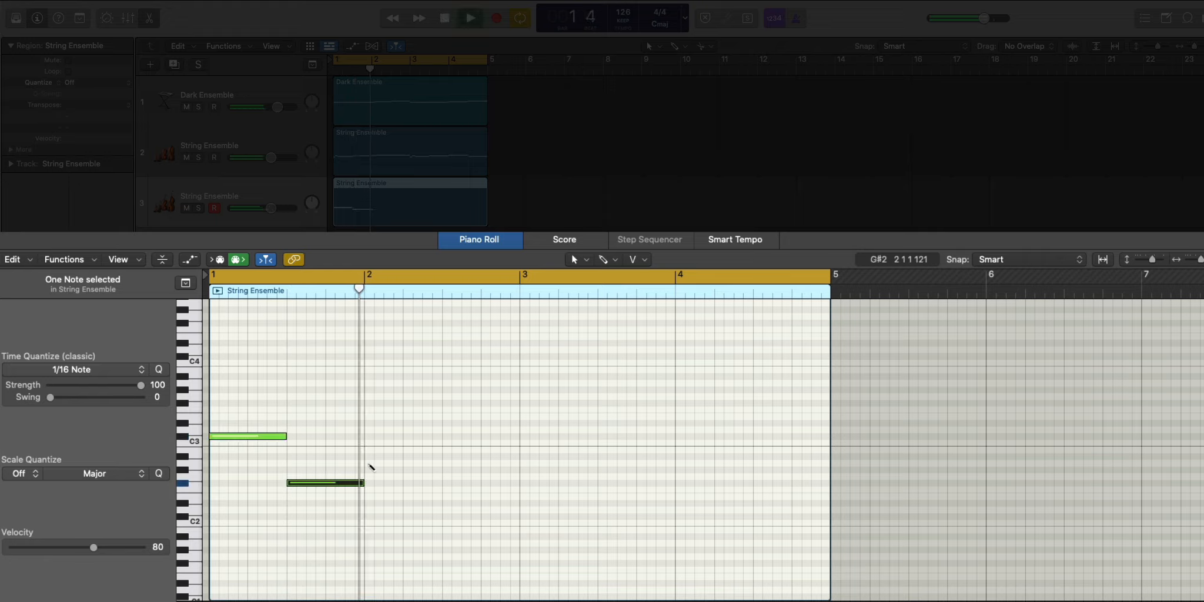
Add two-beat G#2 and B2 notes across bar 2 and a two-beat C#3 note at the start of bar 3.
left_click_drag(382, 463, 385, 470)
key("Return")
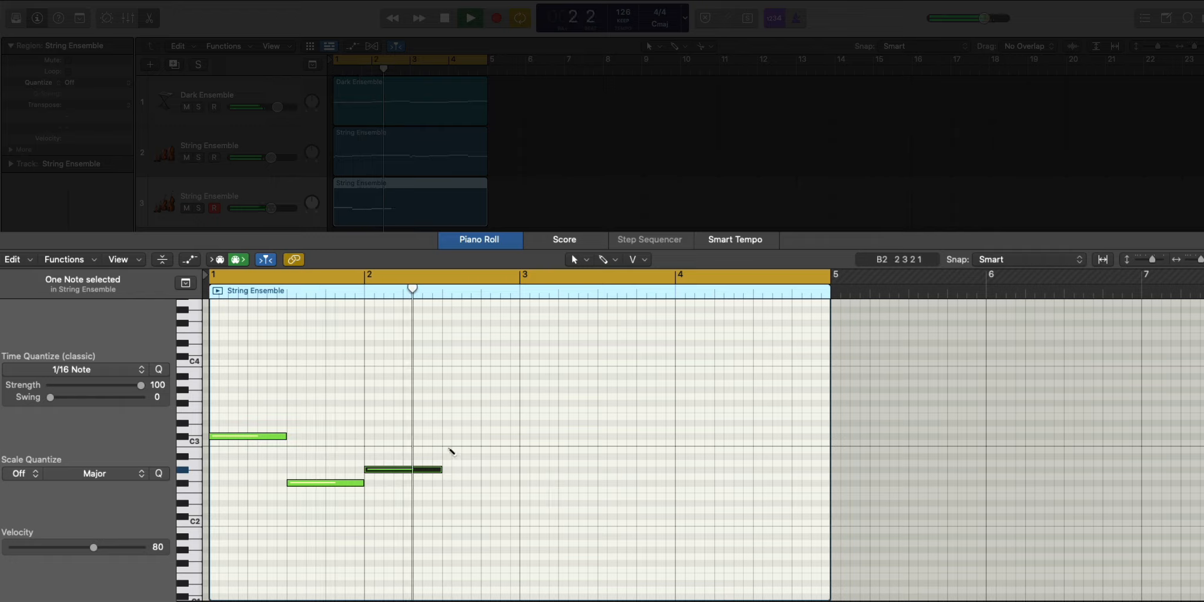
left_click(447, 449)
left_click(523, 436)
key("Return")
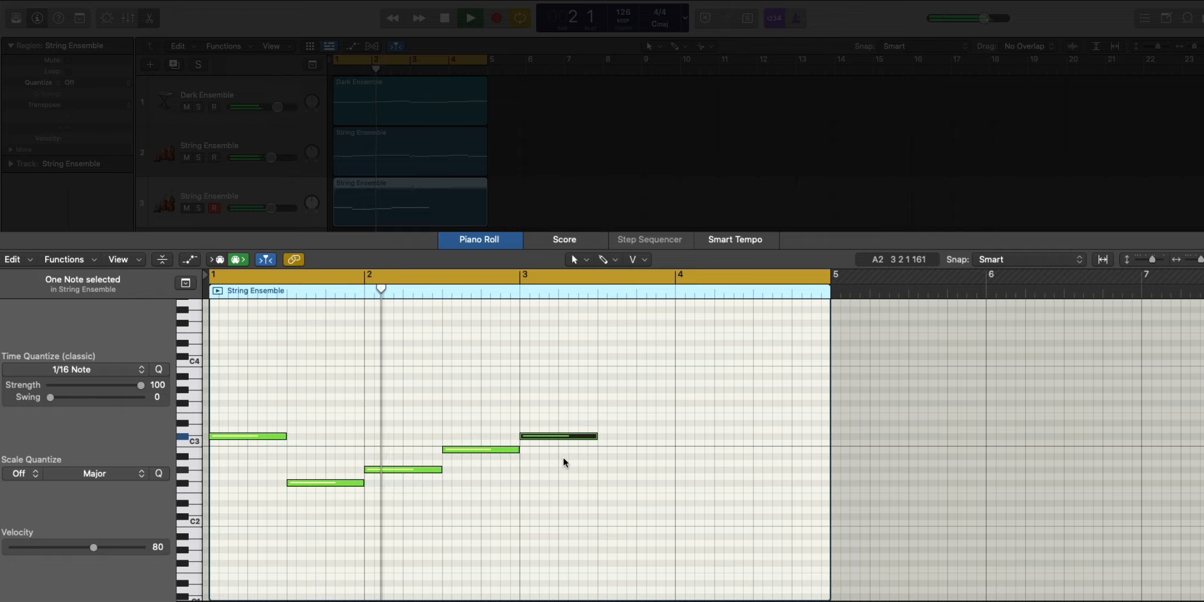
Move the note at the start of bar 3 down to D#2.
key("space")
left_click_drag(579, 406, 554, 444)
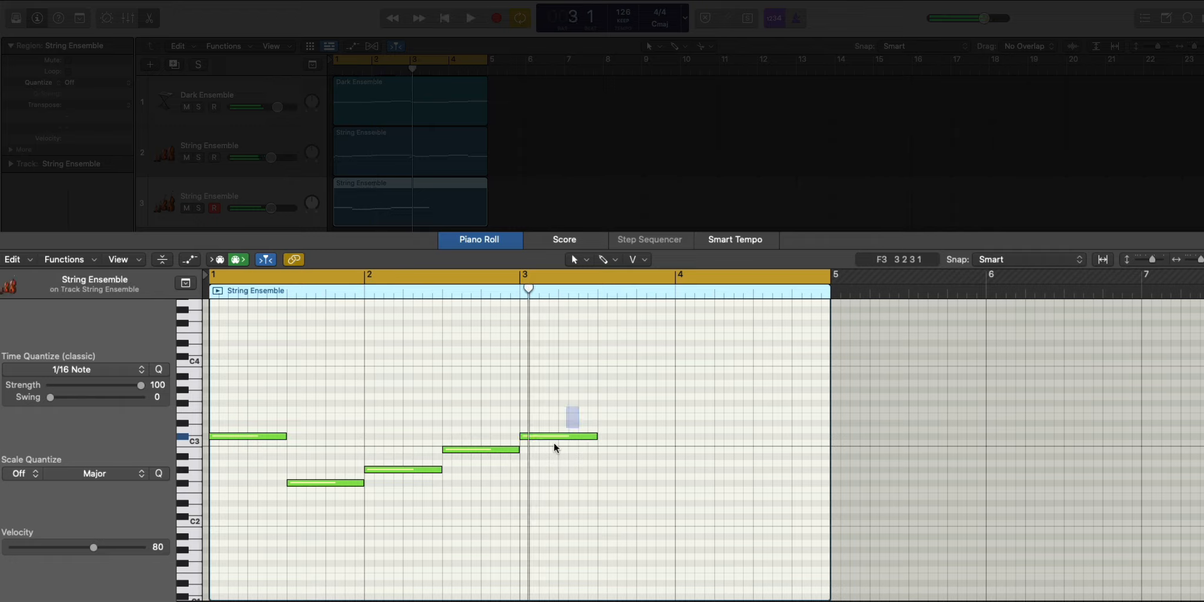
key("alt+Up")
key("alt+Up")
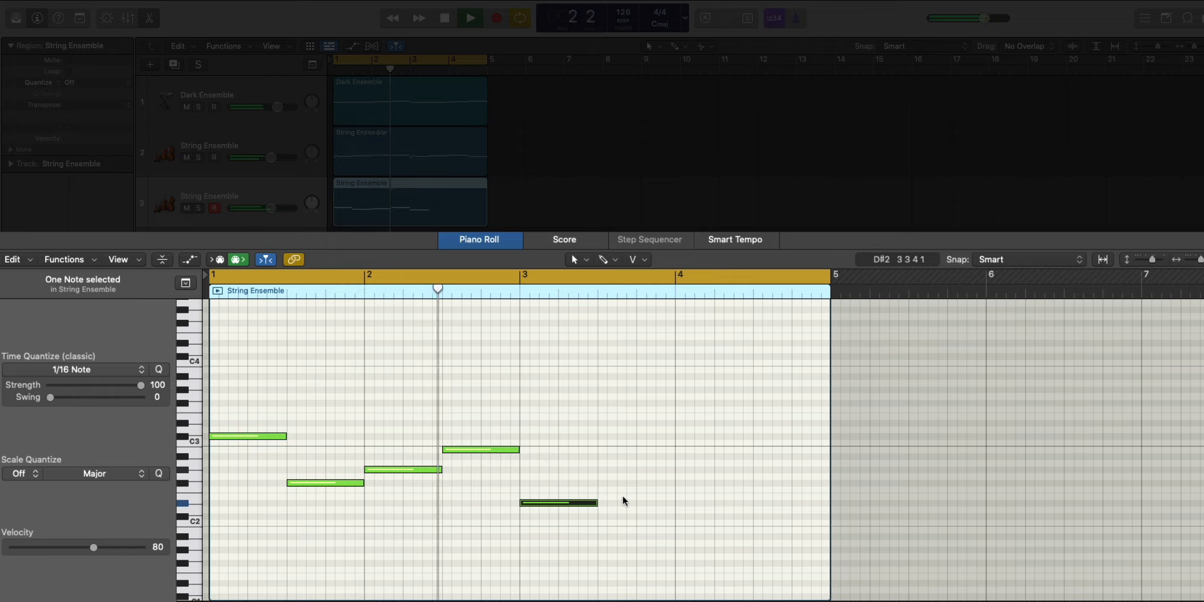
Add two-beat notes F#2 on beat 3 of bar 3, G#2 at bar 4, and D#3 on beat 3 of bar 4.
left_click(598, 483)
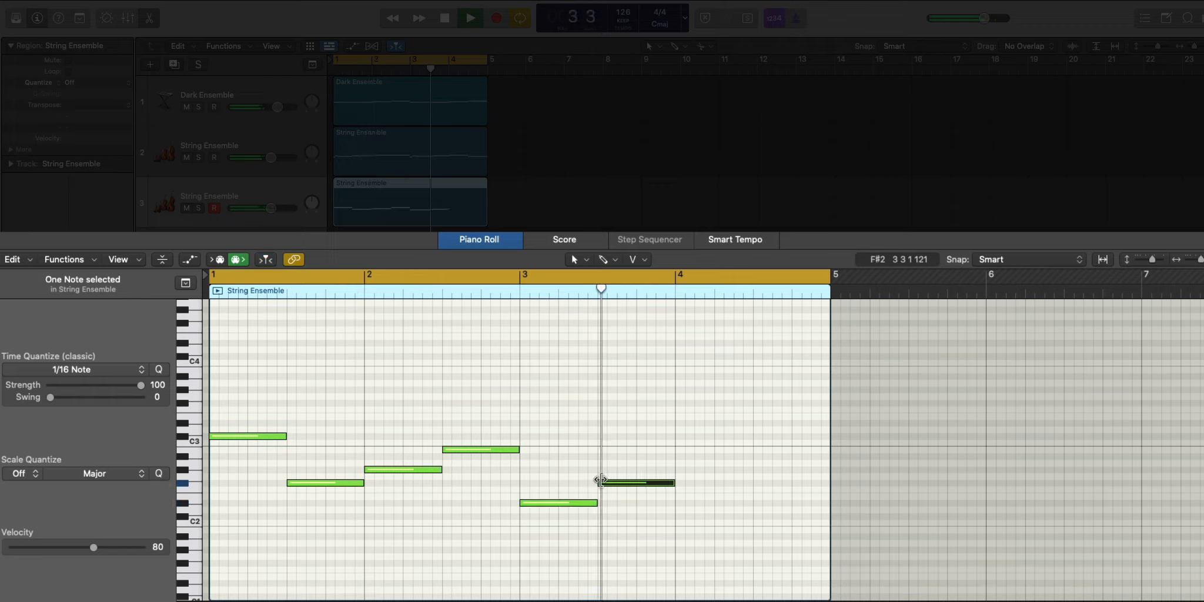
left_click(678, 469)
key("space")
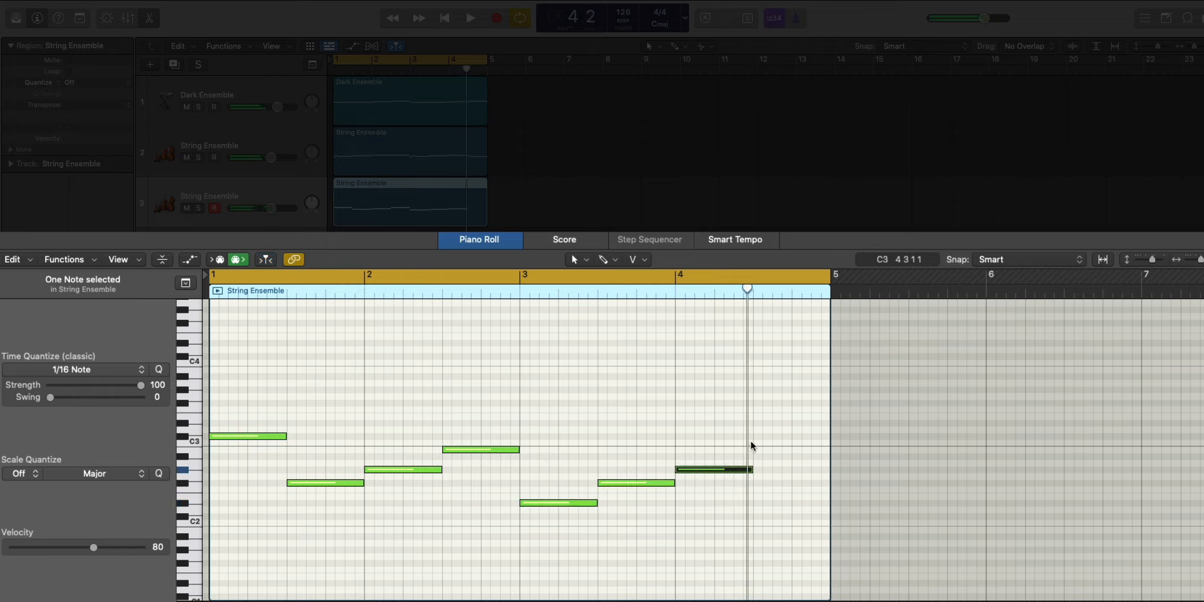
key("space")
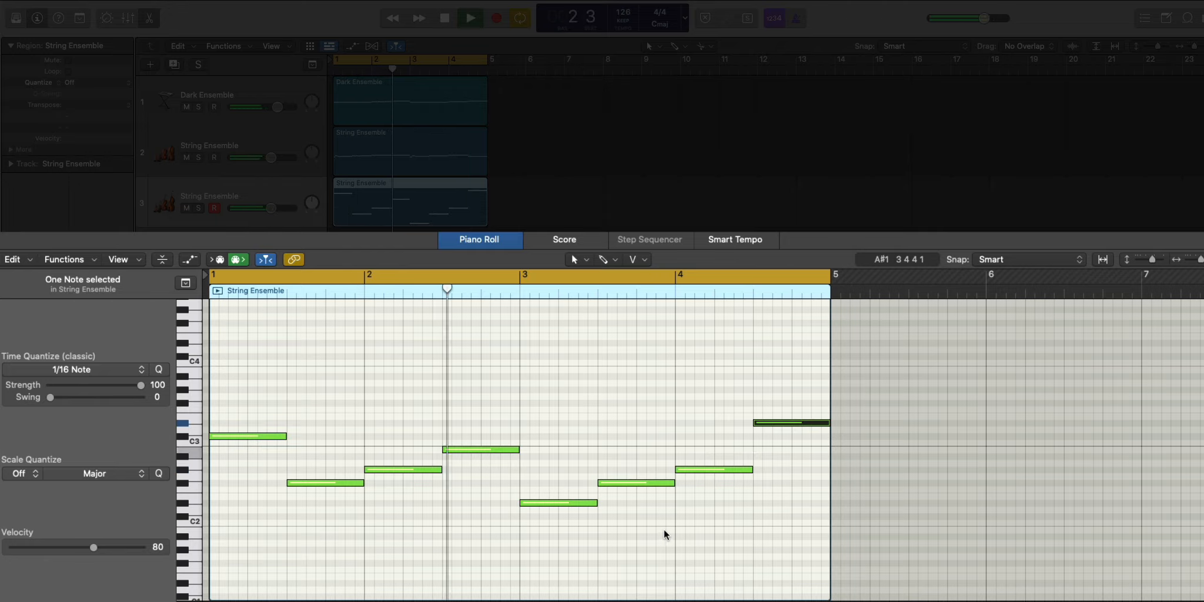
Transpose all notes in the second track's String Ensemble region up one octave and close the note editor.
scroll(520, 442, "down", 1)
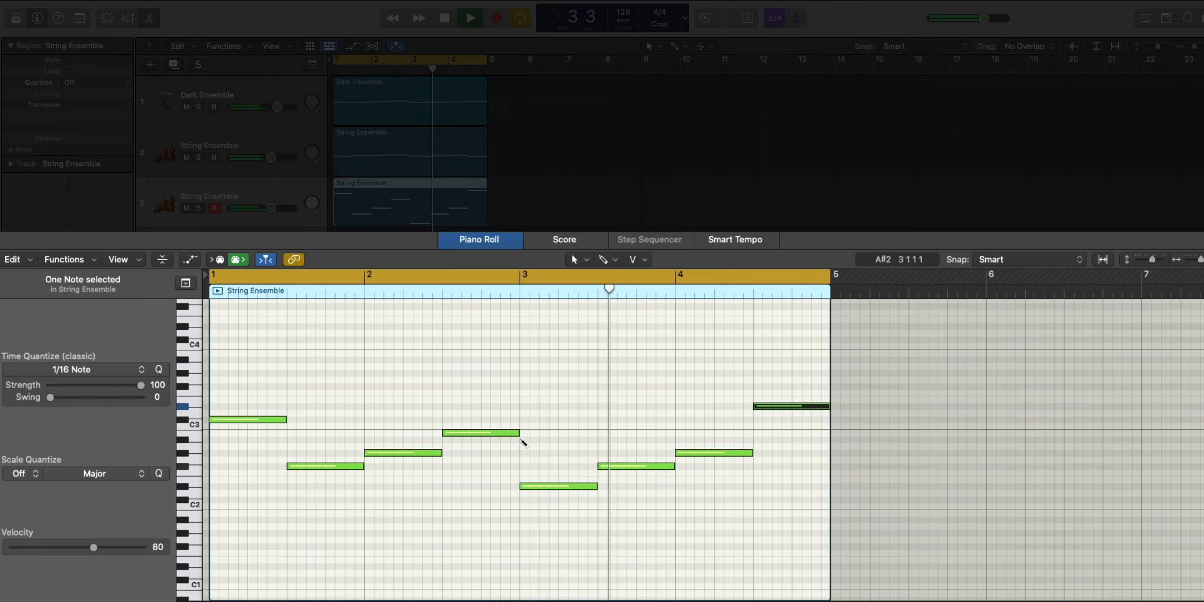
left_click(384, 154)
left_click(438, 358)
key("super+a")
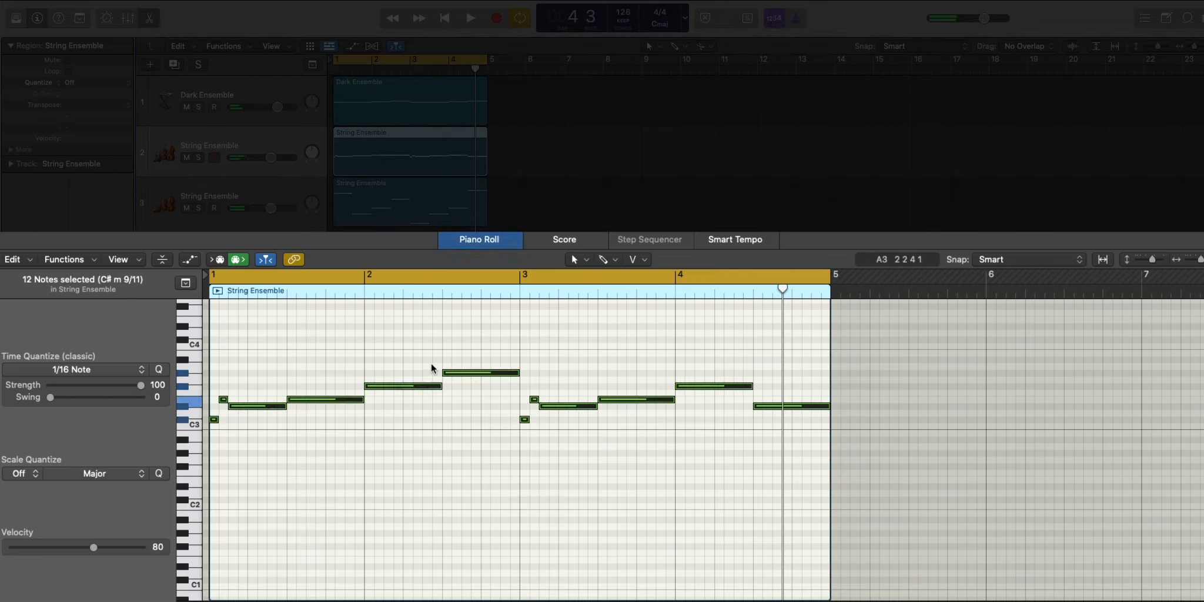
key("alt+shift+Up")
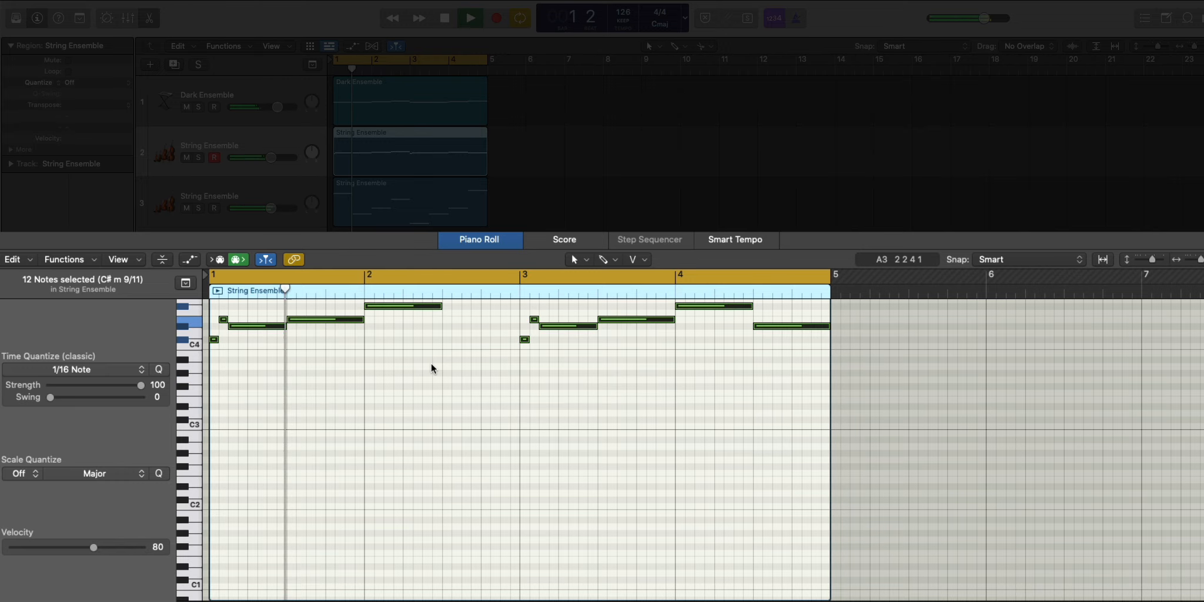
key("x")
key("x")
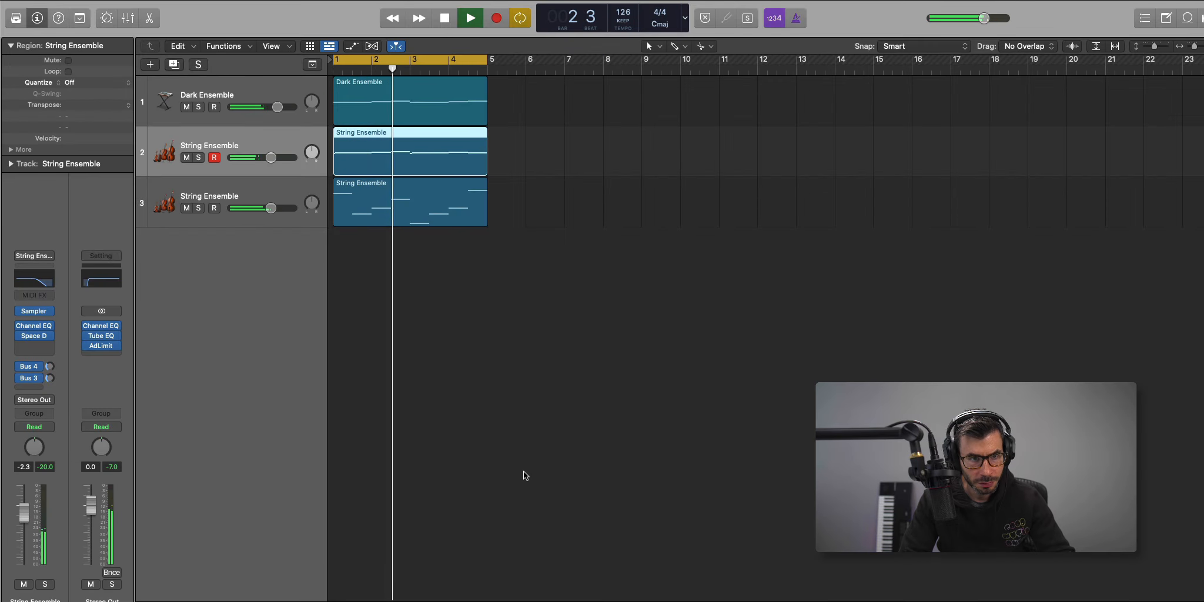
Lower the third track's String Ensemble volume to -16.4 dB and bypass its Channel EQ, checking the balance in playback.
left_click_drag(269, 209, 245, 210)
key("space")
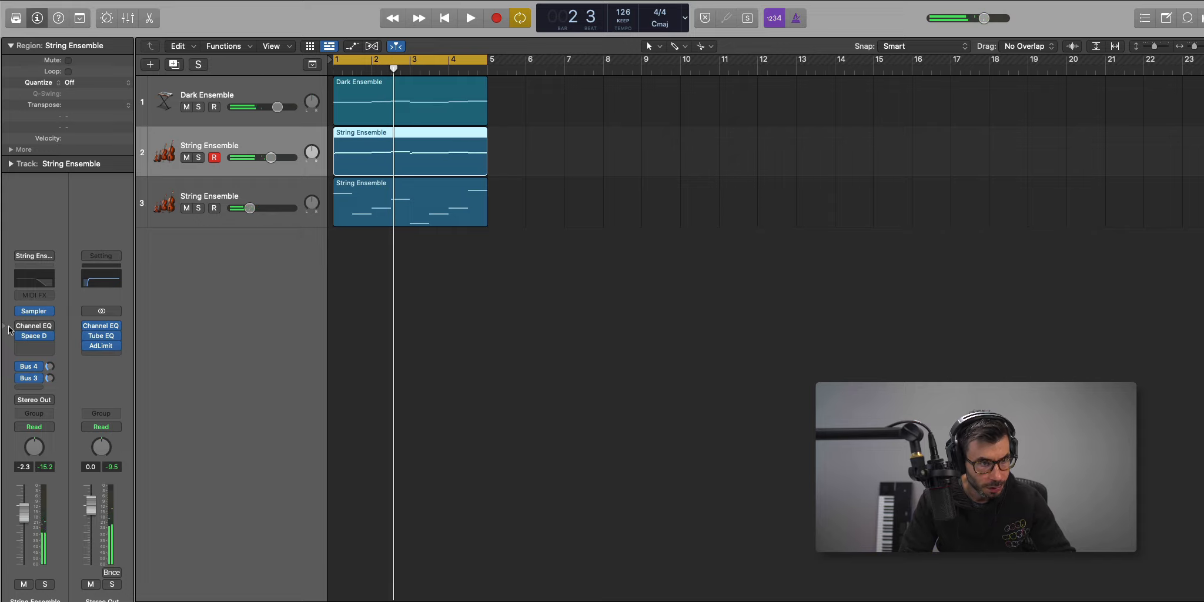
left_click(284, 202)
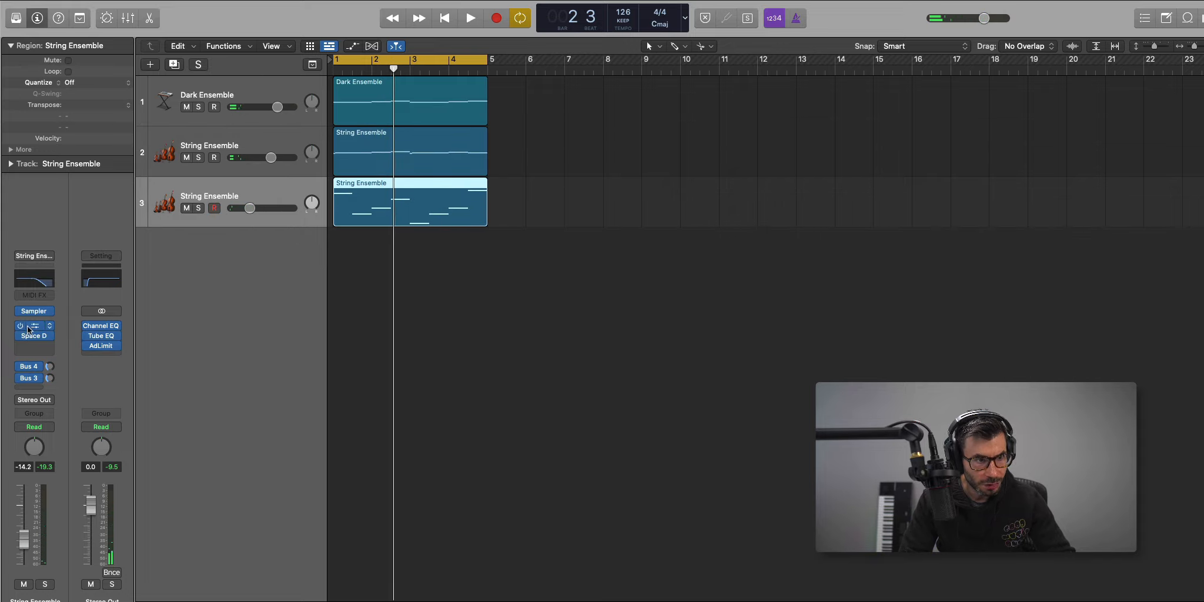
key("space")
left_click_drag(250, 208, 247, 208)
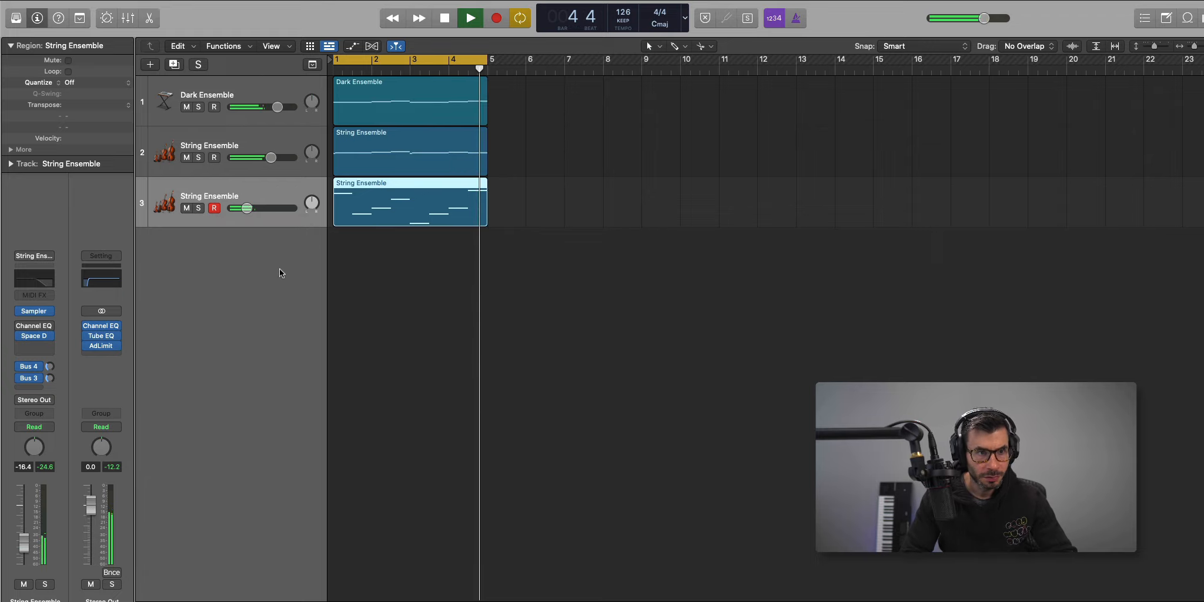
key("space")
Duplicate the third String Ensemble track and create an empty four-bar region on the copy, opened for note editing.
left_click(174, 66)
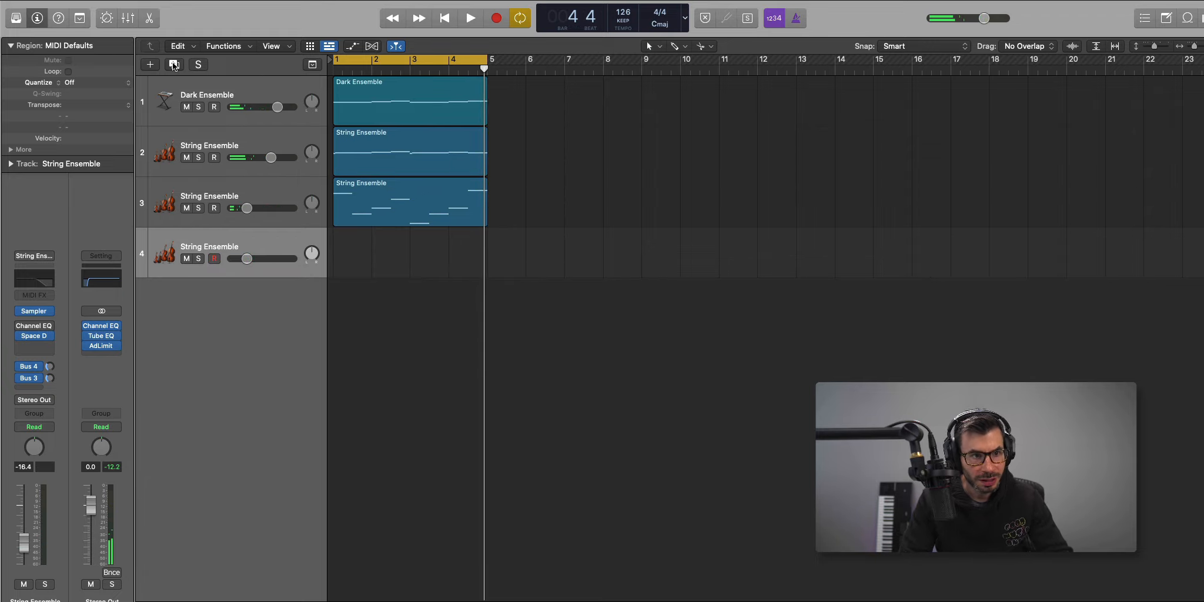
double_click(352, 259)
left_click_drag(370, 267, 477, 267)
double_click(446, 258)
key("space")
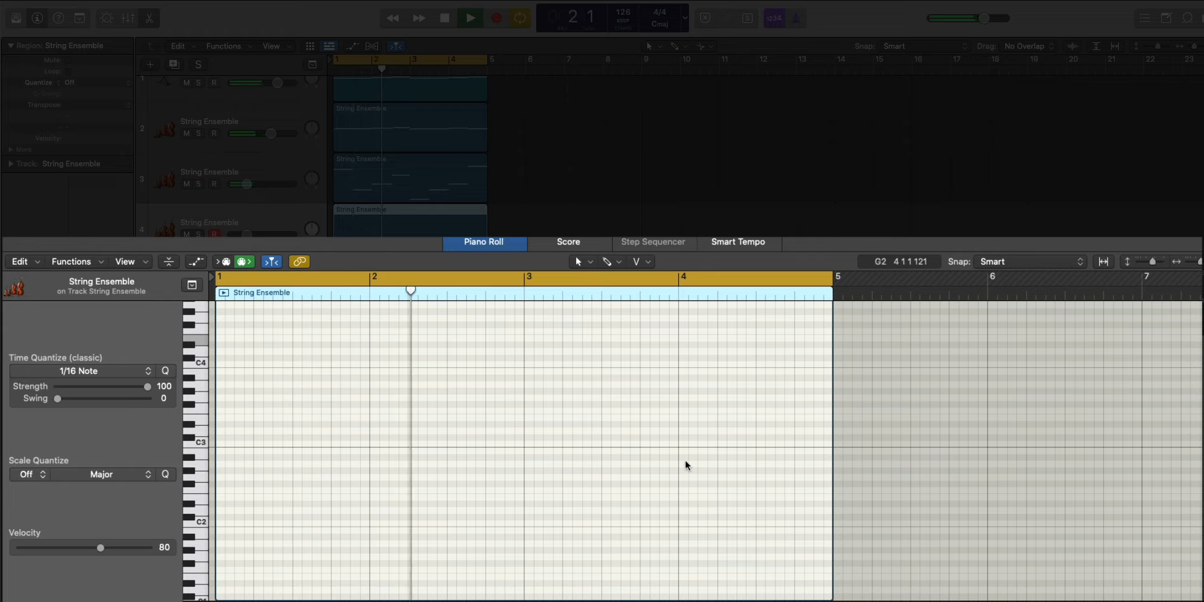
Loop bar 4 and add a short G#3 note of about a sixteenth at its start.
key("space")
left_click_drag(681, 279, 817, 289)
key("space")
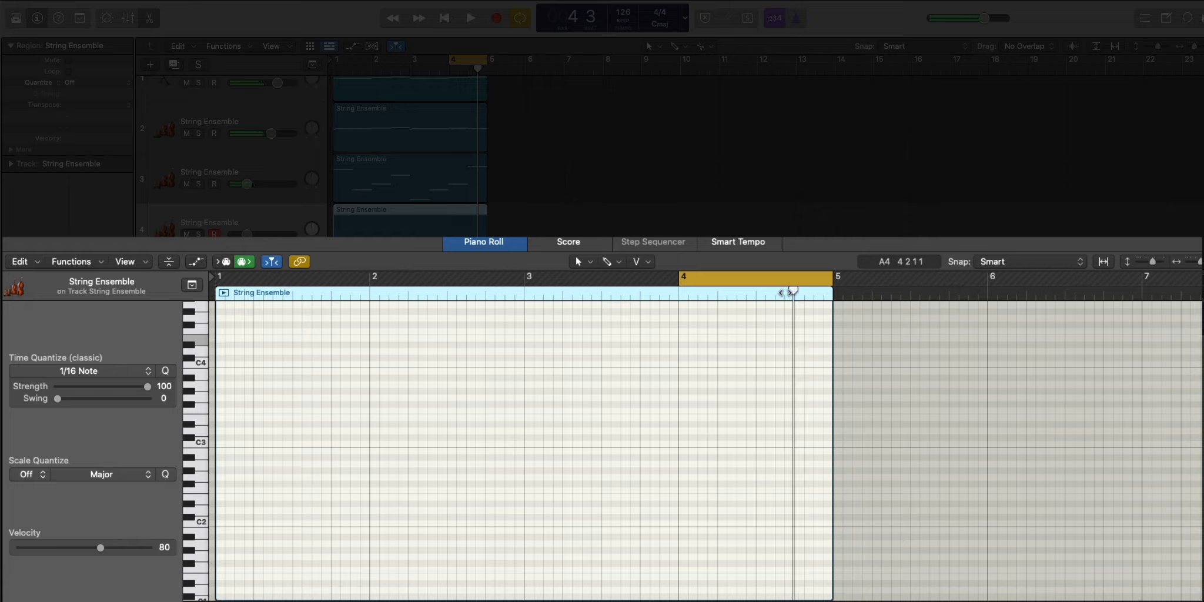
left_click(680, 389)
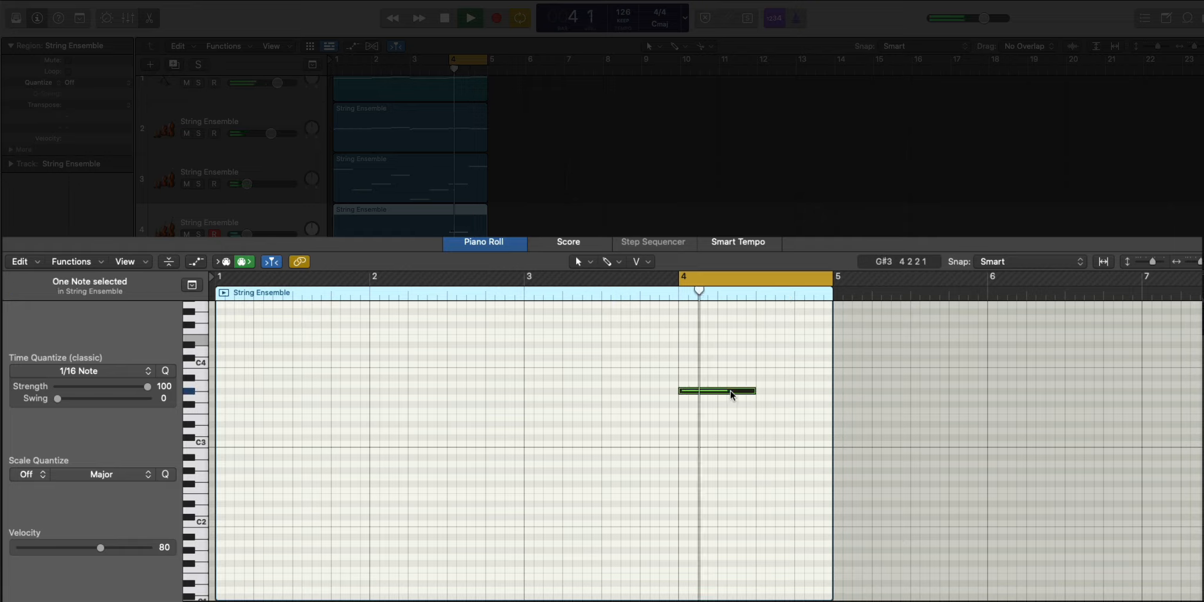
left_click_drag(754, 390, 694, 404)
scroll(717, 432, "up", 5)
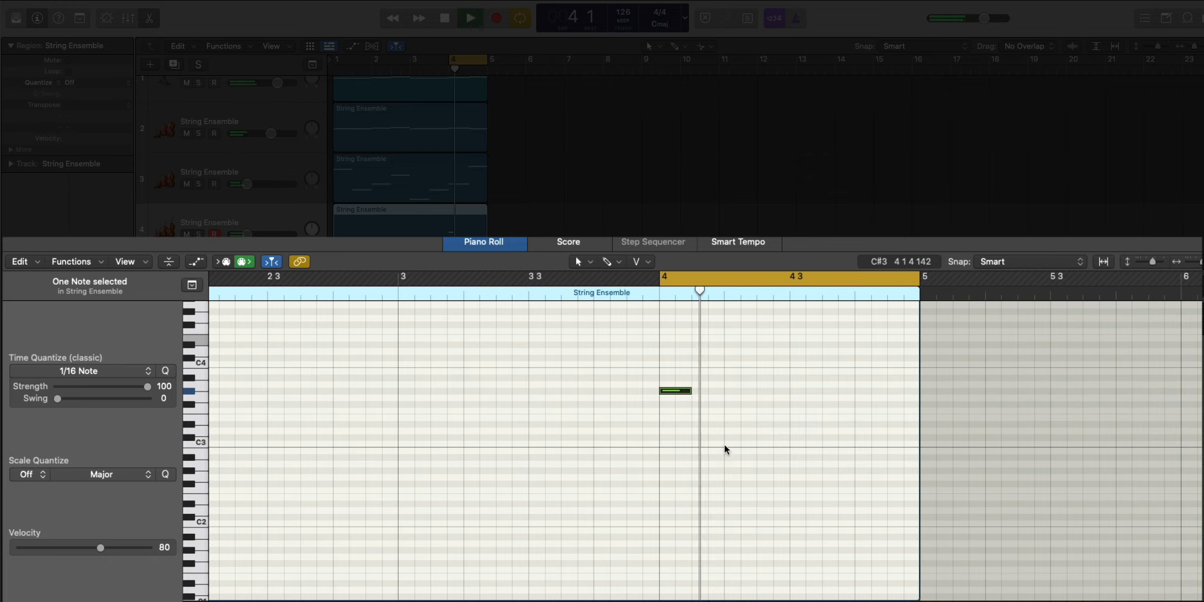
left_click_drag(689, 390, 676, 393)
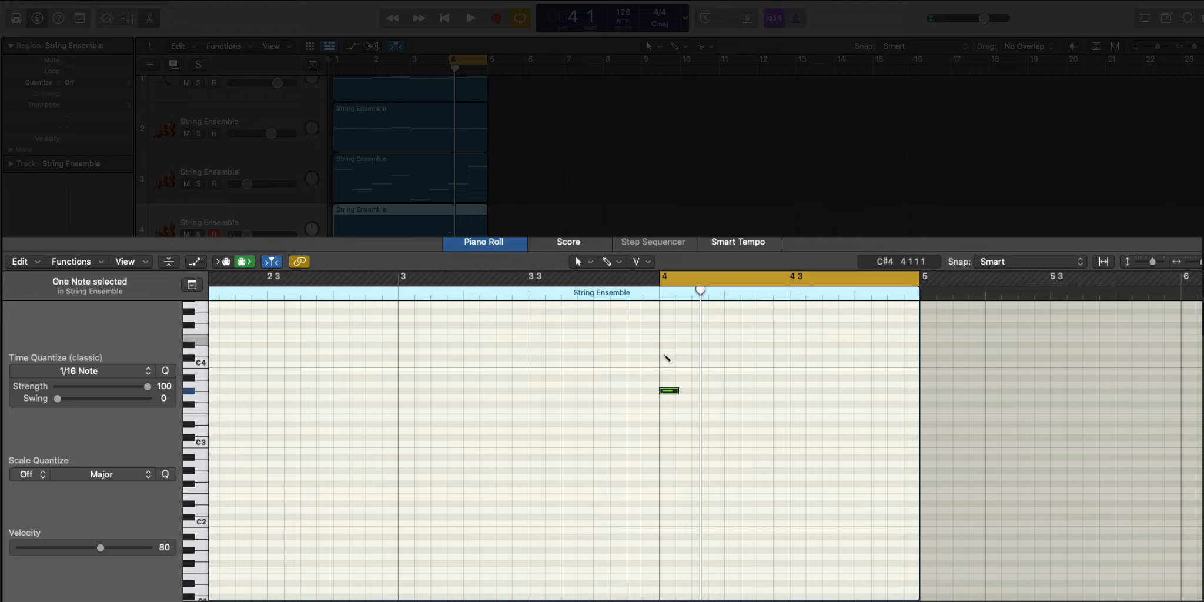
Continue the bar 4 phrase with a longer C#4, short B3, G#3 and F#3 notes, and a B3 on beat 3.
left_click_drag(667, 354, 707, 360)
key("space")
key("space")
key("space")
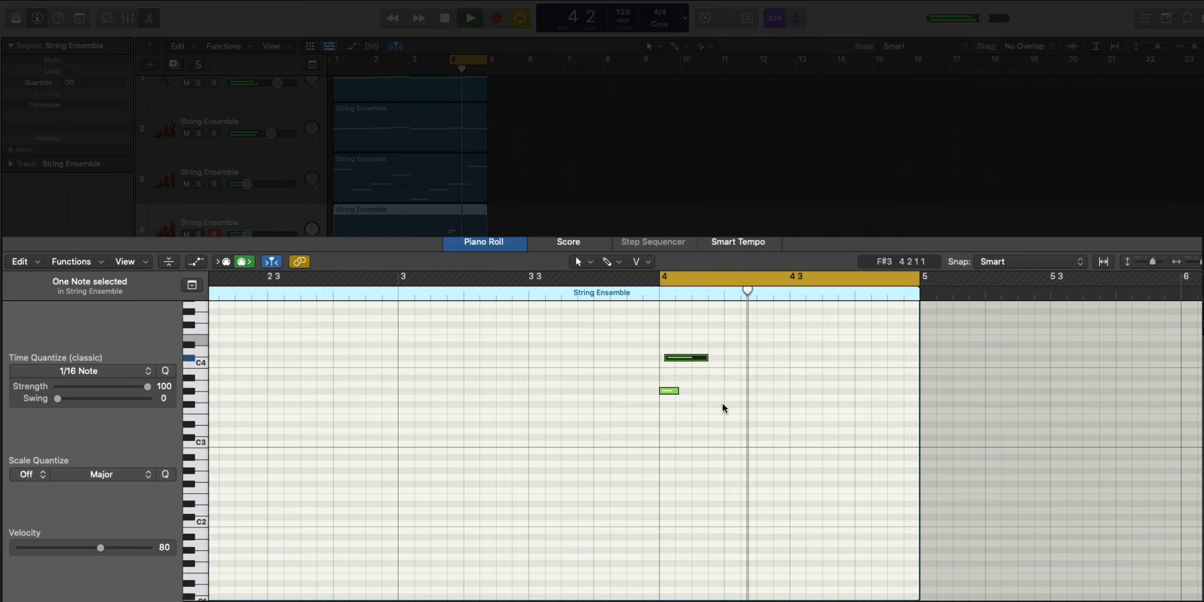
left_click(712, 370, "super")
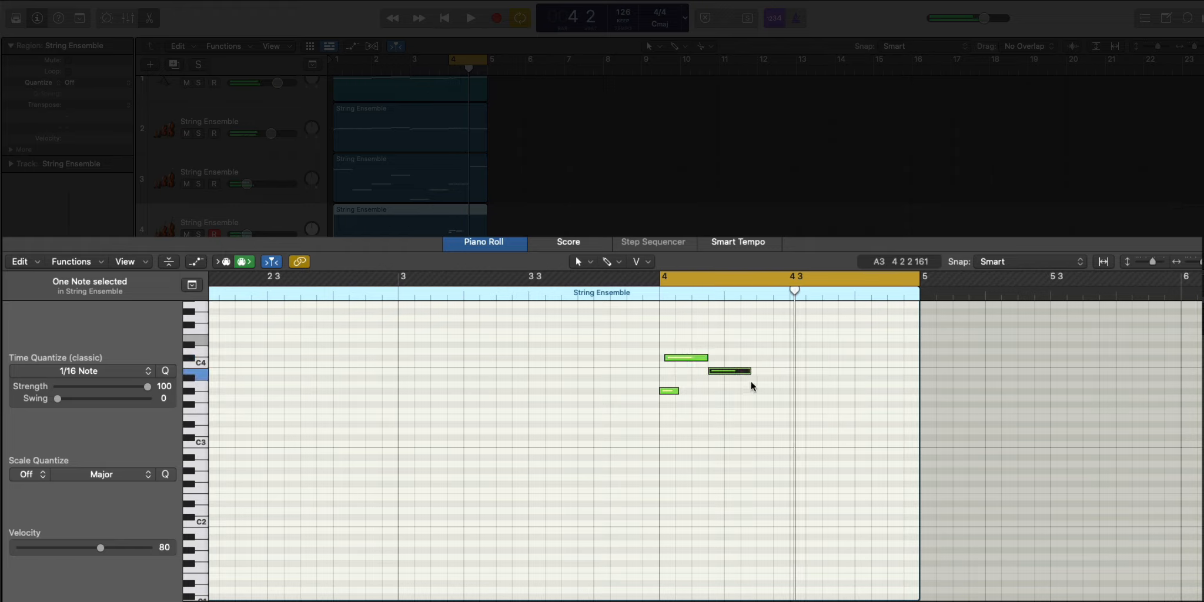
left_click_drag(750, 371, 731, 385)
left_click(729, 390, "super")
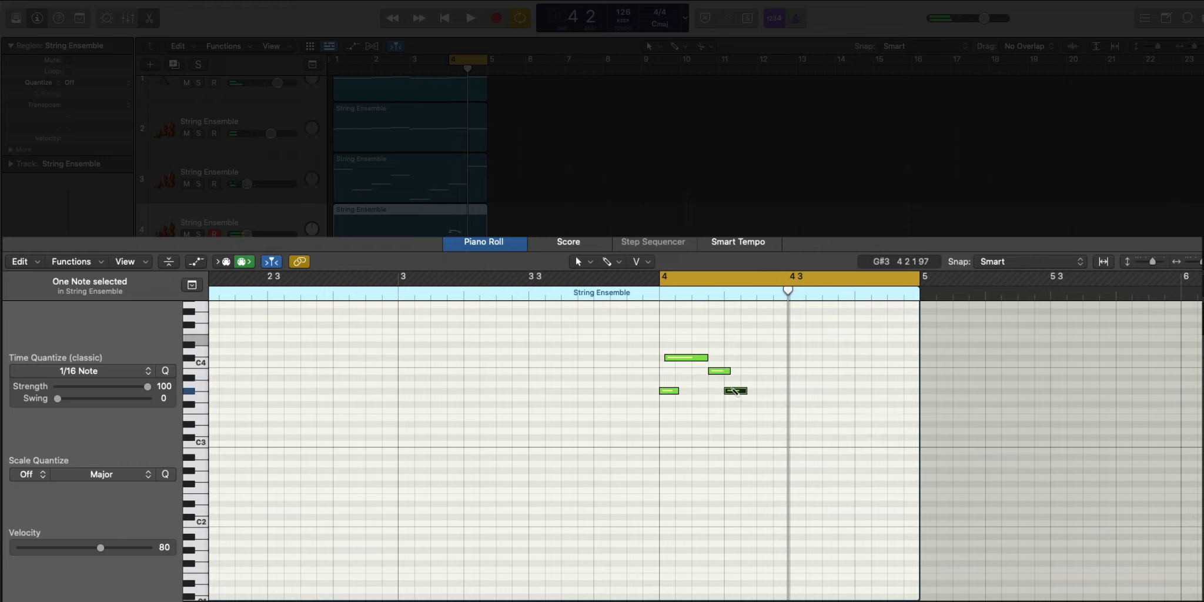
left_click(761, 404, "super")
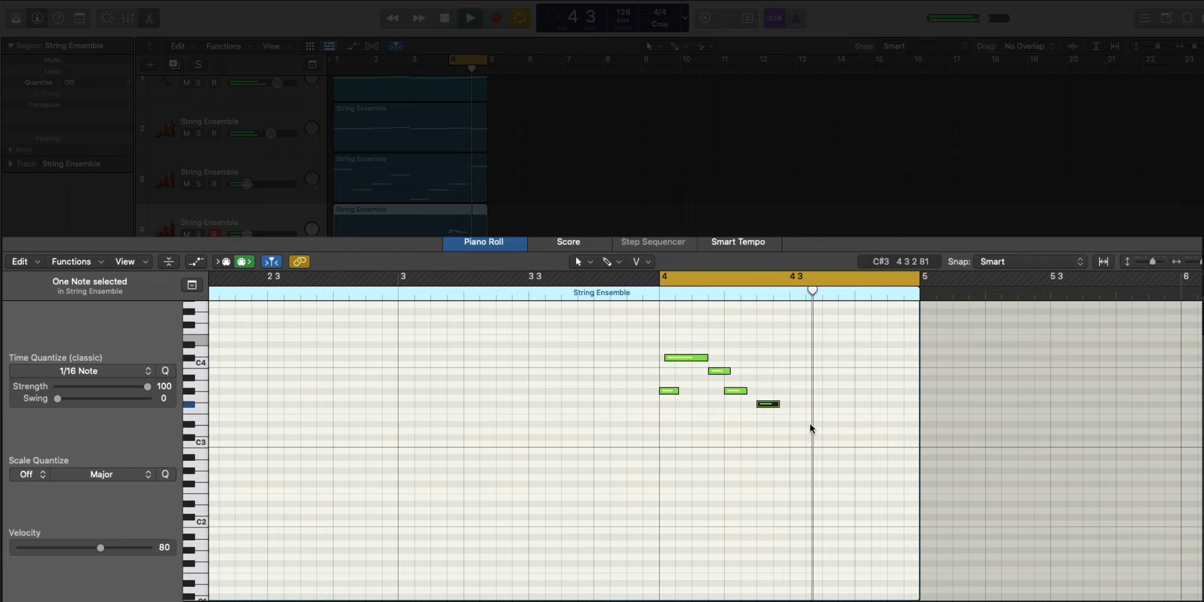
left_click(794, 370, "super")
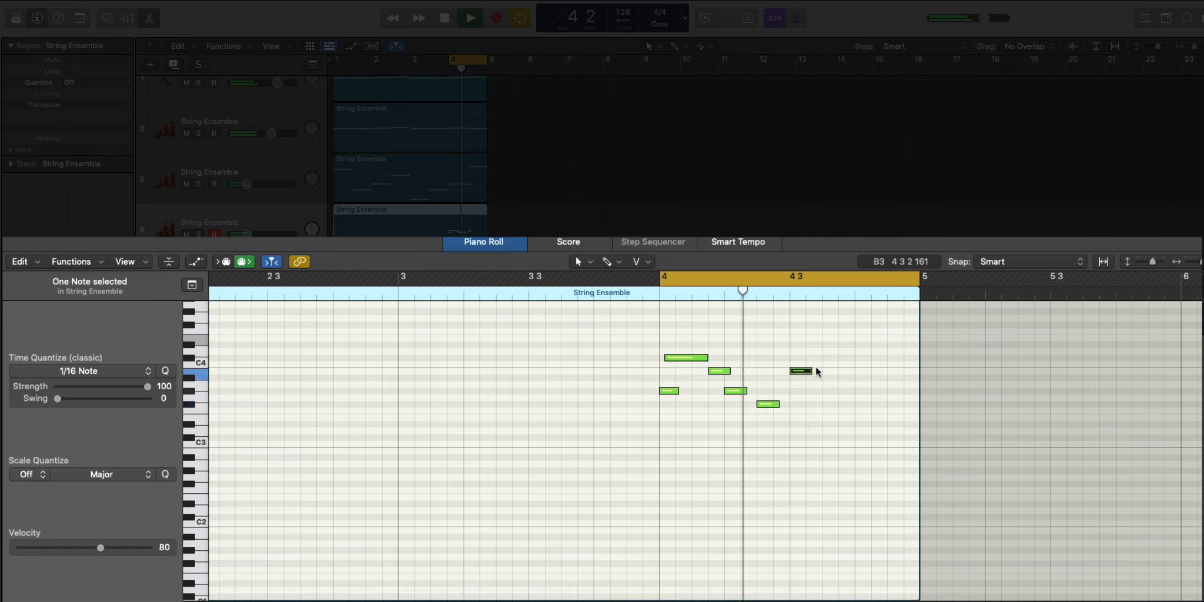
Lengthen the B3 on beat 3 to one beat and the preceding G#3 and F#3 notes to half a beat each.
left_click_drag(811, 369, 855, 371)
left_click_drag(779, 404, 756, 390)
key("space")
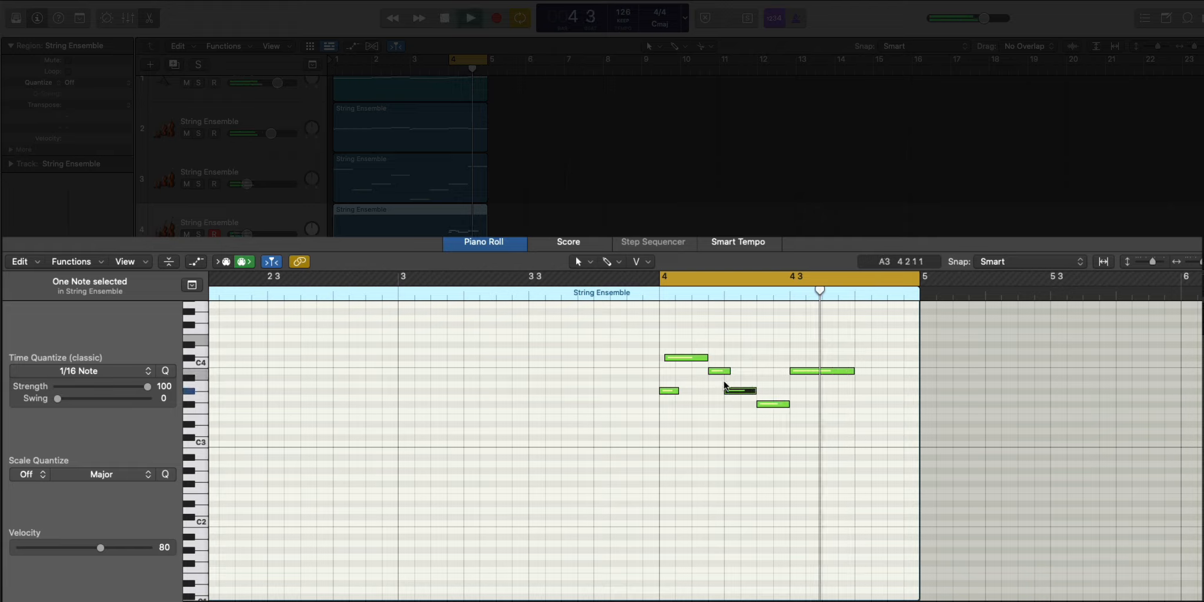
key("space")
Transpose all six notes up one octave, close the note editor and play the loop over bars 1 to 4.
left_click(860, 449)
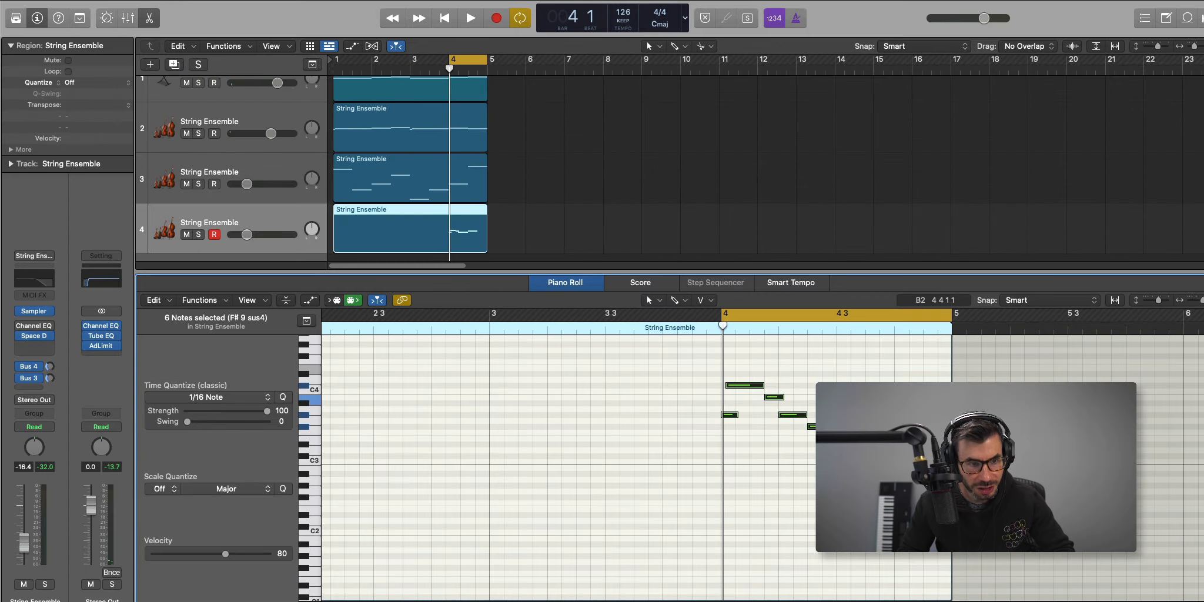
key("alt+shift+Up")
key("space")
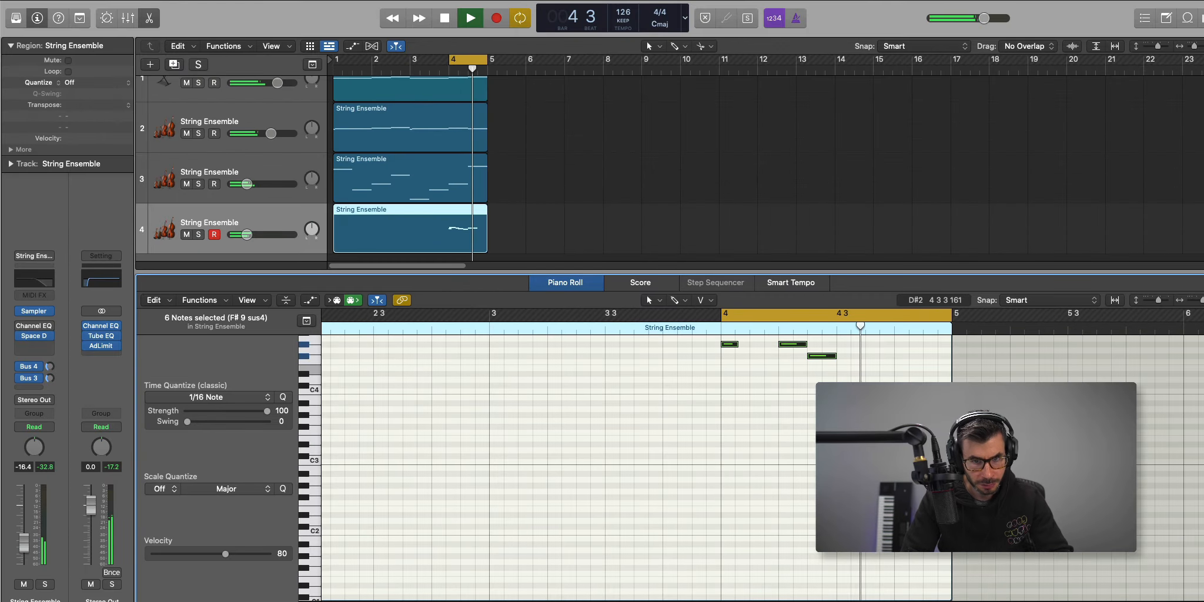
key("e")
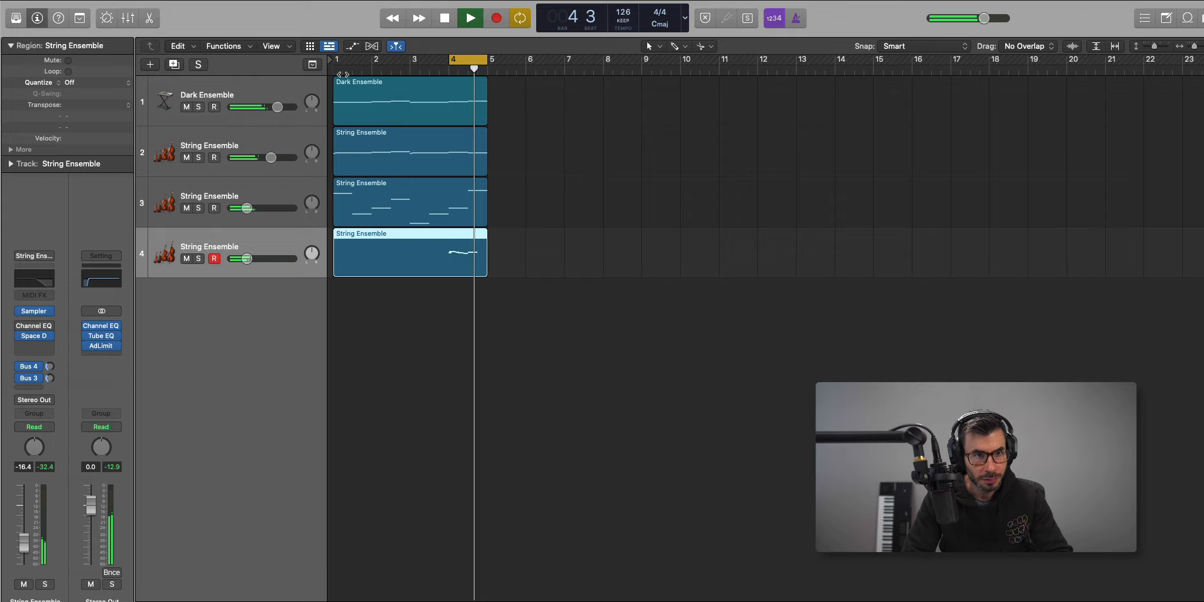
key("space")
left_click_drag(341, 65, 491, 87)
key("space")
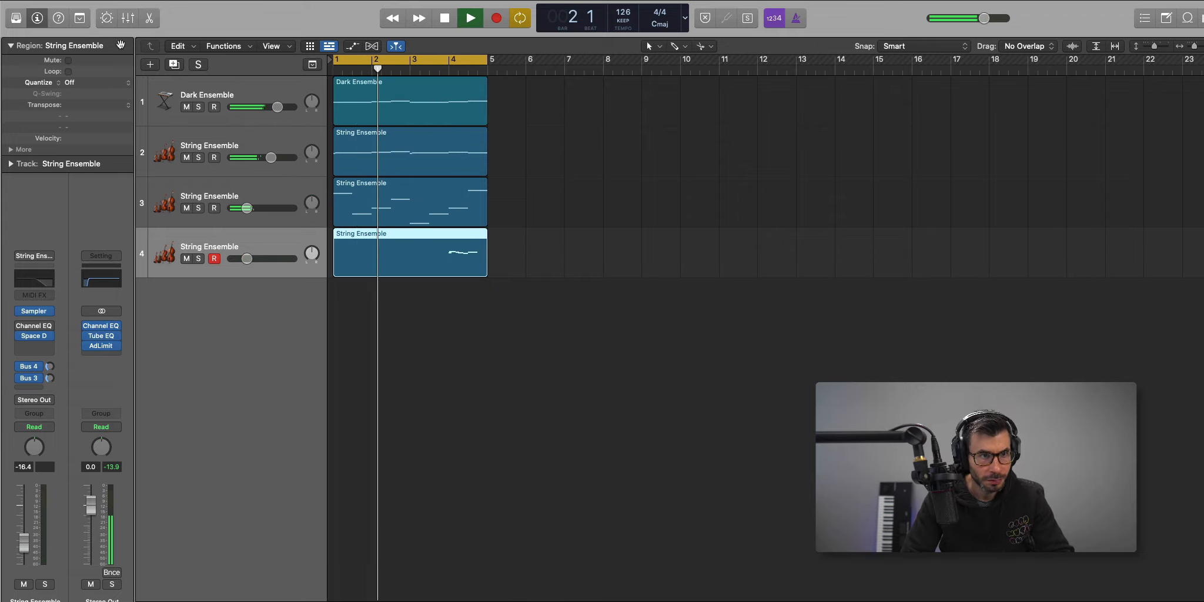
Add a software instrument track and load the LD Toosie Slide patch from the Toronto Views user patches.
key("alt+super+n")
key("Return")
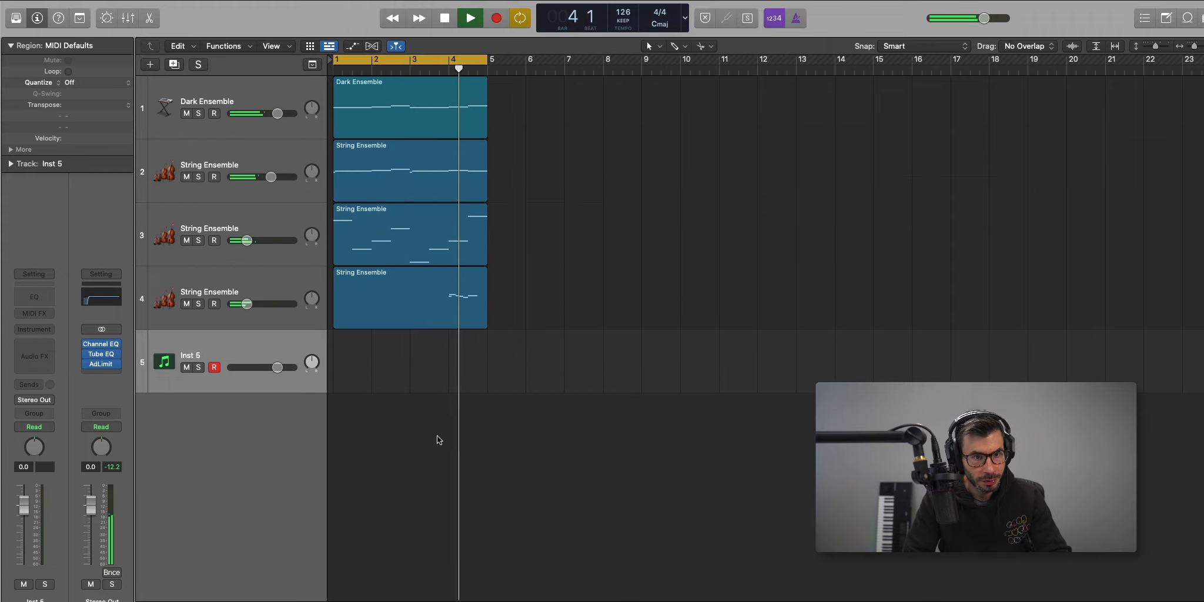
key("space")
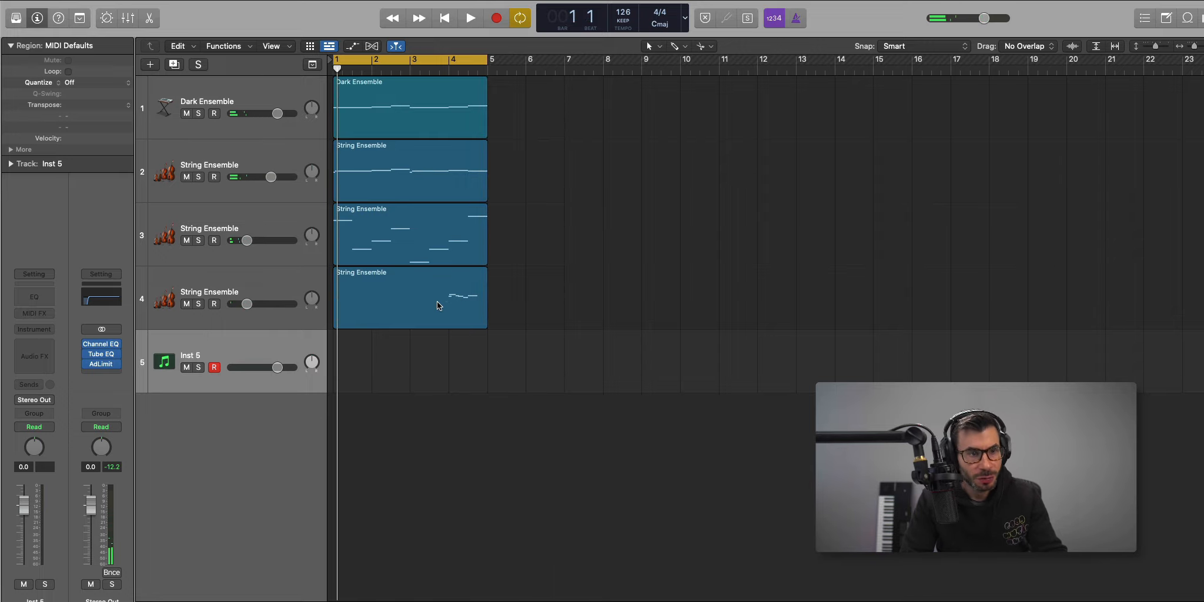
left_click(17, 19)
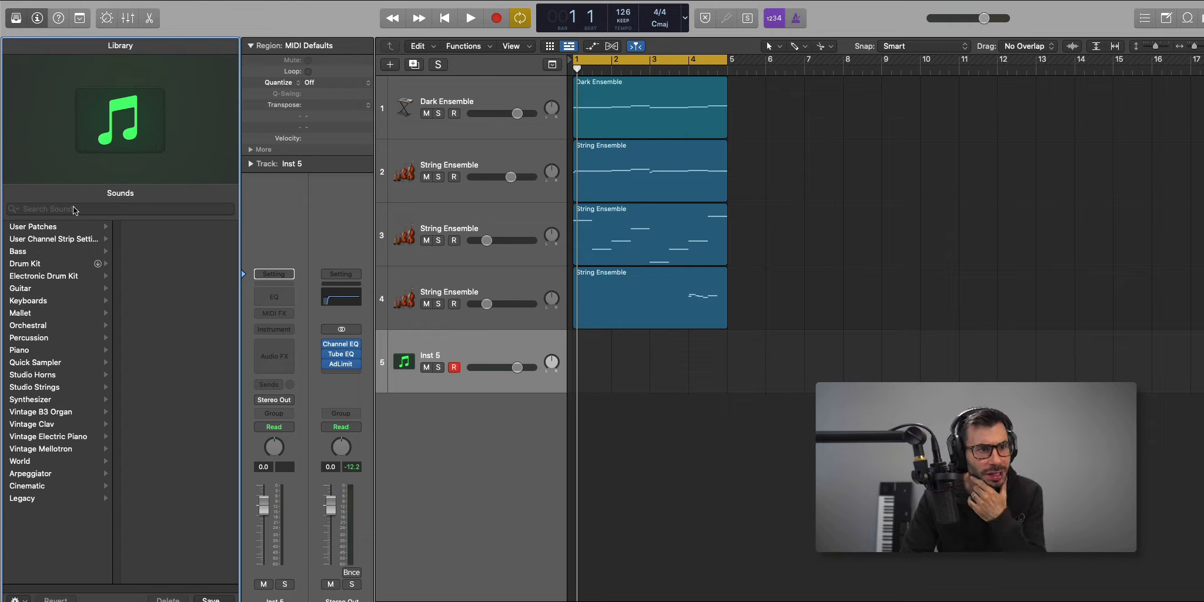
left_click(59, 226)
scroll(177, 458, "down", 10)
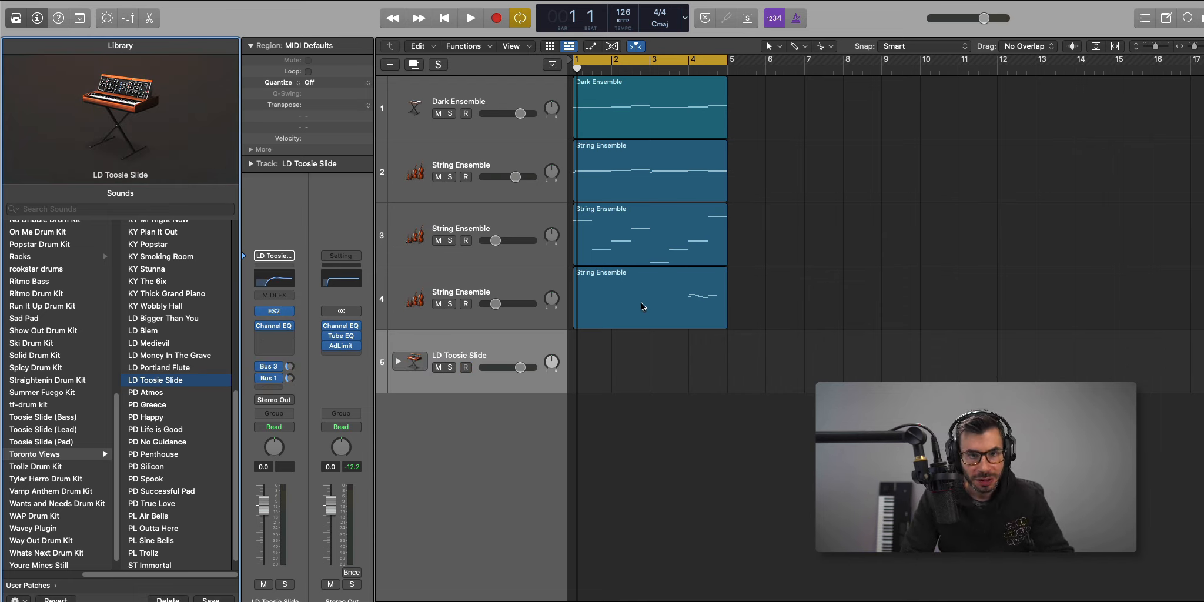
Copy the fourth track's phrase to the LD Toosie Slide track as two-bar regions at bars 1 and 3.
left_click_drag(643, 306, 599, 375)
left_click(643, 364)
left_click(631, 361)
key("Delete")
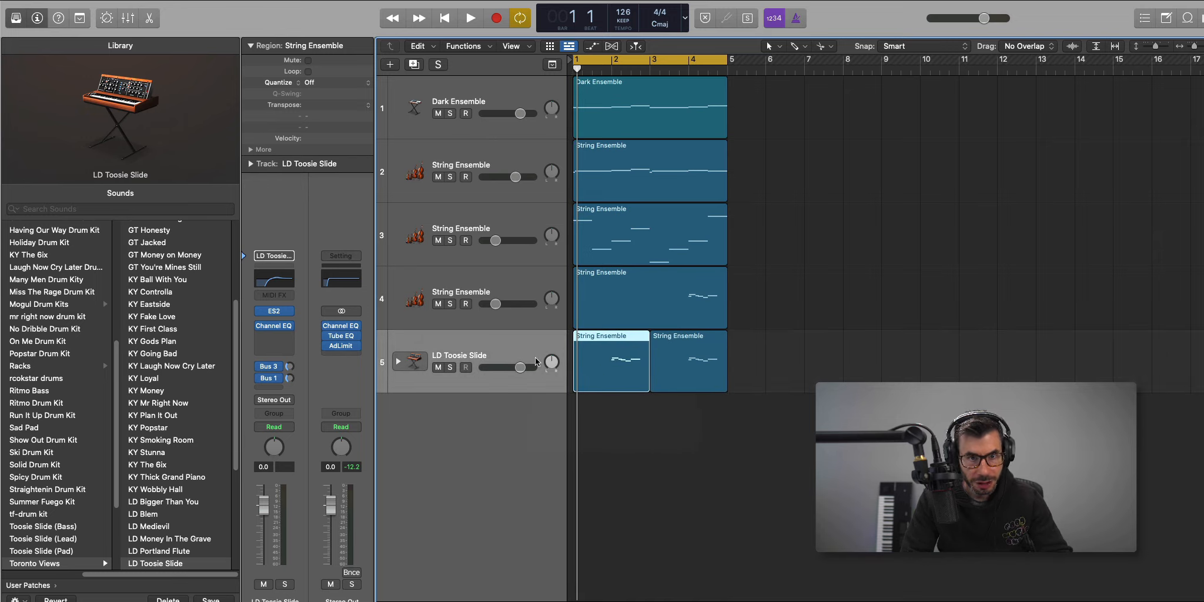
Lower the LD Toosie Slide track's volume to -4.5 dB during playback.
key("space")
left_click_drag(520, 368, 506, 369)
key("space")
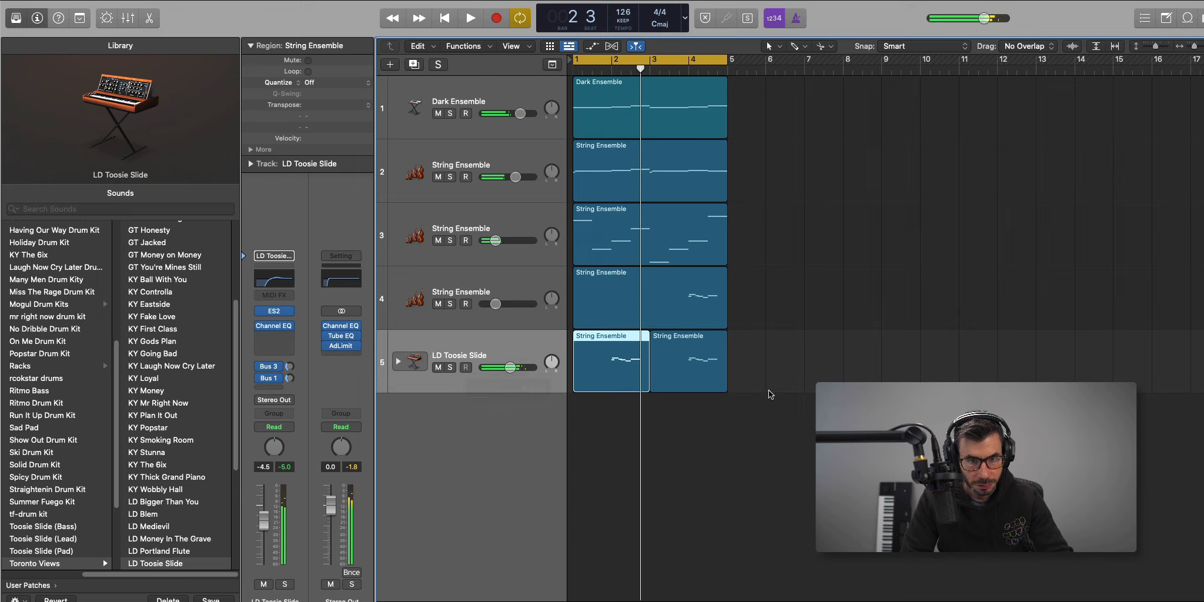
Join the two LD Toosie Slide regions and transpose all their notes down one octave, auditioning the result.
key("super+j")
double_click(624, 364)
key("space")
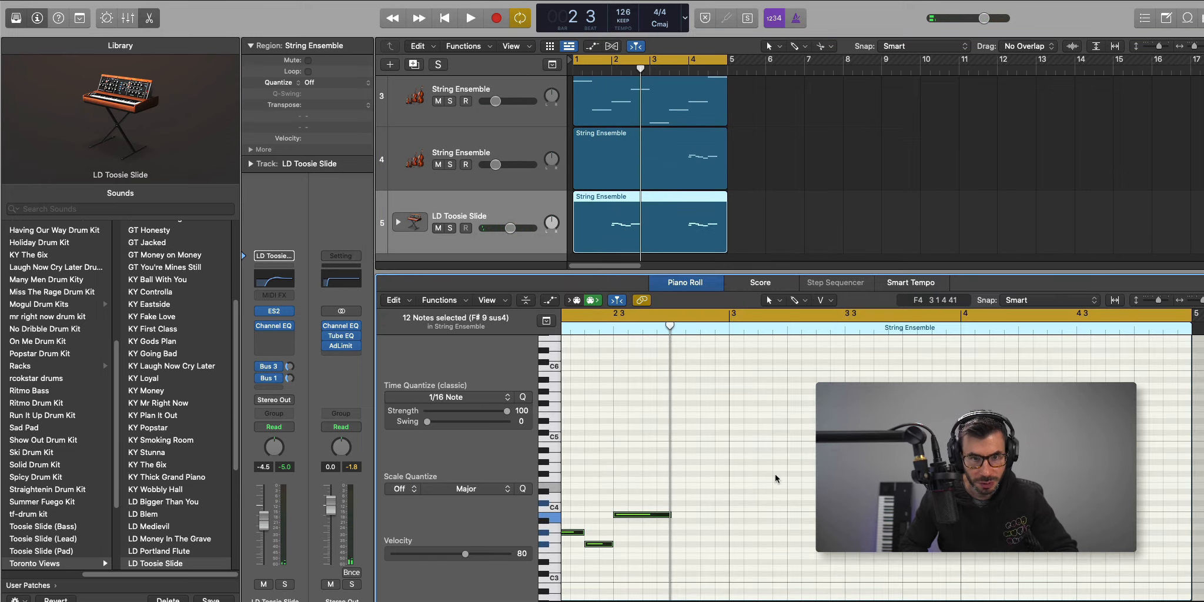
key("Return")
left_click(774, 474, "ctrl+alt")
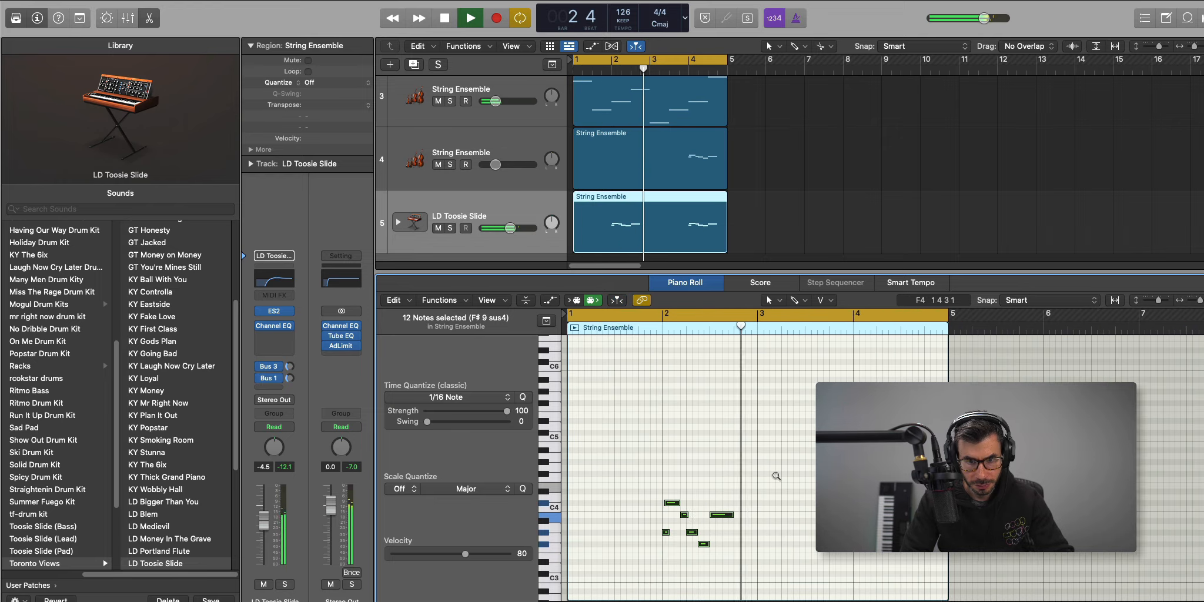
left_click(774, 474, "ctrl+alt")
left_click(775, 474, "ctrl+alt")
scroll(774, 474, "up", 1)
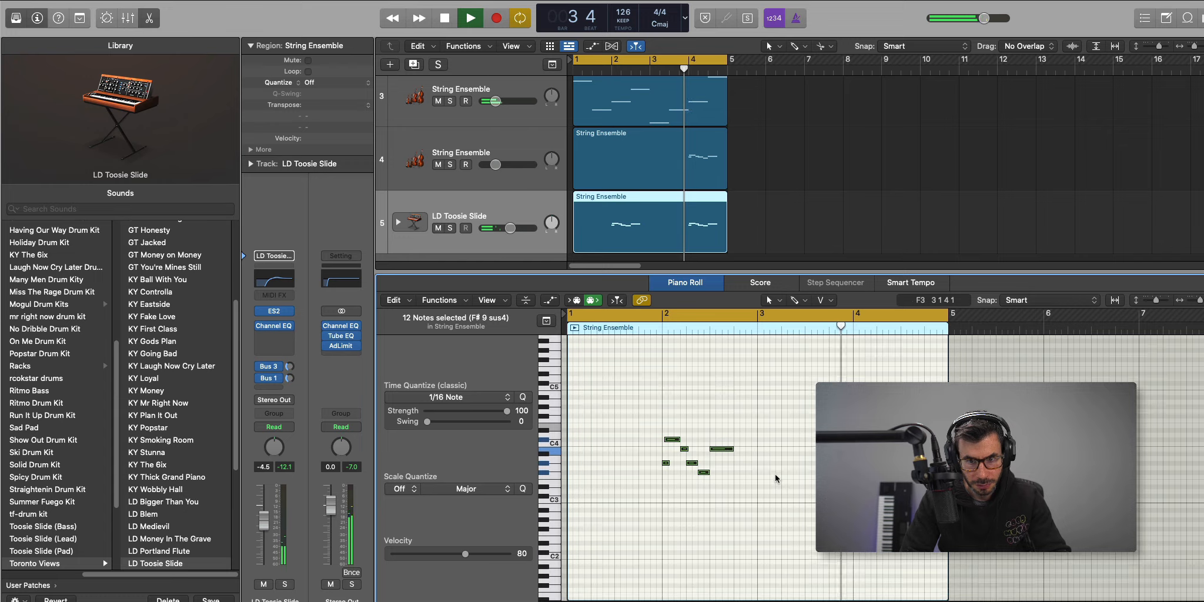
key("space")
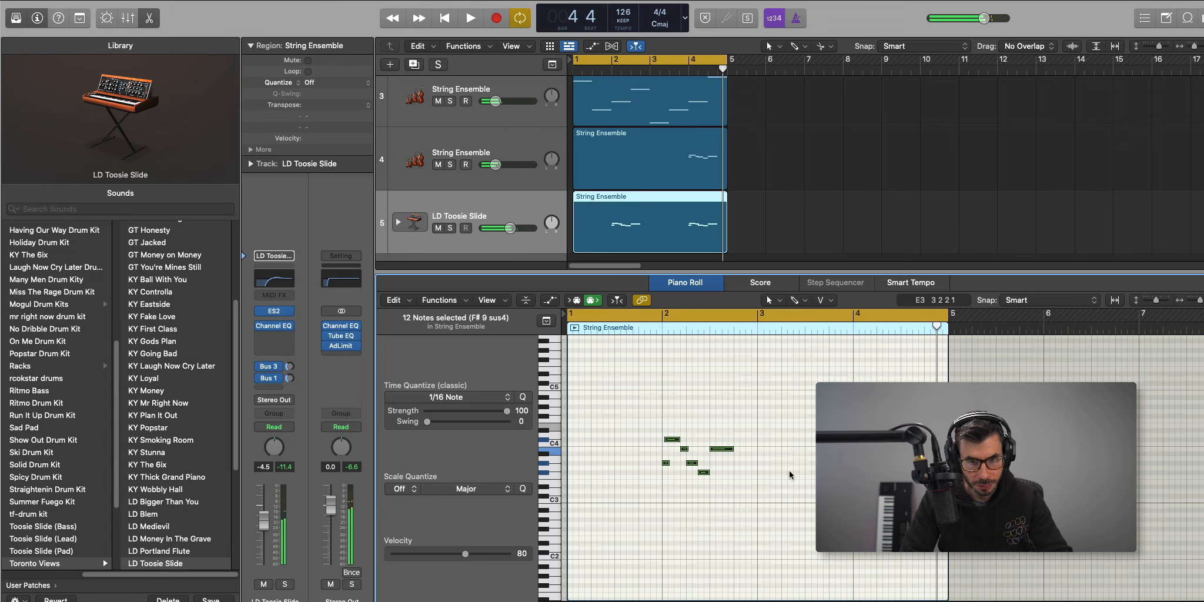
Open the LD Toosie Slide track's ES2 synth and turn off Unison, then play the part.
left_click(280, 311)
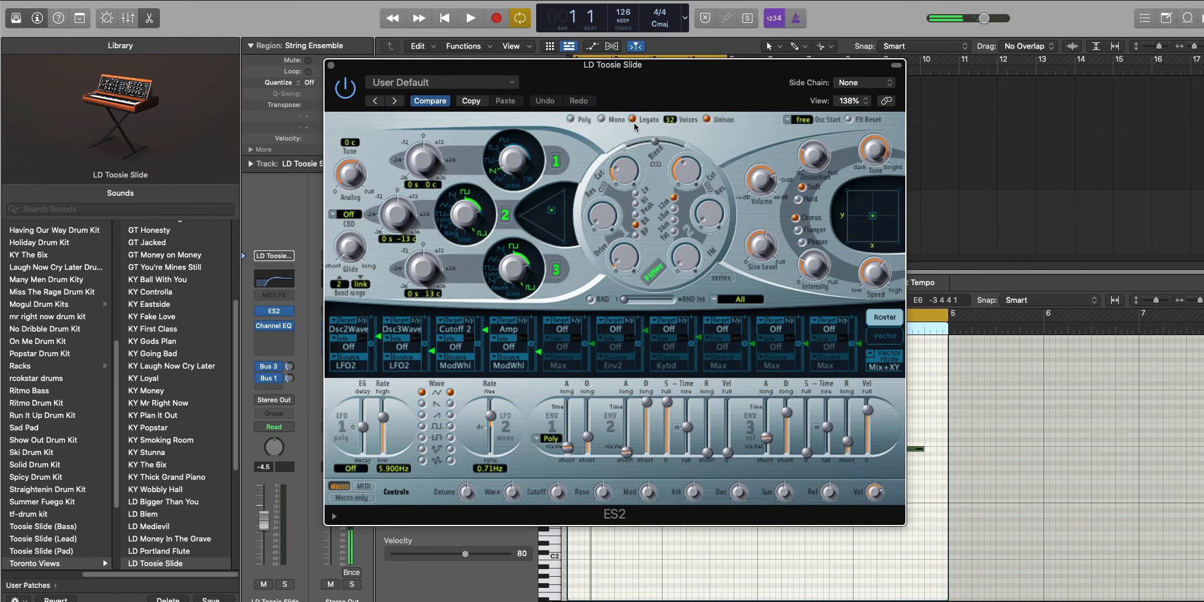
key("space")
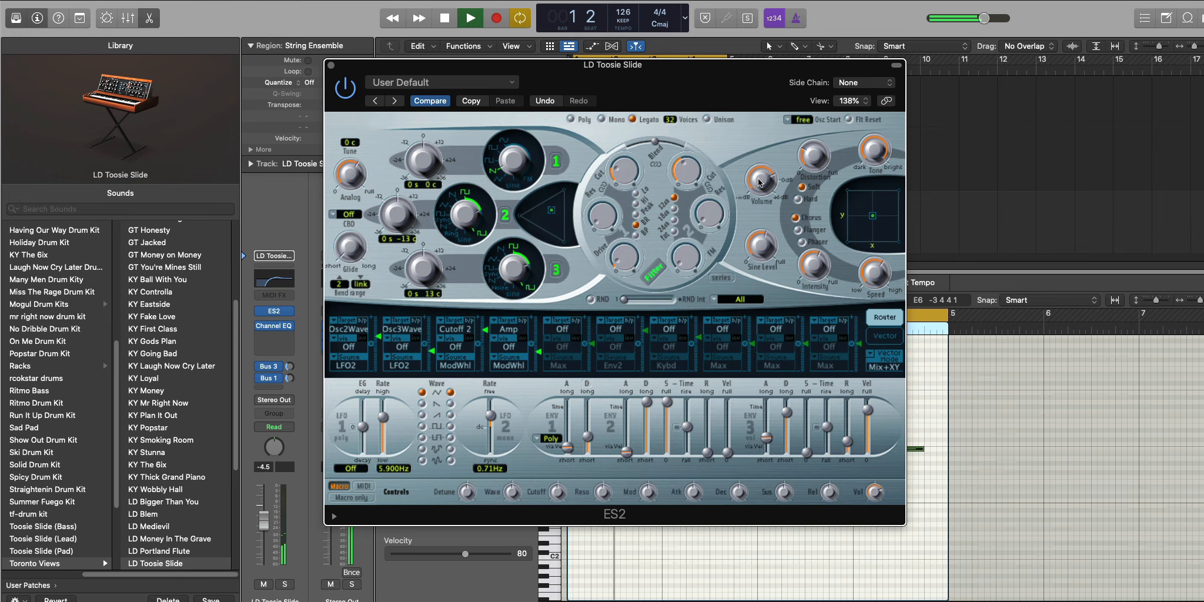
Loop bar 2 and set the ES2 glide to 80 ms while auditioning the lead.
left_click_drag(703, 101, 694, 316)
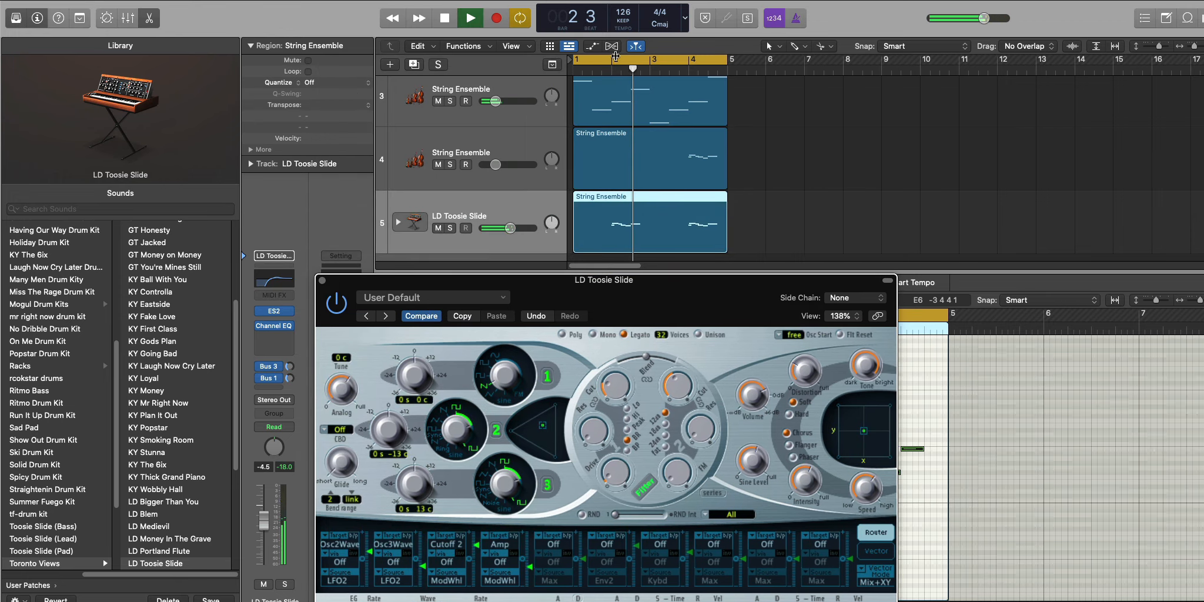
key("space")
left_click(614, 64)
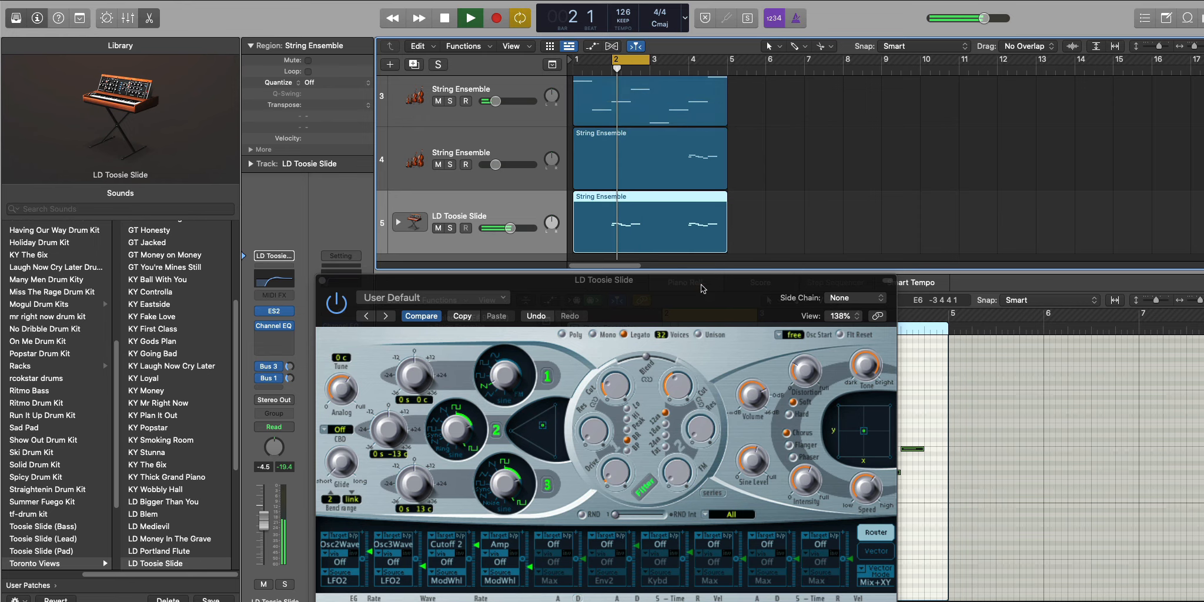
key("space")
left_click_drag(700, 319, 696, 99)
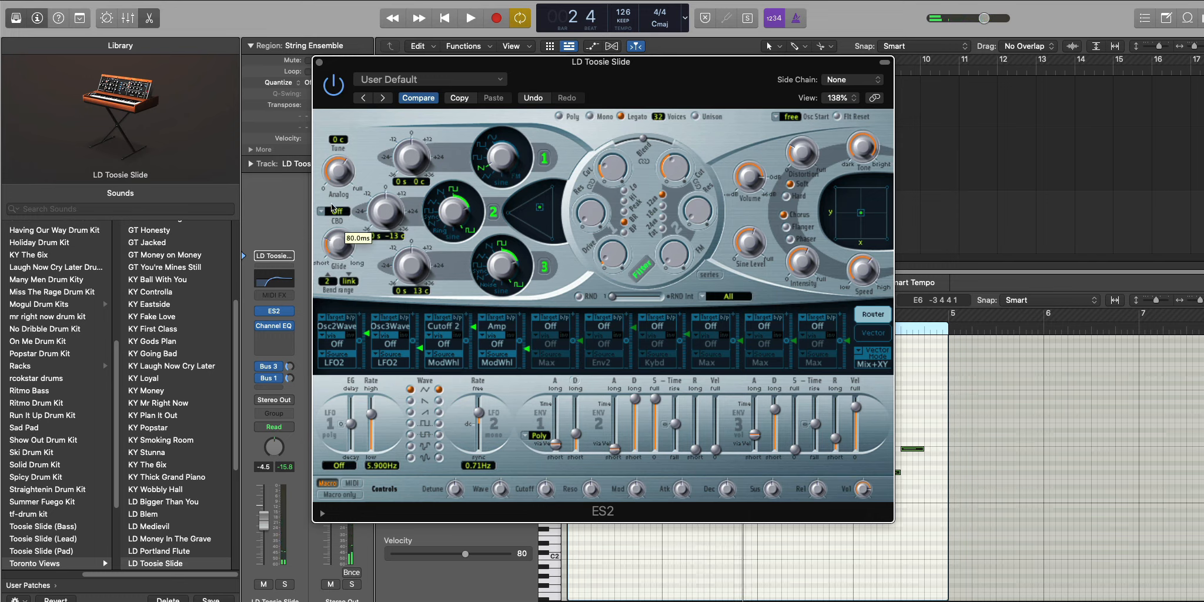
key("space")
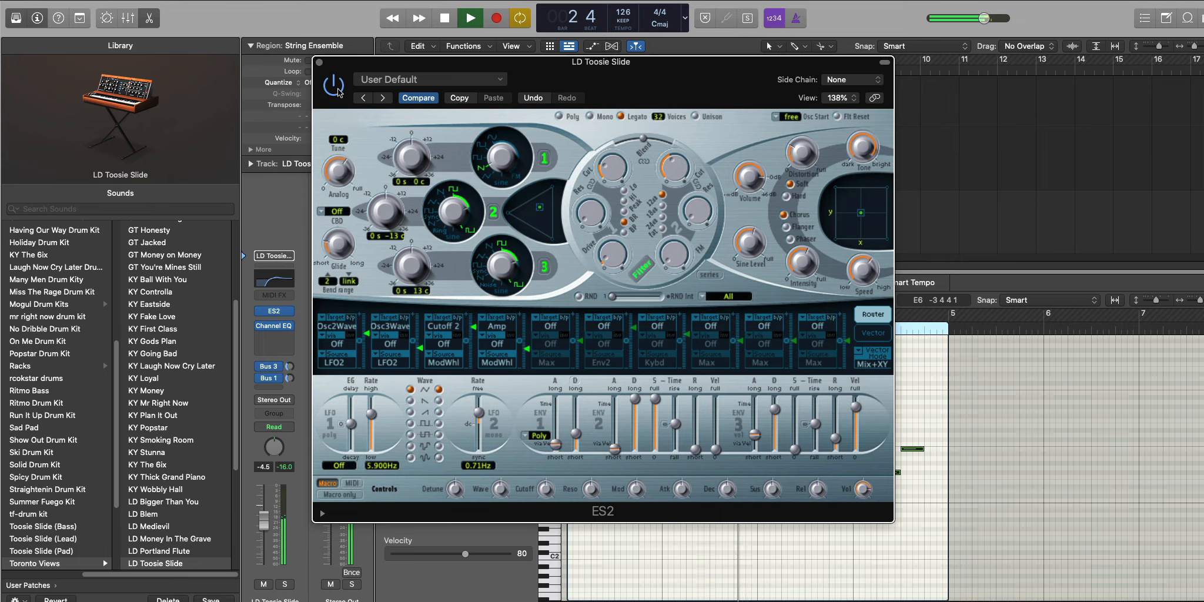
Check the envelope 3 sliders in ES2 while auditioning the lead, and close the synth window.
key("space")
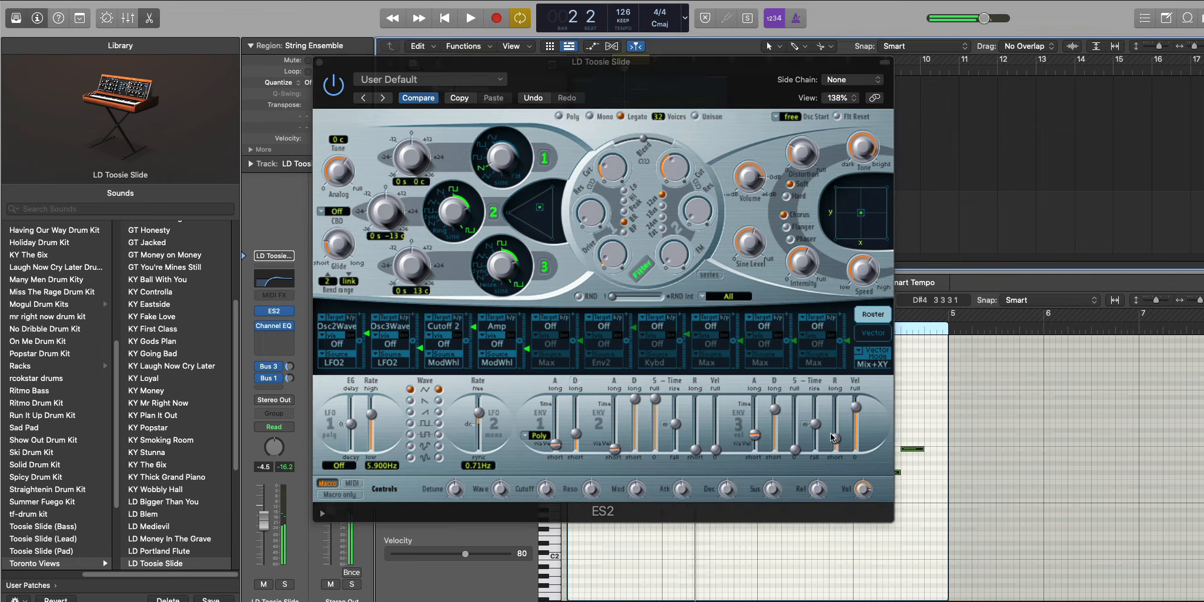
left_click(833, 437)
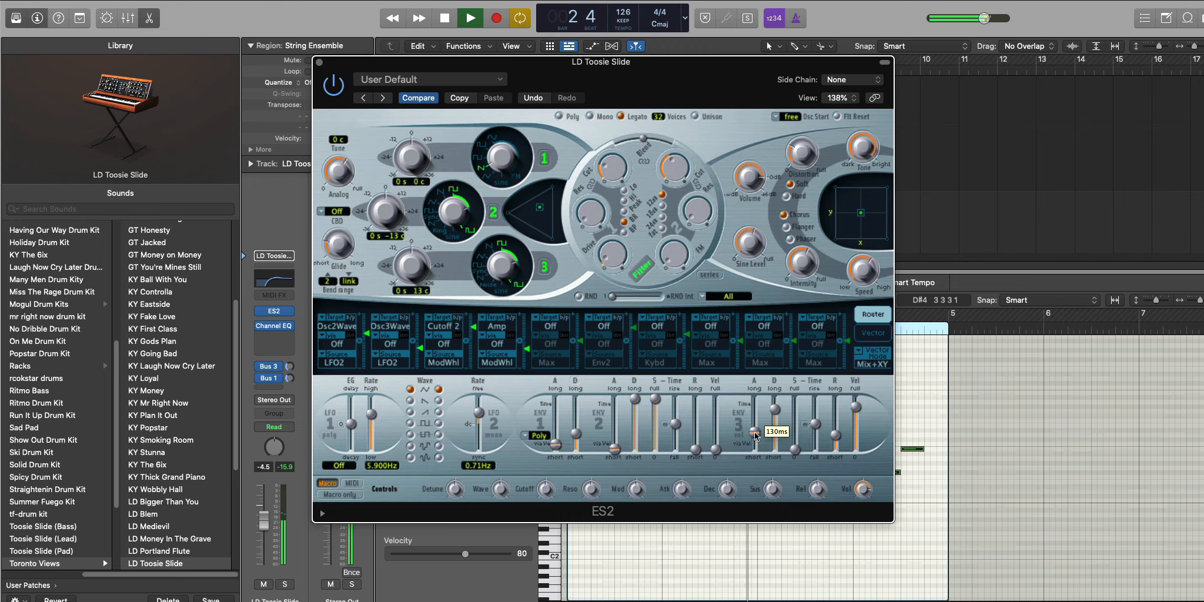
left_click(318, 62)
key("space")
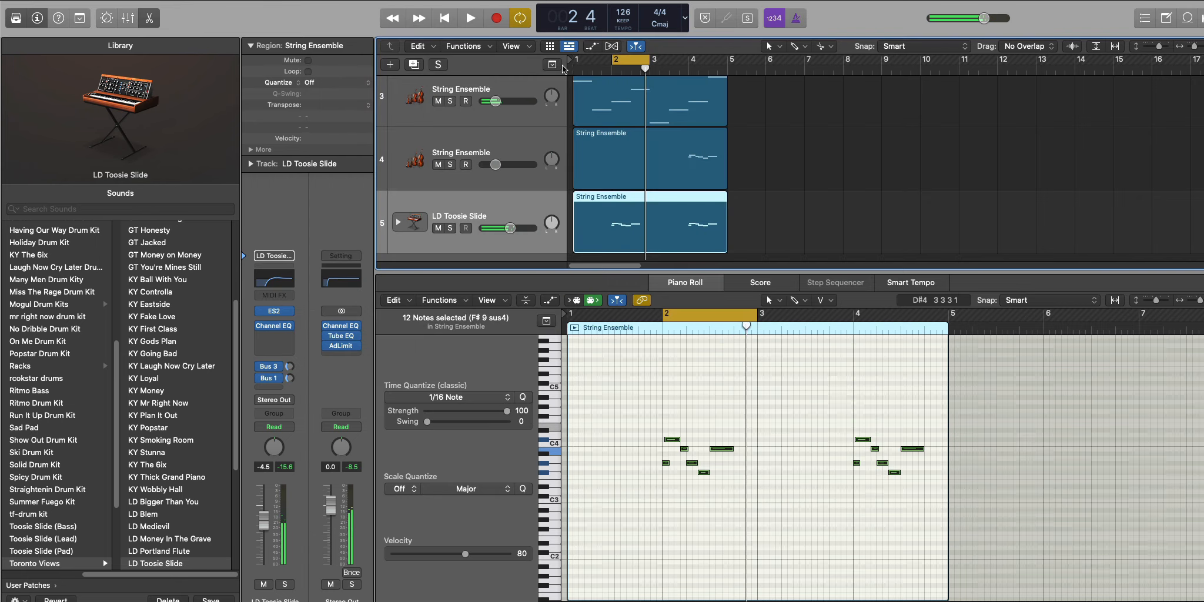
Loop bars 1 to 4 and set the LD Toosie Slide track's volume to -4.3 dB during playback.
left_click_drag(575, 61, 727, 61)
key("space")
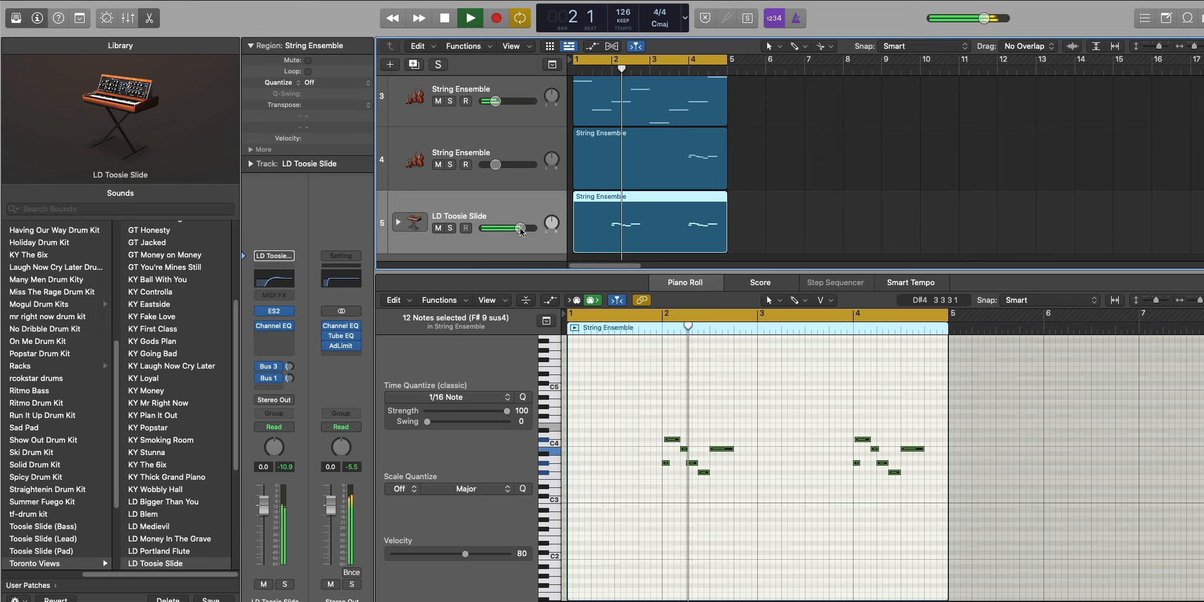
left_click_drag(513, 228, 509, 229)
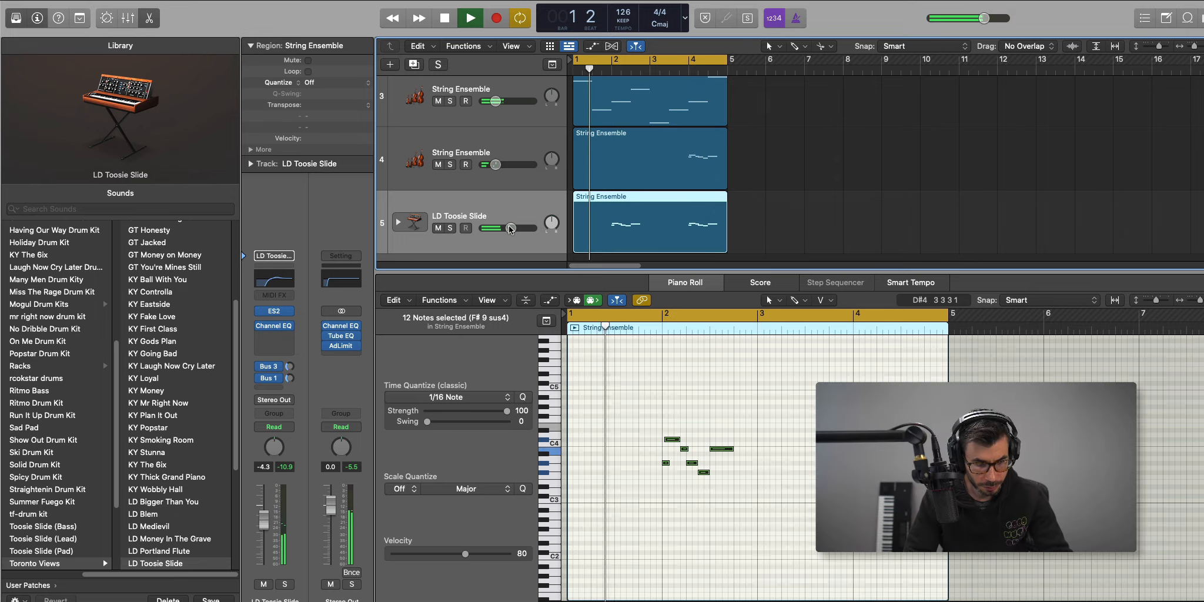
key("space")
Add a software instrument track and load the Cellos patch from the Orchestral Strings sounds.
key("alt+super+n")
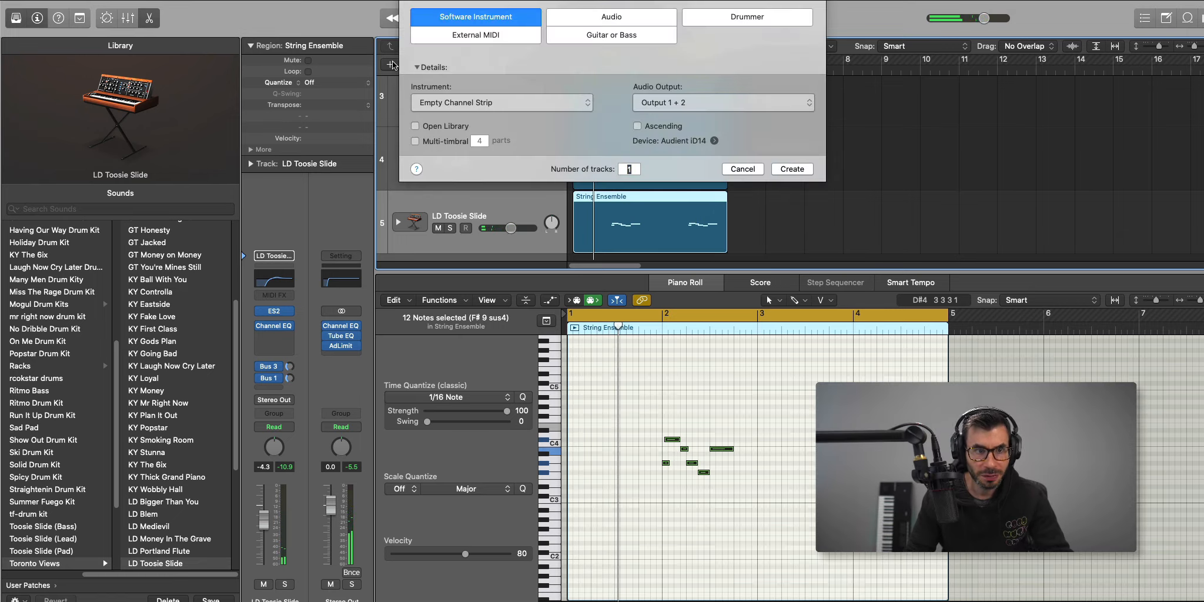
key("Return")
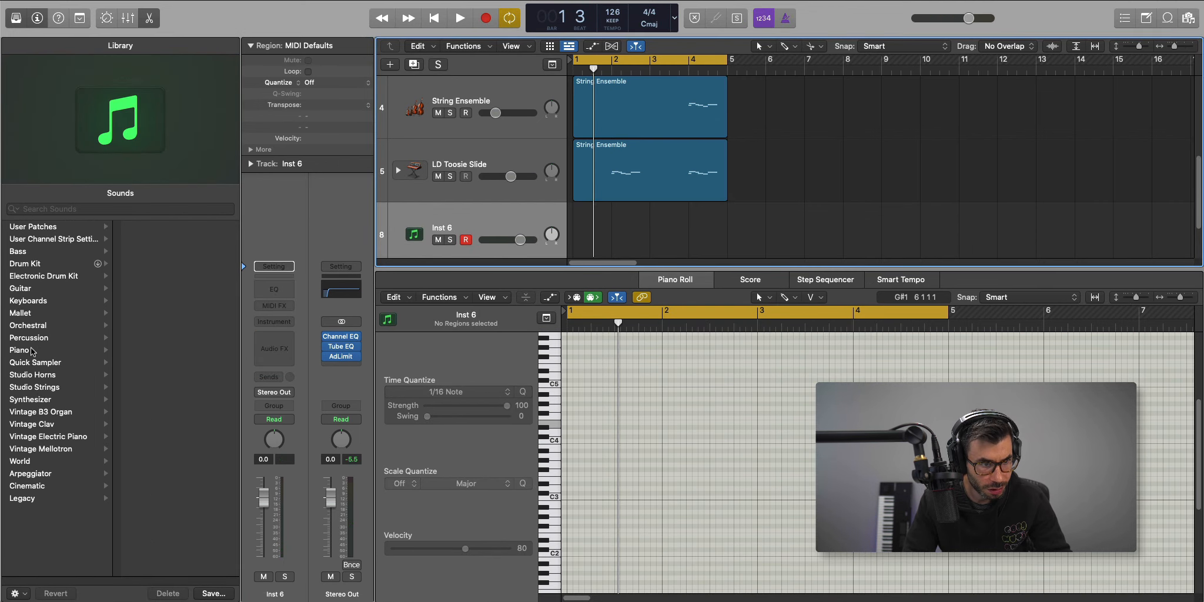
left_click(36, 327)
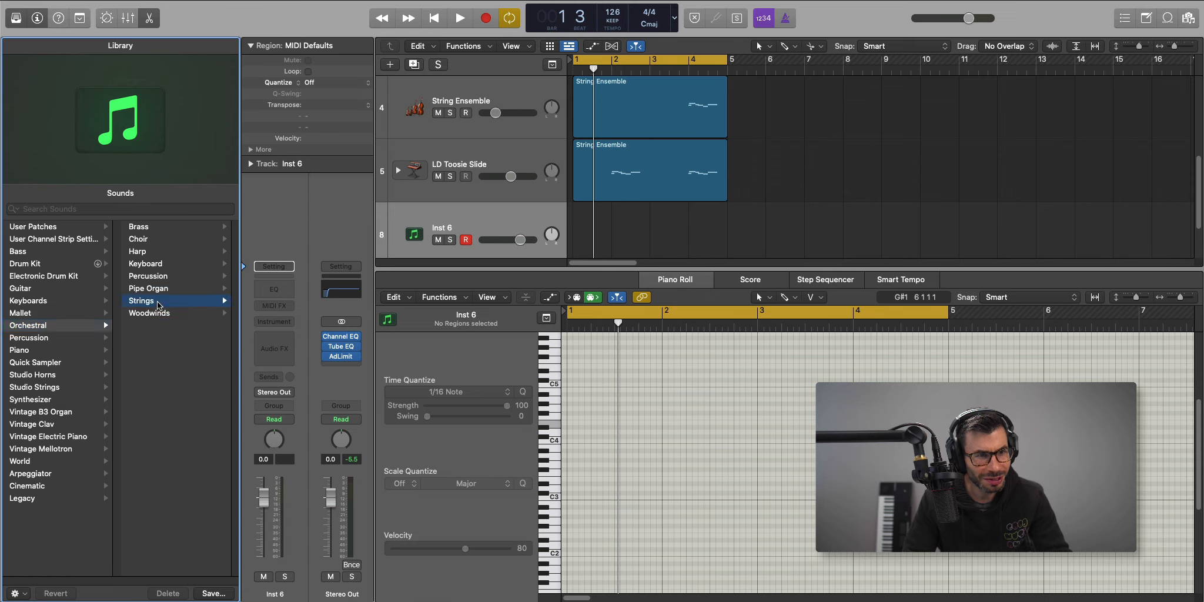
left_click(156, 241)
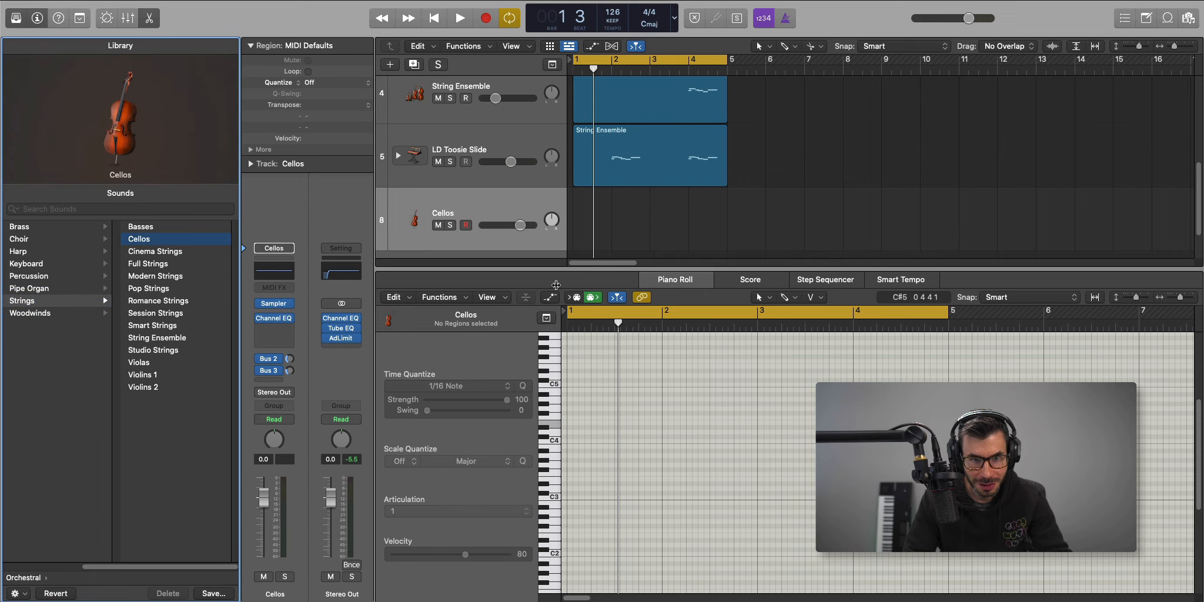
Create an empty four-bar region from bar 1 on the Cellos track and hide the Library.
double_click(611, 237)
left_click_drag(611, 237, 727, 237)
key("space")
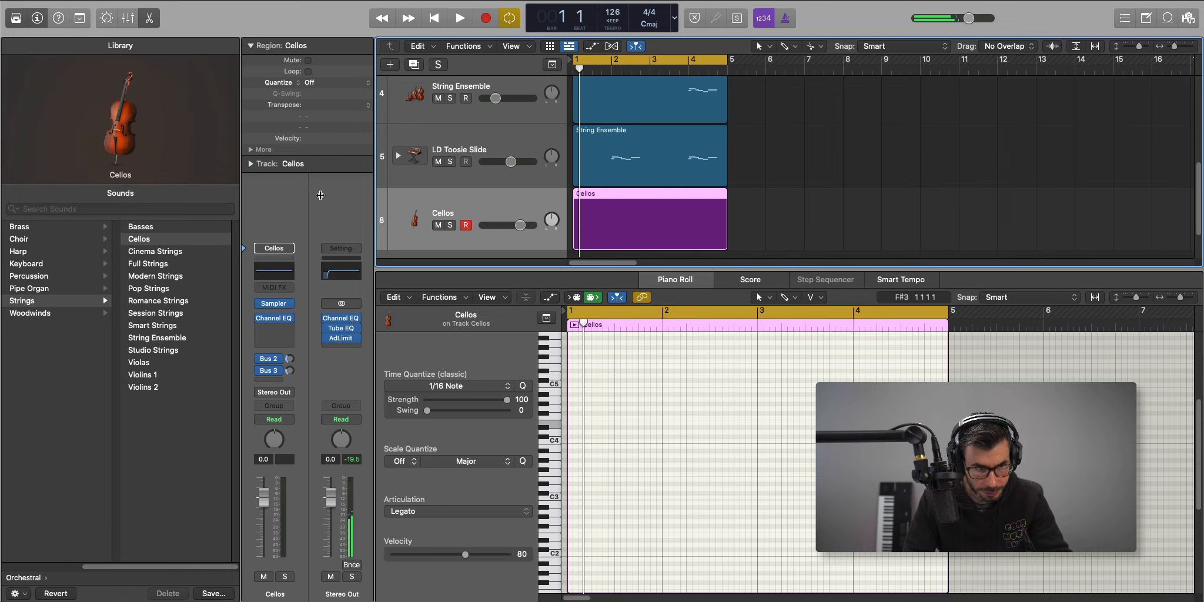
left_click(16, 21)
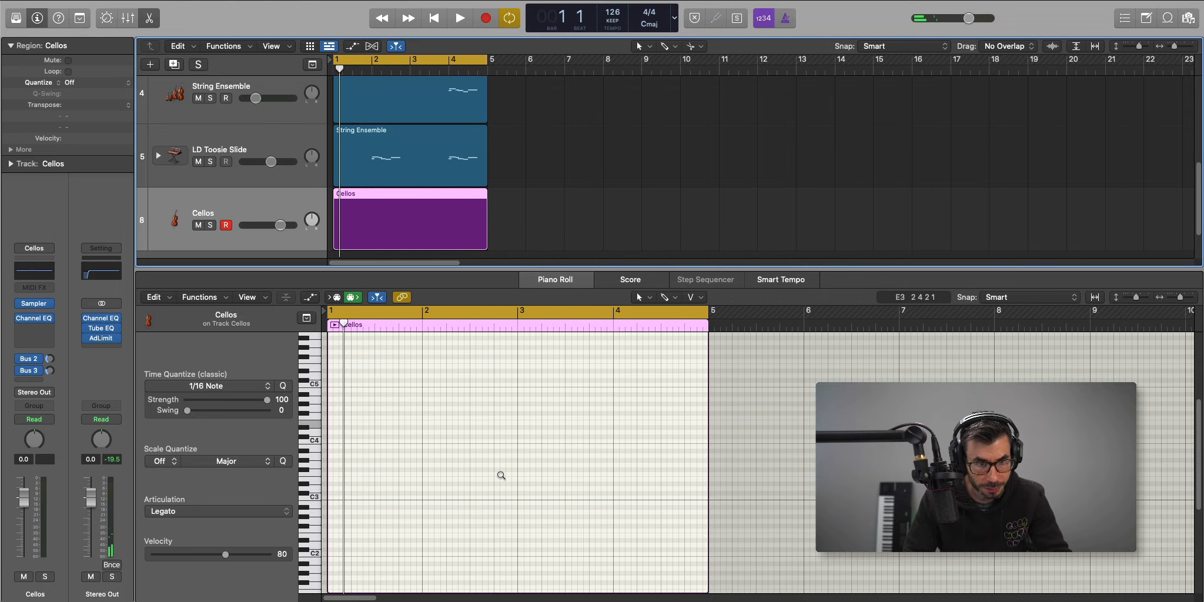
Add a note at the start of the Cellos region and transpose it down to C#2.
key("super+Right")
left_click(410, 458, "ctrl+alt")
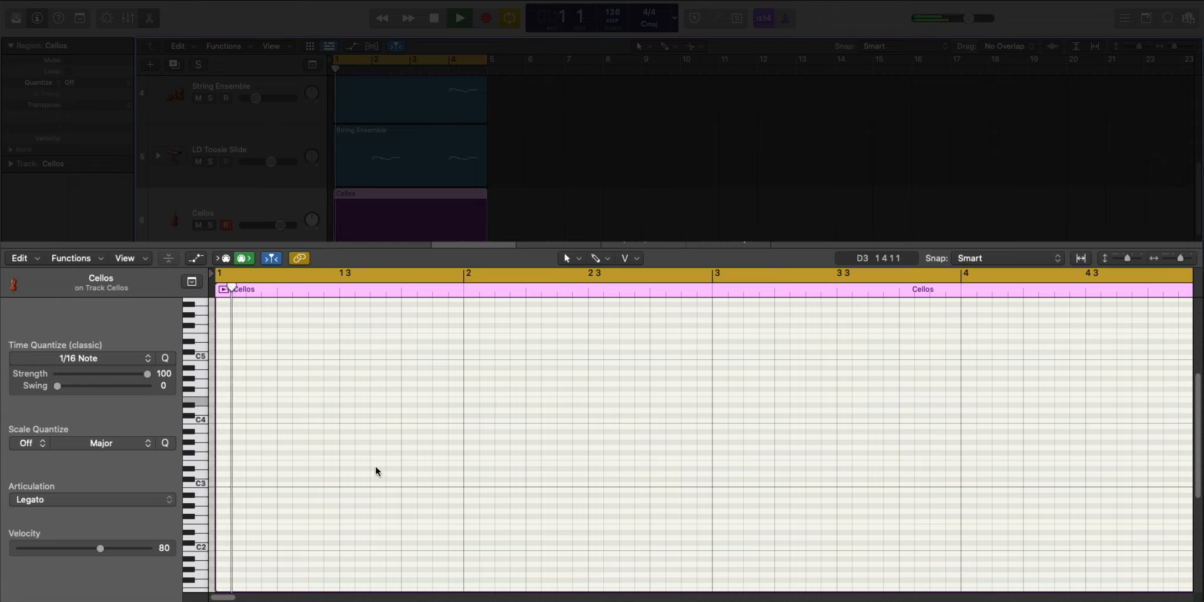
left_click(228, 410)
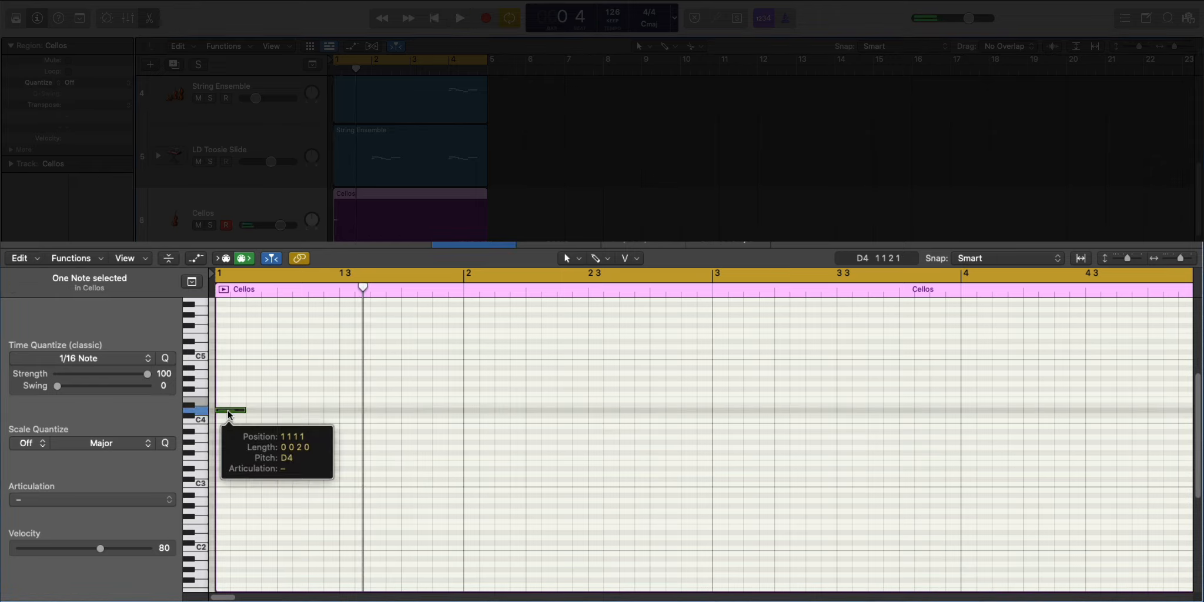
left_click_drag(229, 410, 230, 415)
key("alt+shift+Down")
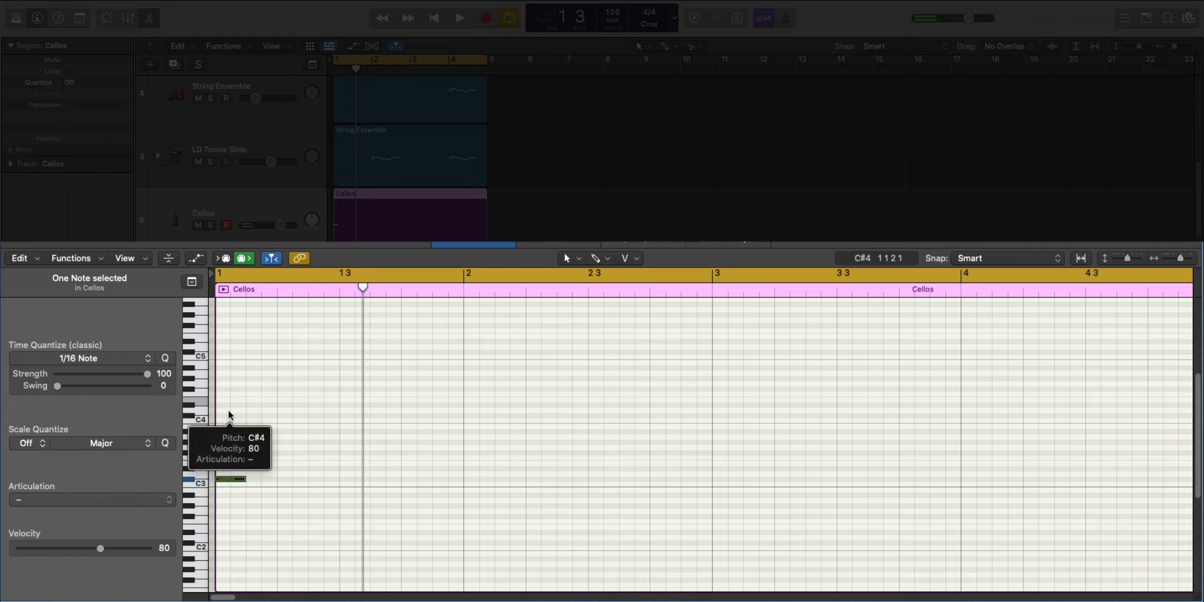
key("alt+shift+Down")
key("space")
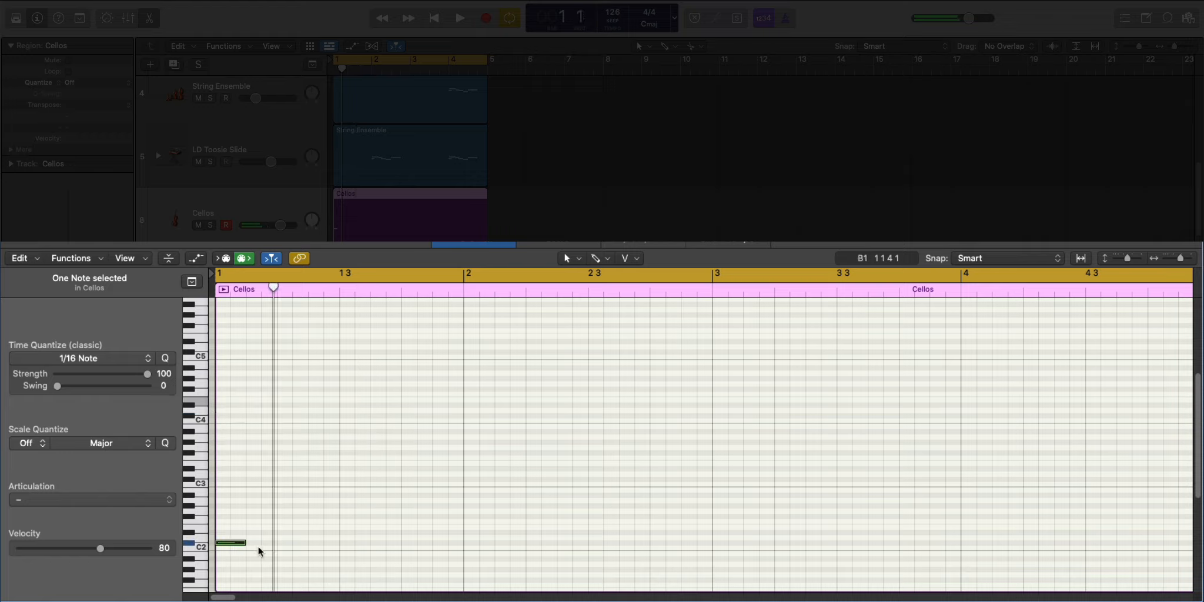
Lengthen the first cello note to half a bar and add half-bar notes on F#1, G#1 and B1 through bar 2.
left_click_drag(243, 542, 372, 559)
scroll(351, 549, "down", 1)
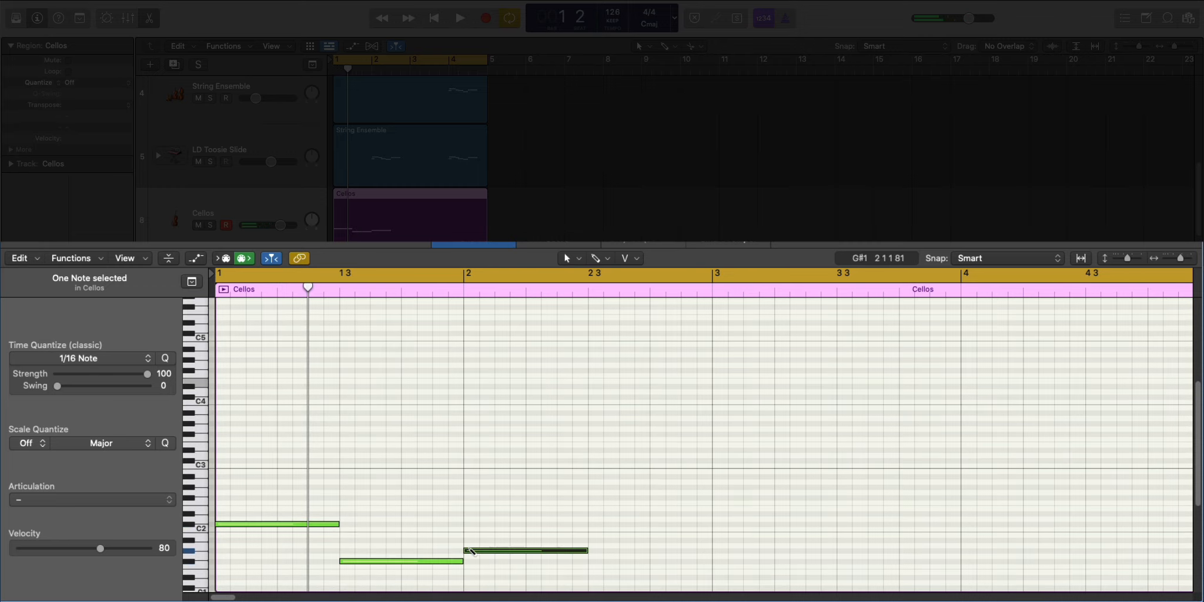
key("space")
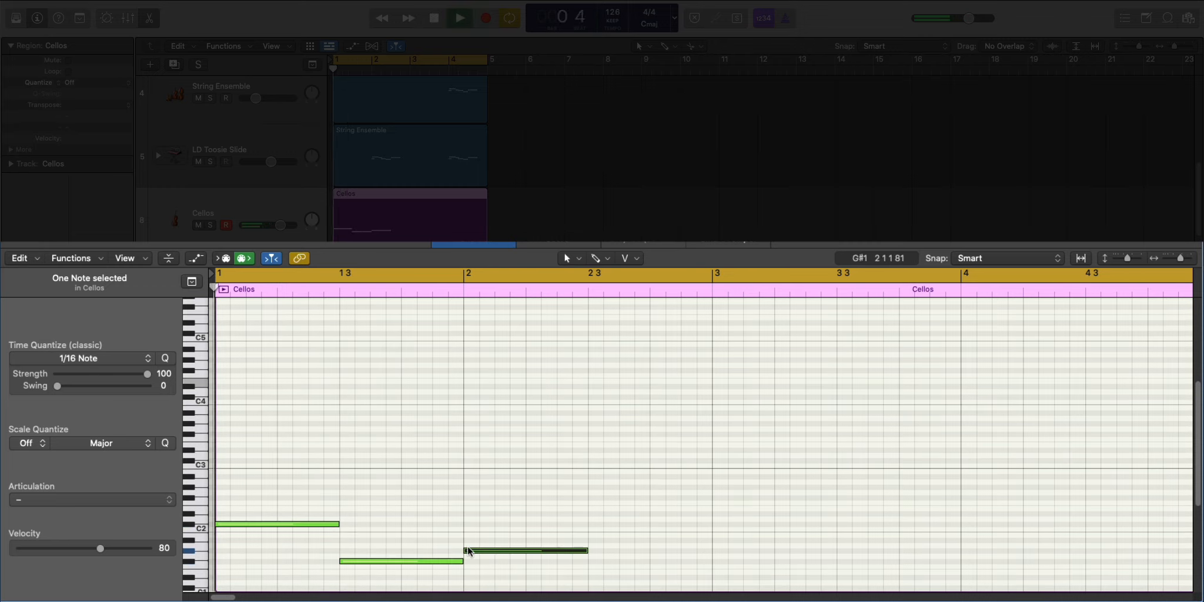
left_click(592, 535)
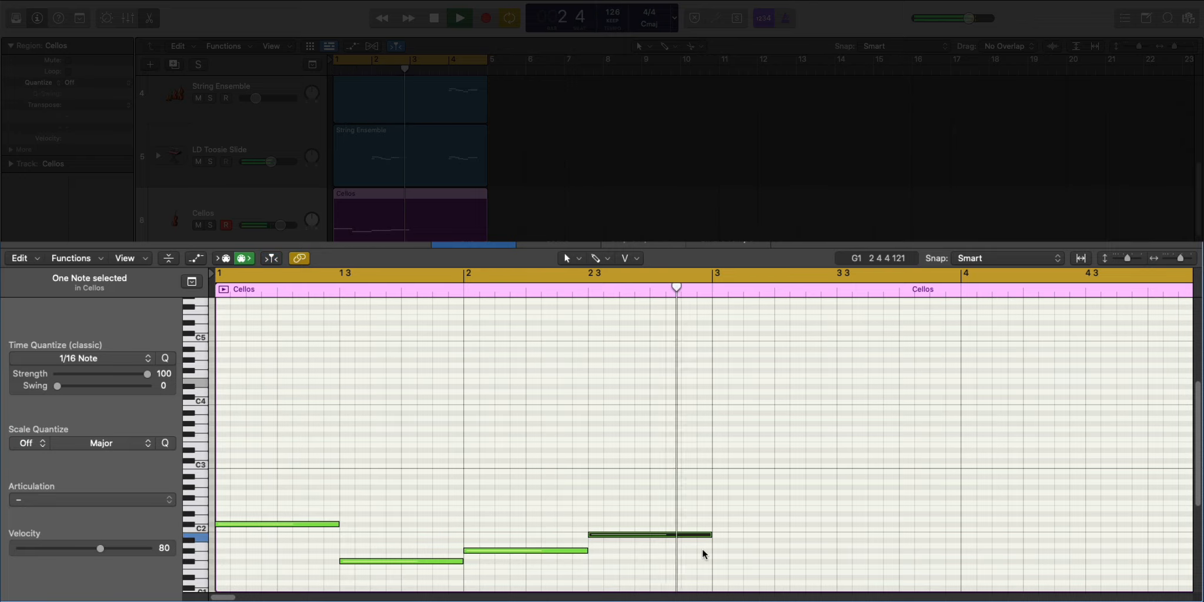
scroll(703, 554, "down", 3)
key("space")
Repeat the four cello notes across bars 3 and 4 and play back the line.
left_click_drag(798, 533, 199, 458)
key("super+r")
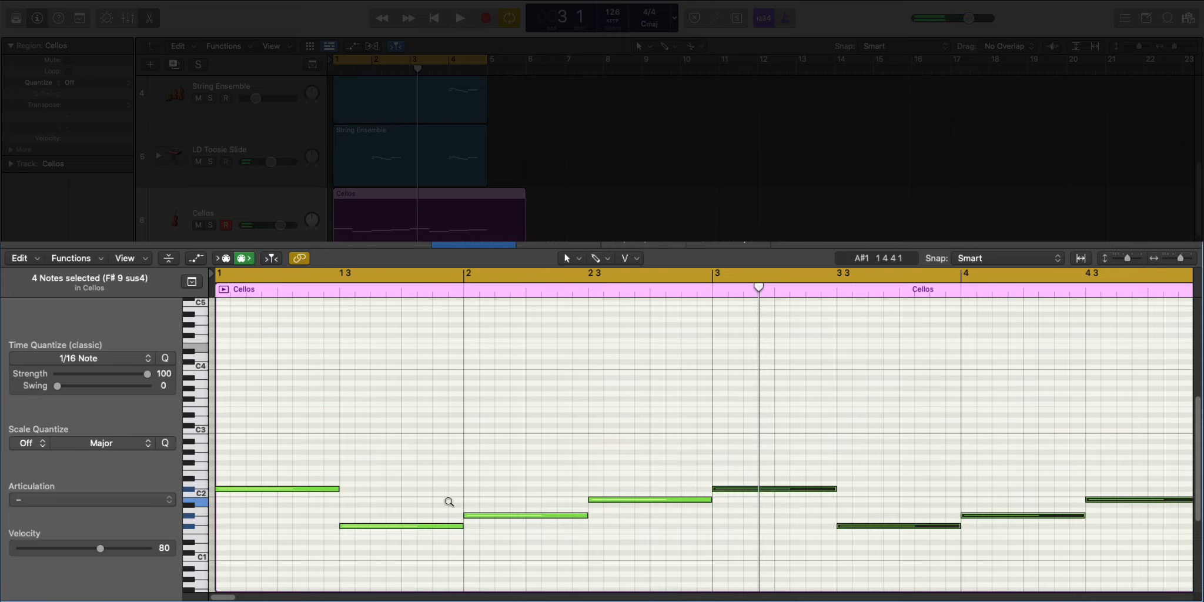
scroll(449, 501, "down", 2)
key("space")
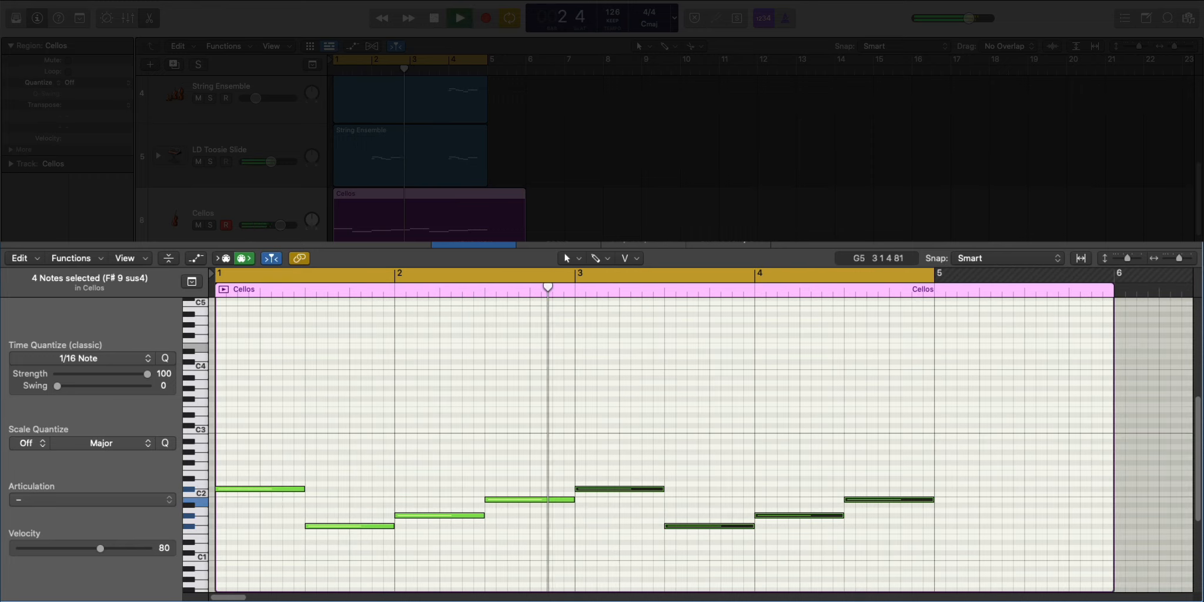
Delete the surplus Cellos region after bar 4 and open the remaining four-bar region for note editing.
left_click(503, 211)
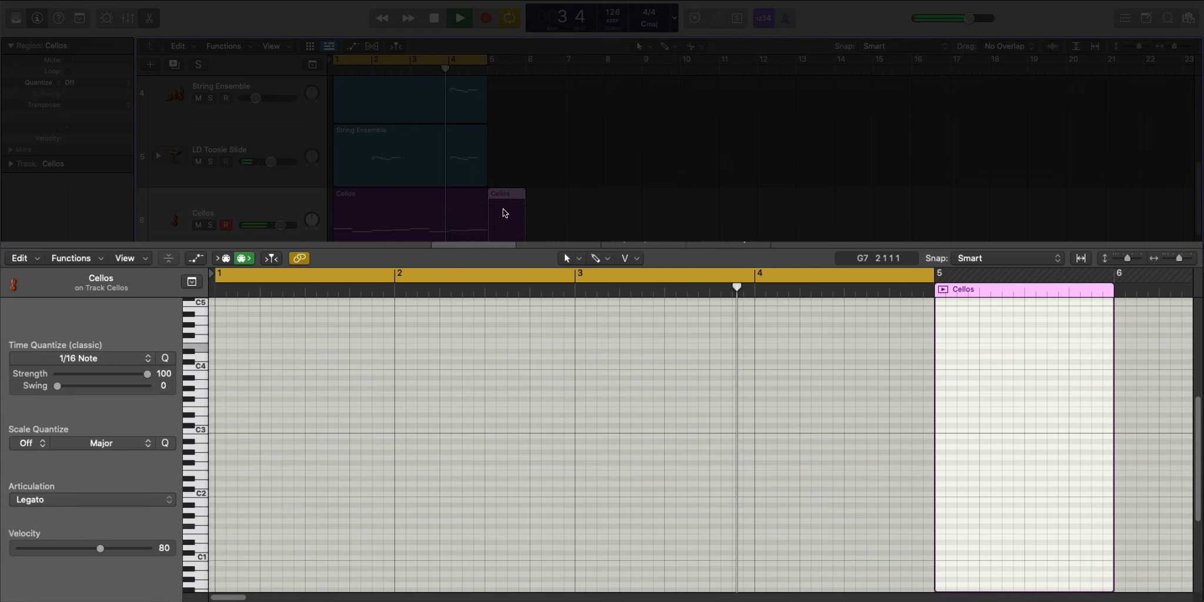
key("Delete")
left_click(376, 223)
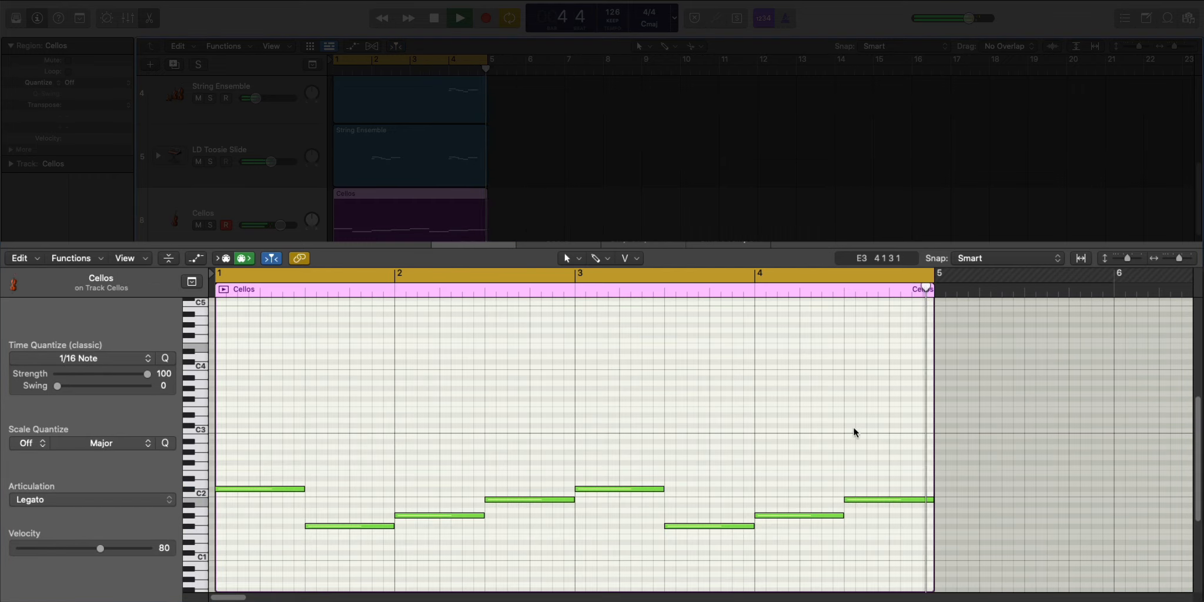
Lower the last cello note in bar 4 to D#1 and listen to the change.
left_click(860, 498)
key("alt+Down")
key("alt+Down")
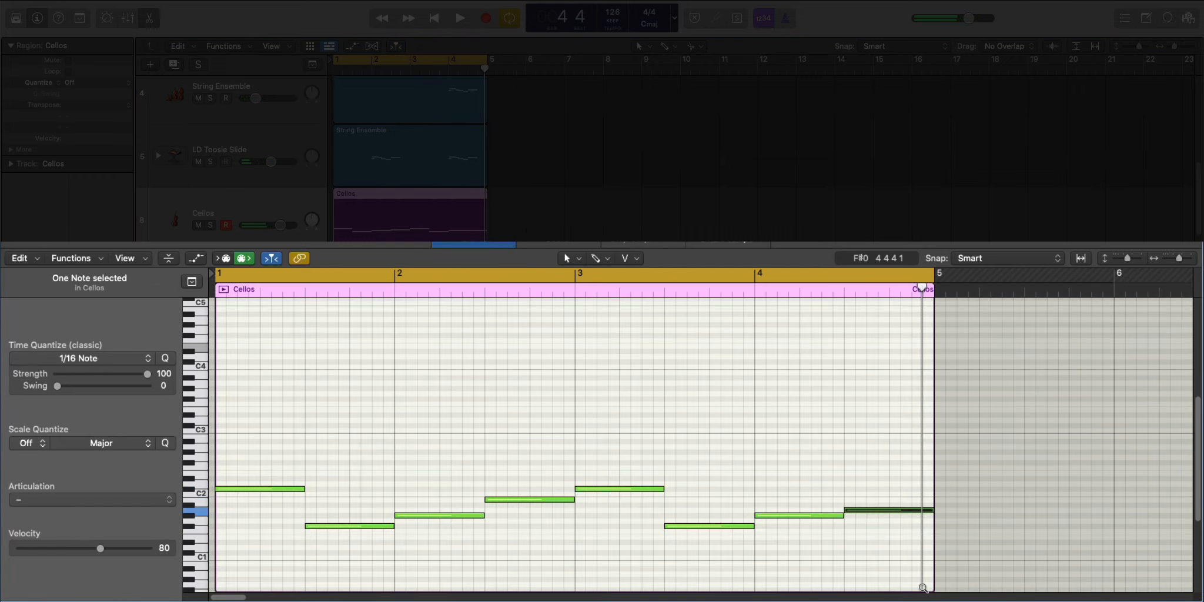
key("space")
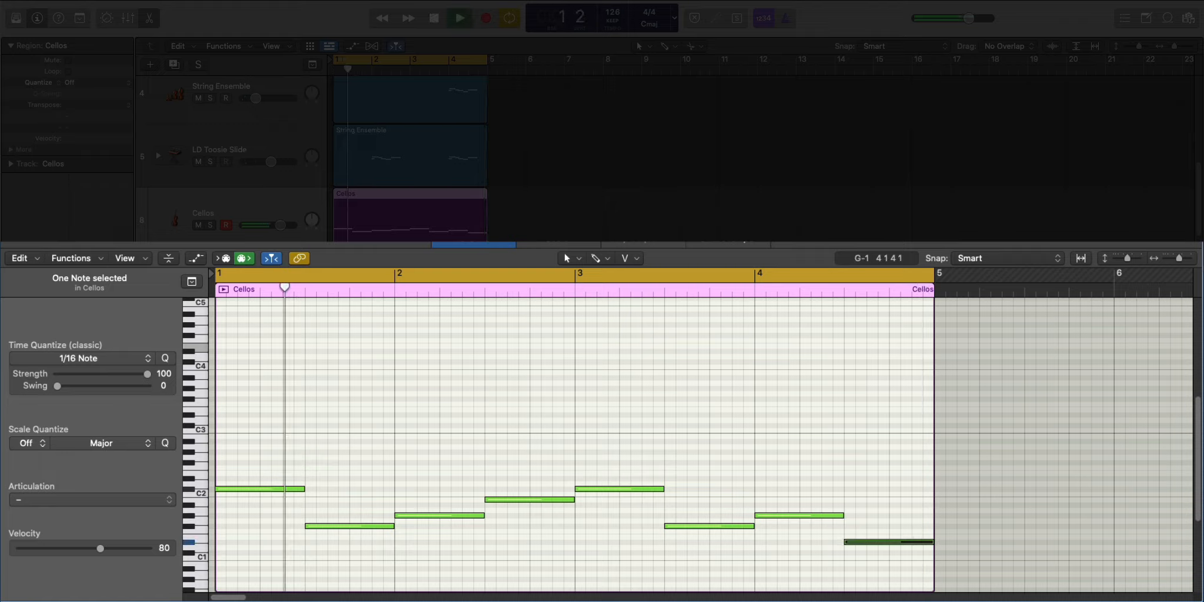
Transpose the cello note at the start of bar 3 down to D#1 and play the line.
left_click(615, 489)
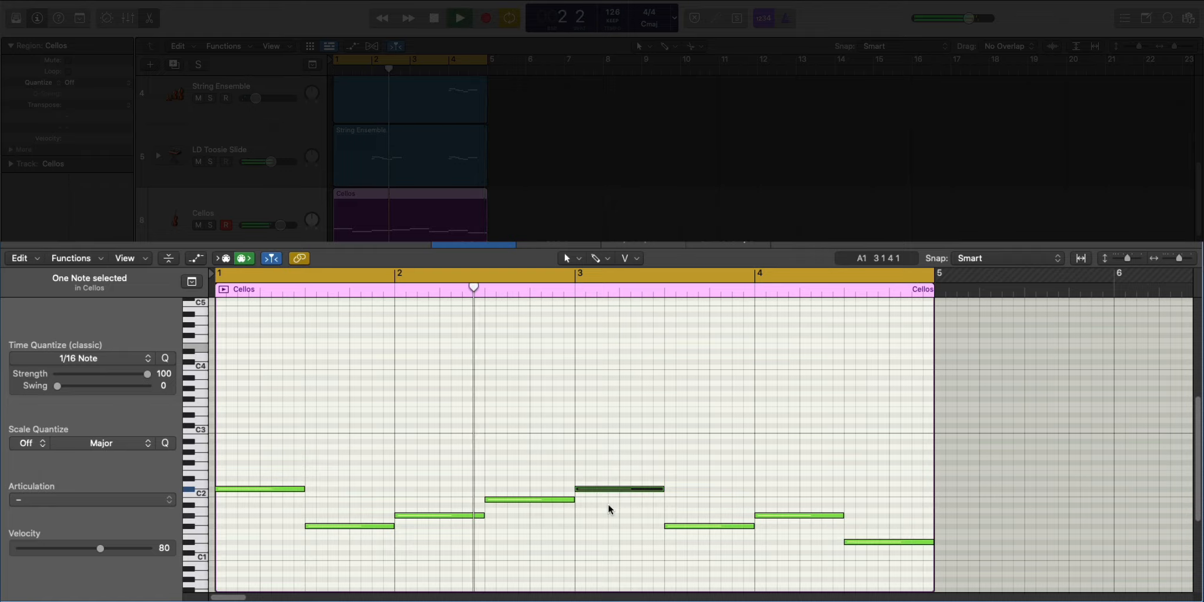
key("space")
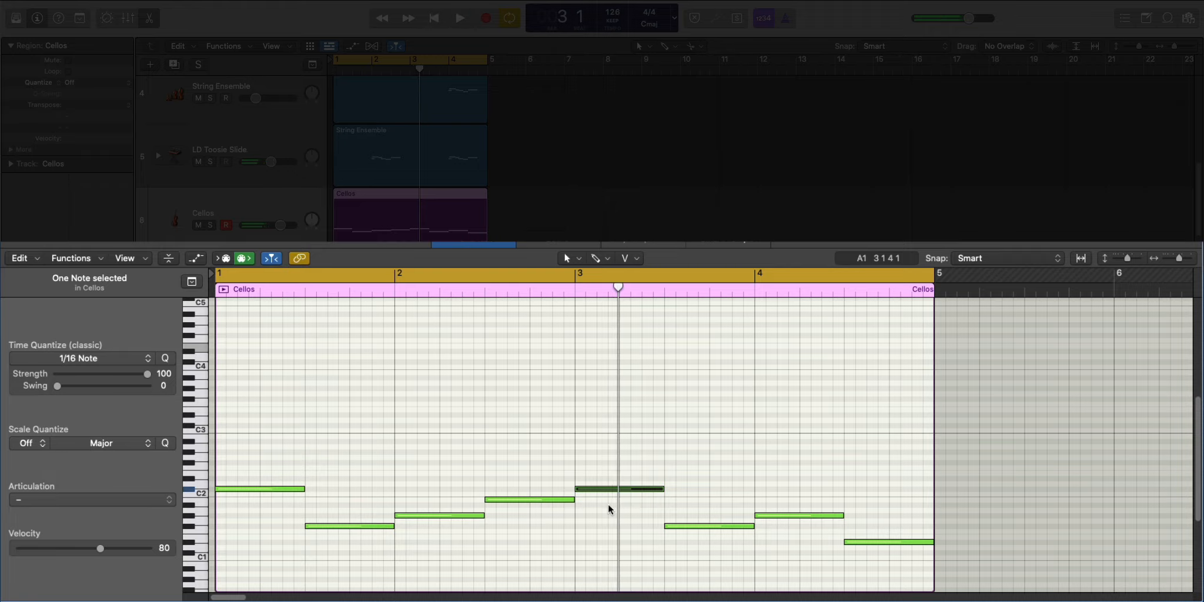
key("alt+shift+Down")
key("alt+Up")
key("alt+Up")
key("space")
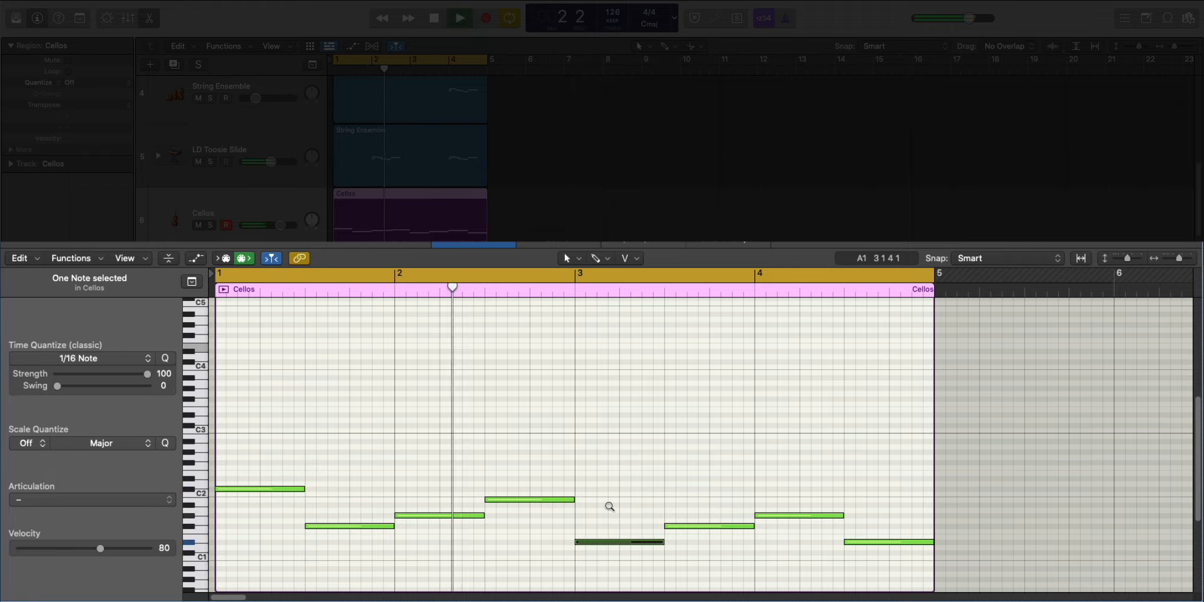
Set the Cellos track's volume to -4.3 dB while playing the full arrangement.
scroll(608, 505, "down", 3)
scroll(609, 506, "down", 1)
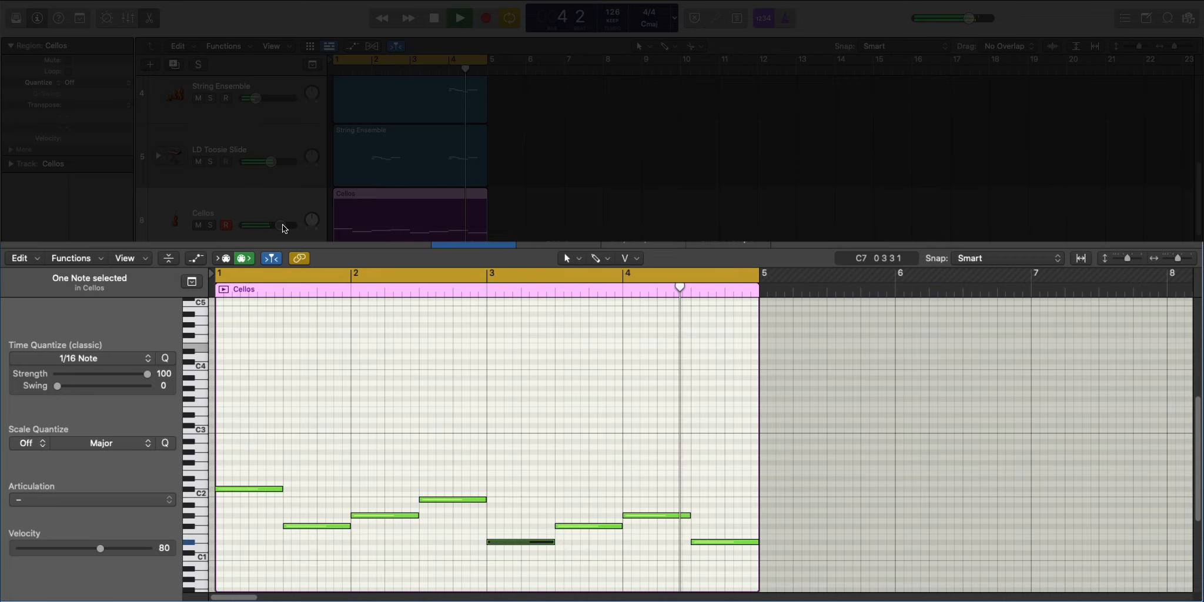
left_click_drag(280, 226, 265, 225)
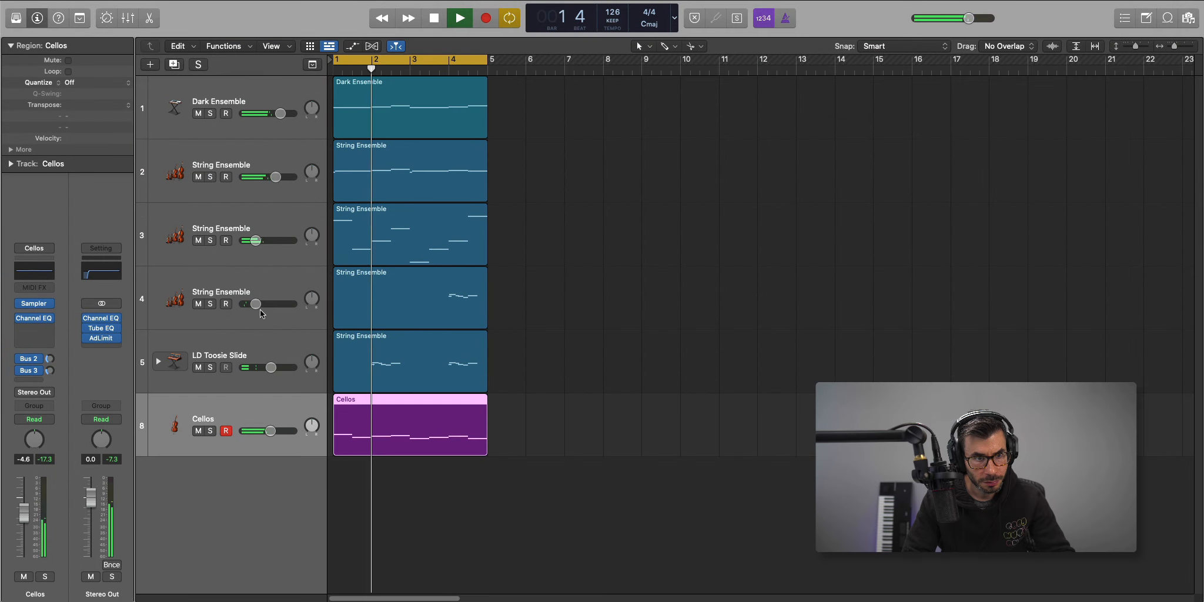
left_click_drag(269, 431, 270, 431)
key("space")
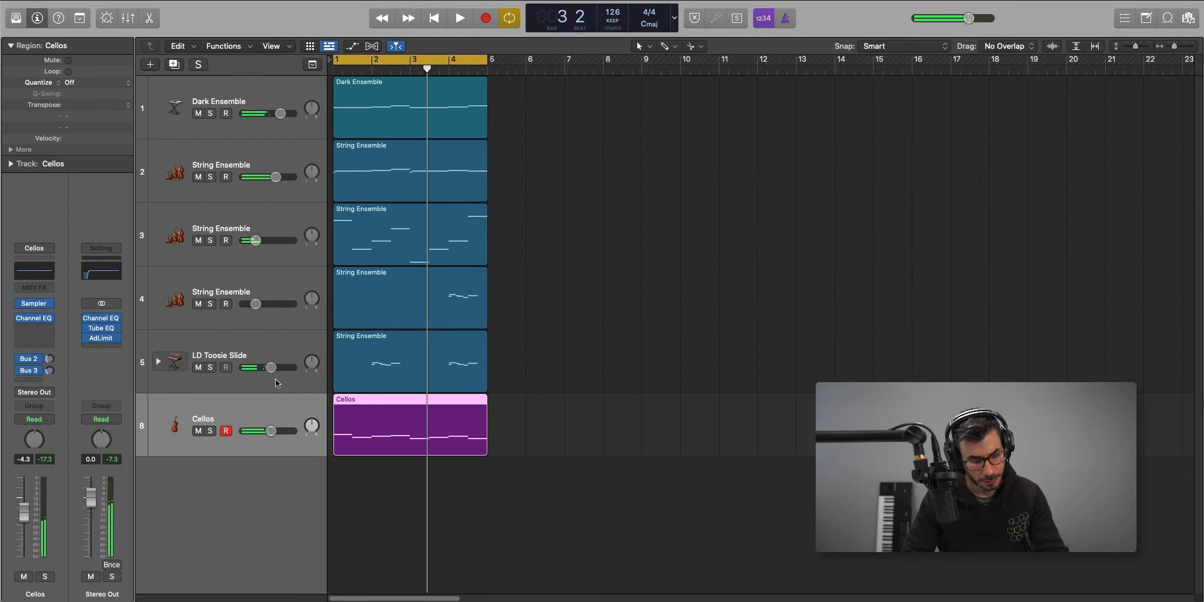
Add another software instrument track with the Alchemy synth and filter its presets to the Pads category.
left_click(150, 64)
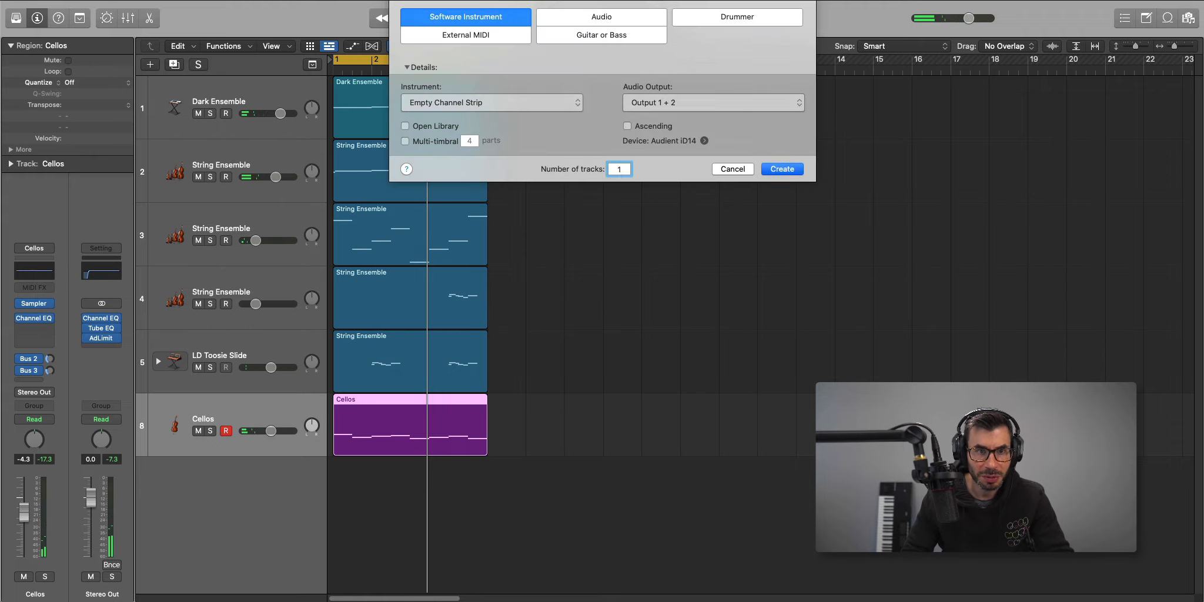
left_click(782, 169)
scroll(446, 303, "down", 5)
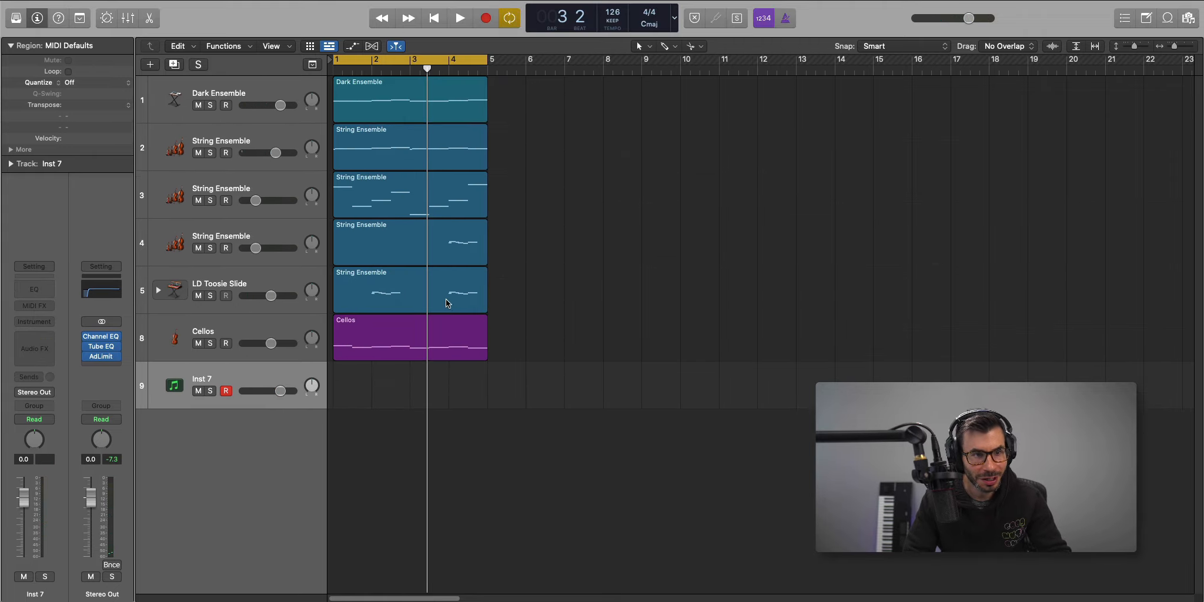
left_click(49, 322)
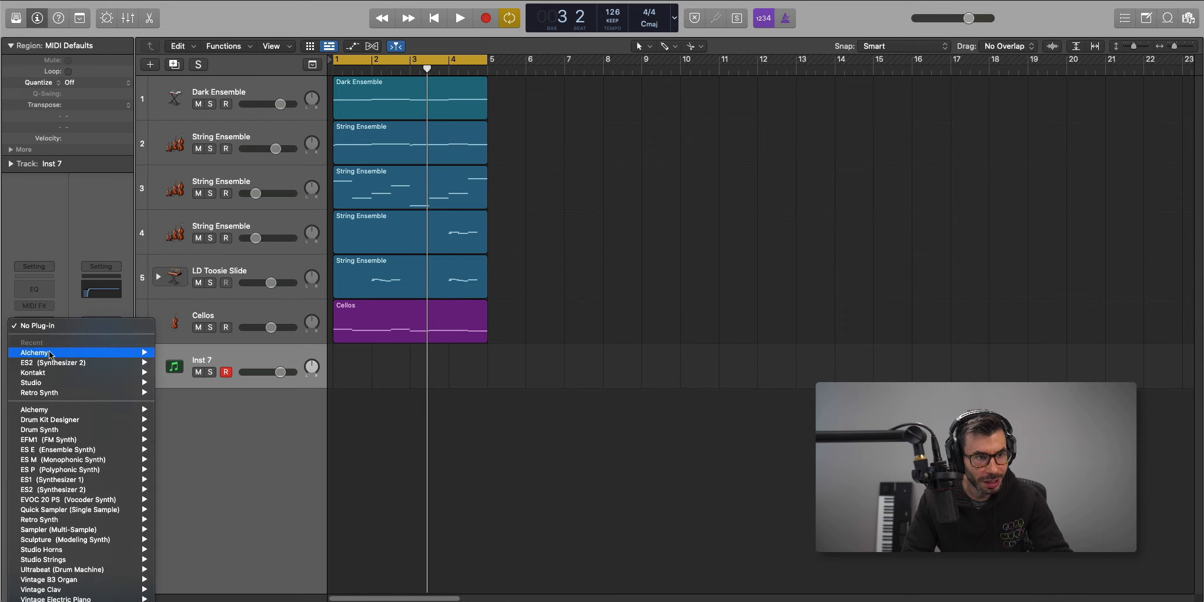
left_click(50, 354)
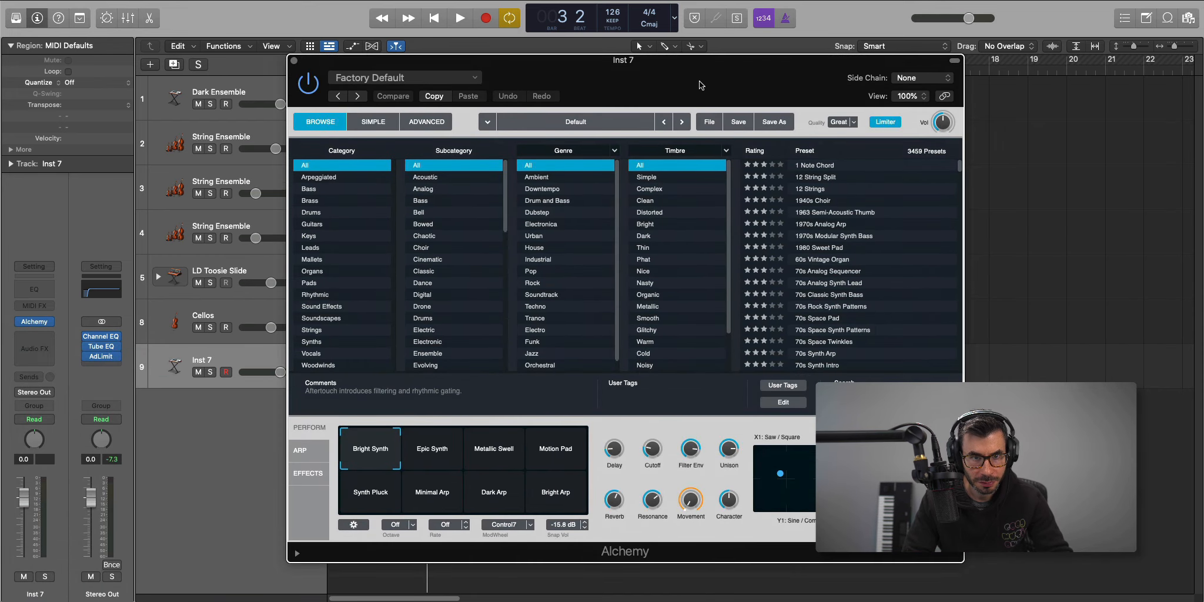
left_click(383, 285)
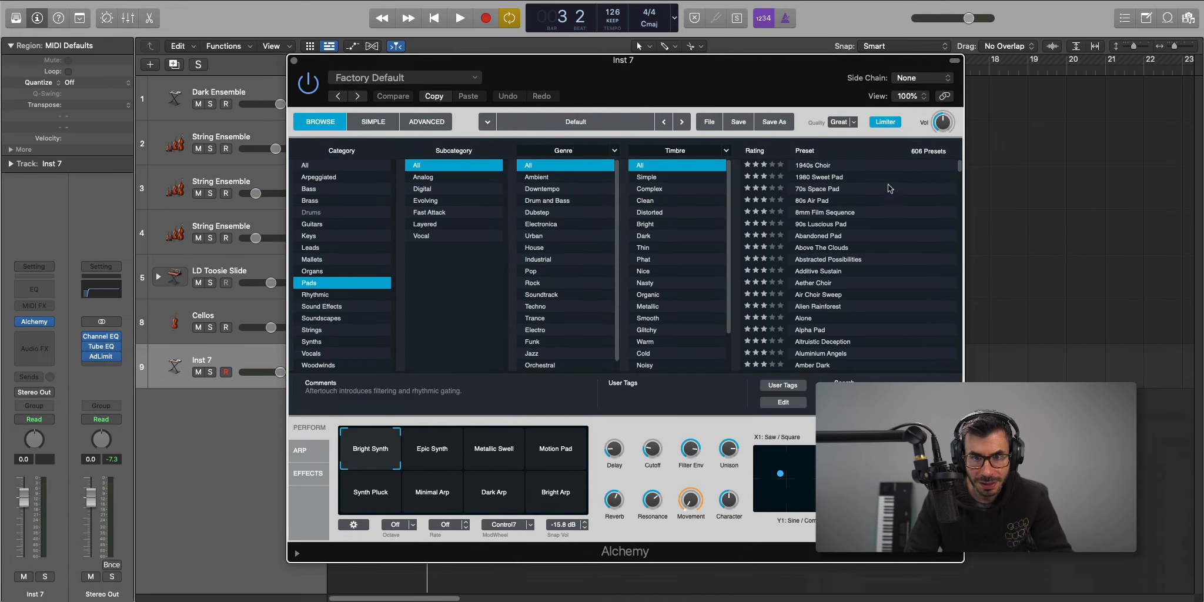
Load the Aether Choir pad preset in Alchemy and create an empty region over bars 1–4 on its track.
left_click(813, 282)
left_click(294, 60)
left_click(351, 370, "super")
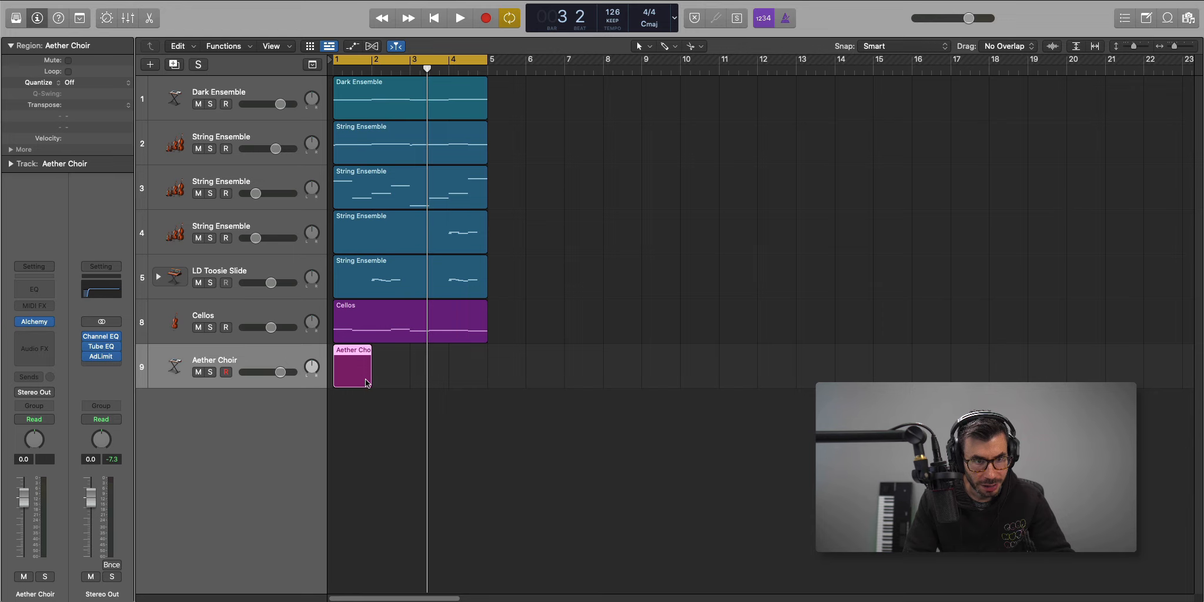
left_click_drag(368, 383, 486, 384)
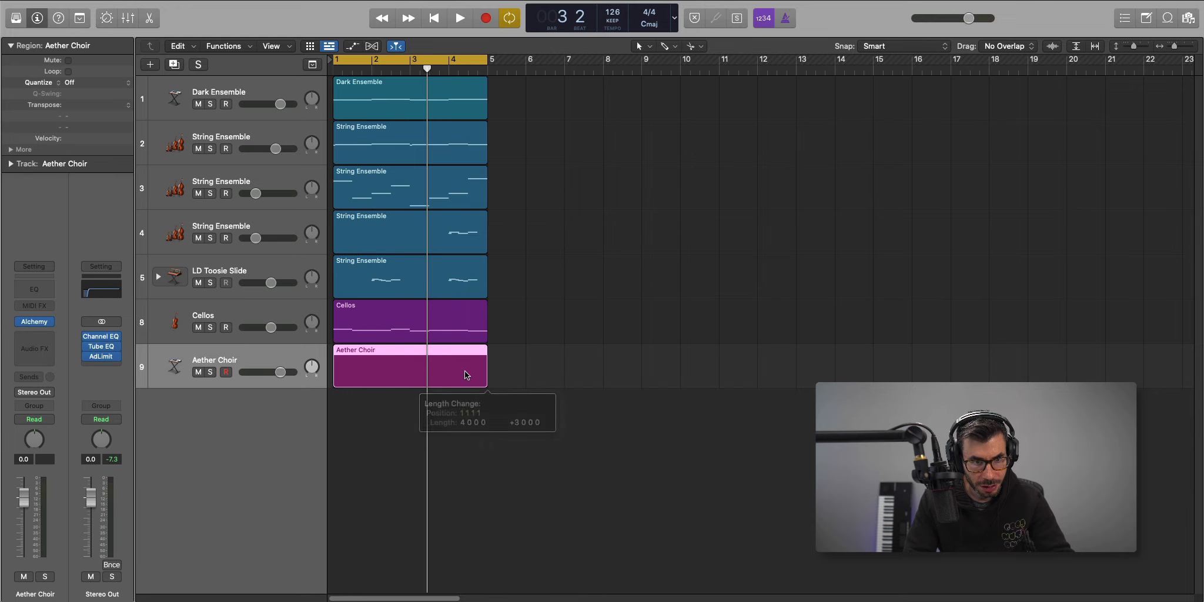
Enter a two-bar chord of C#3, G#3 and C#4 at the start of the Aether Choir region and play it.
double_click(464, 370)
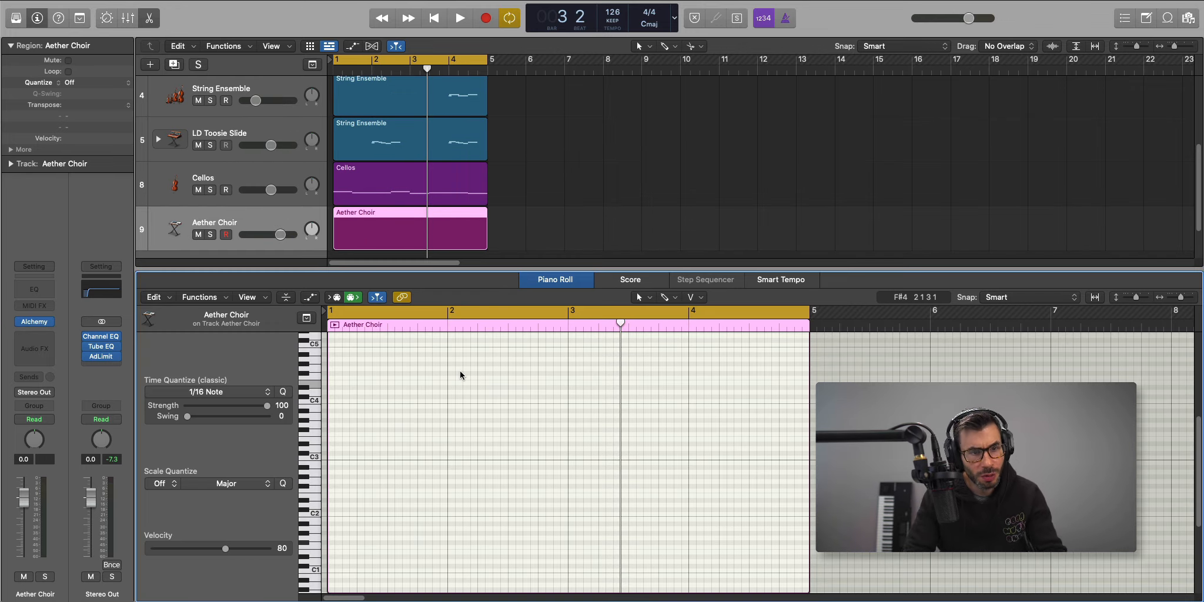
key("space")
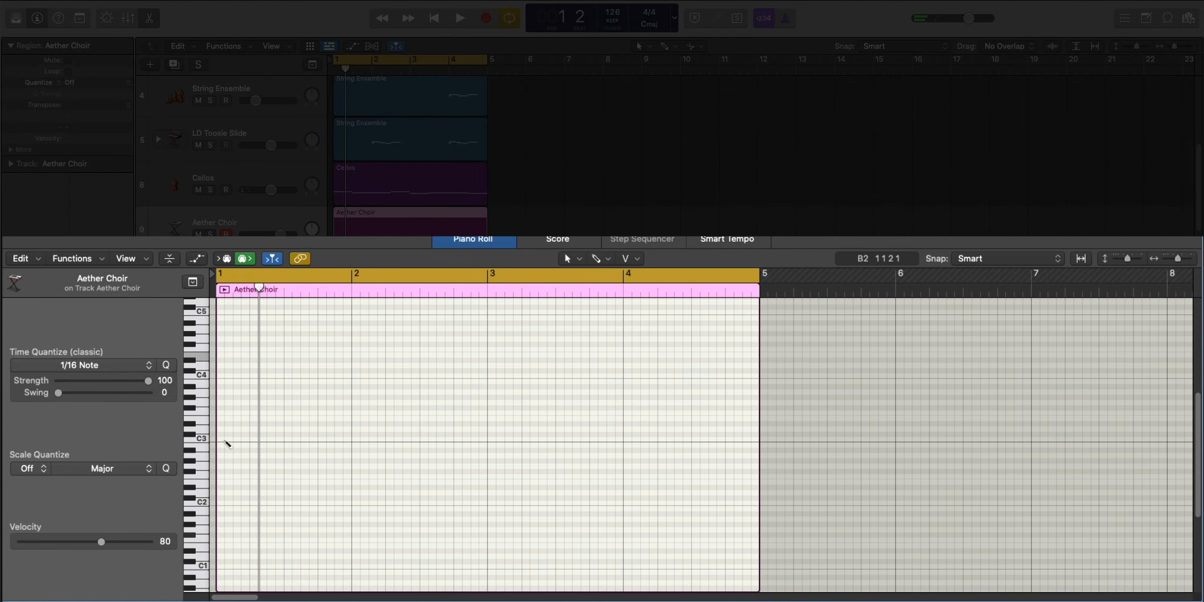
left_click_drag(229, 433, 487, 434)
left_click_drag(341, 434, 340, 367)
key("space")
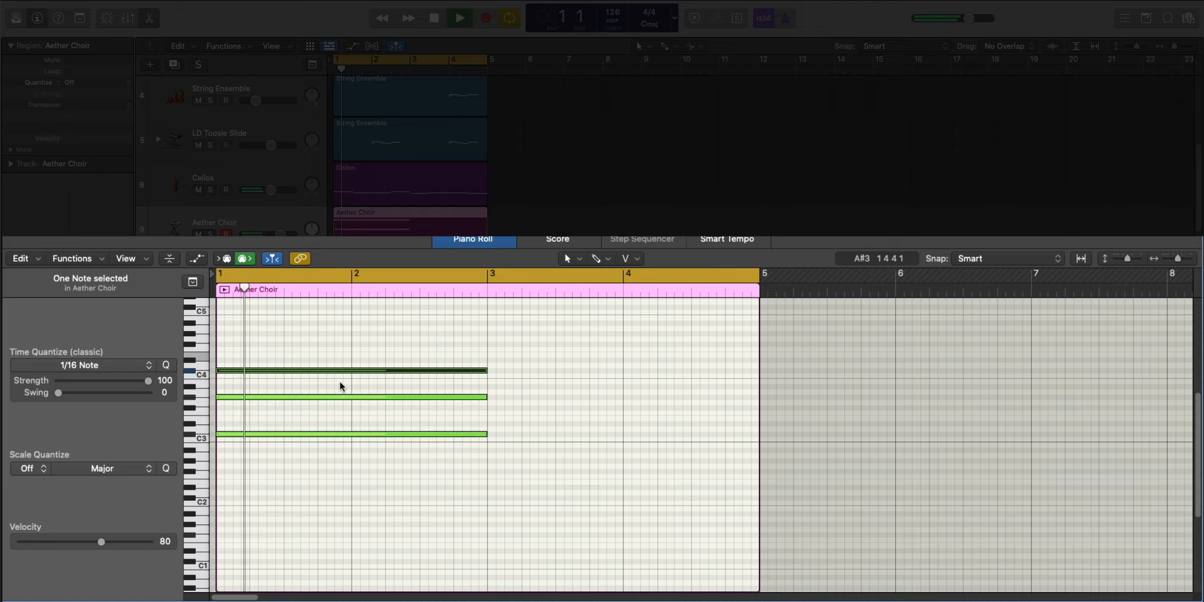
Add a half-bar B2 note in the second half of bar 2 and repeat all the two-bar notes into bars 3–4.
left_click(423, 444, "super")
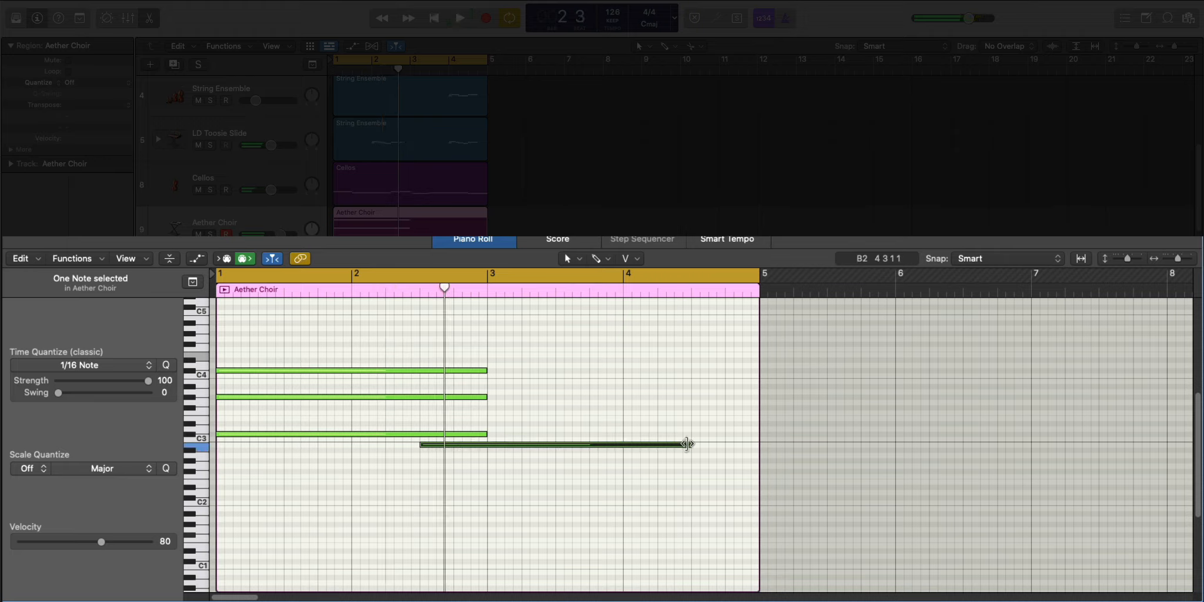
left_click_drag(687, 444, 474, 479)
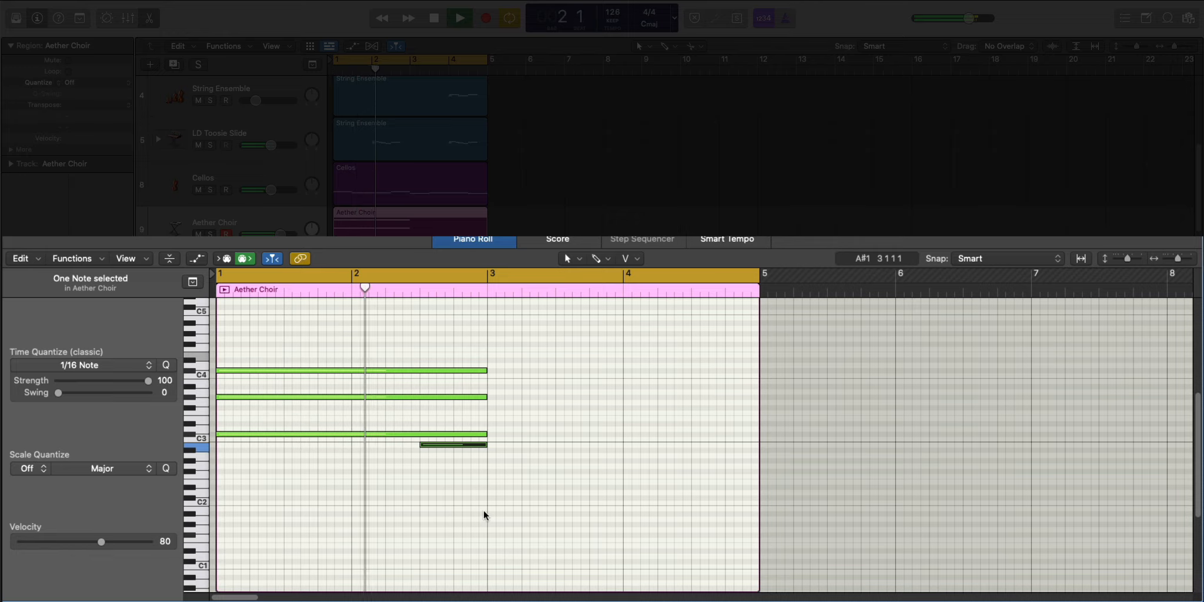
key("space")
left_click_drag(506, 471, 358, 345)
key("super+r")
key("space")
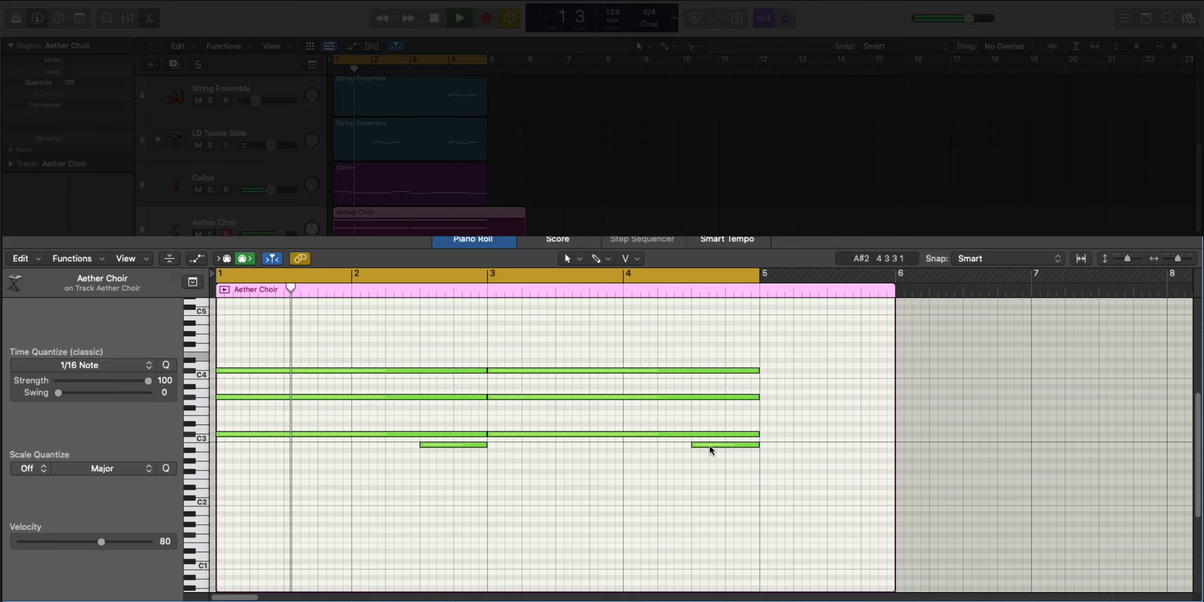
Loop bars 3–4 and raise the short pad note at the end of bar 4 to D#3.
left_click(629, 271)
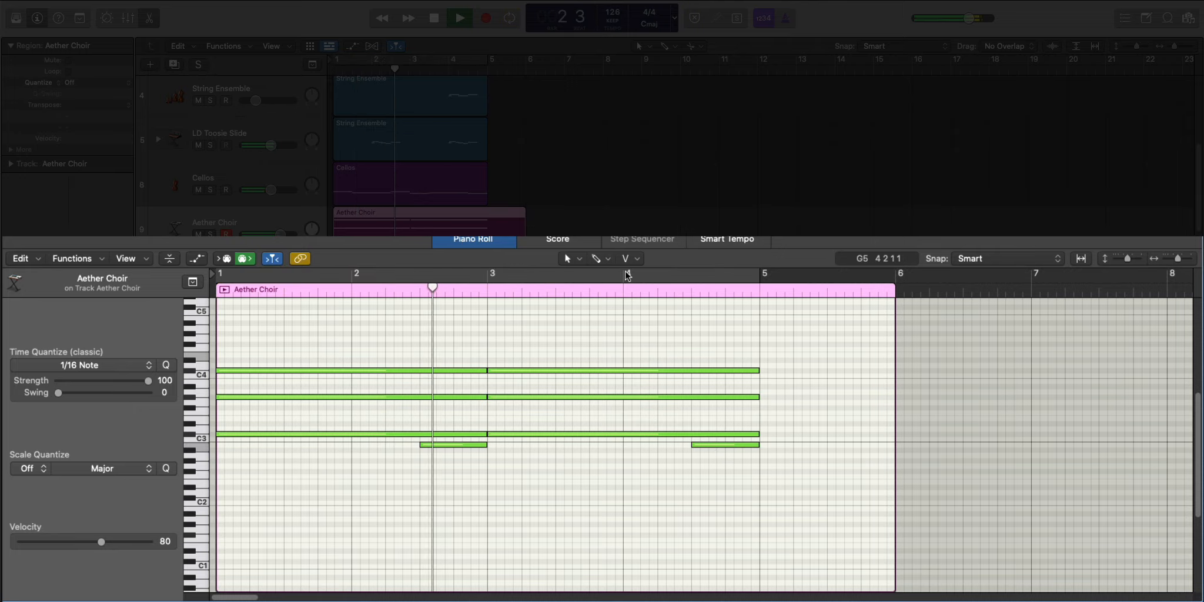
left_click_drag(486, 272, 750, 306)
left_click(731, 520, "ctrl+alt")
left_click(732, 522, "ctrl+alt")
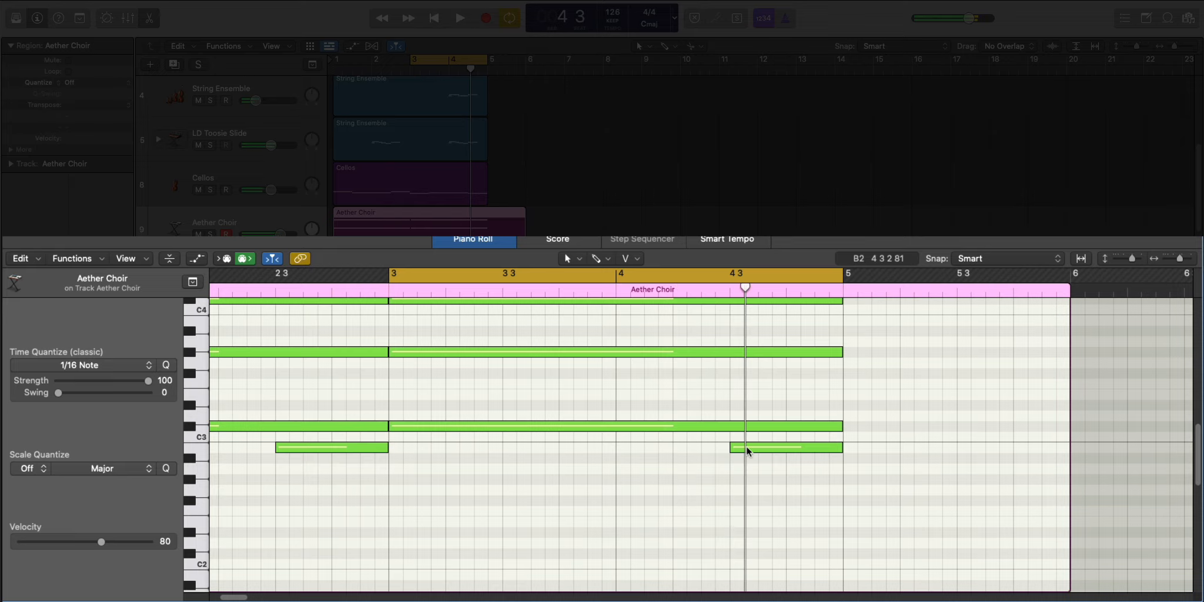
left_click_drag(747, 447, 749, 405)
key("super+Left")
key("super+Left")
key("super+Left")
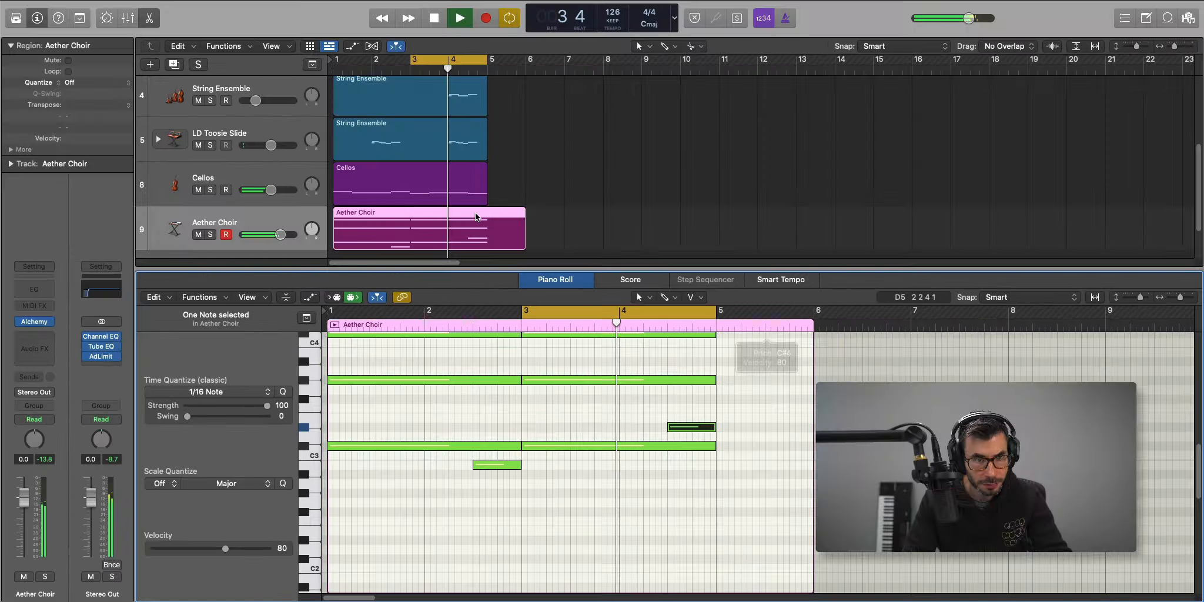
Remove the empty excess of the Aether Choir region so that it ends at bar 5.
left_click(486, 209)
key("Delete")
key("space")
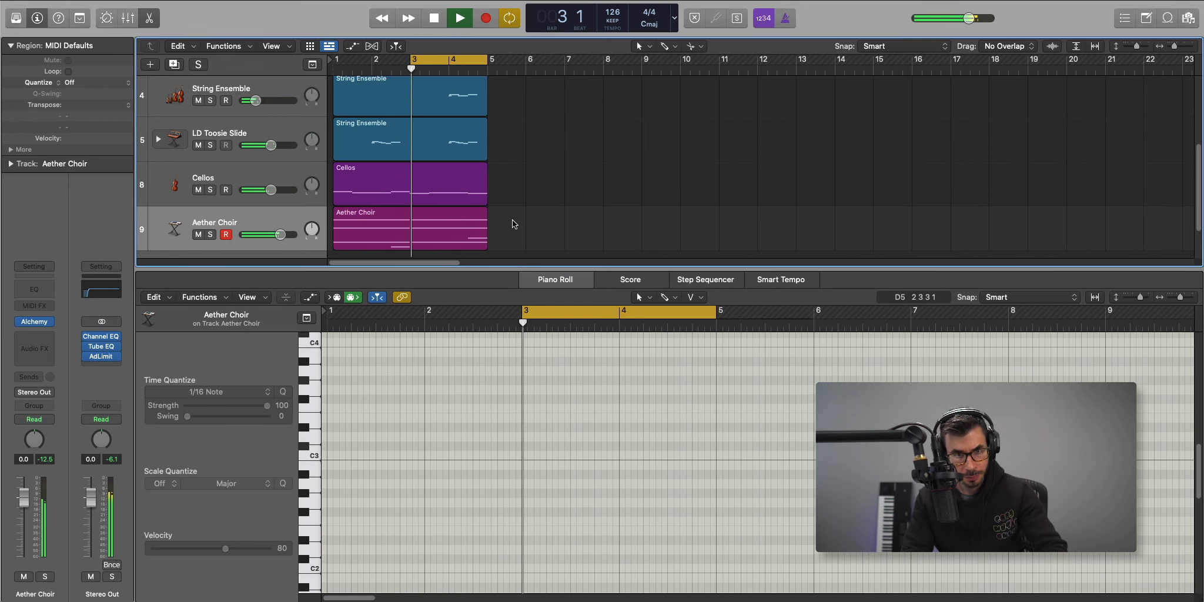
Set the cycle range to span all regions over bars 1–4 and play the full arrangement.
key("super+a")
key("super+u")
key("space")
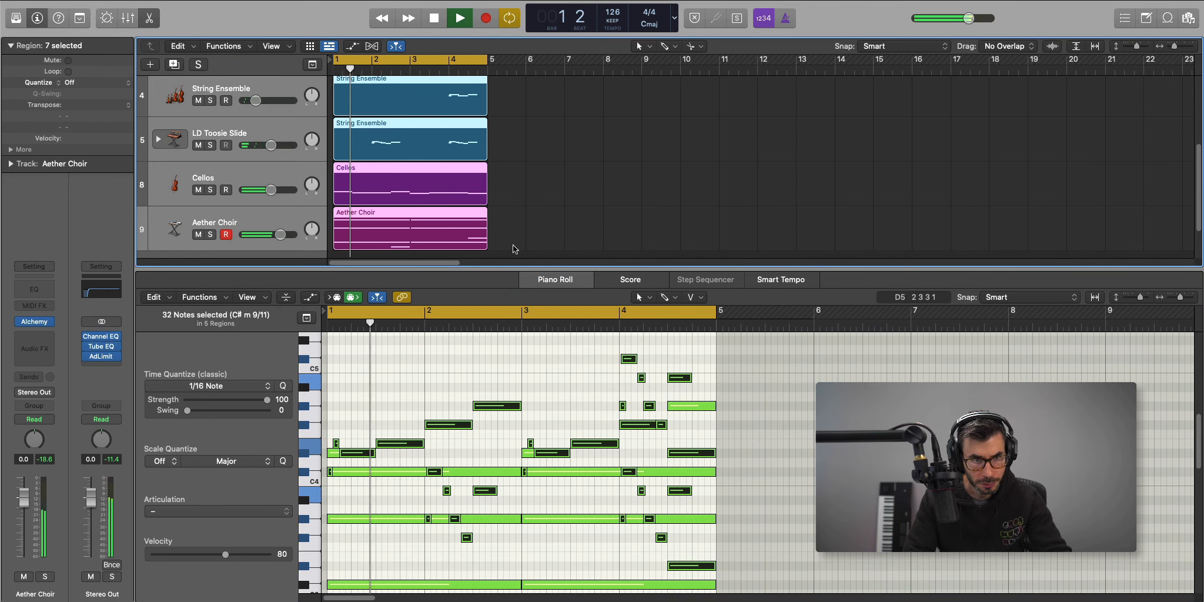
key("x")
key("x")
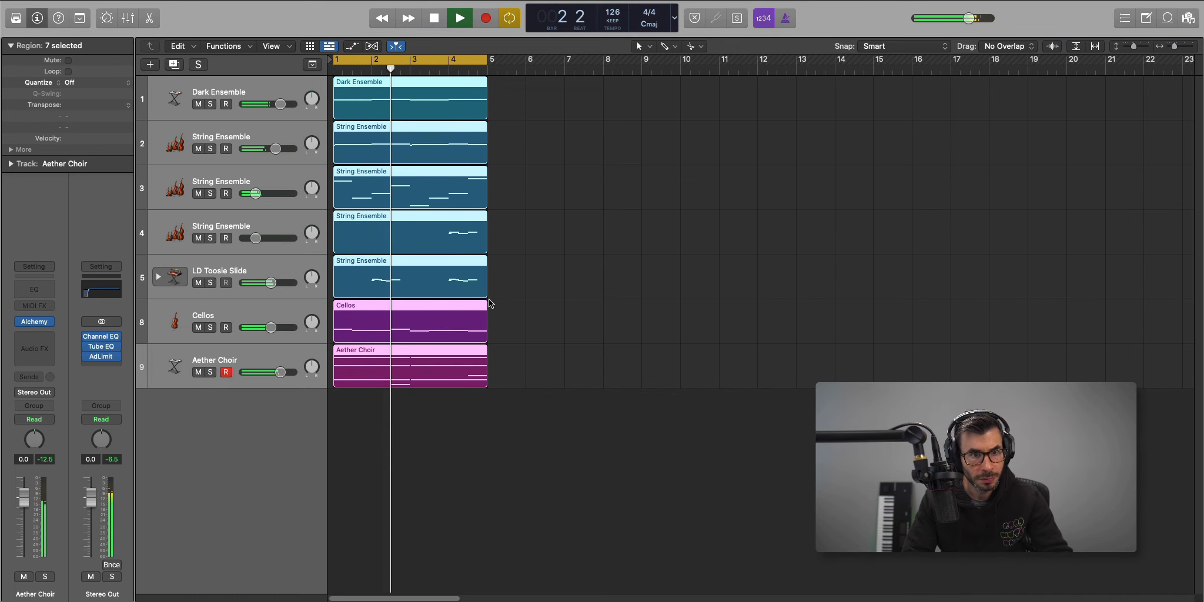
left_click(431, 487)
key("space")
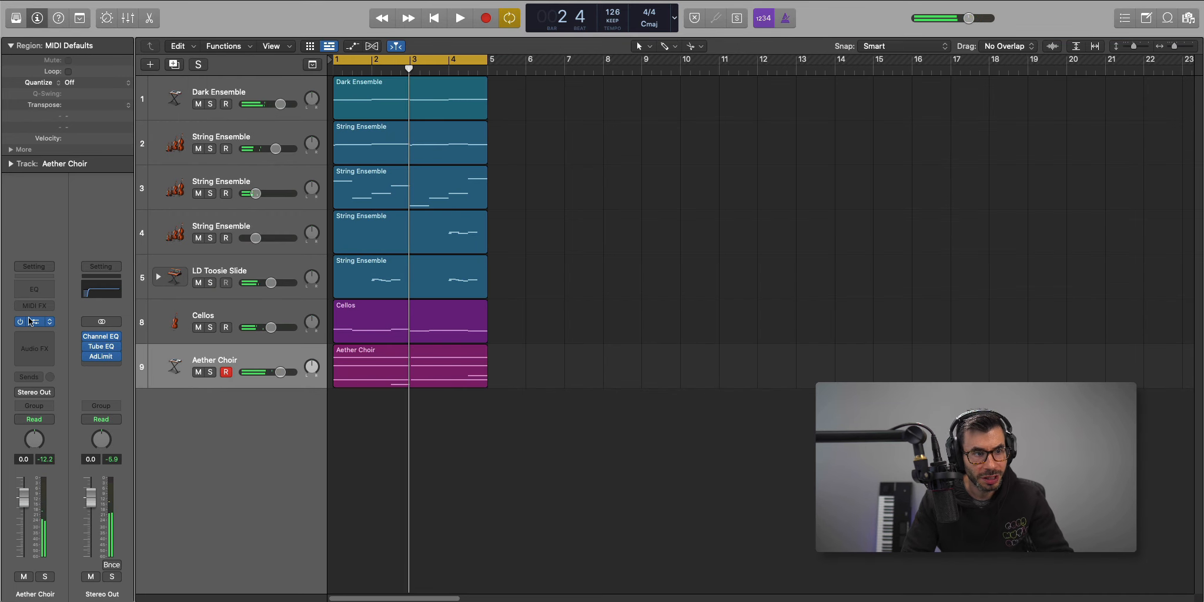
Audition the Aether Choir performance snapshots during playback and choose a blend between Choir, Cloud, Harmony Cloud and Distance.
key("v")
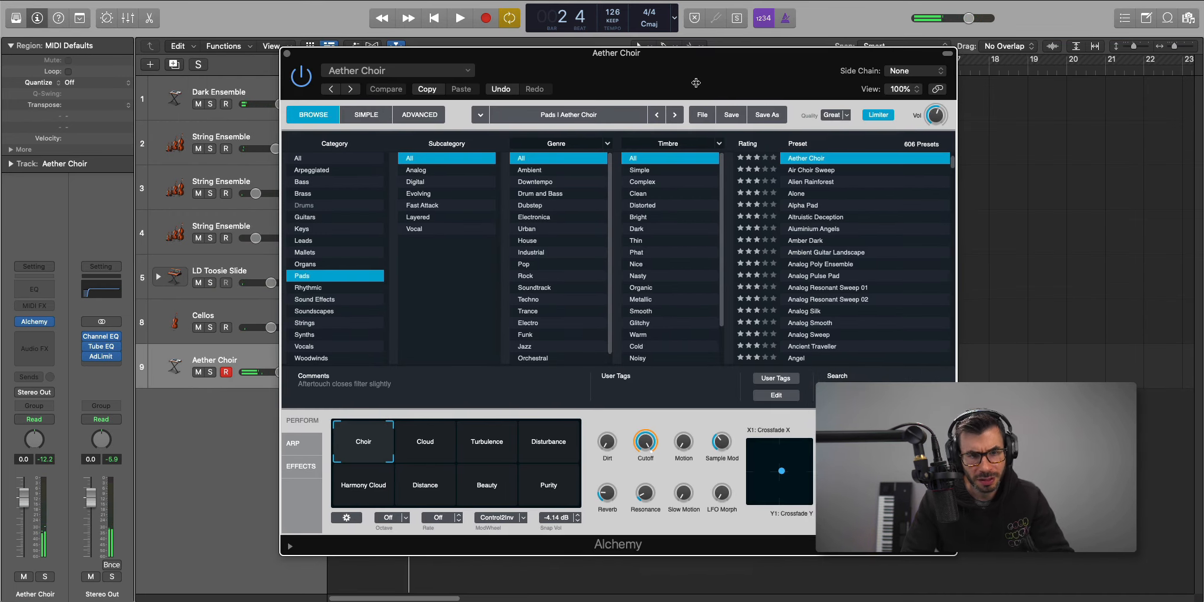
key("space")
left_click(431, 442)
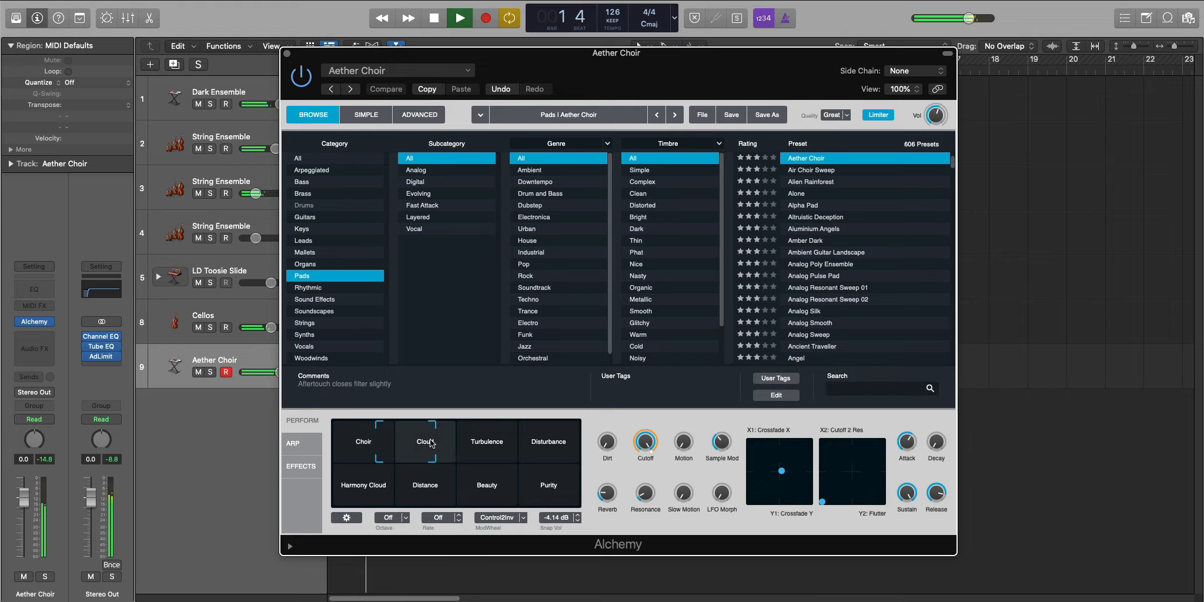
left_click(508, 439)
left_click(541, 444)
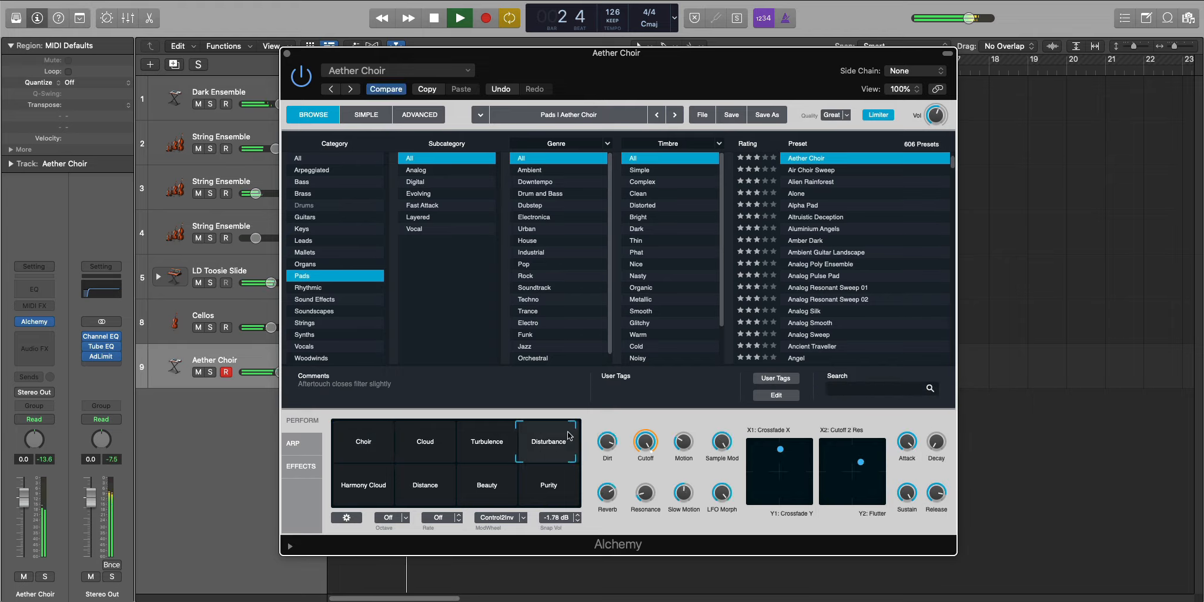
left_click(543, 488)
left_click(491, 488)
left_click(435, 494)
left_click(388, 499)
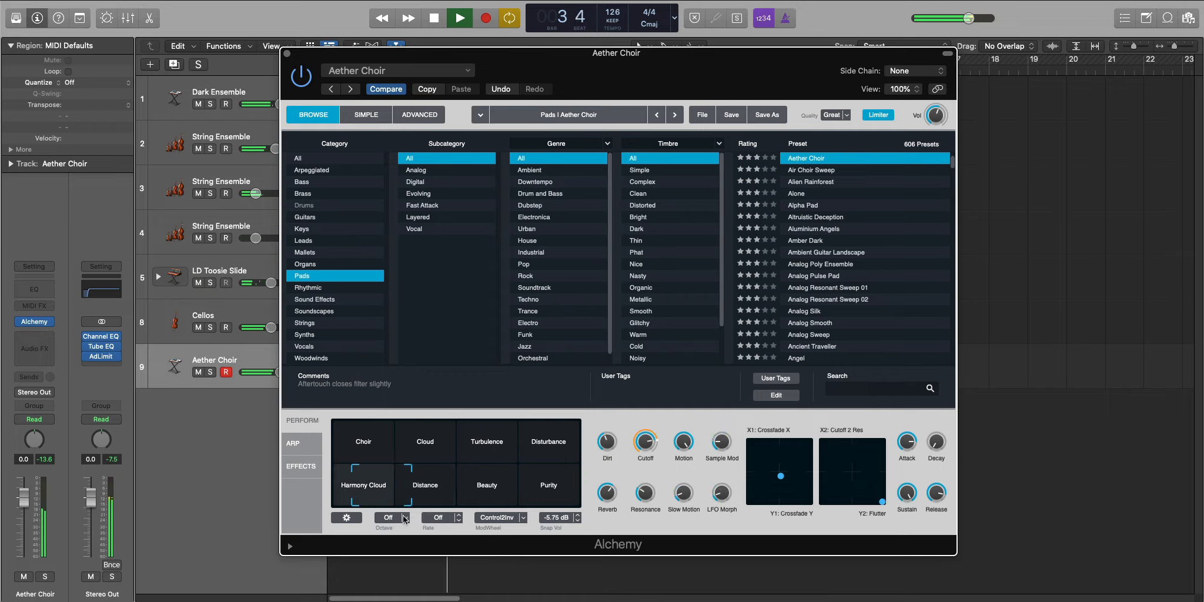
left_click(404, 466)
left_click(414, 466)
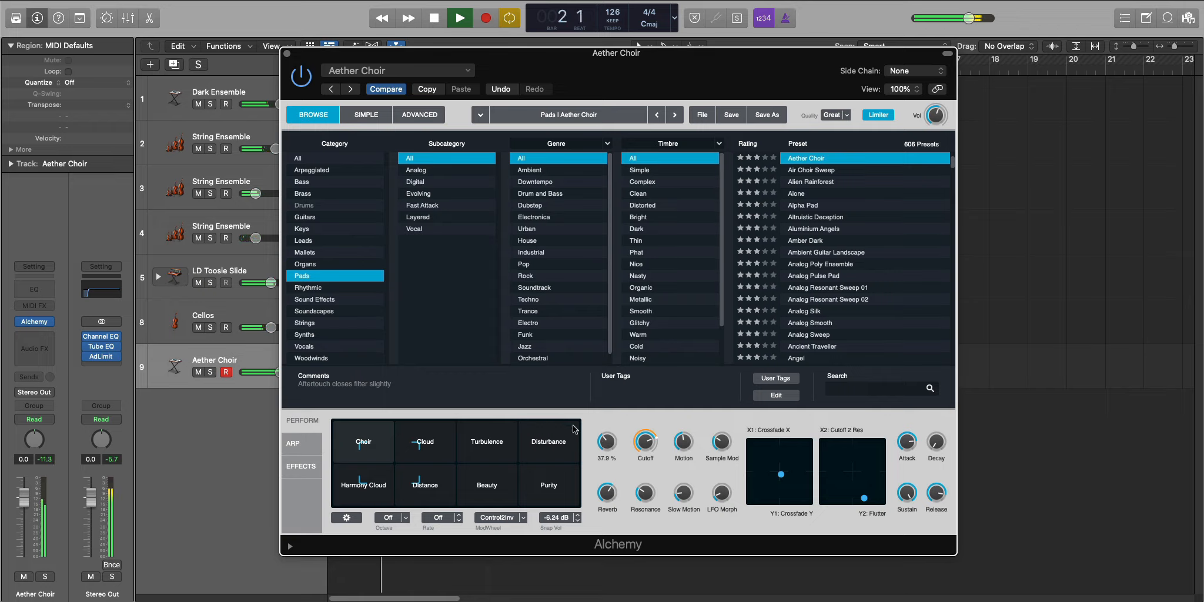
left_click(287, 54)
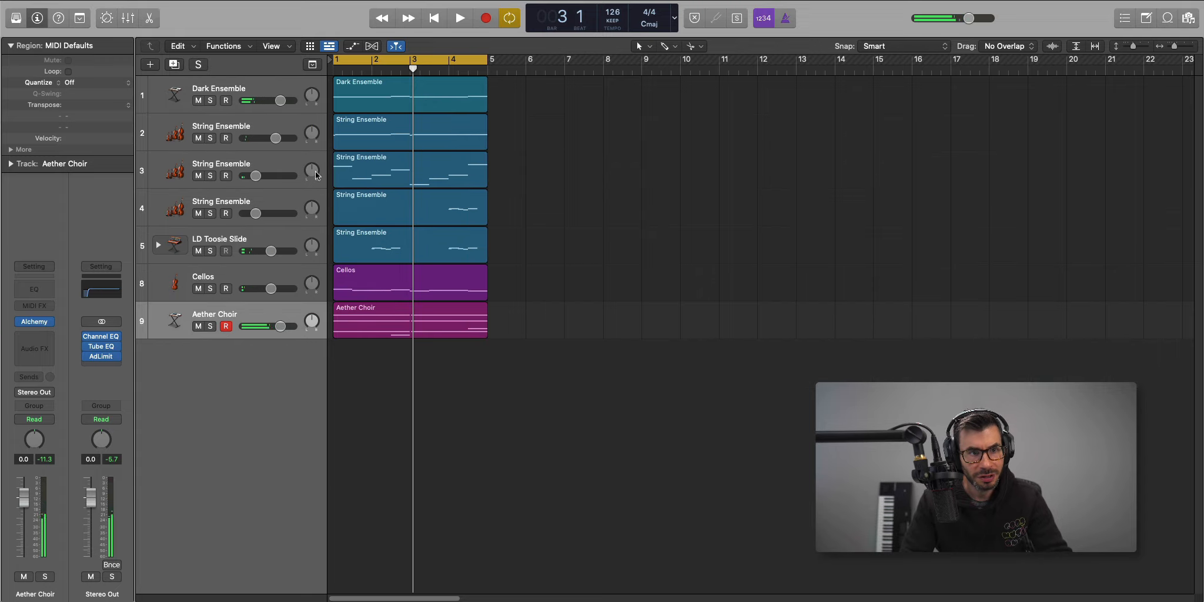
Add a new software instrument track and load the French Horn Solo patch from the Orchestral Brass sounds.
left_click(154, 66)
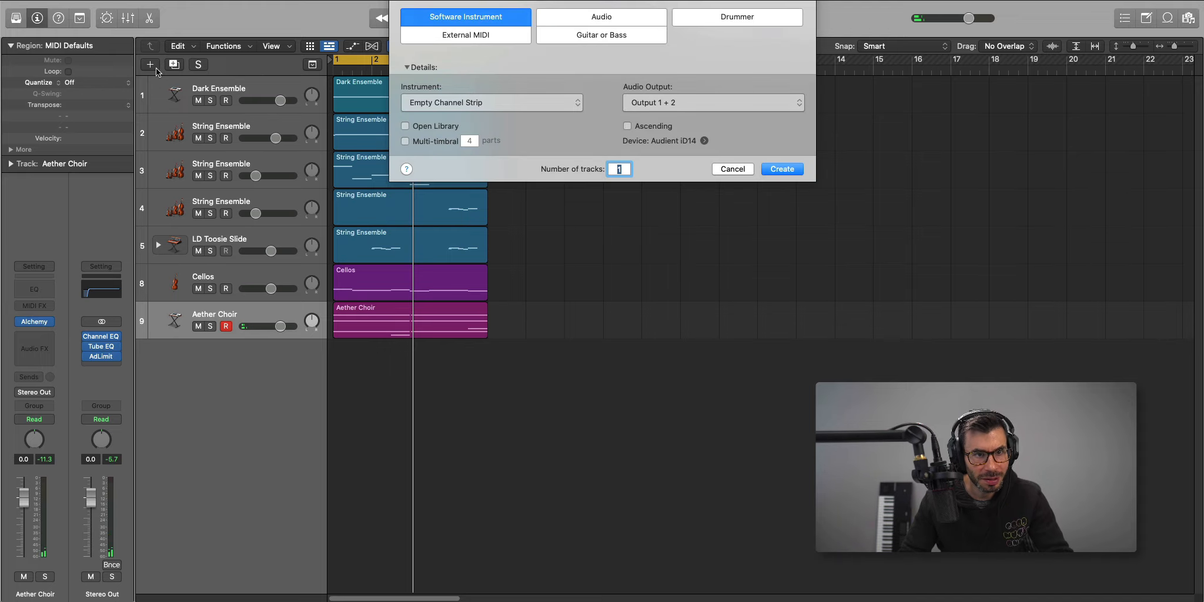
key("Return")
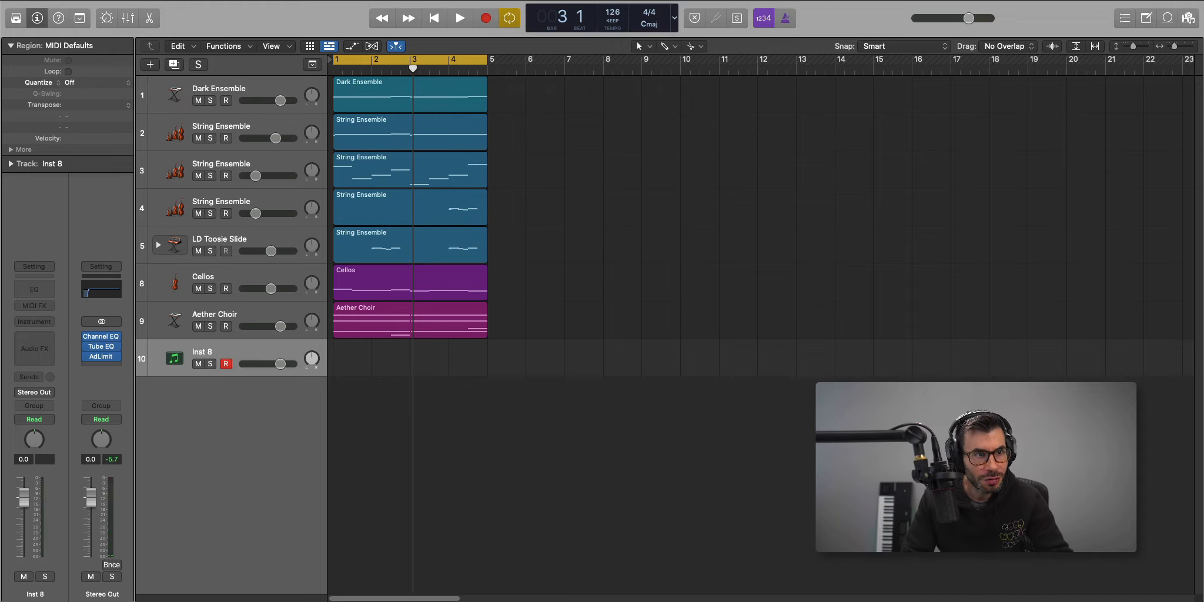
left_click(17, 19)
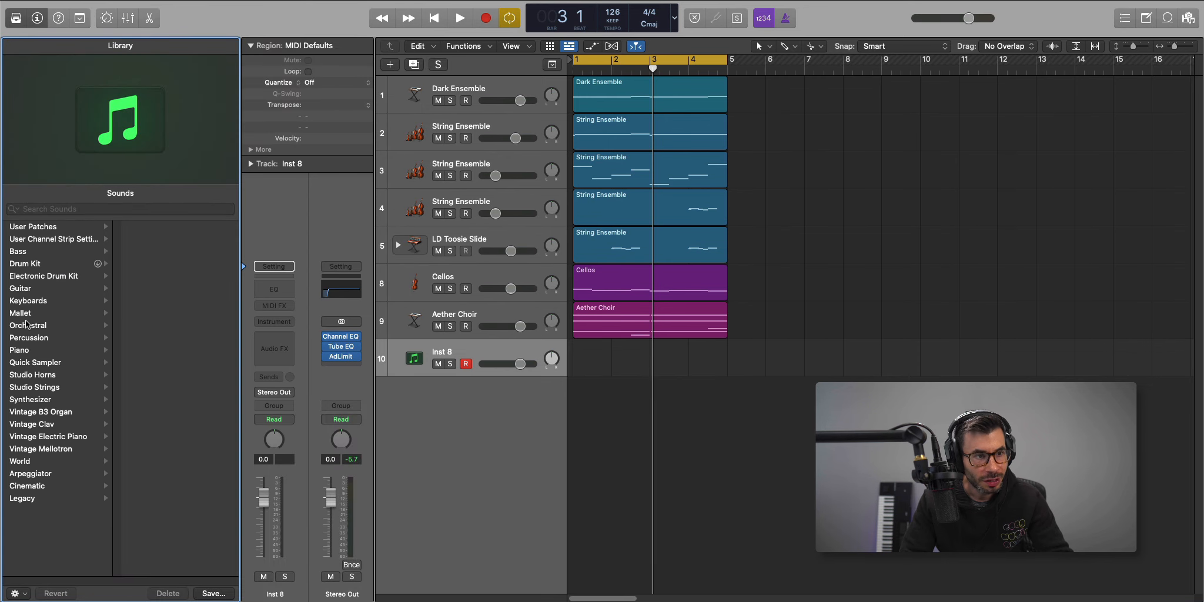
left_click(26, 325)
left_click(168, 226)
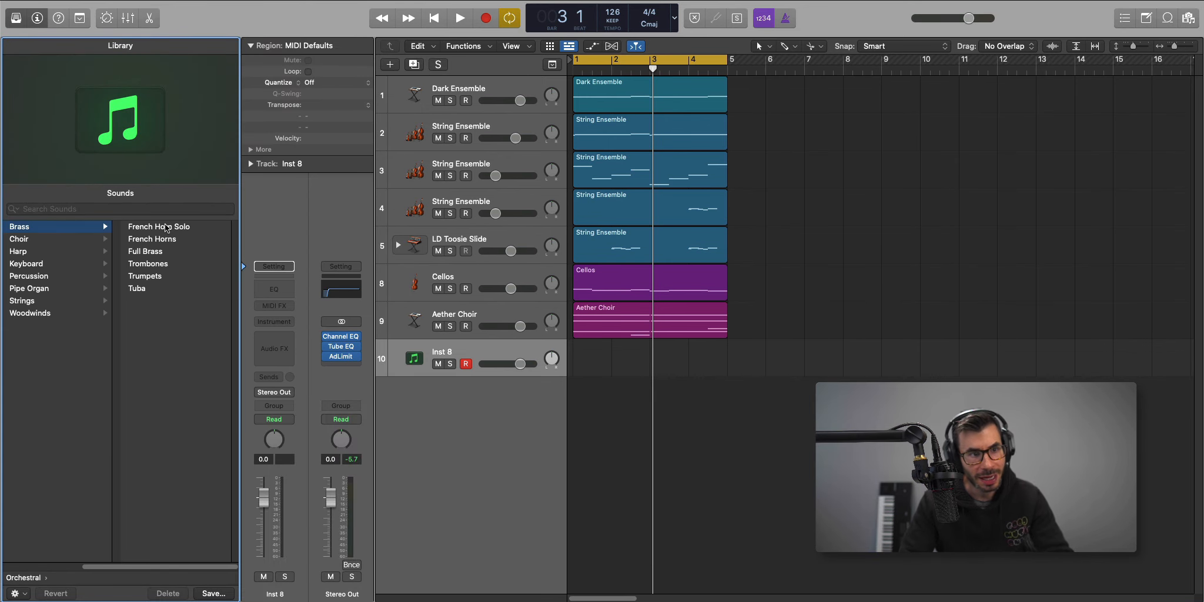
Create an empty four-bar region on the French Horn Solo track and open it for note editing.
left_click(581, 364)
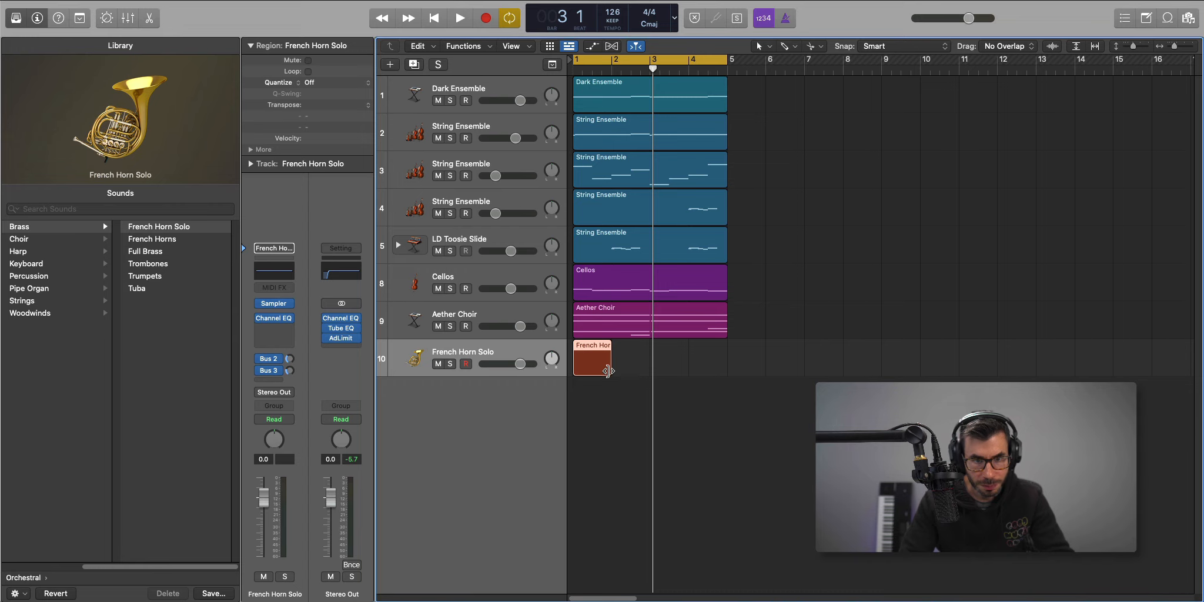
mouse_move(610, 365)
left_mouse_down()
mouse_move(724, 364)
mouse_move(706, 365)
left_mouse_up()
double_click(705, 365)
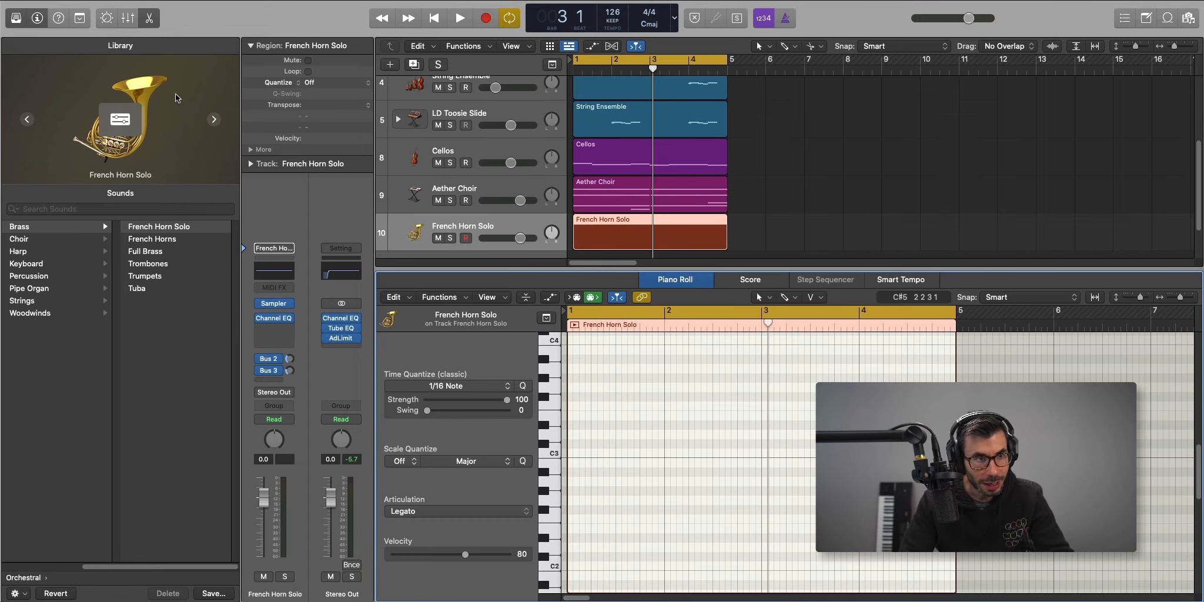
left_click(15, 18)
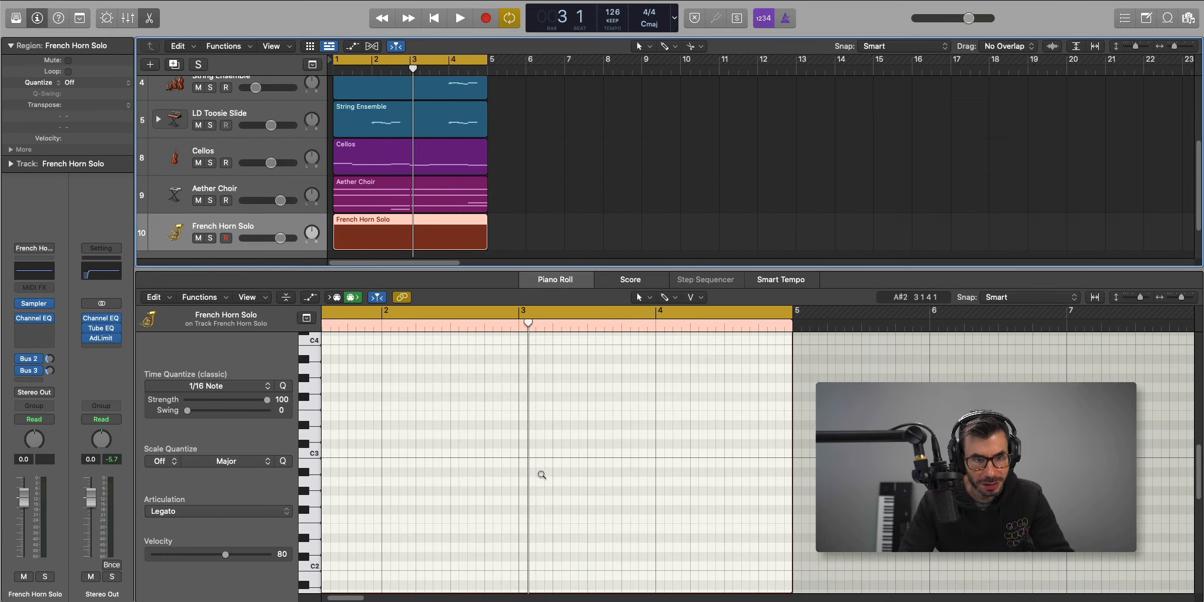
Enter half-bar French horn notes C#3, F#2, G#2 and B2 across bars 1–2 while listening to the playback.
key("space")
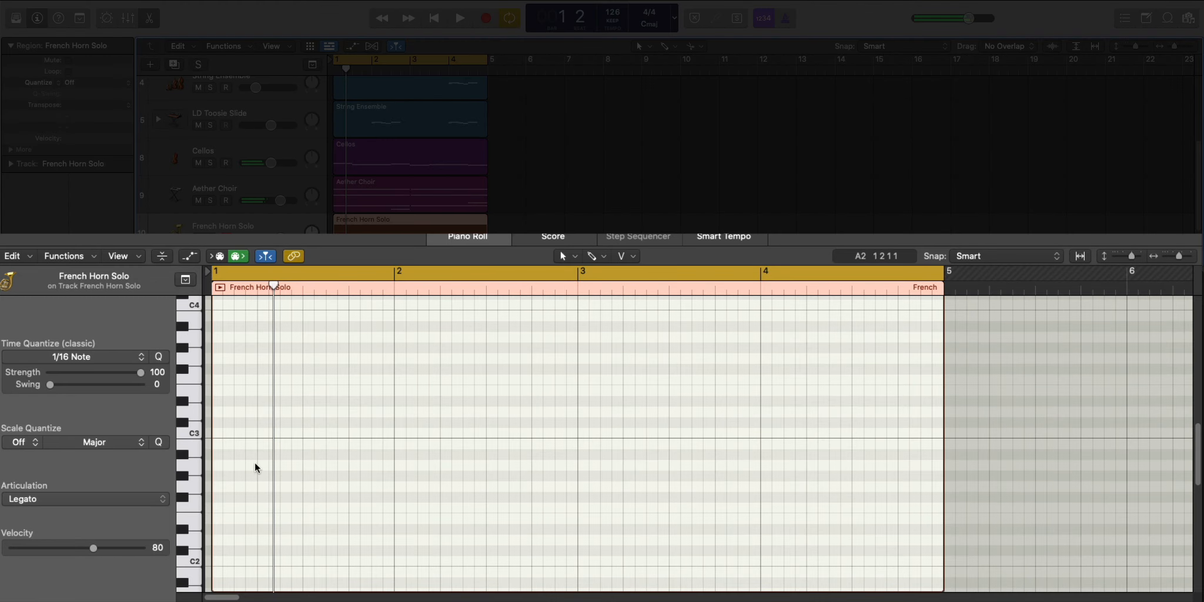
left_click_drag(225, 423, 214, 422)
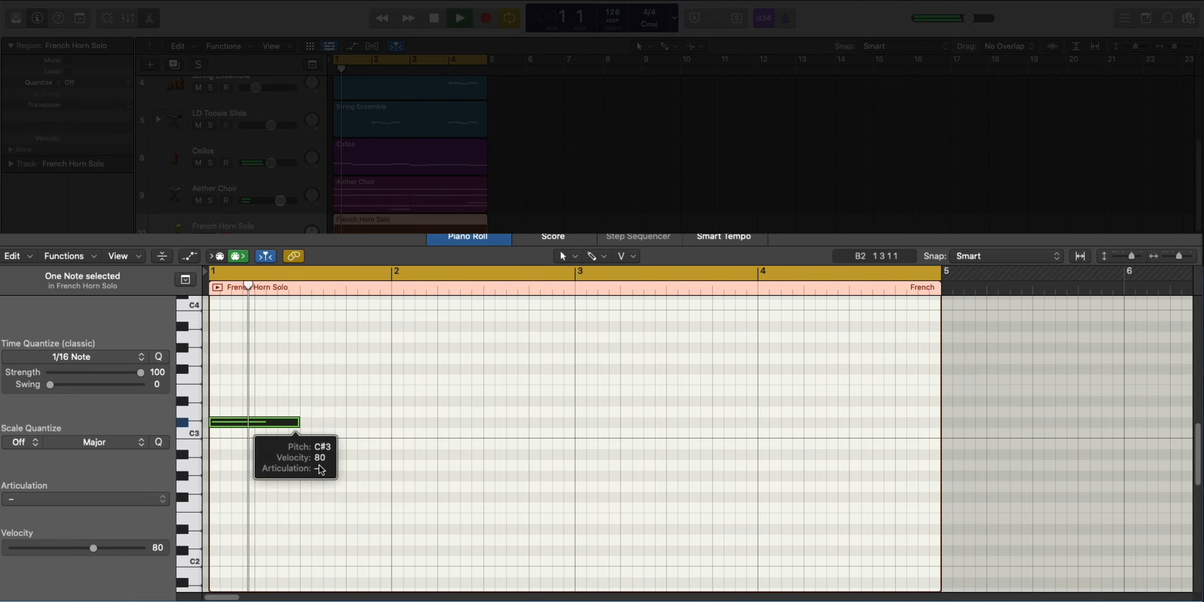
key("space")
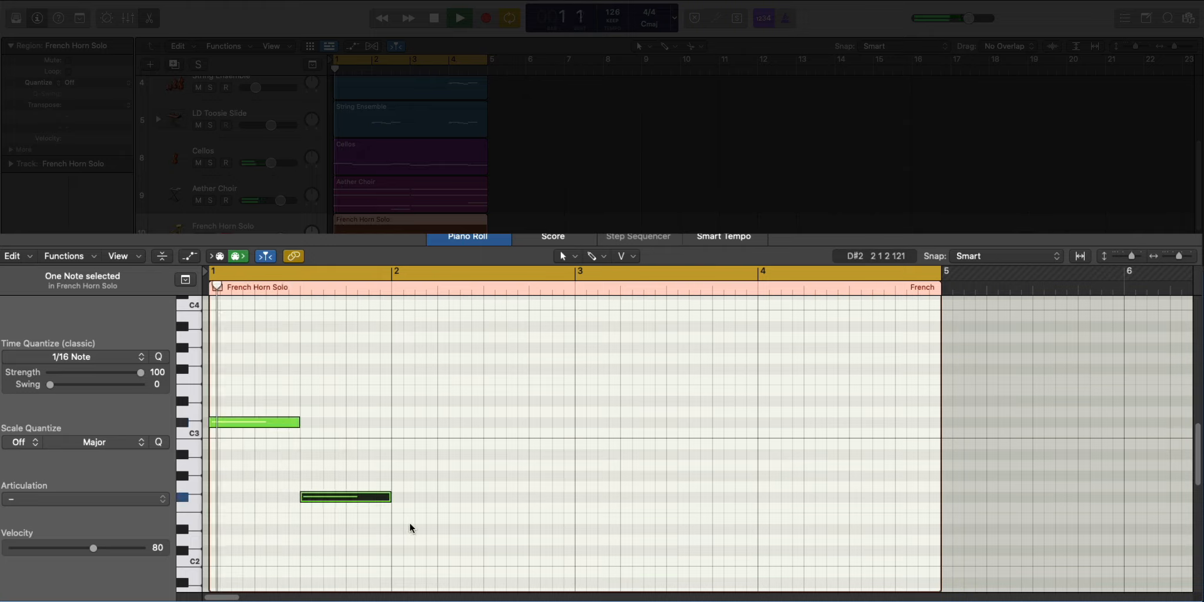
left_click(403, 475)
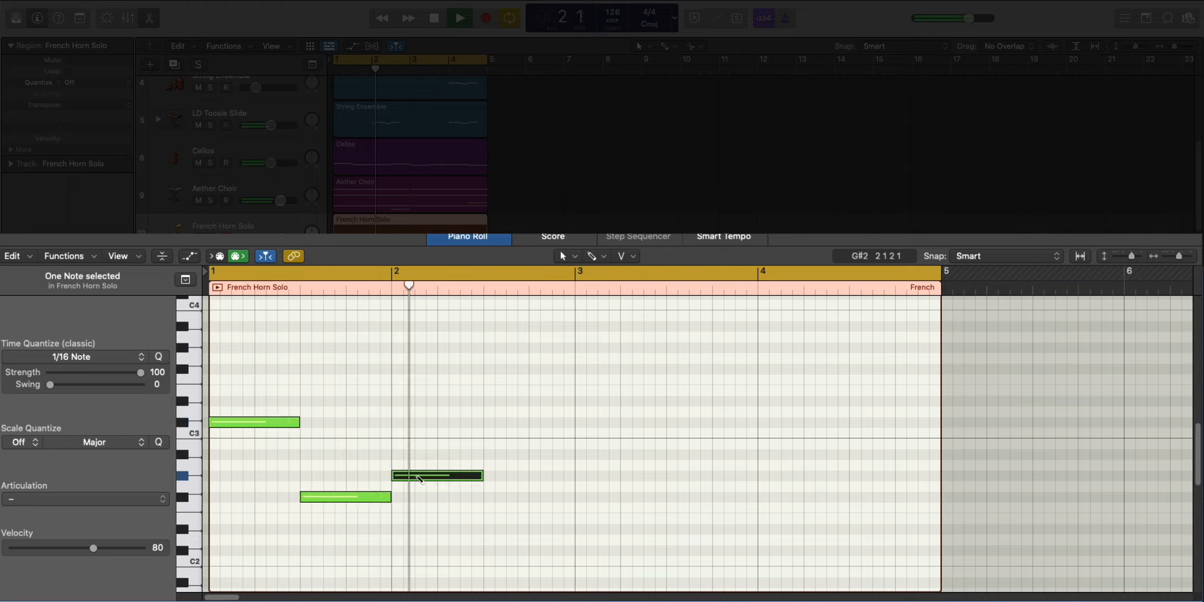
left_click(488, 443)
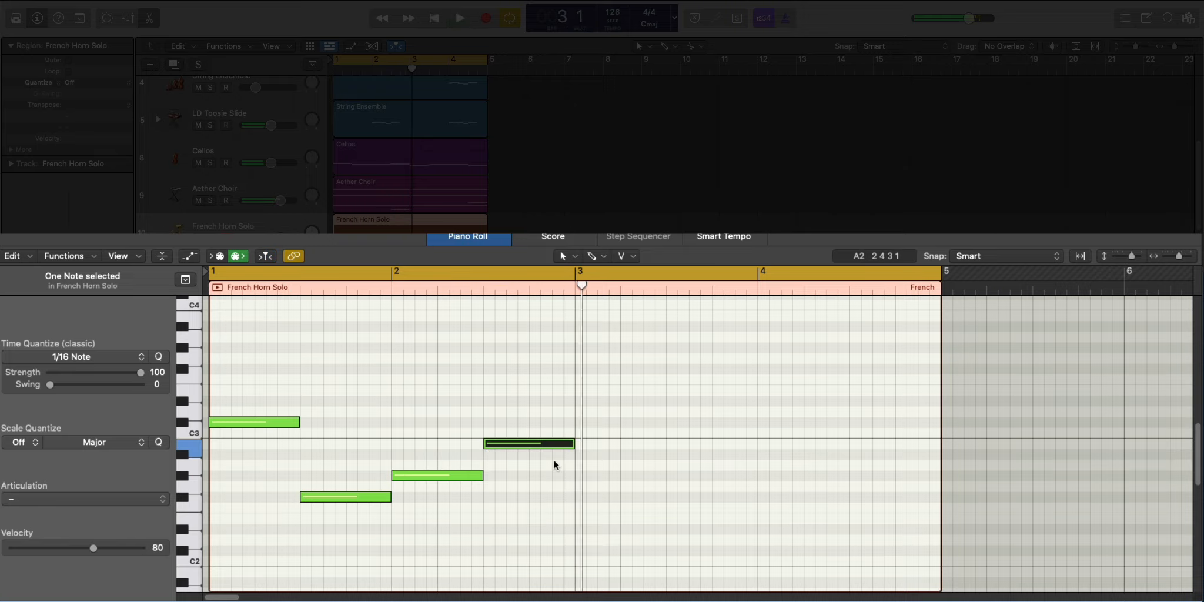
Lengthen the horn's B2 note to the middle of bar 3 and add a one-bar F#2 note after it.
key("Return")
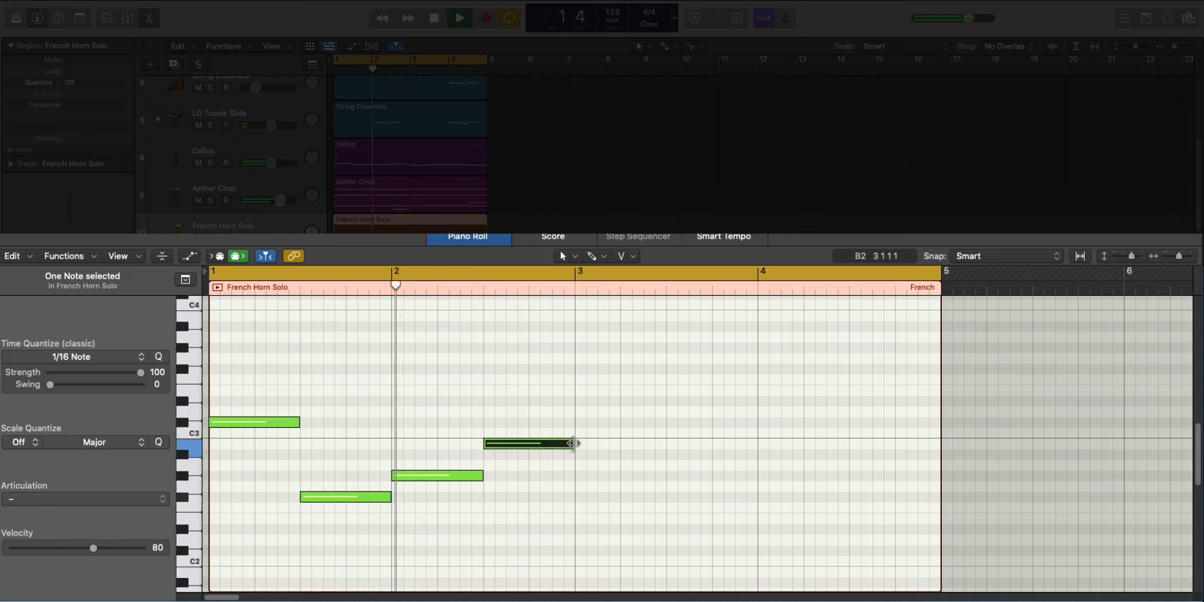
left_click_drag(574, 445, 670, 448)
key("space")
left_click(673, 499, "super")
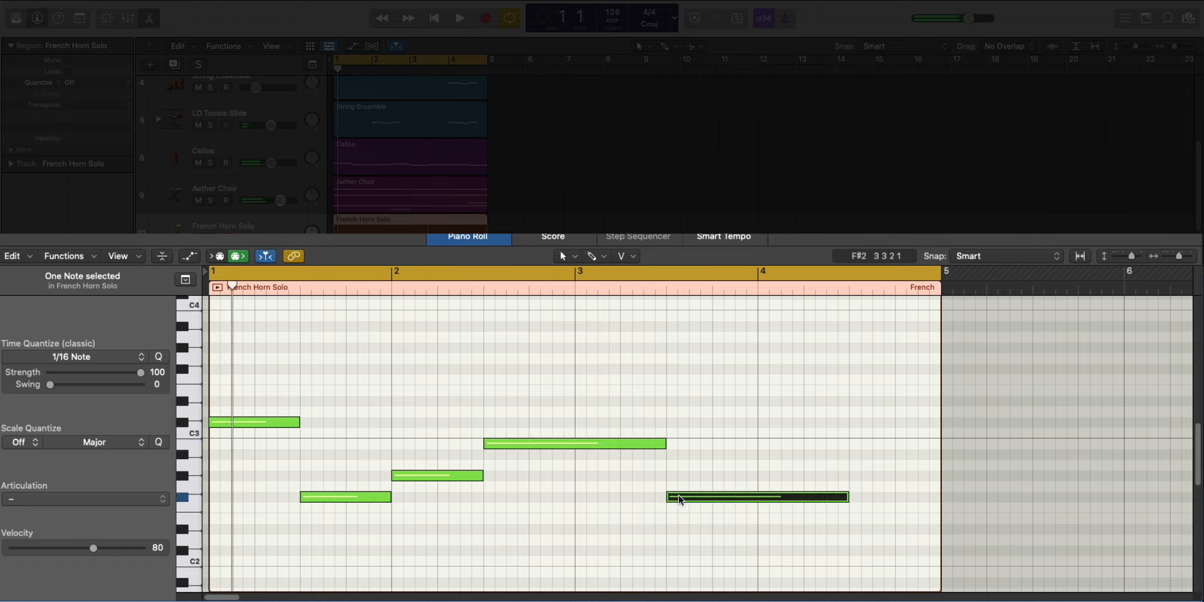
Shorten the horn's bar 3 F#2 note to half a bar and add half-bar notes in bar 4, G#2 followed by a higher note.
key("space")
left_click_drag(847, 498, 755, 501)
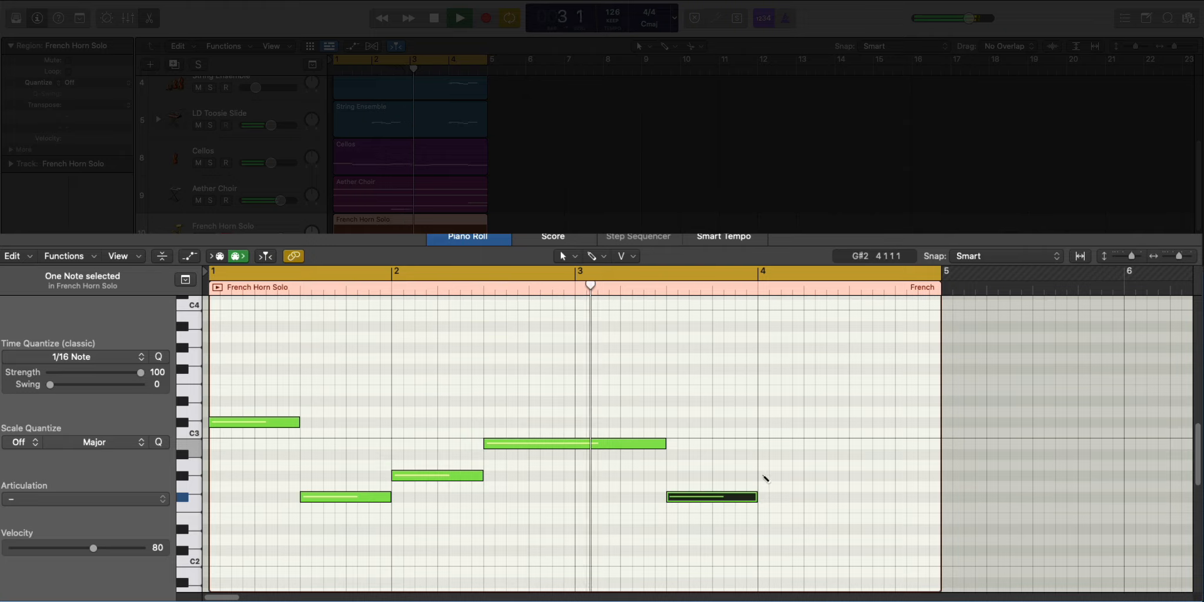
left_click(765, 475, "super")
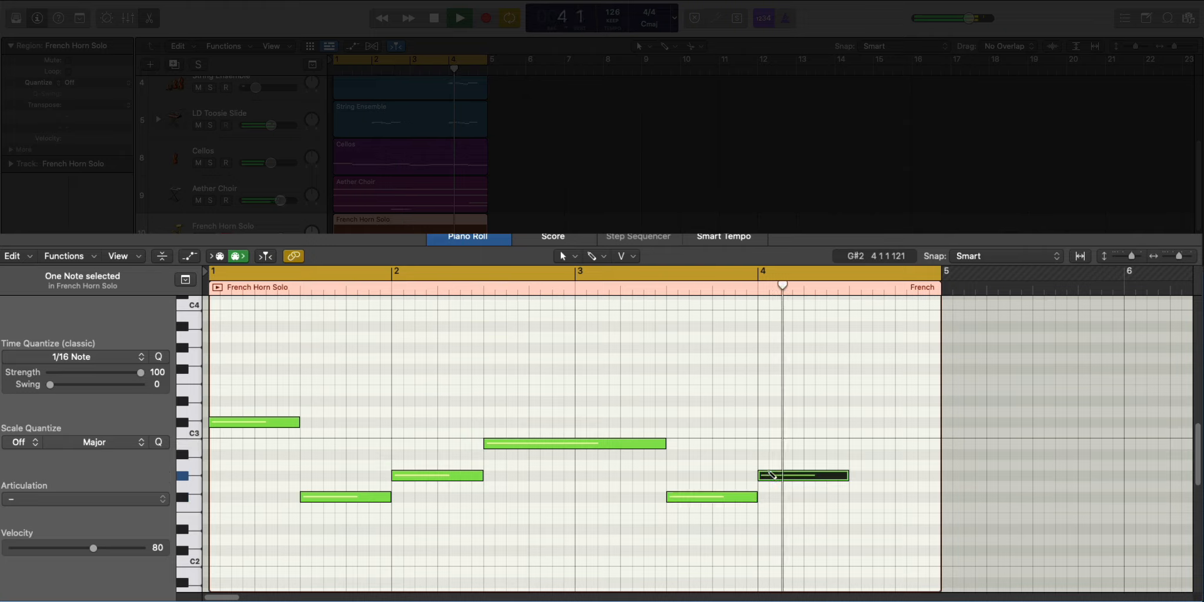
left_click(853, 453, "super")
key("space")
left_click_drag(857, 453, 855, 401)
key("space")
key("p")
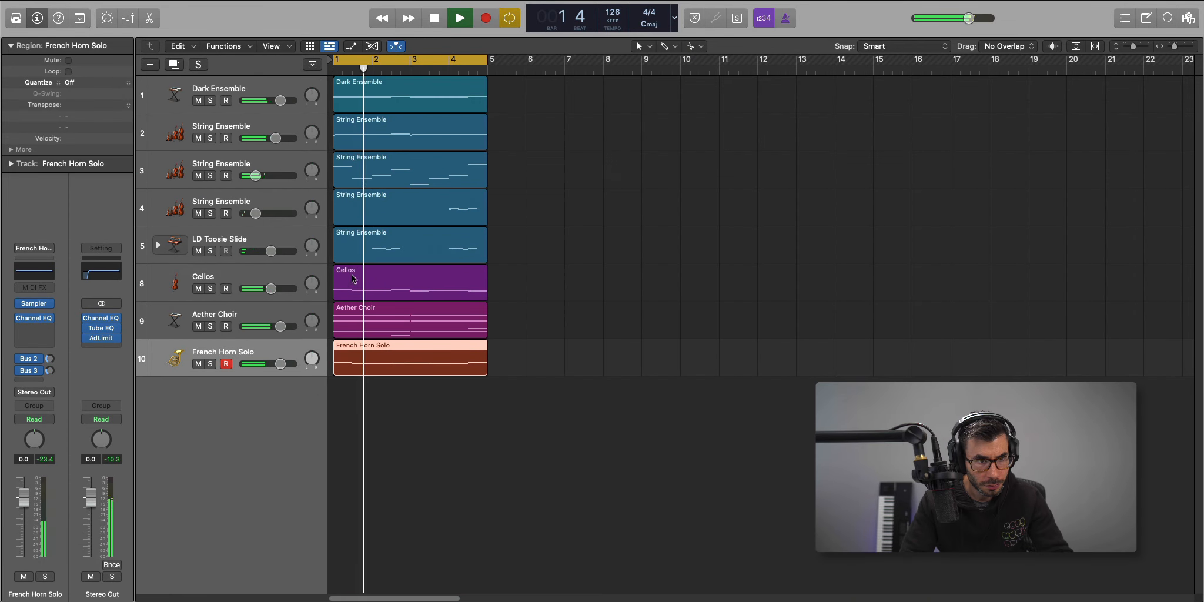
Raise the French Horn Solo track volume to 0.8 dB while listening to the full loop.
left_click_drag(280, 363, 282, 364)
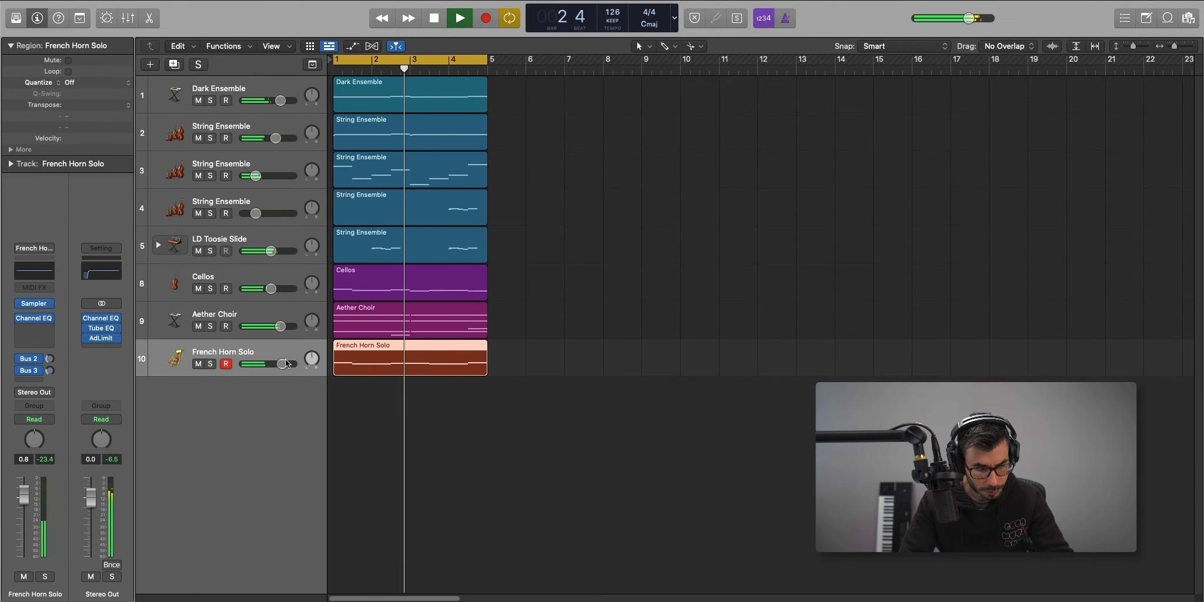
key("p")
key("p")
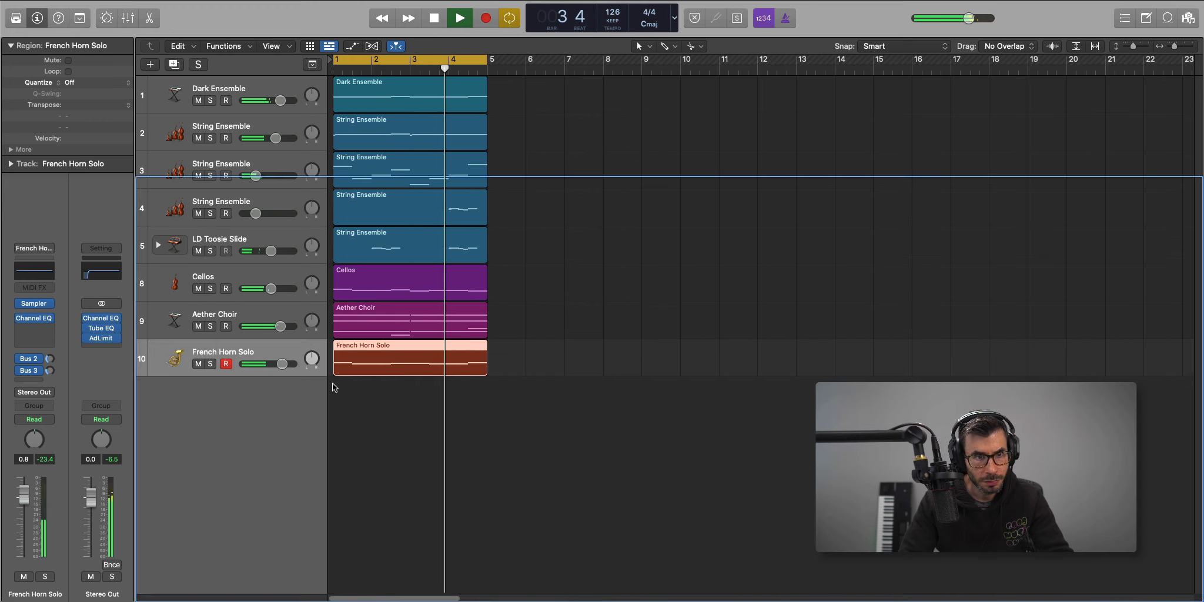
scroll(399, 377, "up", 3)
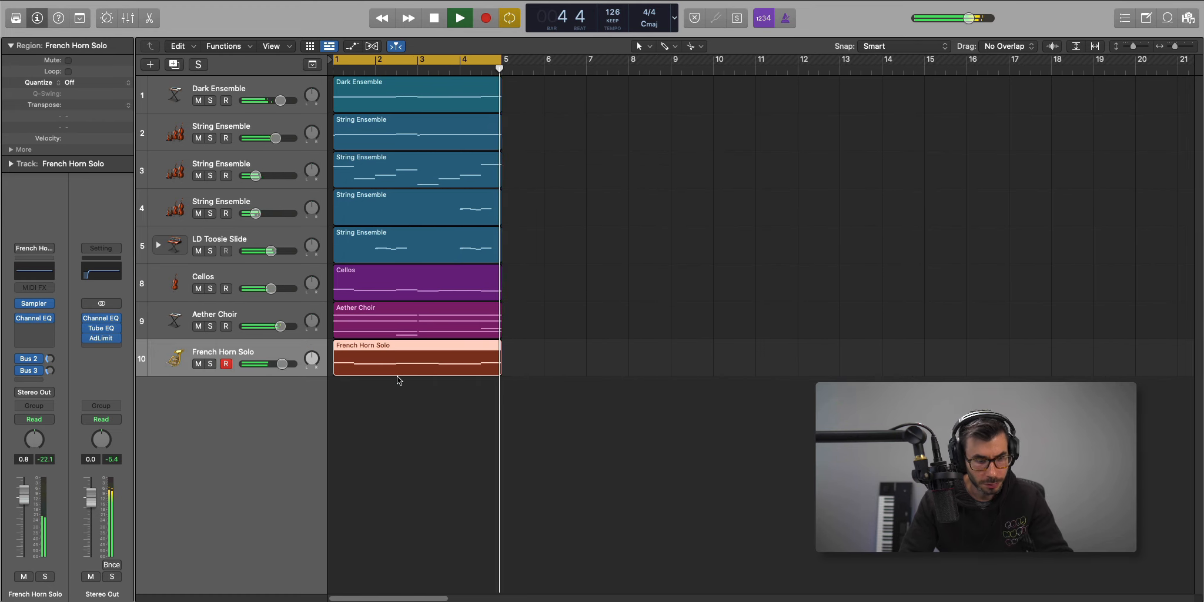
key("space")
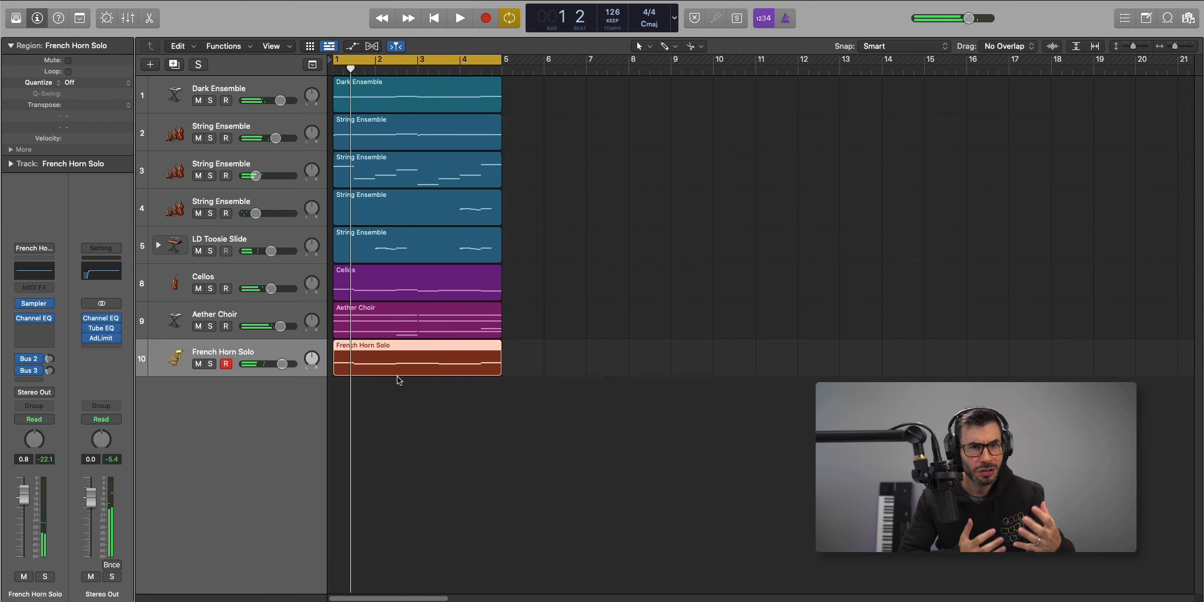
Add a new software instrument track and load the Having Our Way Drum Kit from the user patches.
left_click(148, 64)
key("Return")
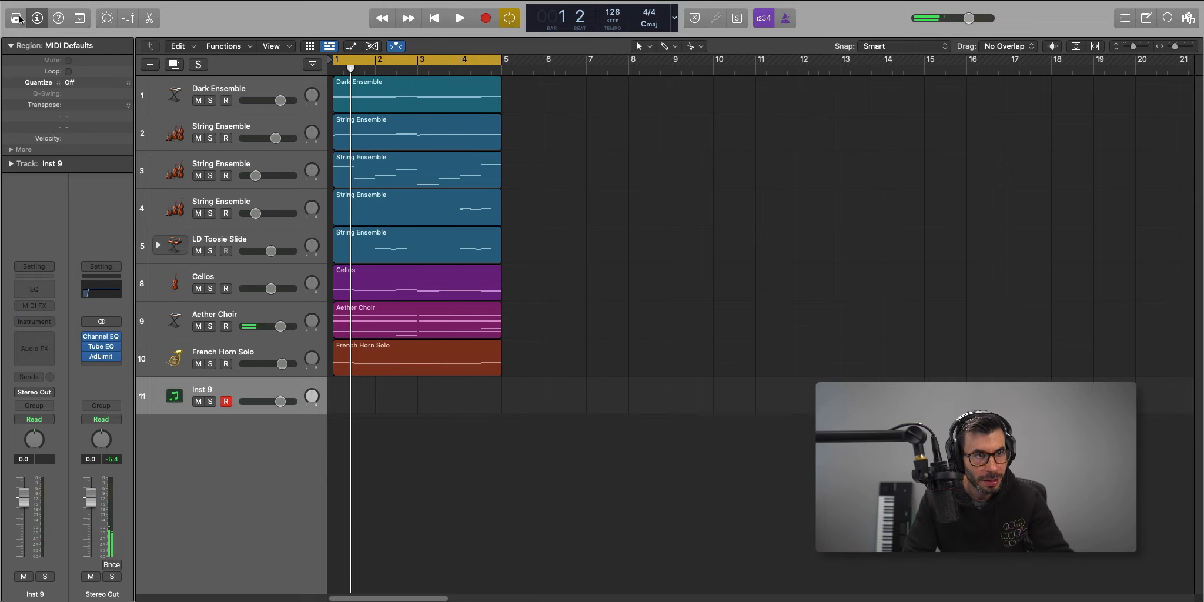
left_click(17, 18)
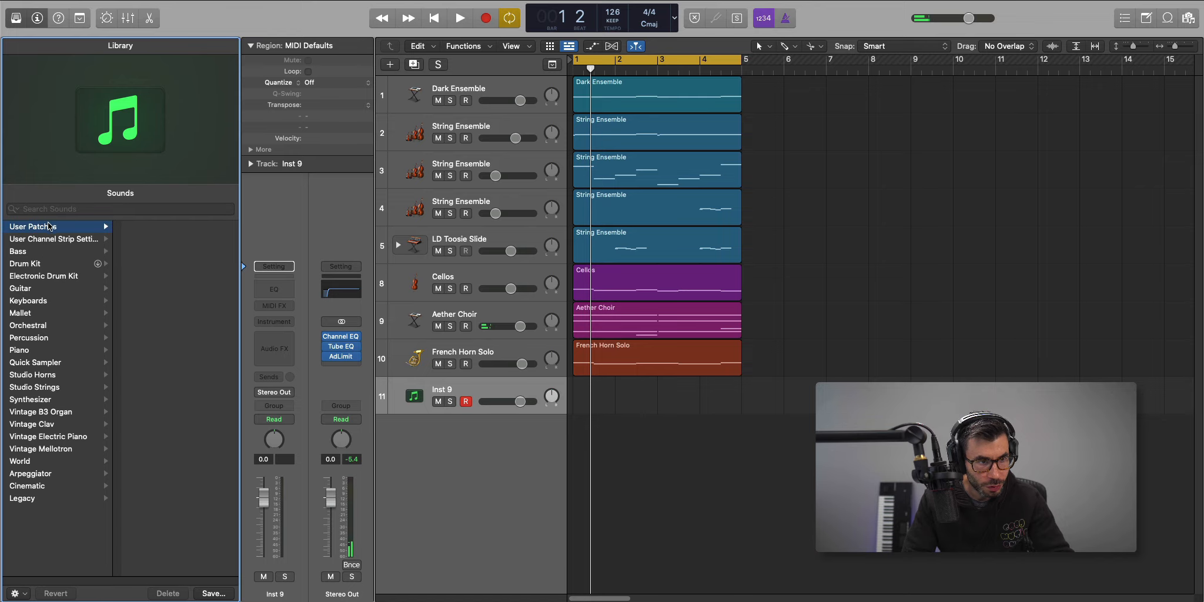
scroll(182, 440, "down", 10)
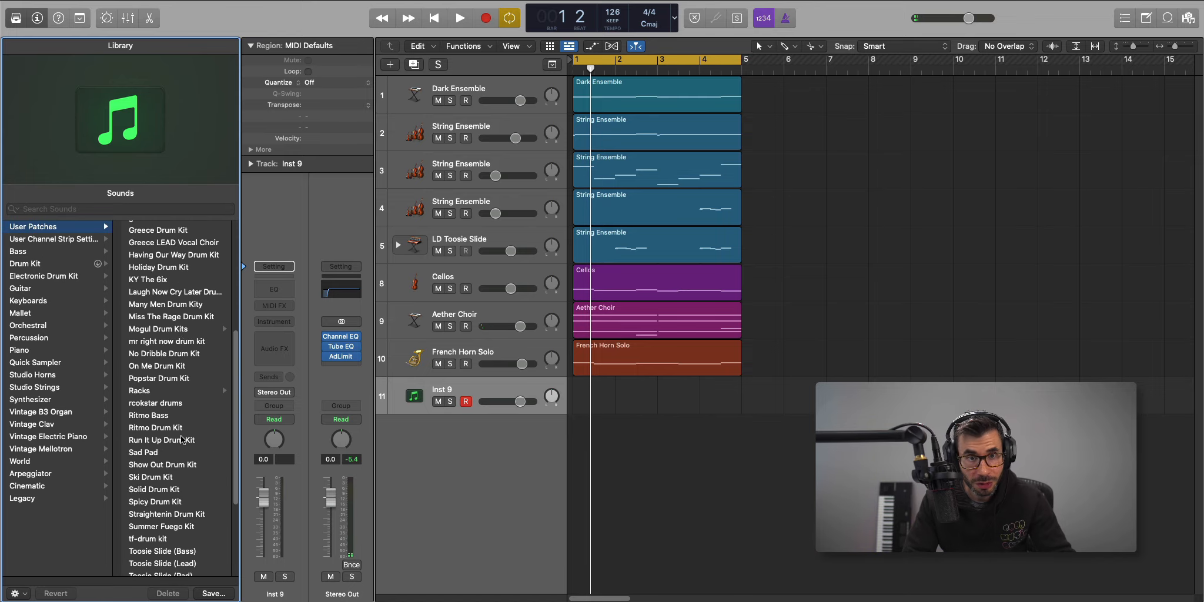
scroll(182, 440, "up", 4)
scroll(182, 439, "up", 5)
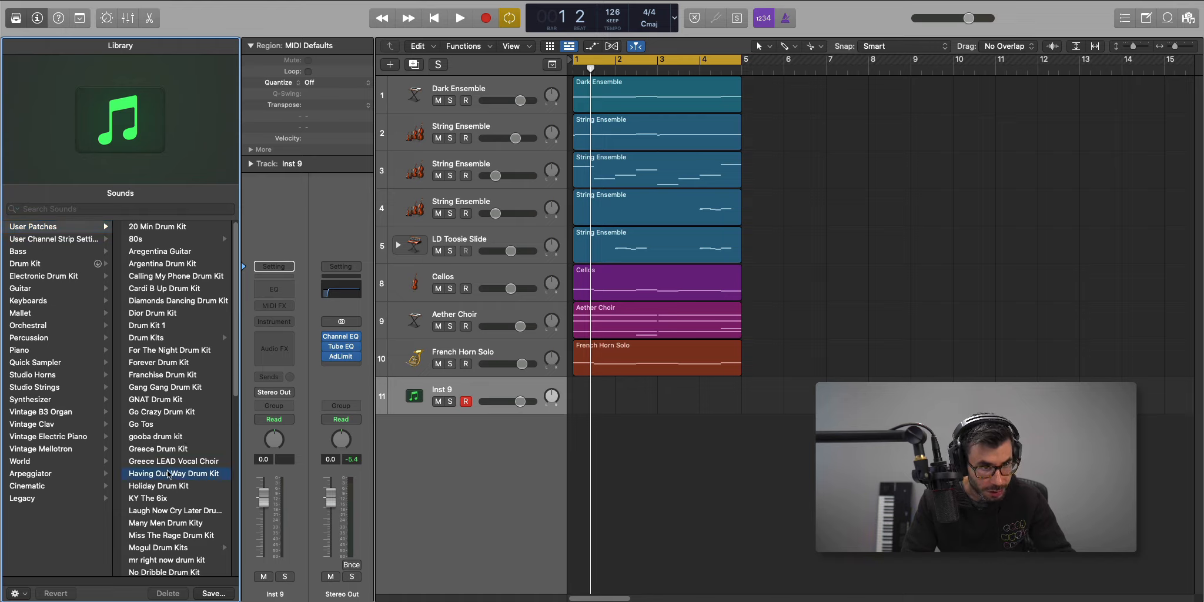
left_click(16, 20)
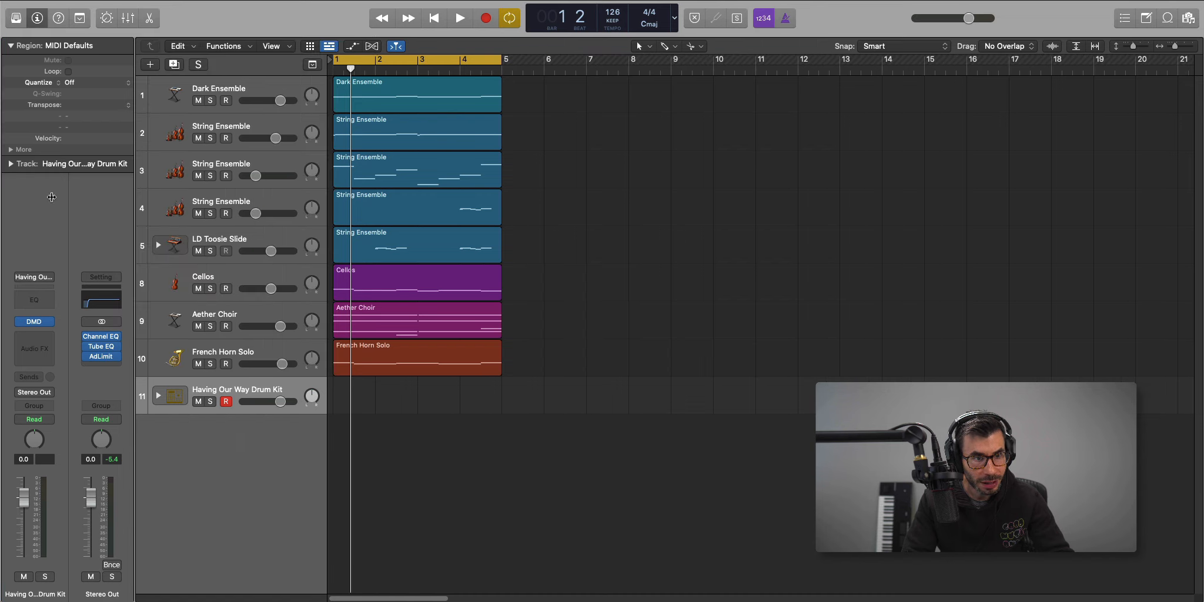
Create a pattern region on the drum kit's perc track with a hit on step 9 and listen to it.
left_click(159, 395)
scroll(446, 447, "down", 2)
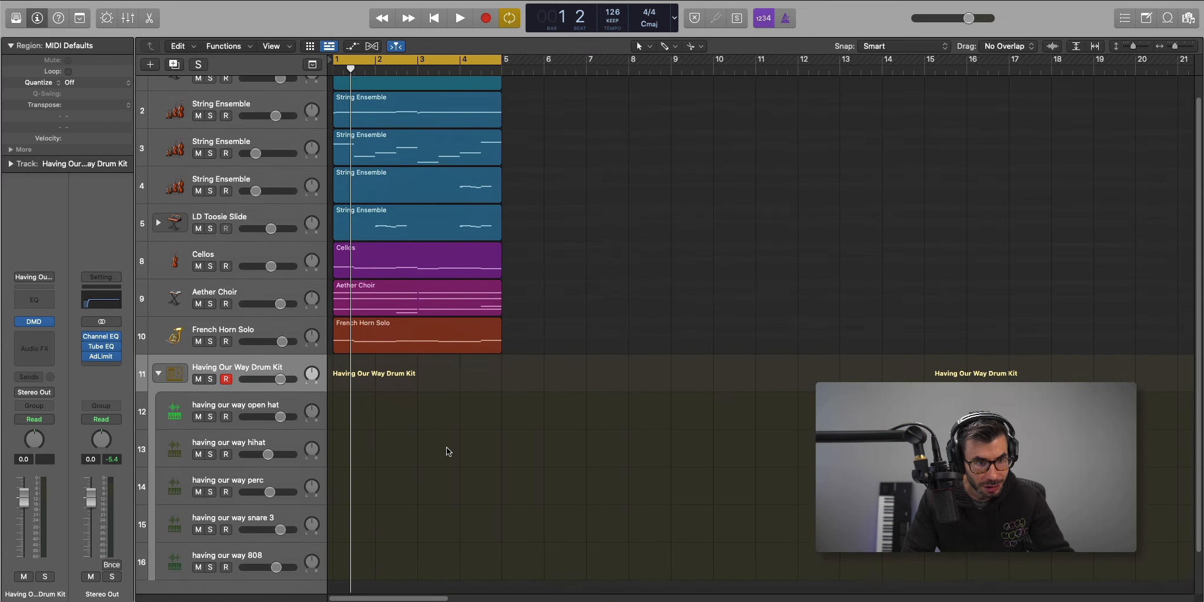
scroll(446, 447, "down", 1)
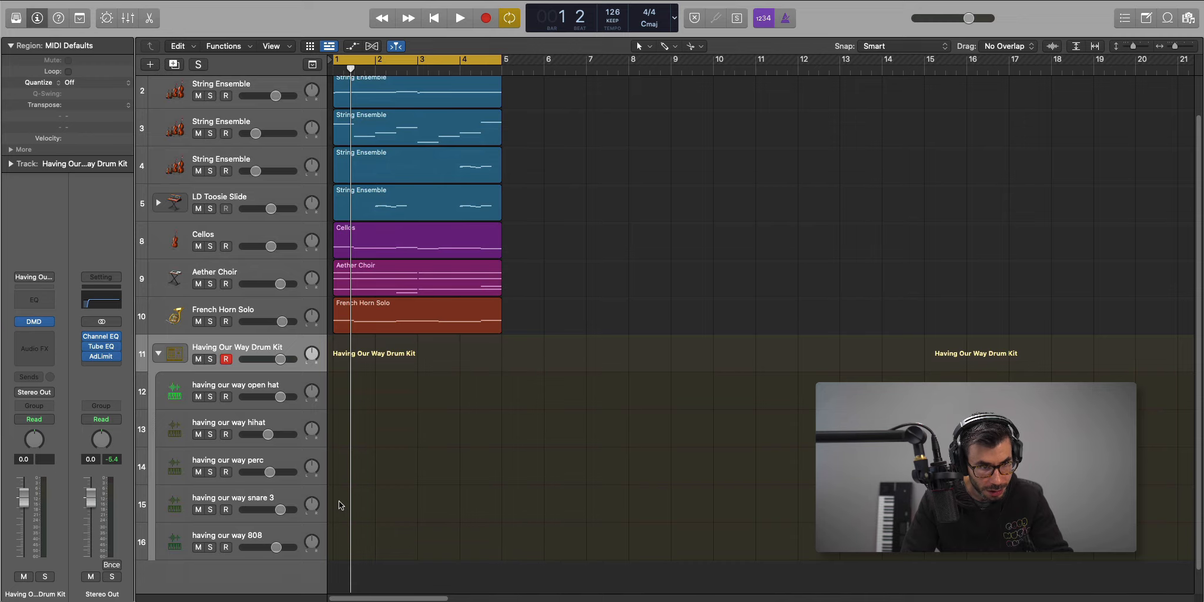
right_click(345, 464)
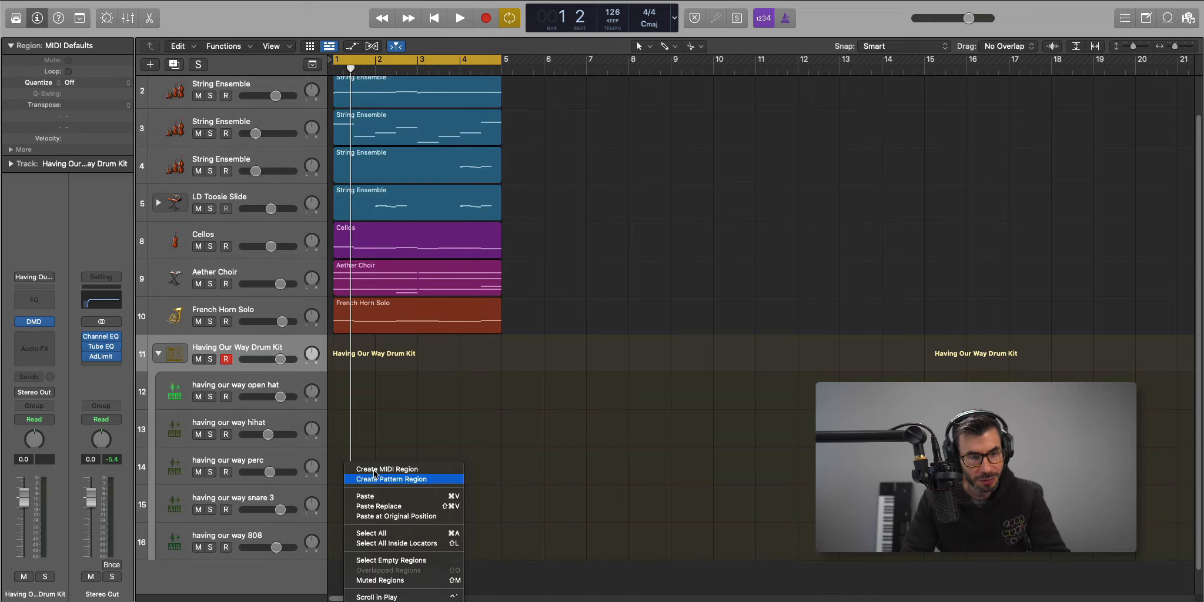
left_click(374, 478)
left_click(788, 347)
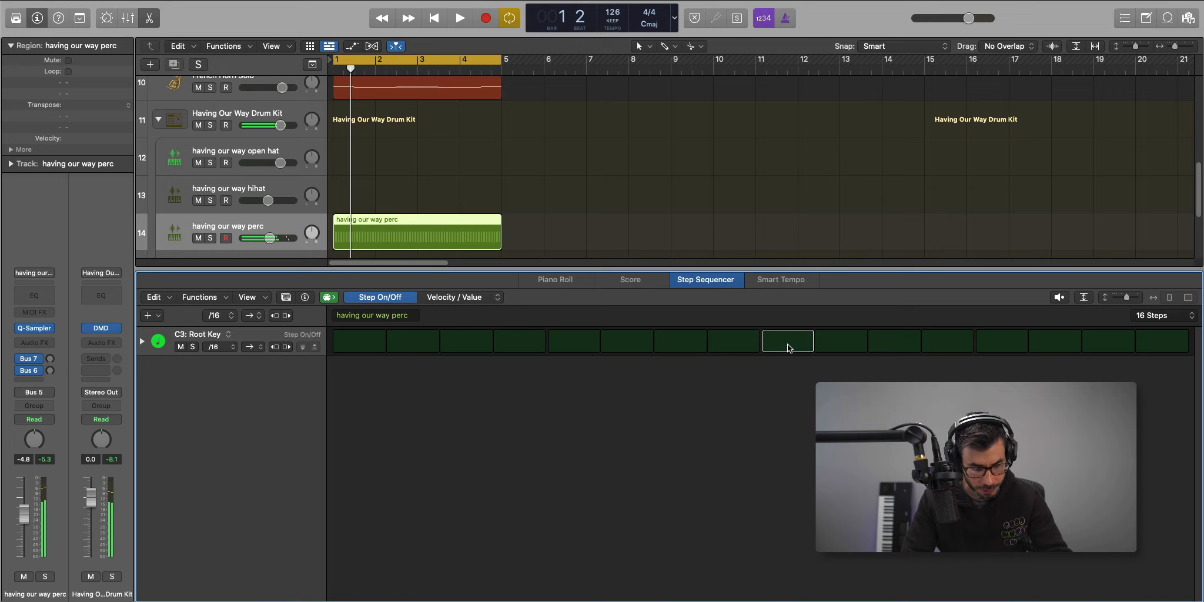
key("x")
key("x")
key("space")
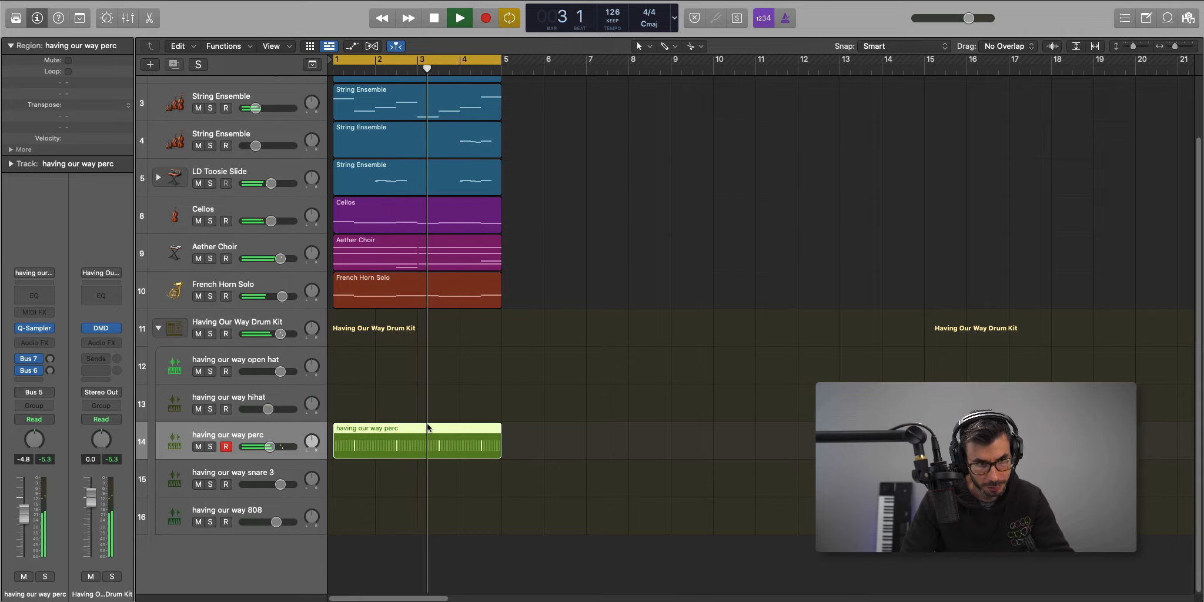
key("space")
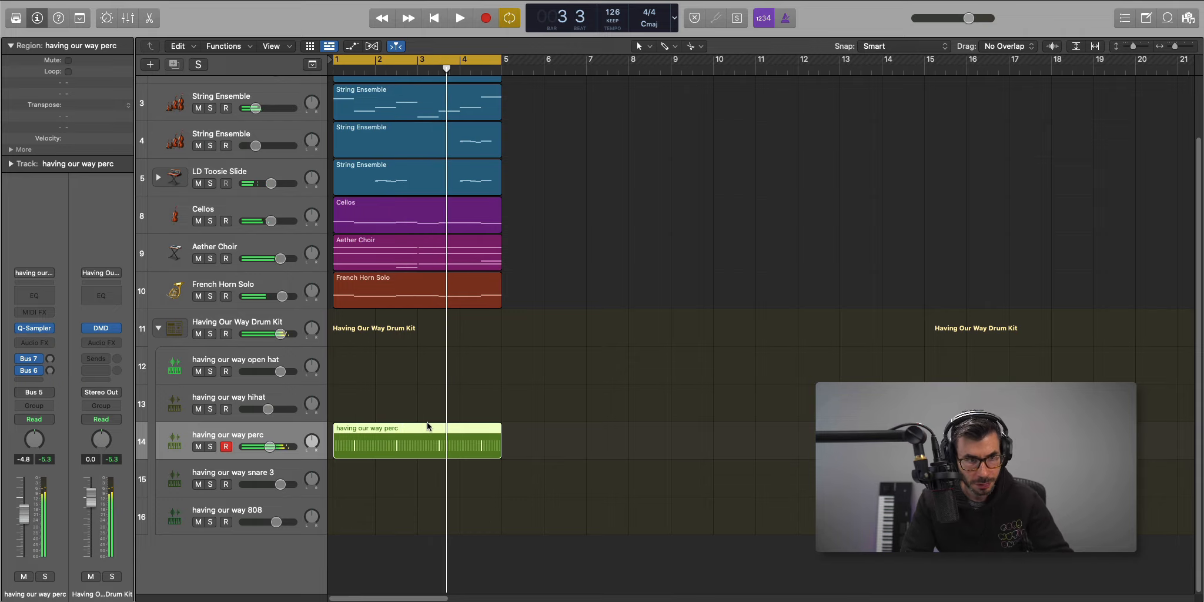
Create a pattern region on the hihat track with all 16 steps on and set the row's step rate to /8.
right_click(342, 400)
left_click(365, 415)
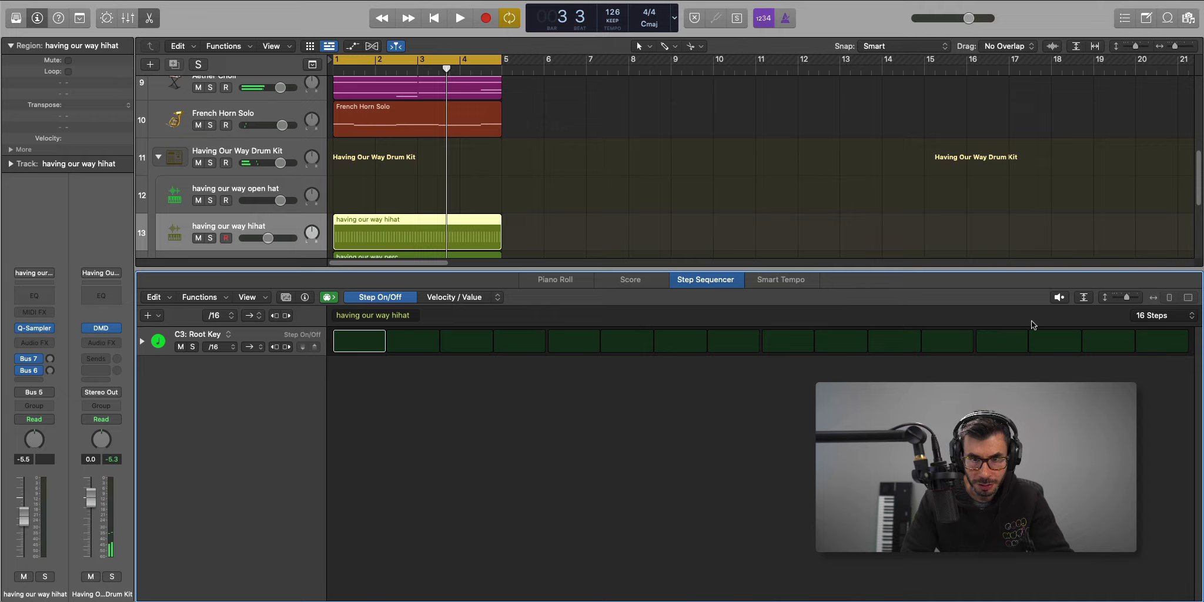
mouse_move(365, 344)
left_mouse_down()
mouse_move(637, 365)
mouse_move(1156, 360)
left_mouse_up()
left_click(210, 347)
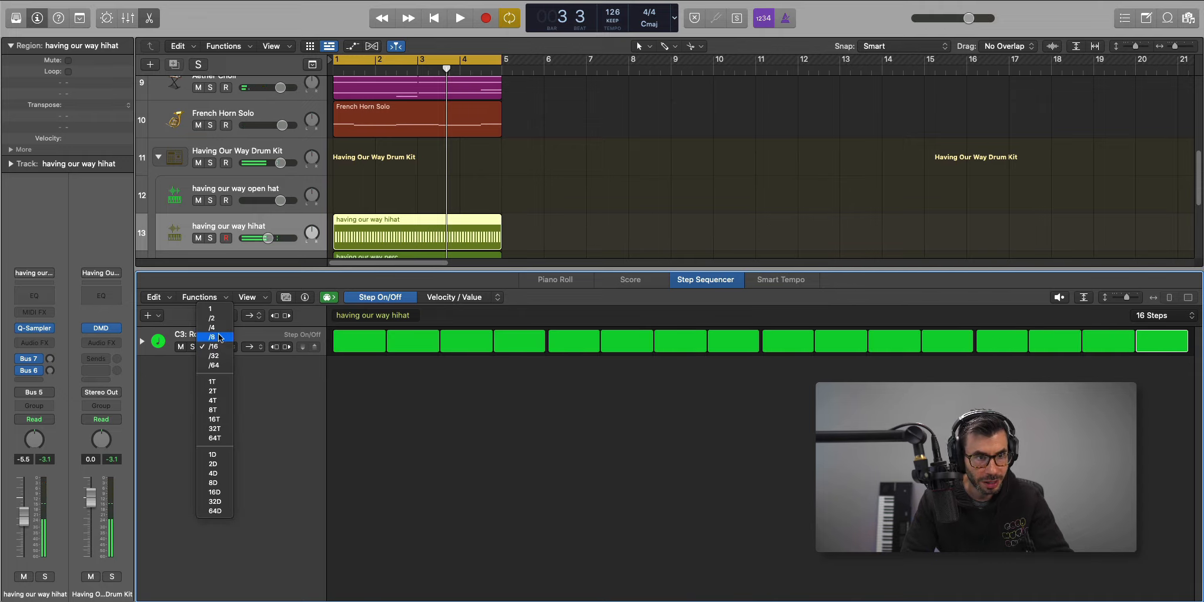
key("Return")
key("space")
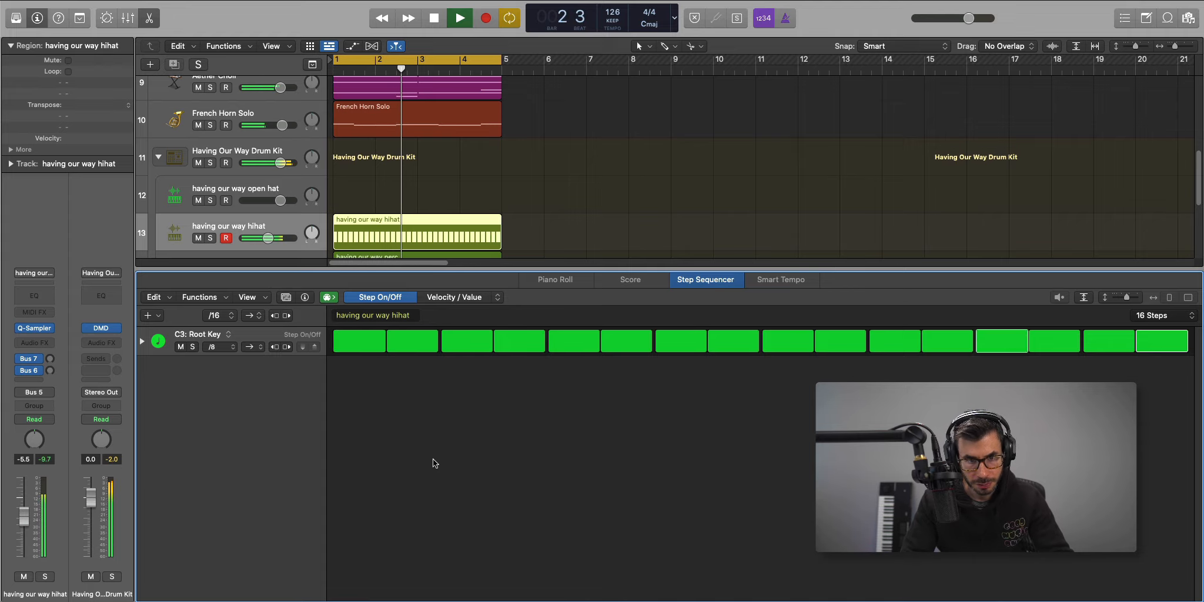
key("space")
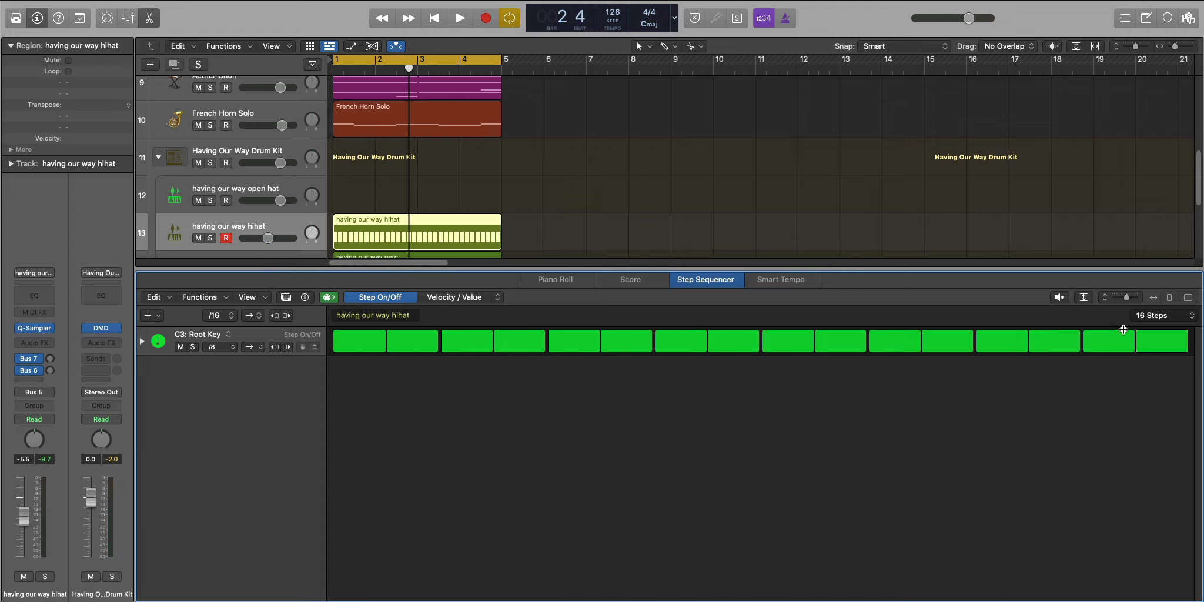
Extend the hi-hat pattern length to 32 steps and listen to the result.
left_click(1152, 317)
left_click(1152, 336)
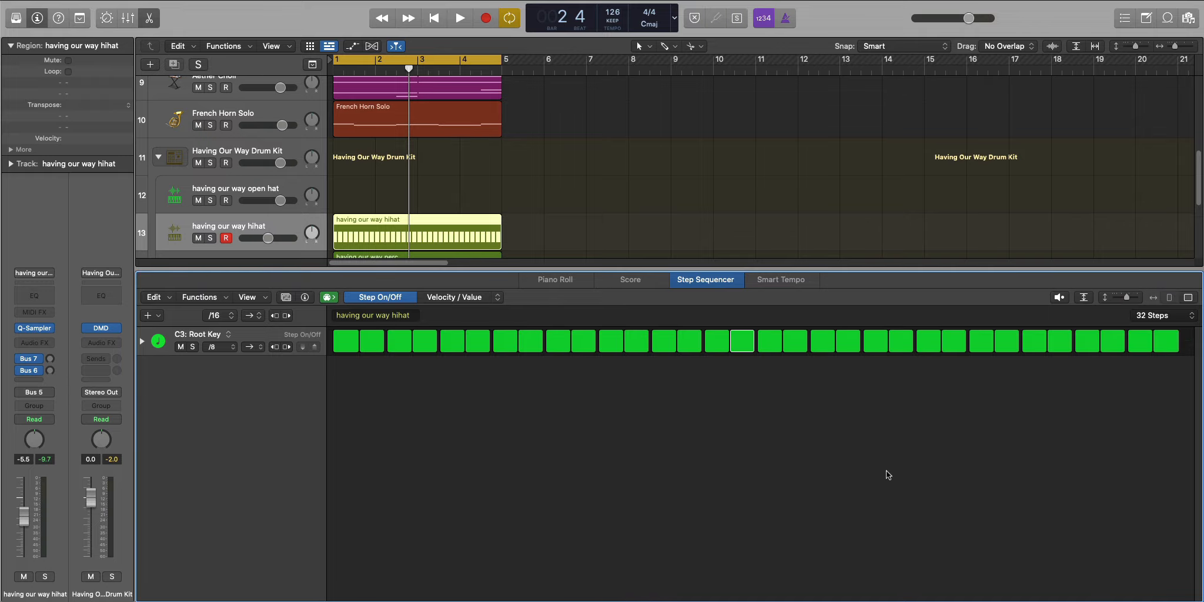
key("space")
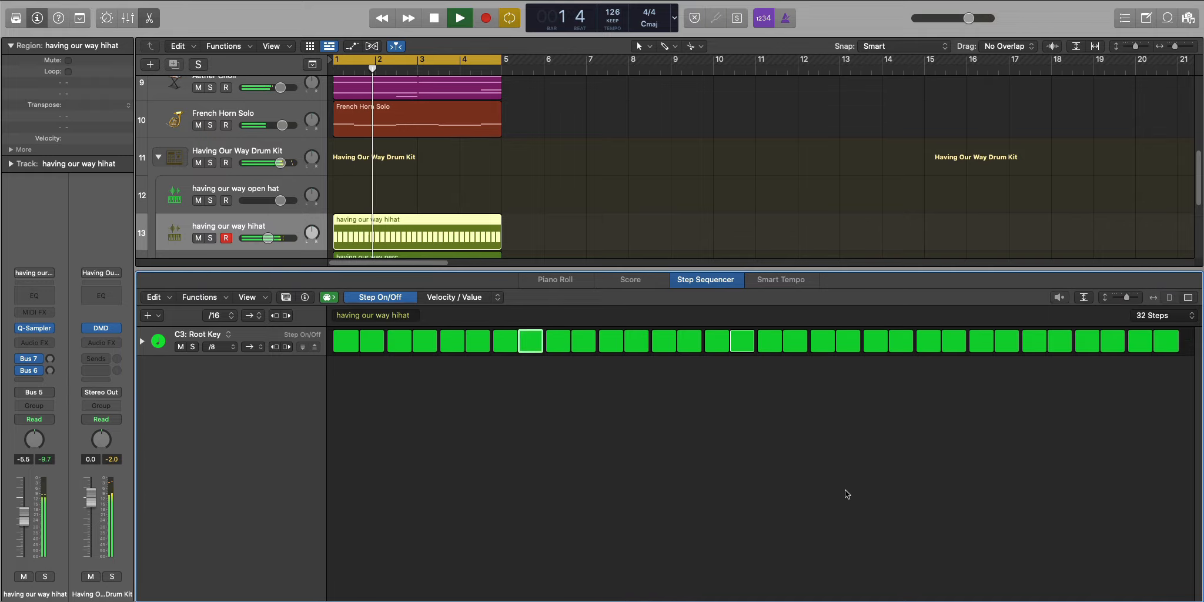
key("space")
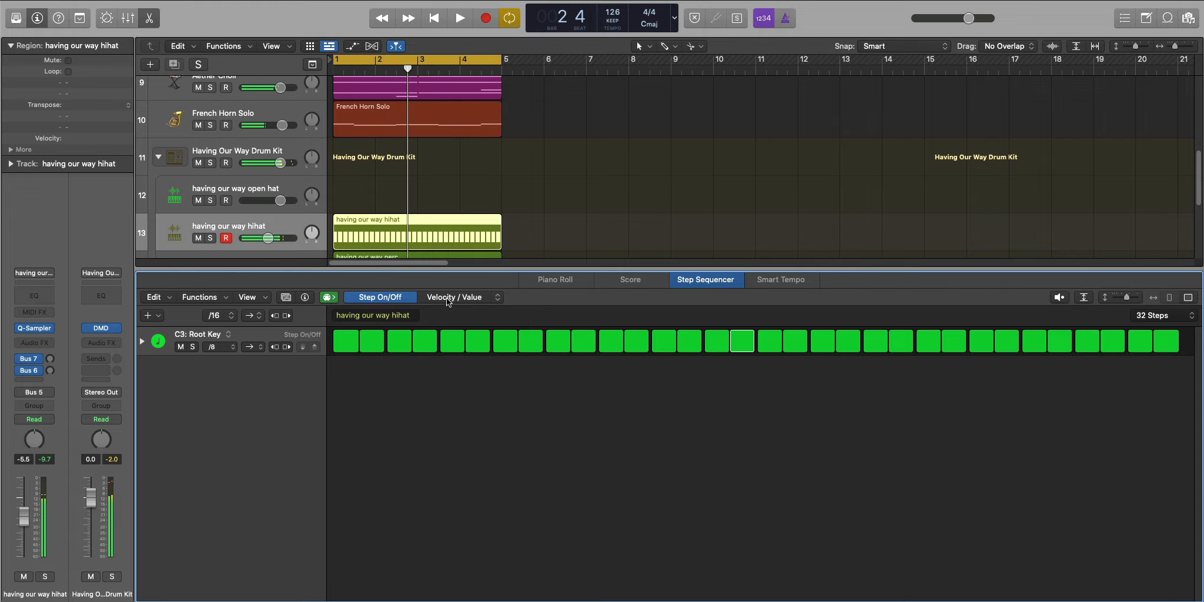
Raise the Note Repeat value of step 11 in the hi-hat pattern to make a fast roll, and check it in playback.
left_click(495, 298)
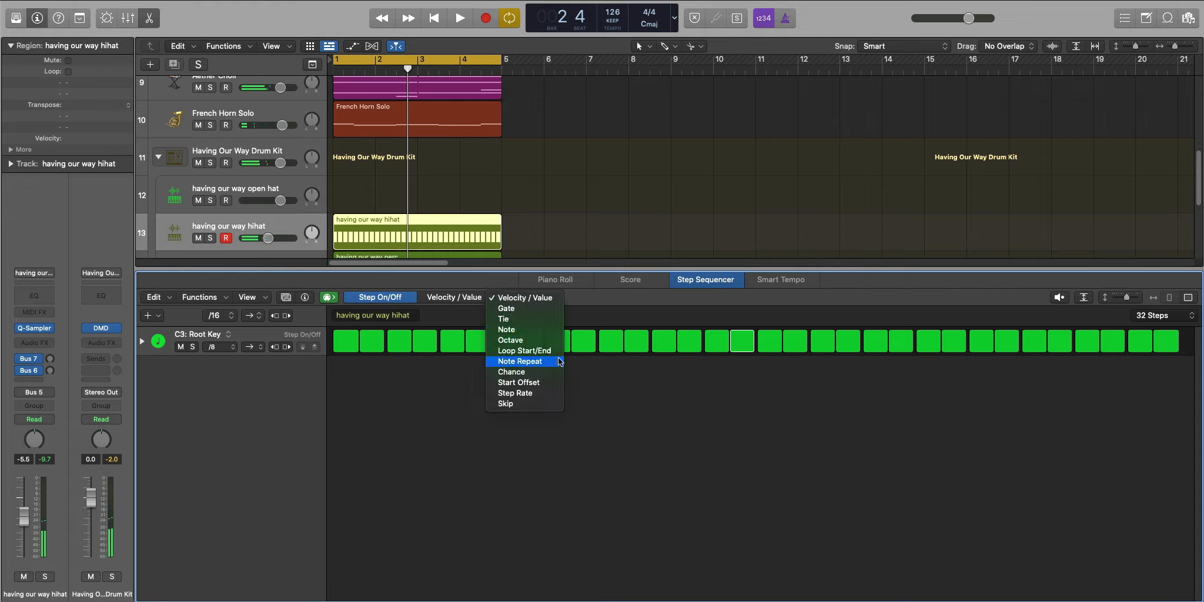
left_click(525, 361)
key("space")
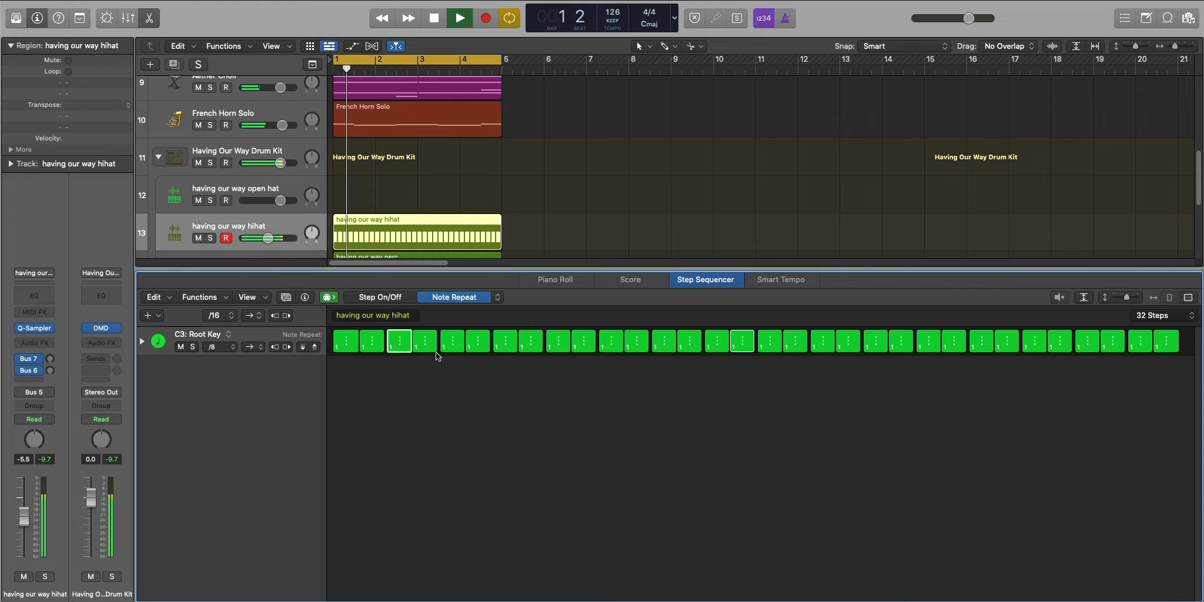
key("space")
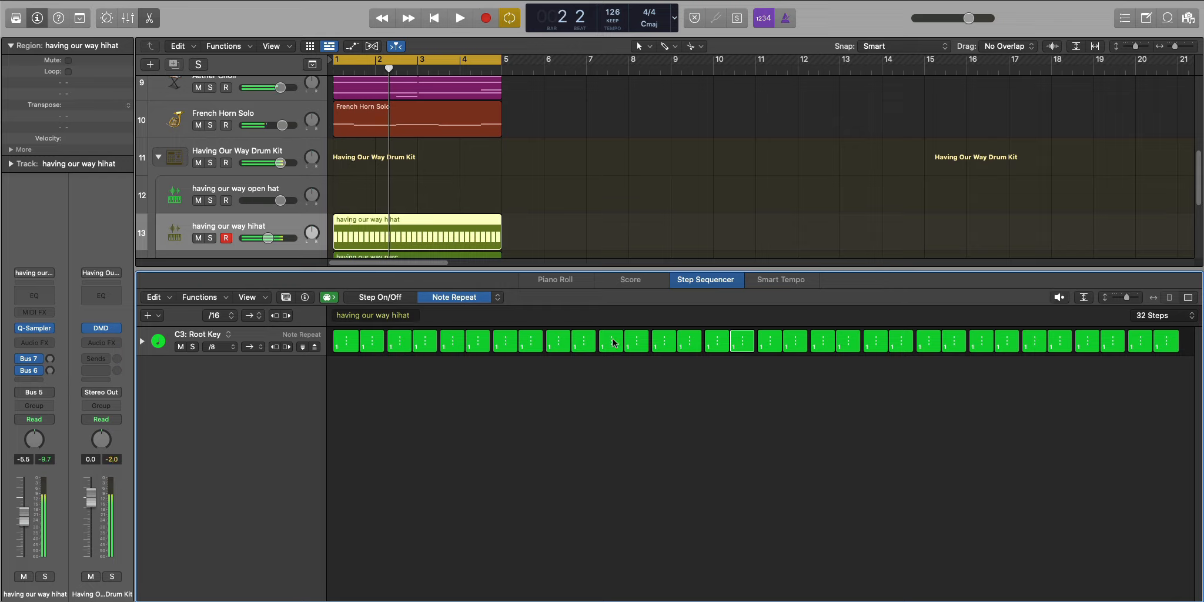
key("space")
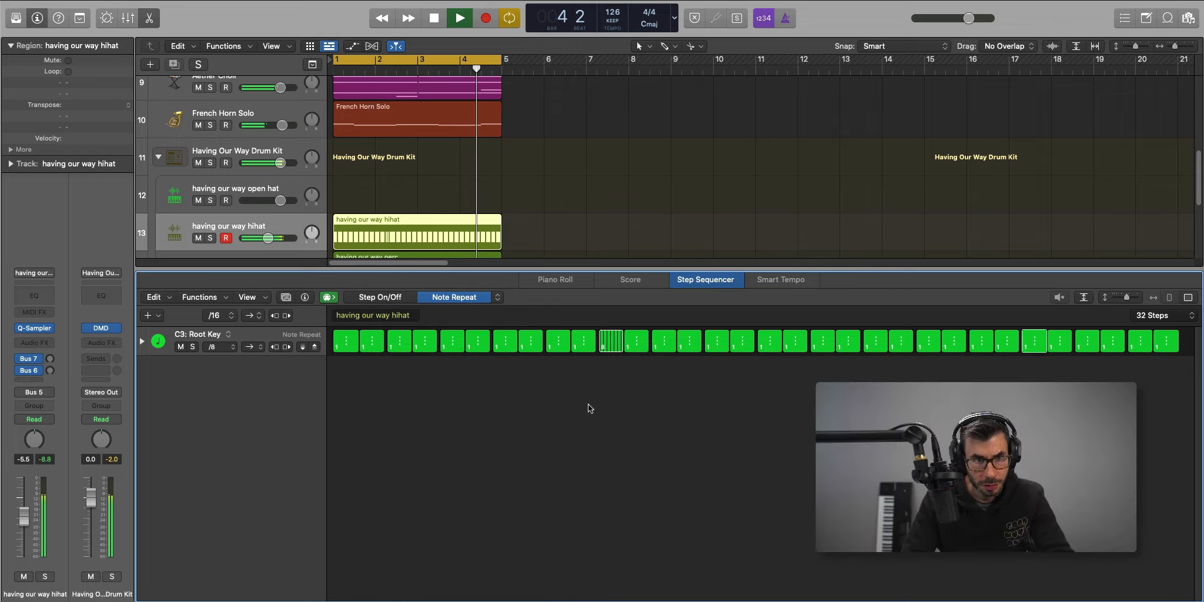
key("space")
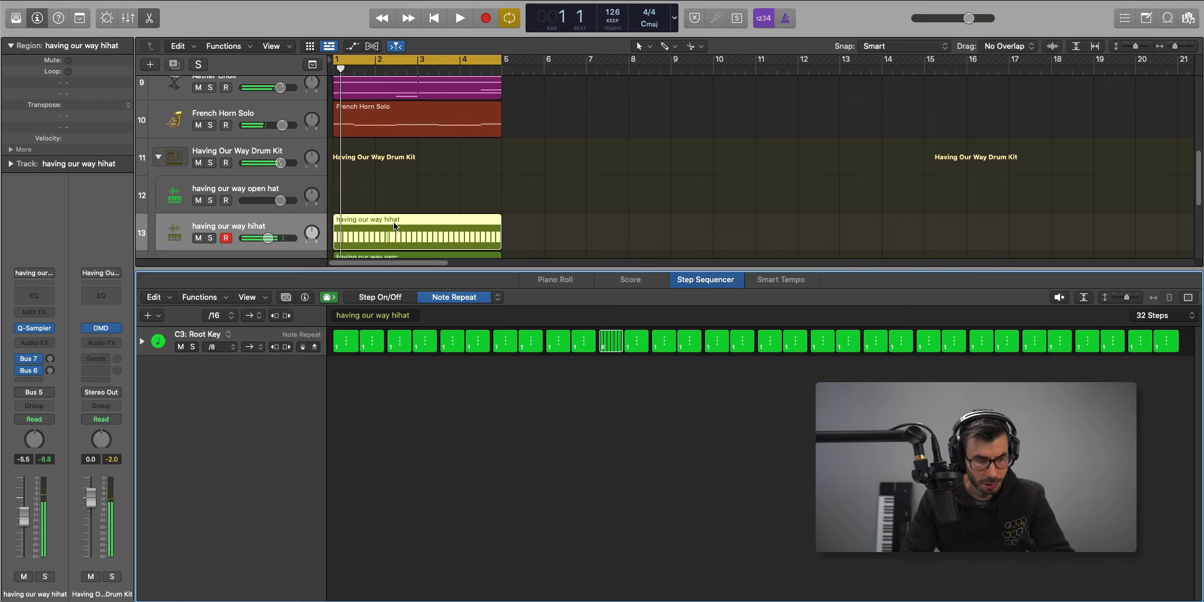
Create a pattern region on the open hat track and set its length to 32 steps.
key("e")
right_click(351, 364)
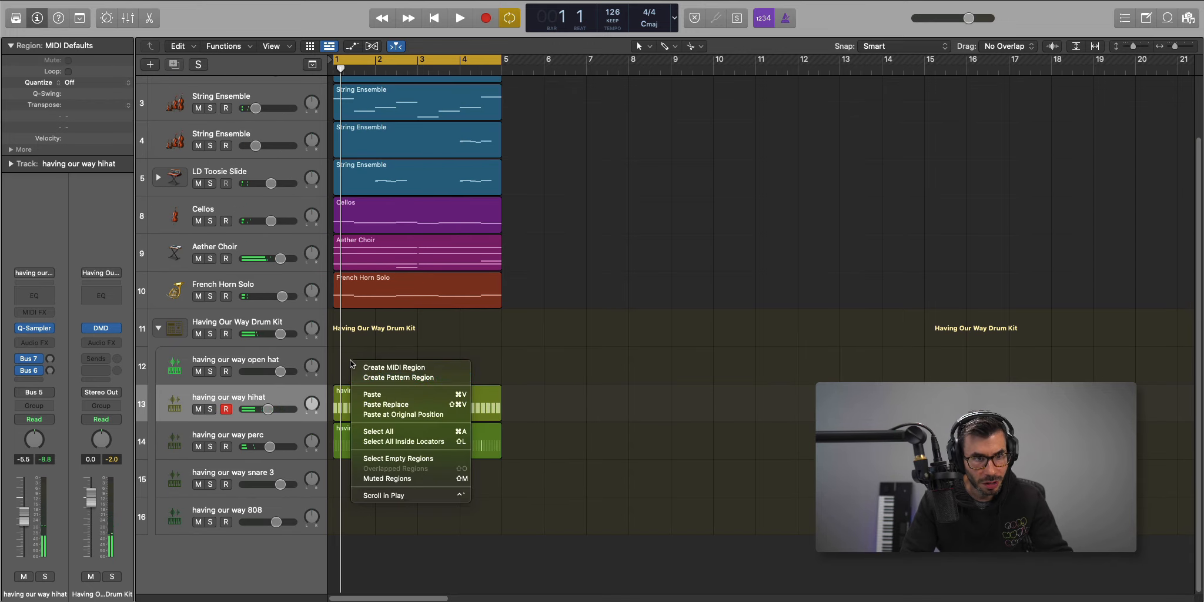
left_click(379, 377)
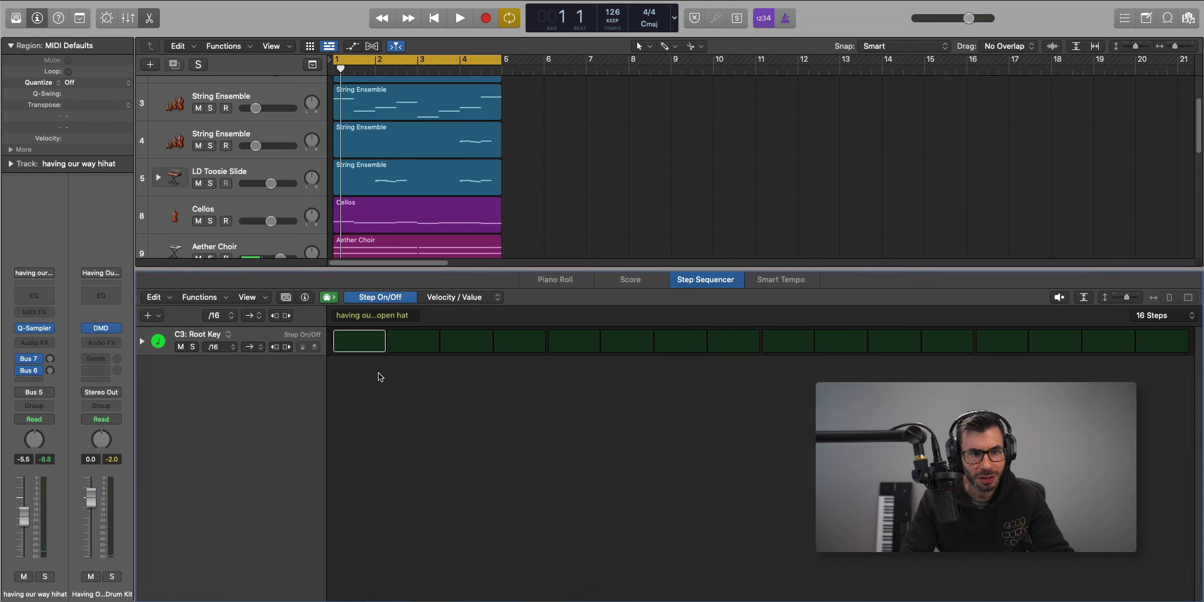
left_click(1149, 315)
left_click(1151, 337)
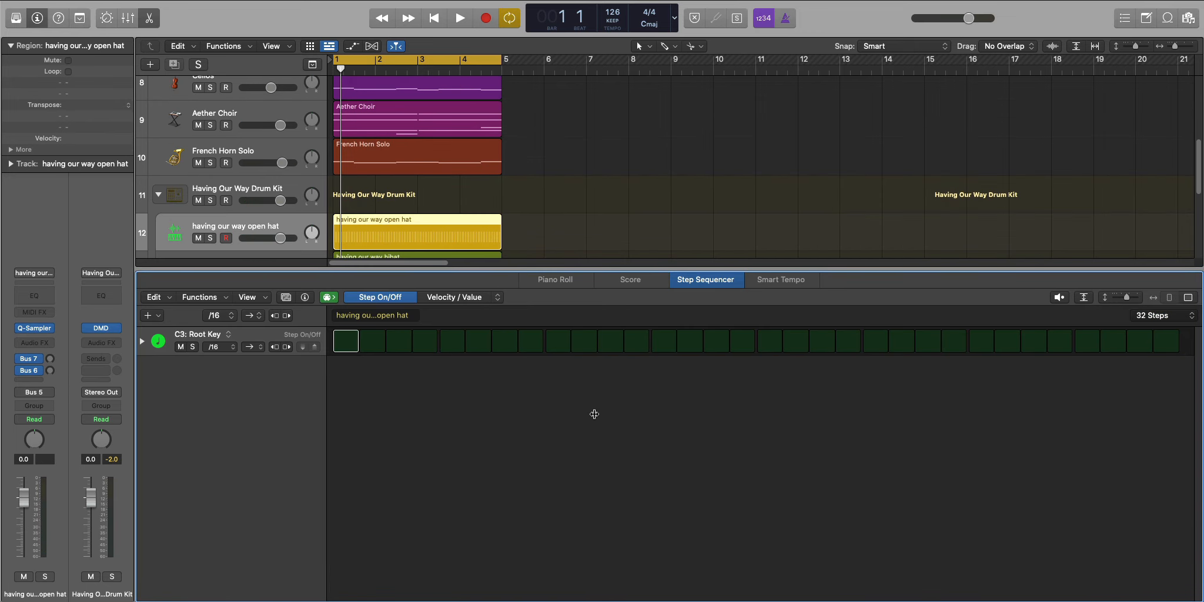
Turn on step 1 of the open hat pattern and play it with the loop.
key("space")
key("space")
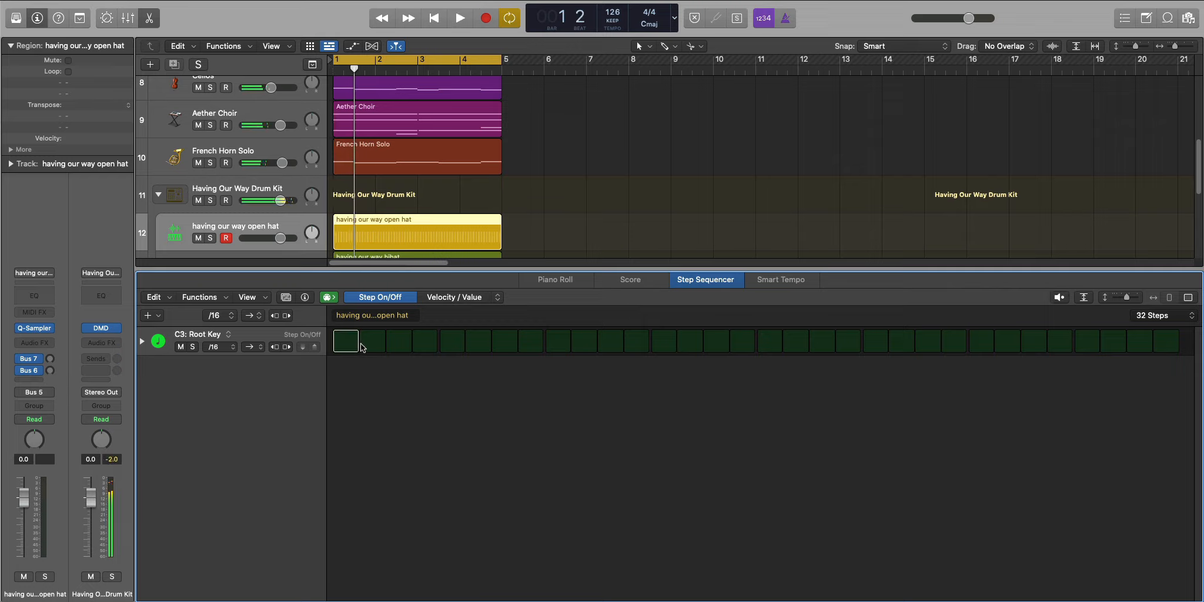
key("space")
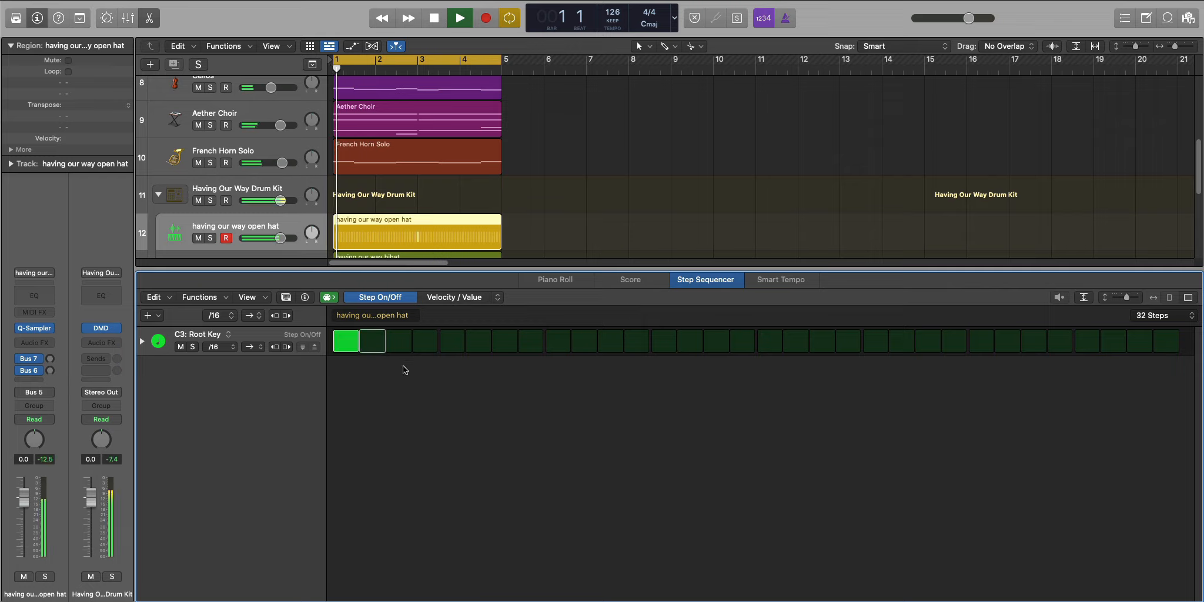
Turn on steps 7 and 13 of the open hat pattern and listen to it in the loop.
left_click(506, 344)
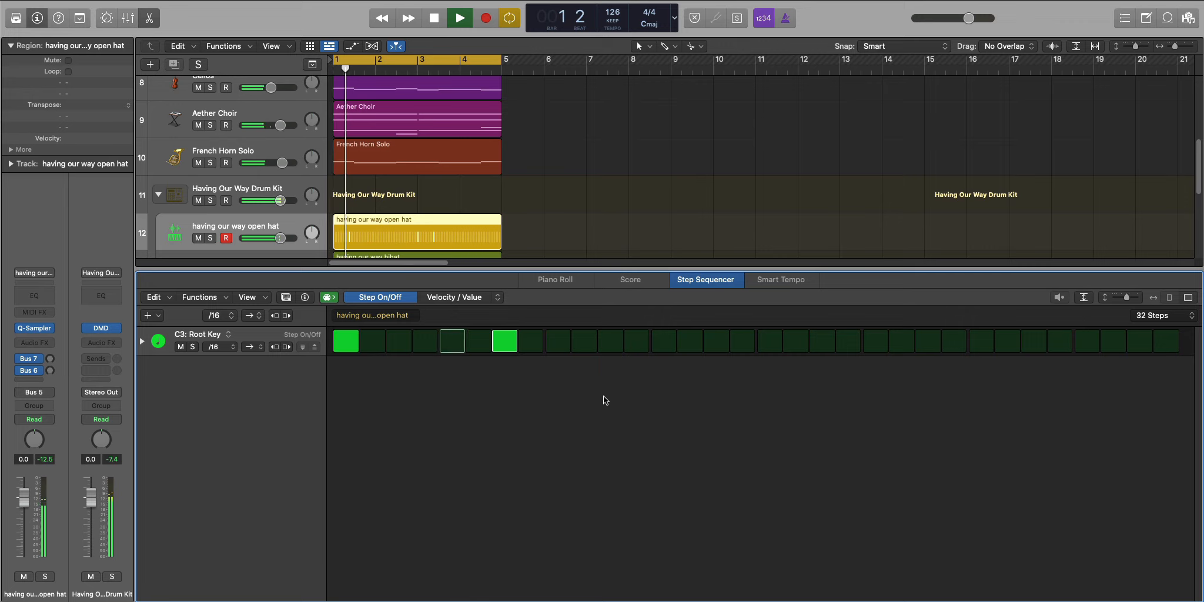
left_click(660, 346)
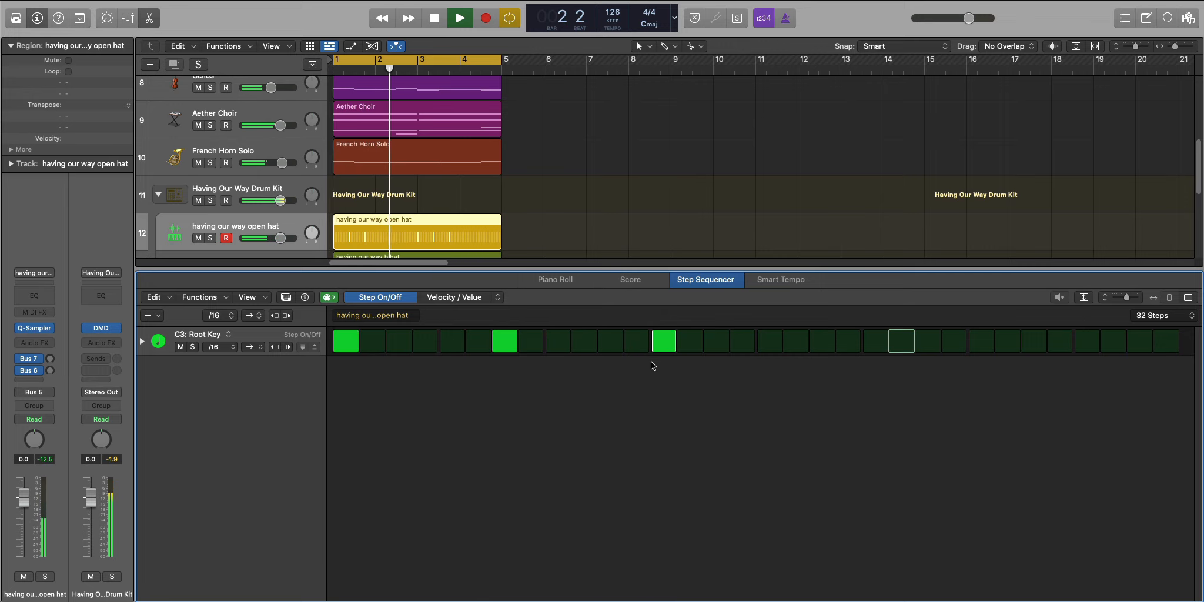
key("e")
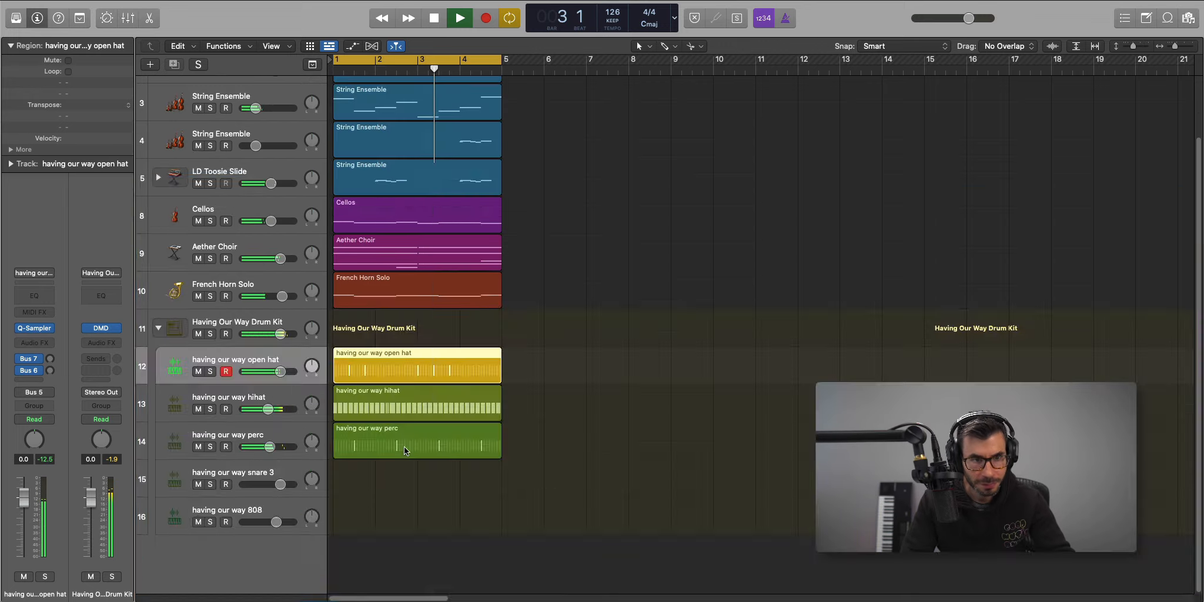
key("x")
key("x")
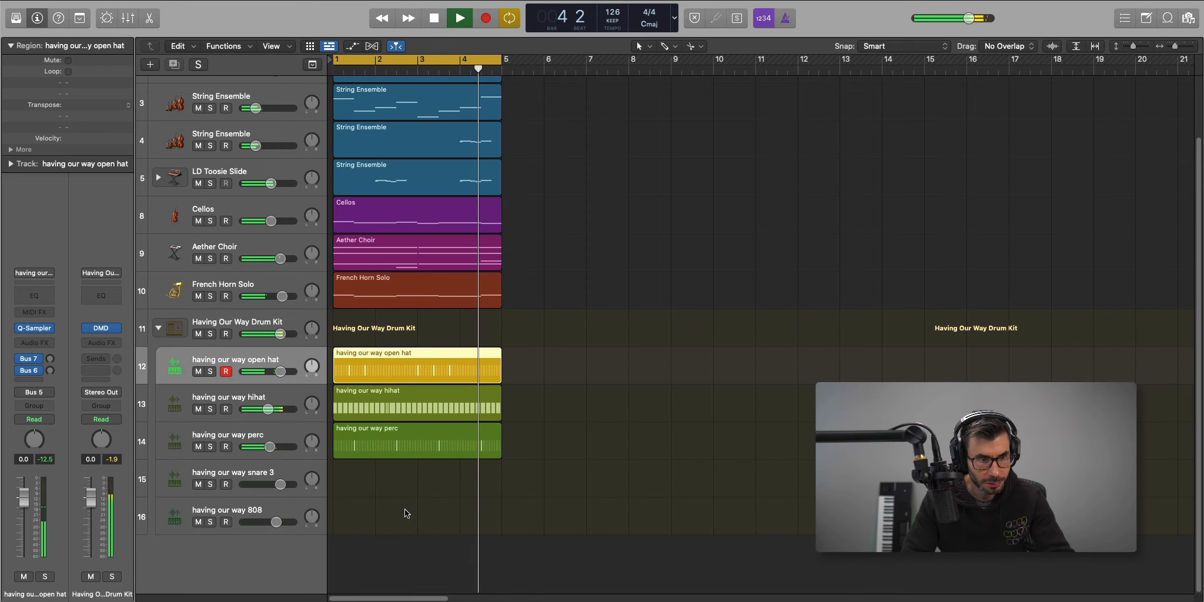
right_click(355, 478)
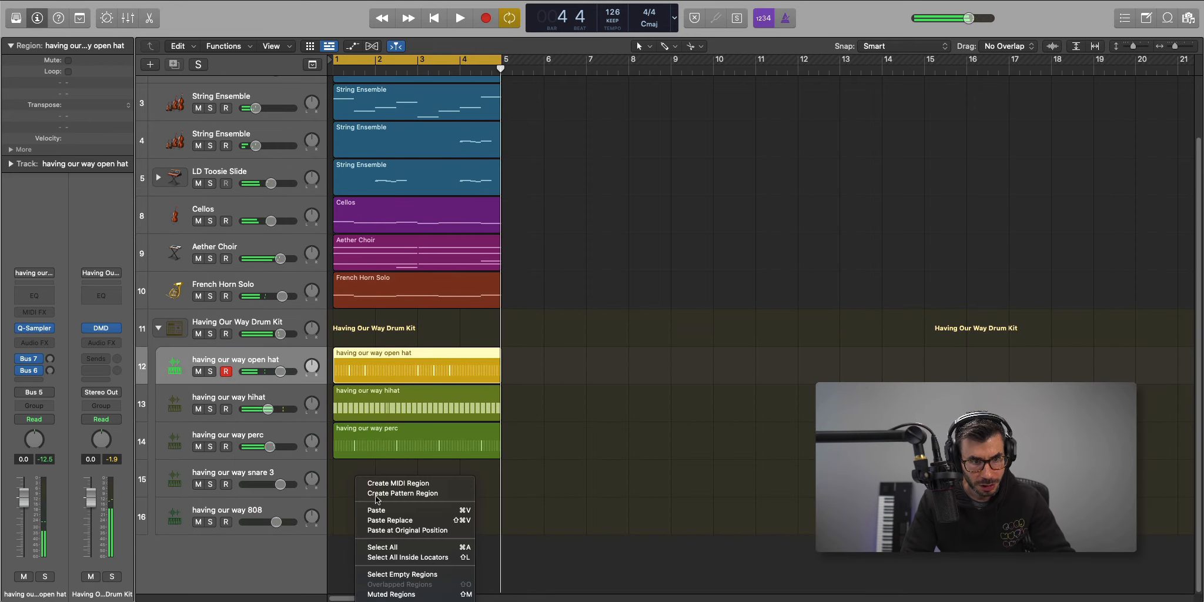
left_click(378, 494)
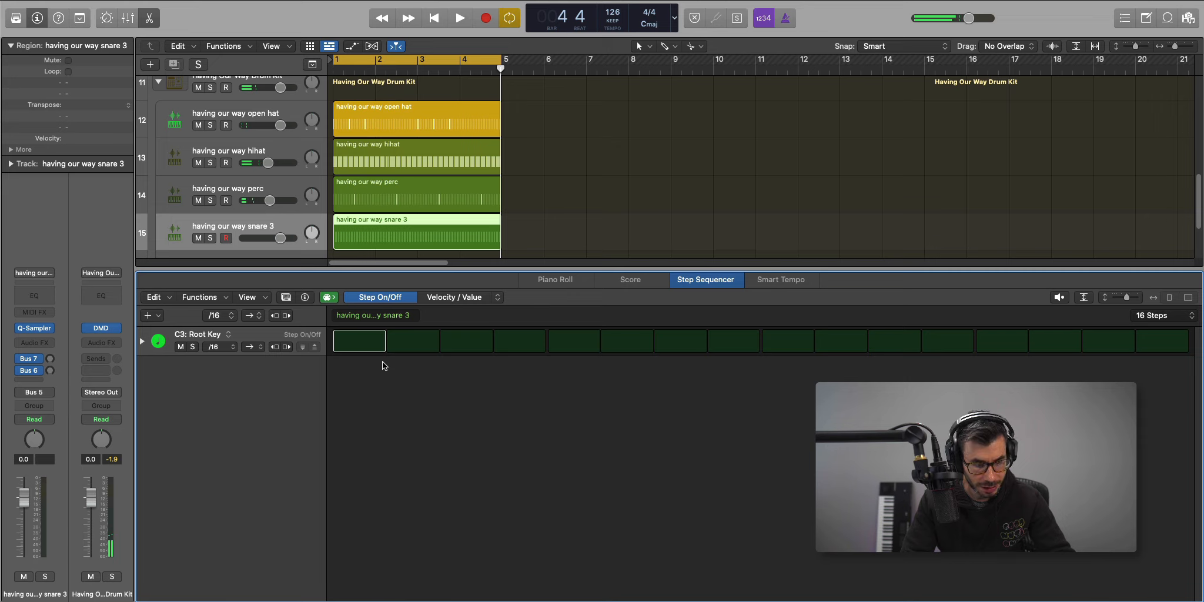
key("e")
key("Delete")
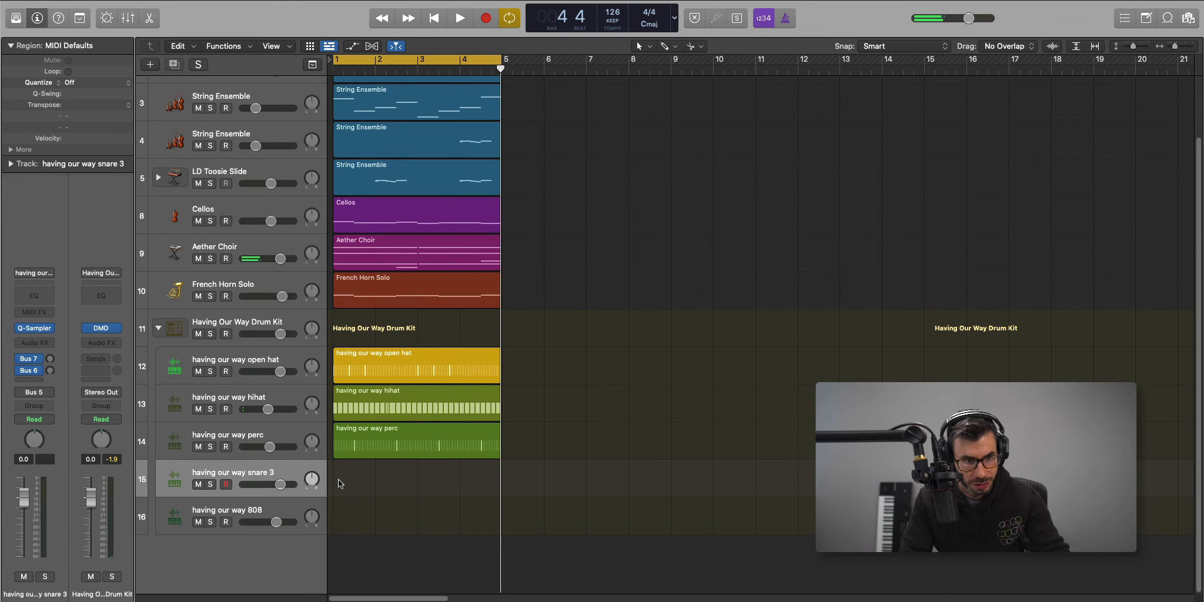
Create a MIDI region on the snare 3 track and extend it to bar 5.
right_click(356, 480)
left_click(356, 483)
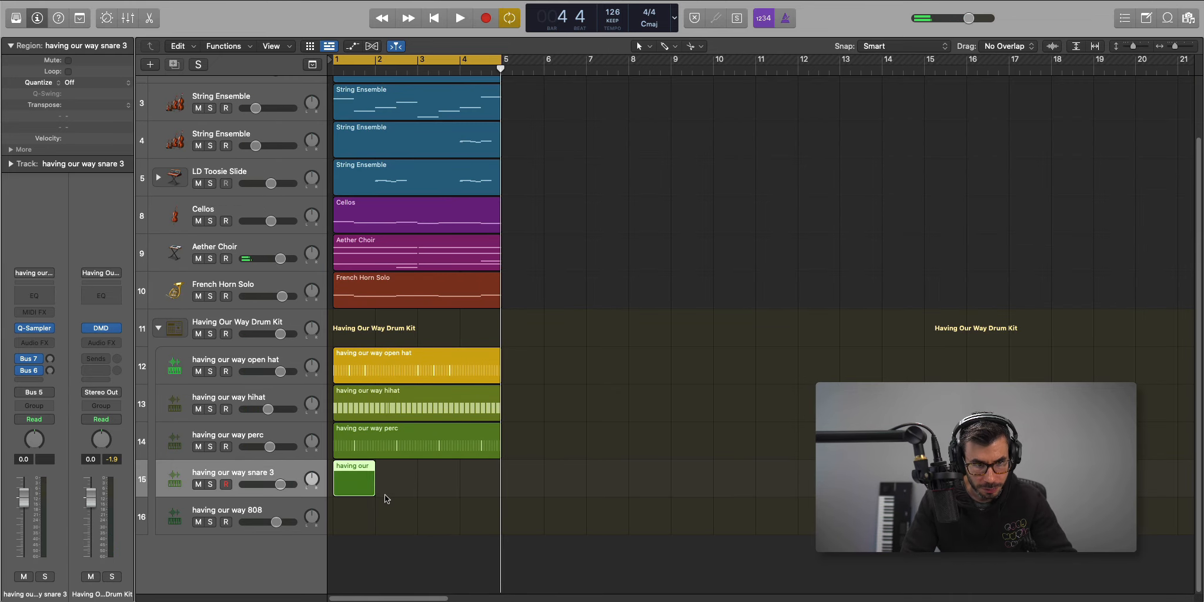
left_click_drag(375, 490, 500, 490)
Add three consecutive 1/16 C3 notes from beat 4 of bar 4 in the snare region and check them in playback.
key("e")
left_click(934, 454)
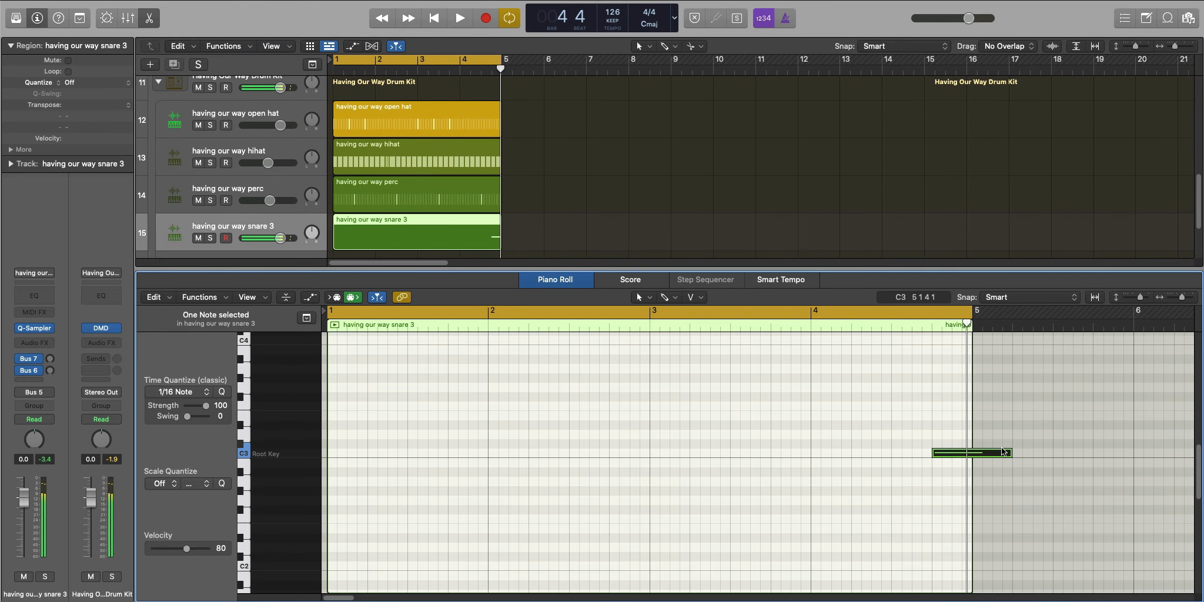
left_click_drag(1003, 452, 947, 453)
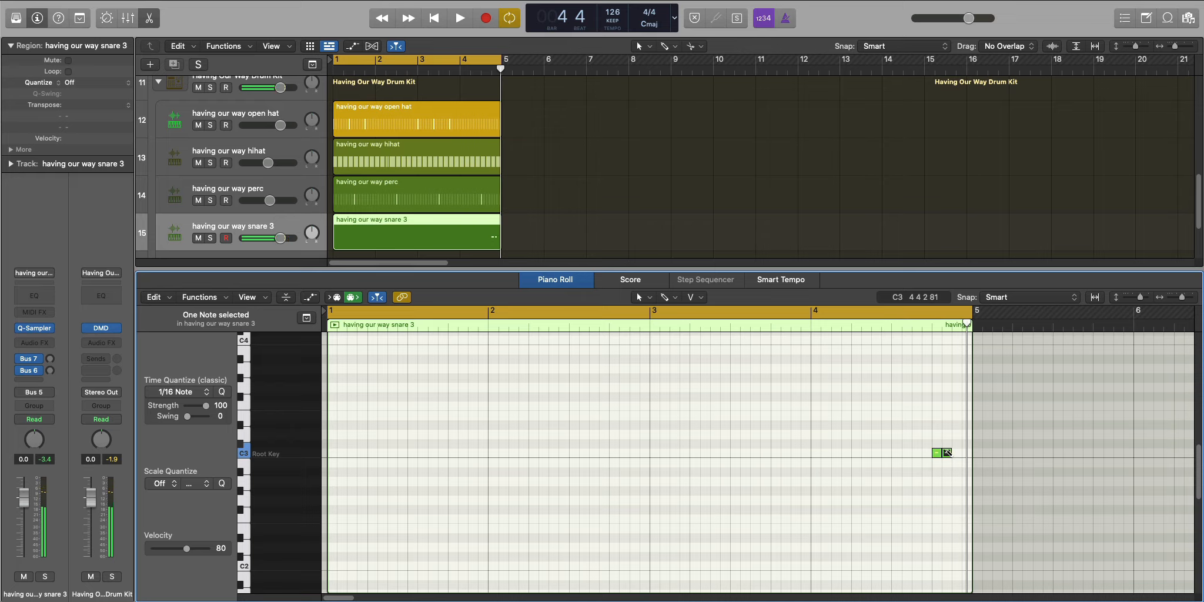
key("space")
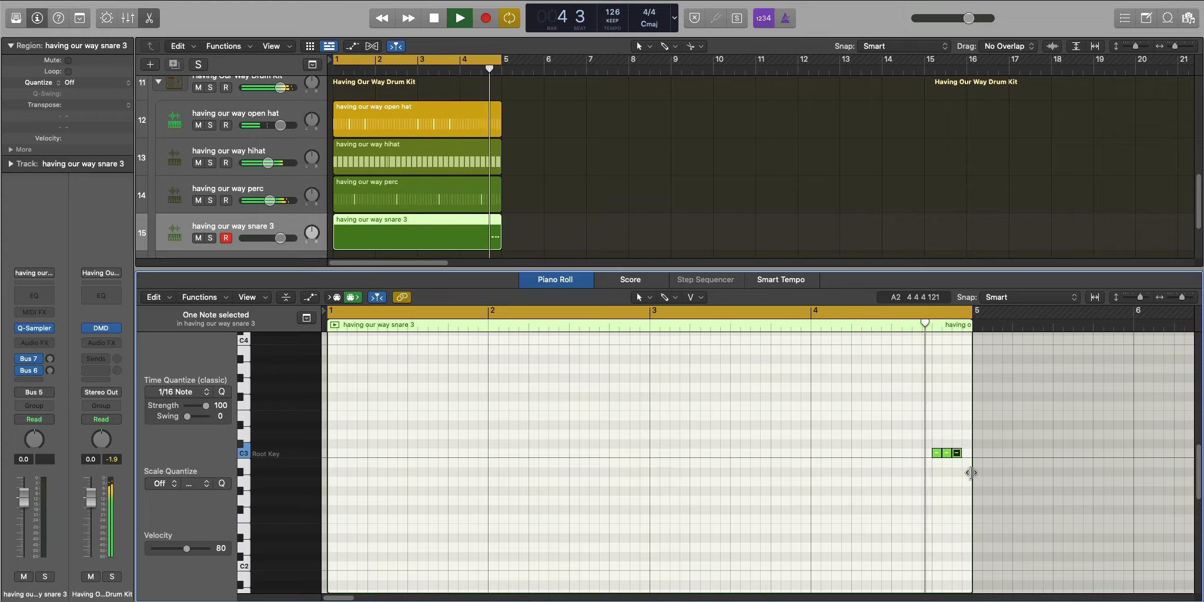
key("p")
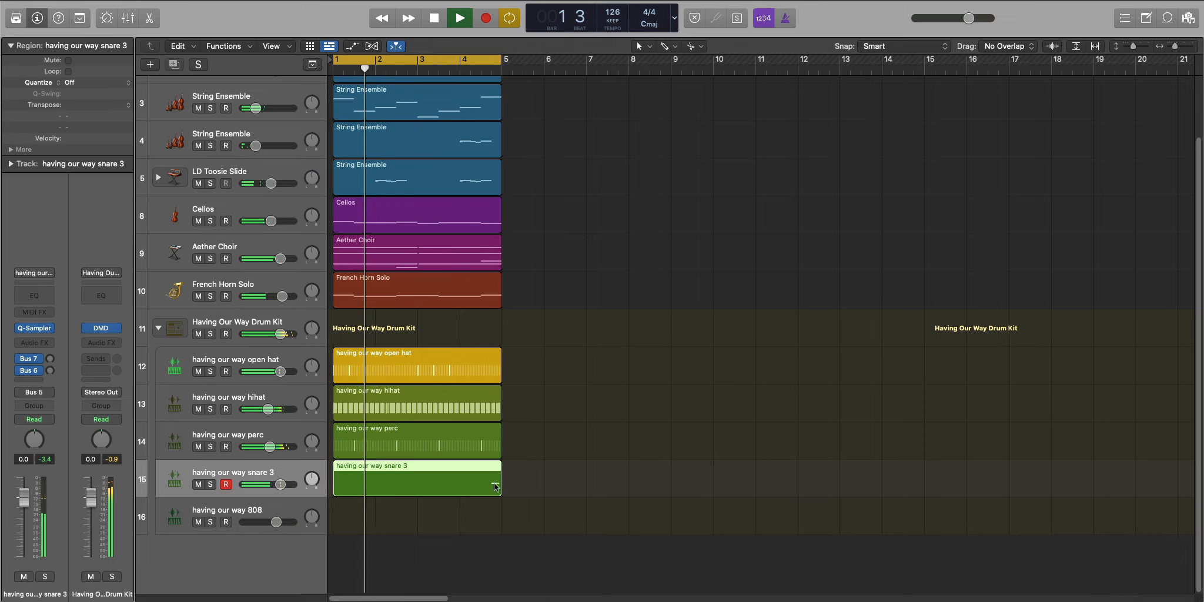
key("space")
Create a MIDI region on the 808 track and extend it to bar 5.
right_click(355, 511)
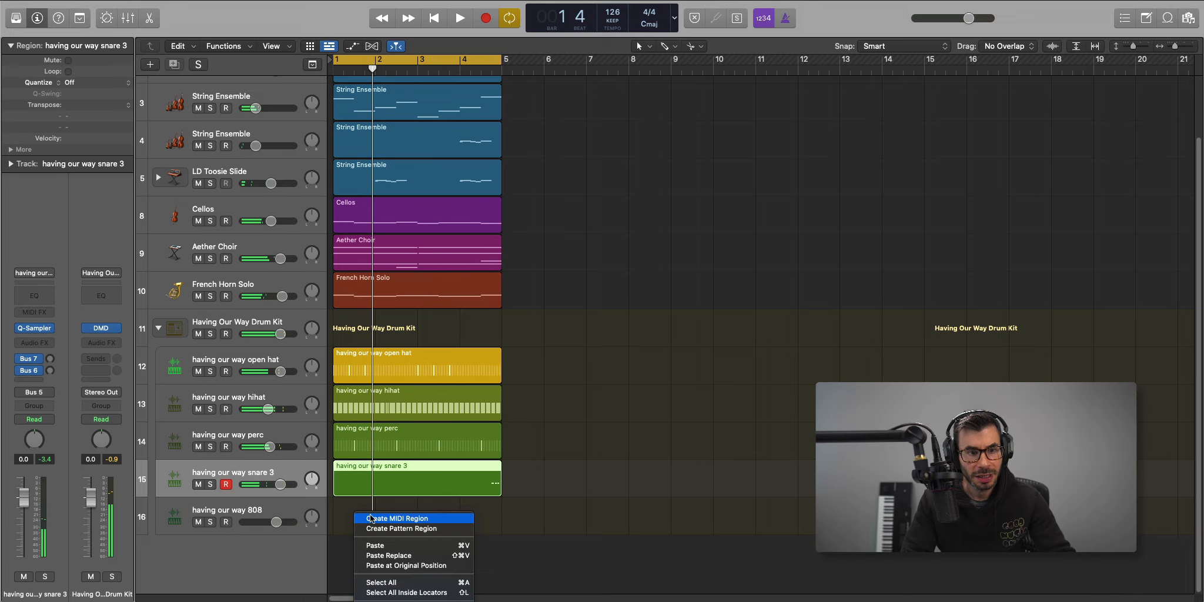
left_click(405, 519)
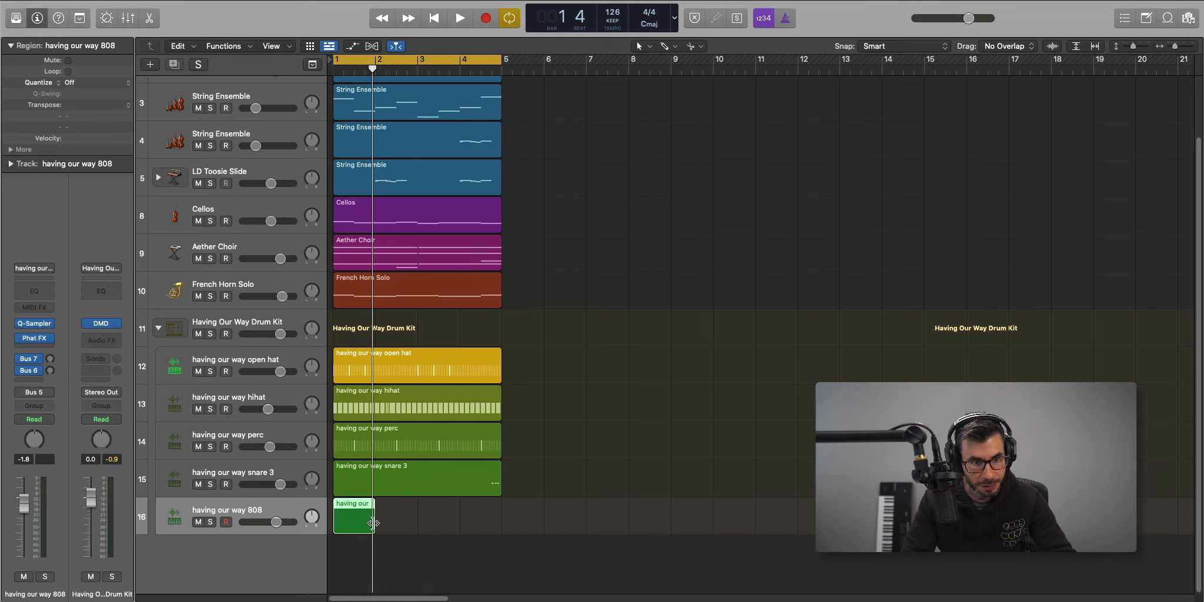
left_click_drag(373, 524, 501, 523)
Place short 808 notes in bar 1: C#3 on beat 1, B2 halfway through beat 2 and C#3 on beat 4.
double_click(482, 517)
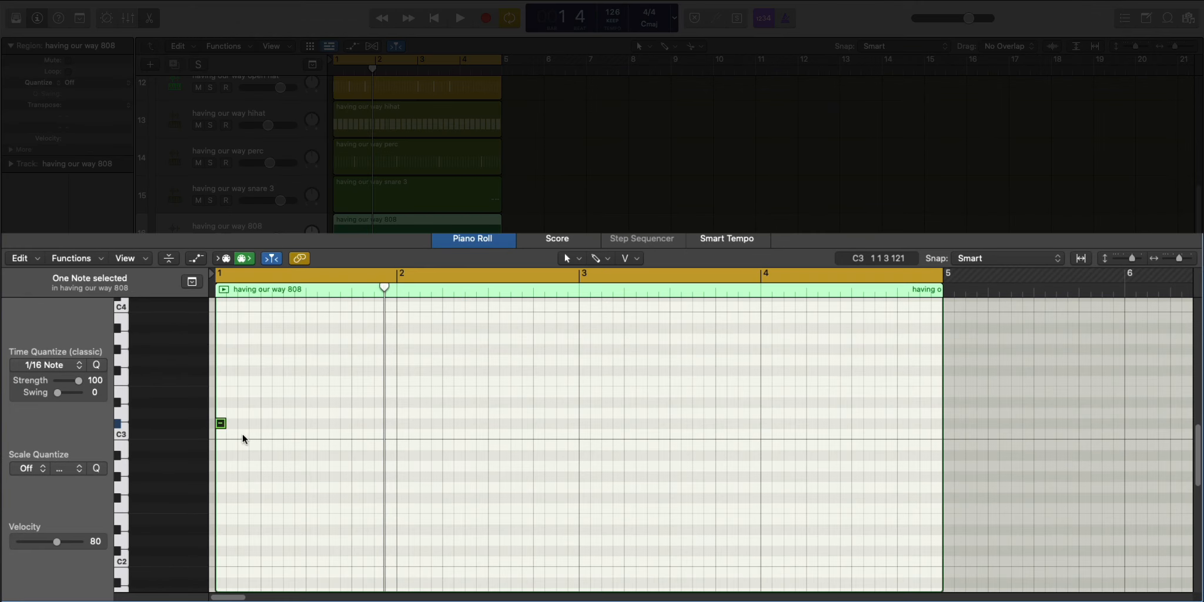
key("space")
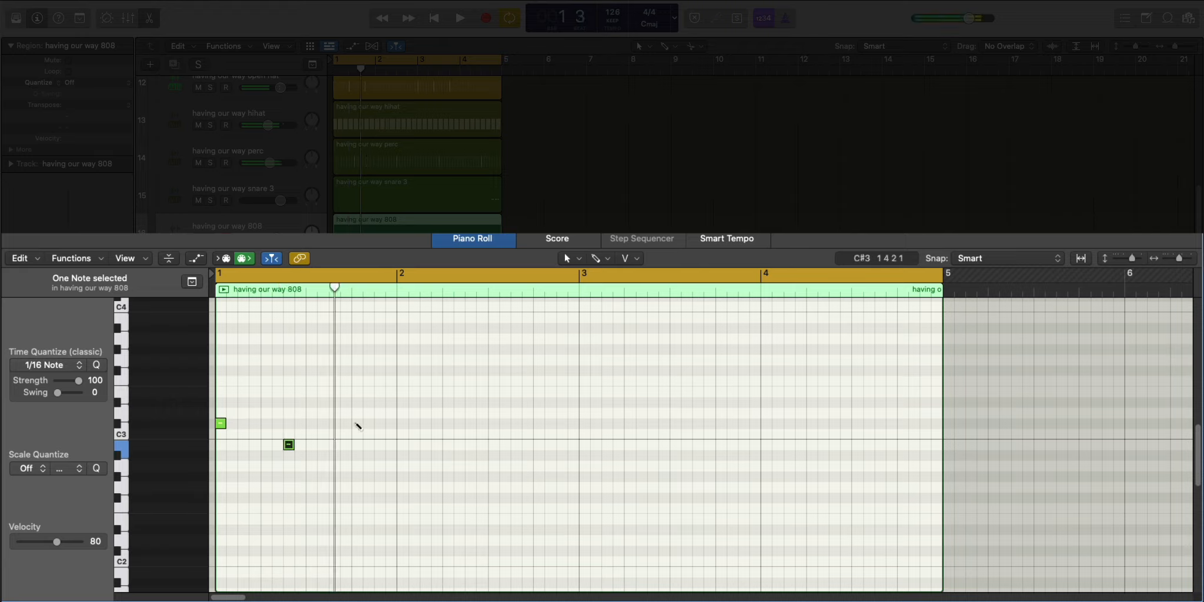
left_click(334, 424)
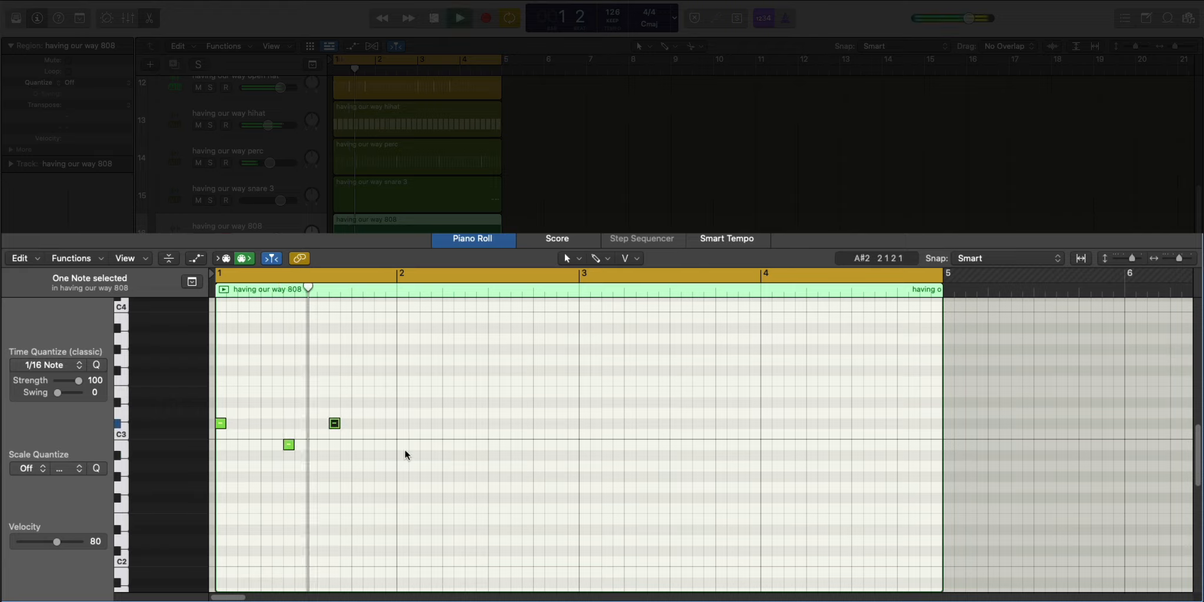
key("space")
left_click(350, 423)
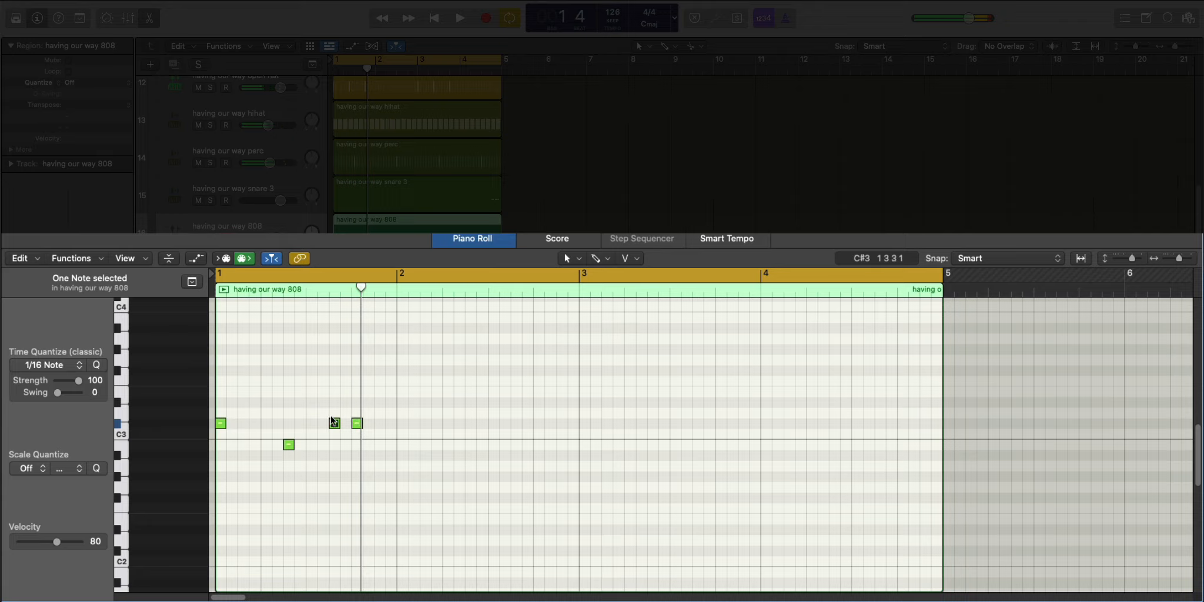
key("Delete")
key("space")
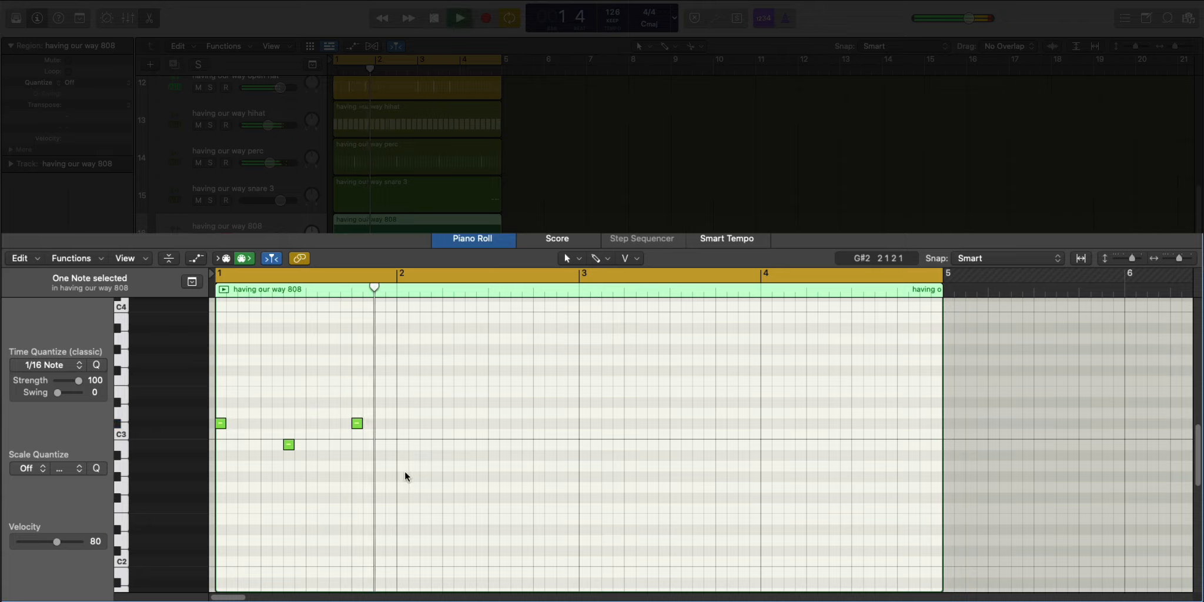
Copy the three 808 notes from bar 1 to bar 3 and play the result.
left_click_drag(405, 476, 218, 393)
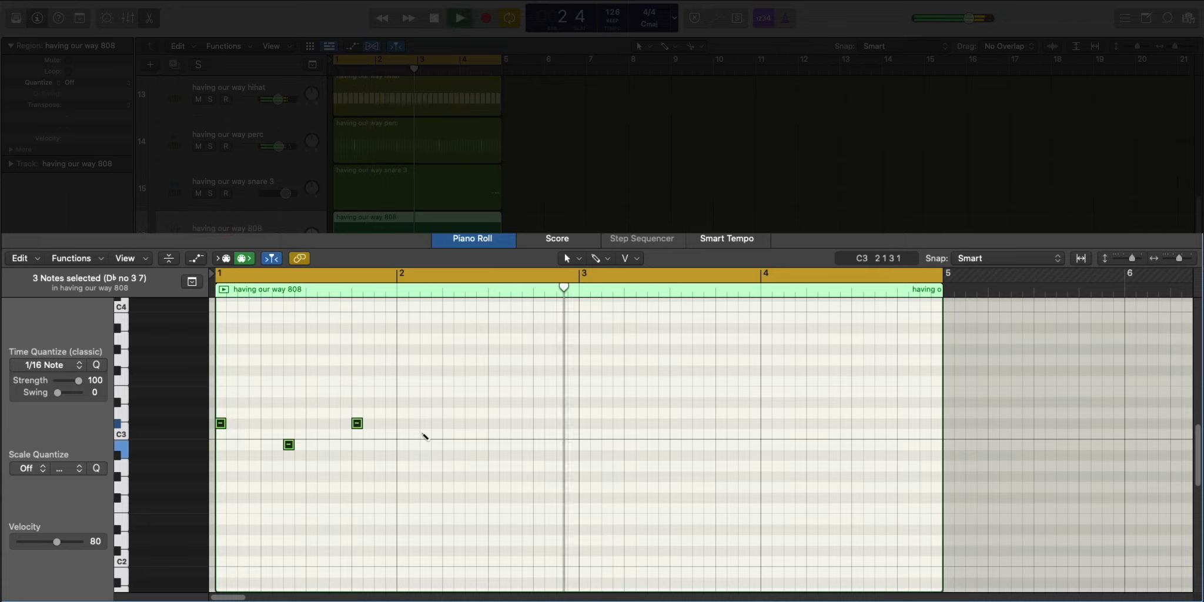
key("super+r")
key("space")
left_click_drag(400, 422, 582, 423)
key("space")
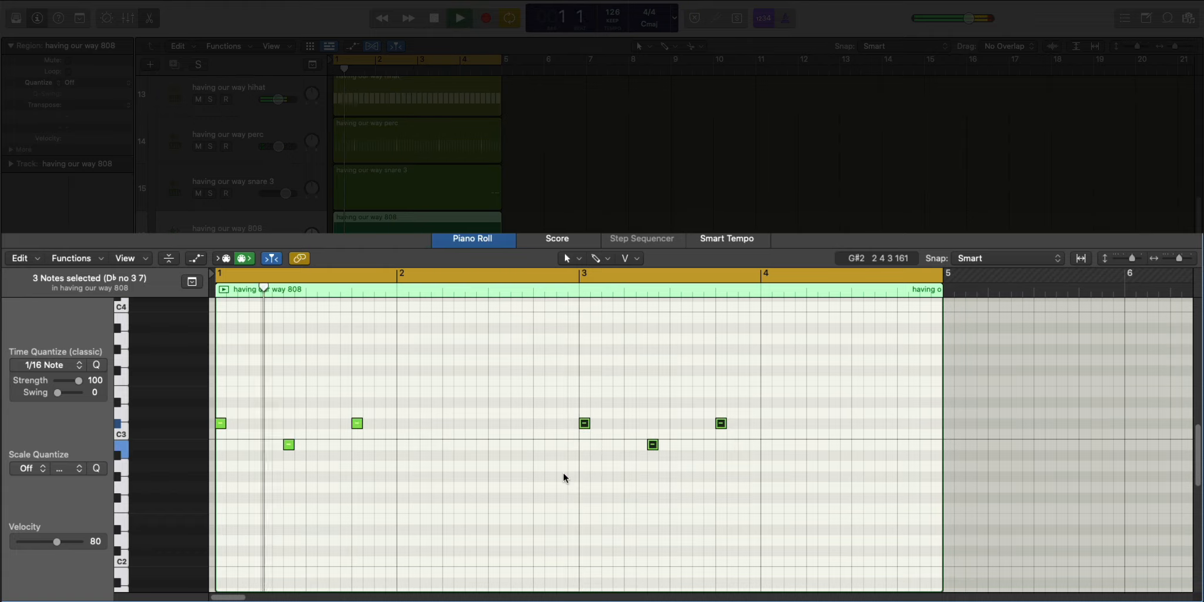
left_click(563, 477)
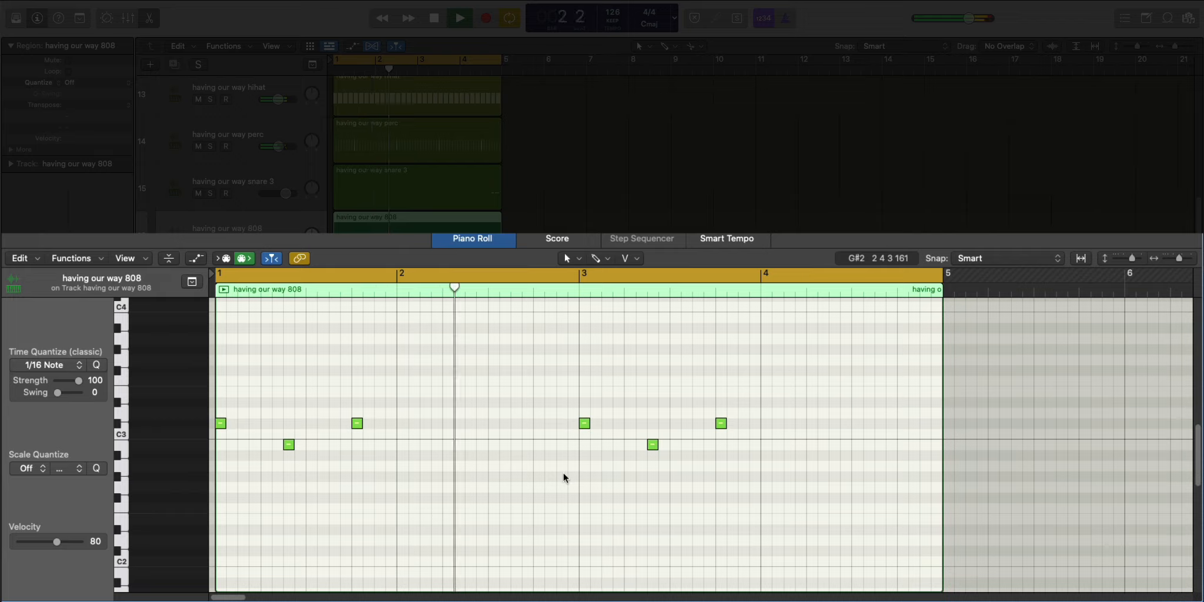
Transpose all six 808 notes down three octaves and listen to the full beat.
key("super+a")
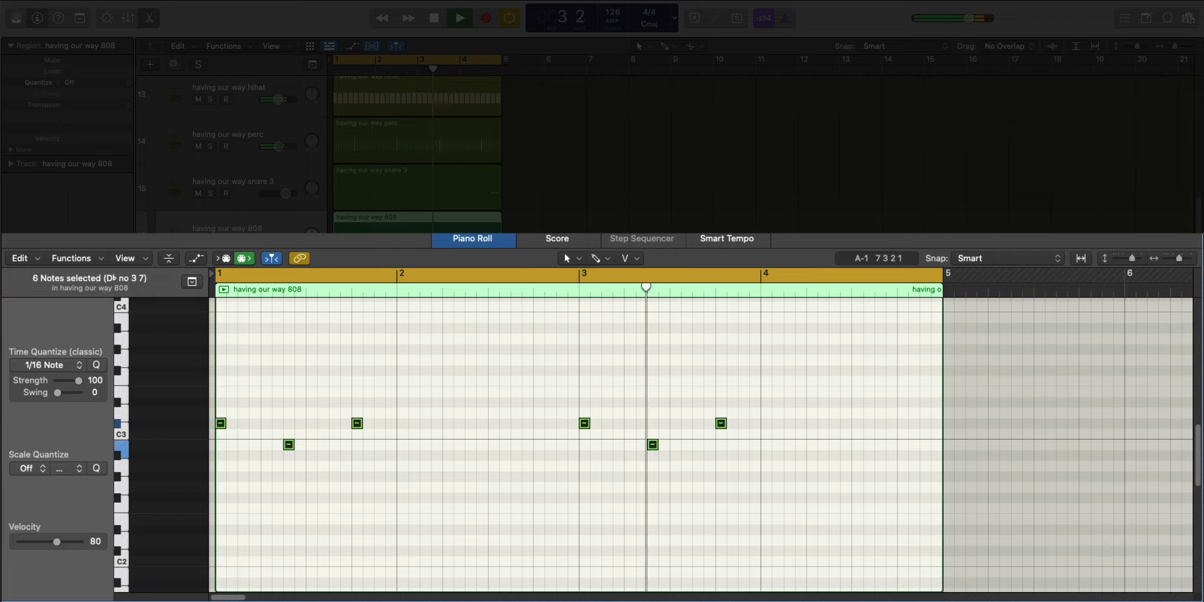
key("alt+shift+Down")
key("alt+shift+Down")
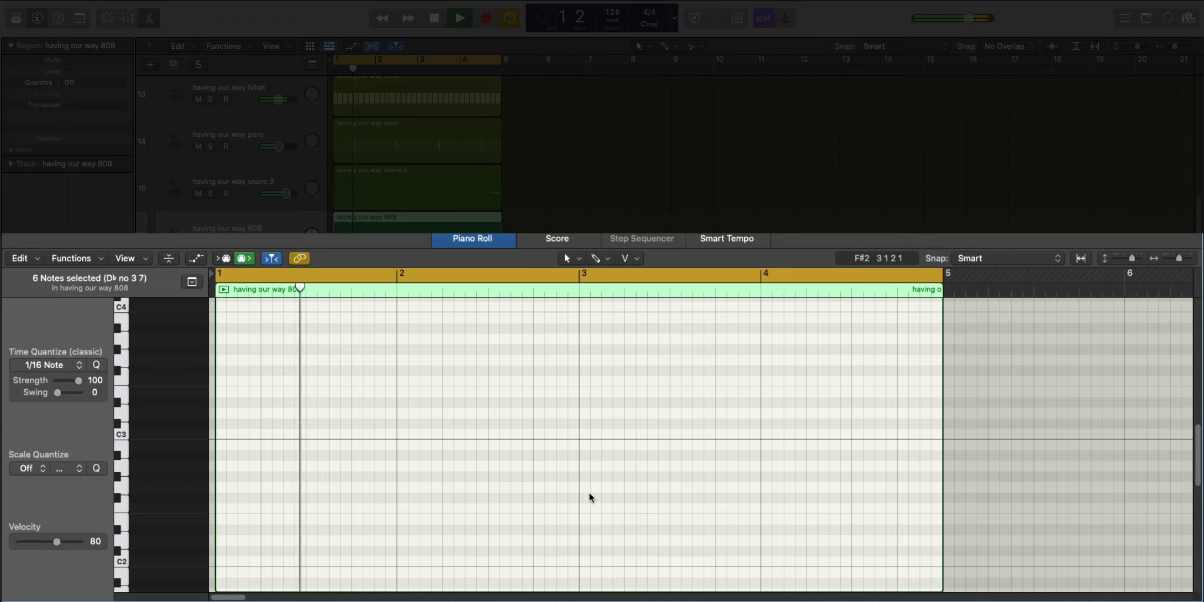
scroll(589, 492, "down", 10)
key("space")
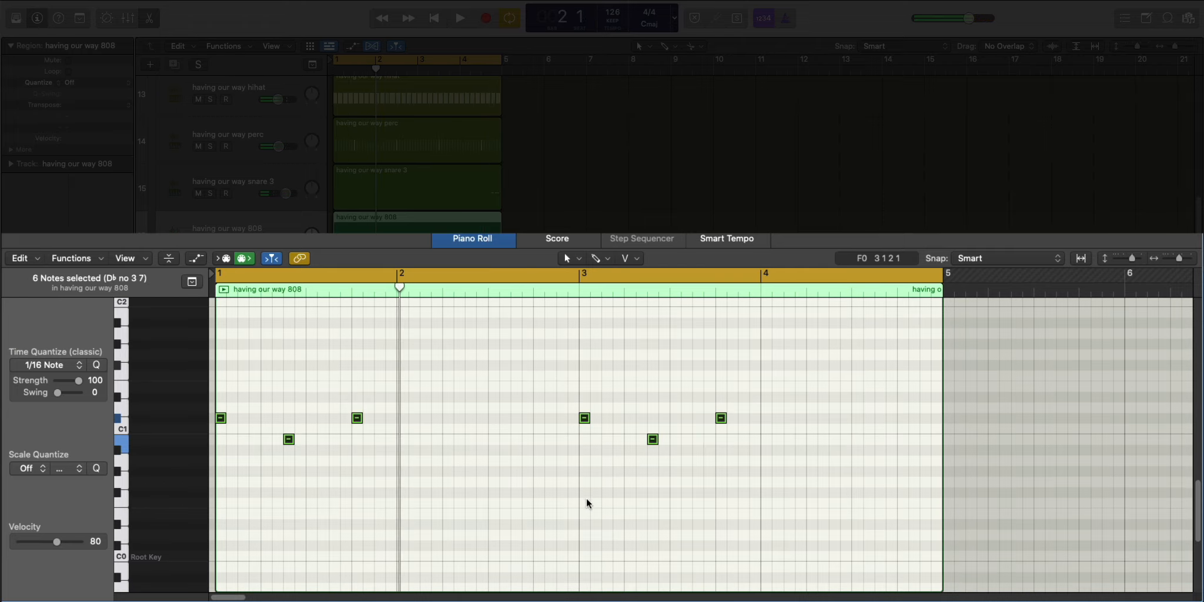
key("alt+shift+Down")
key("space")
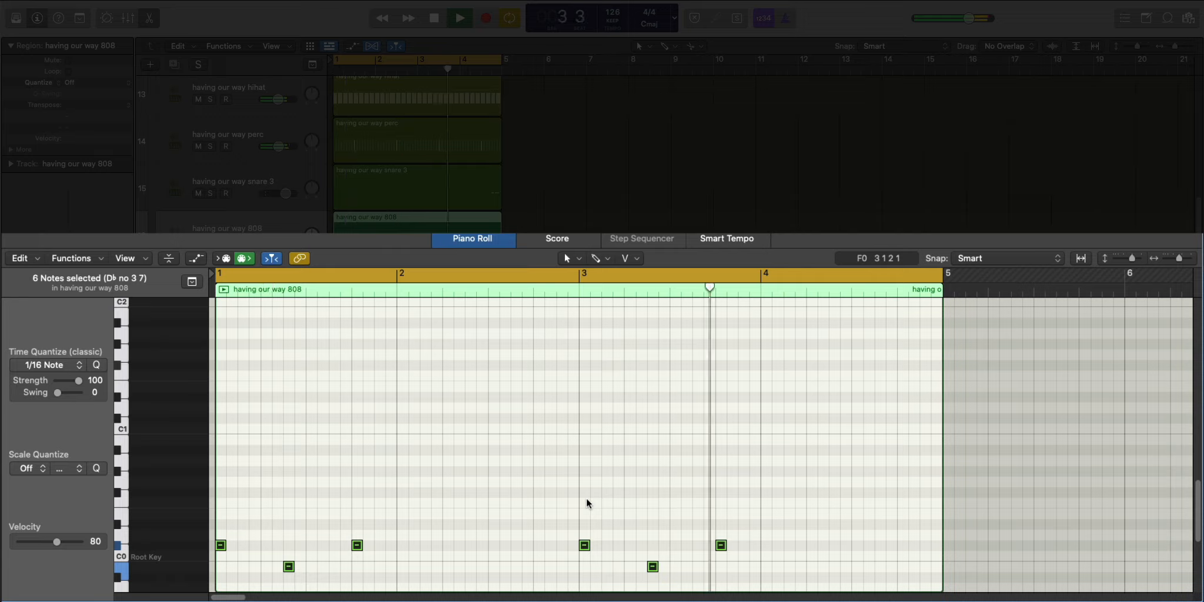
key("e")
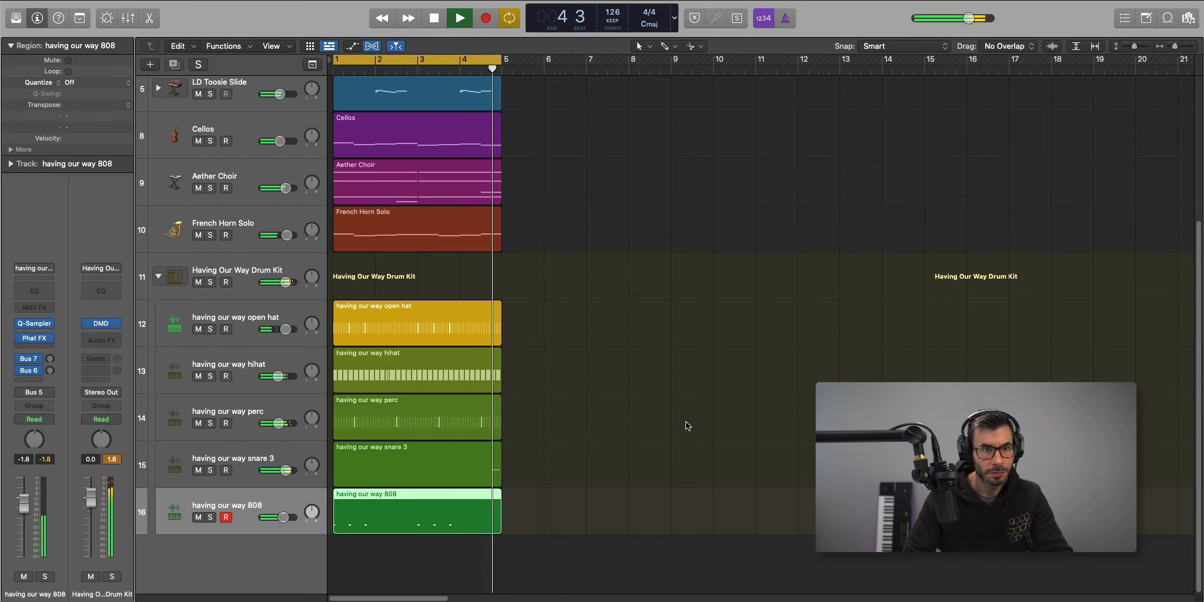
left_click(627, 473, "ctrl+alt")
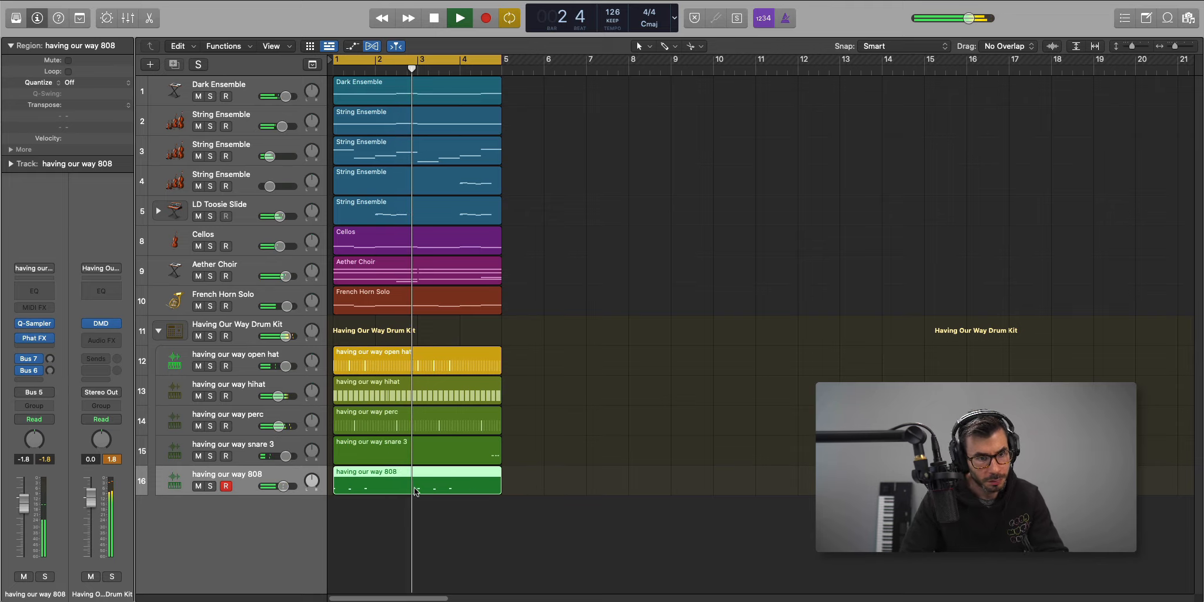
key("space")
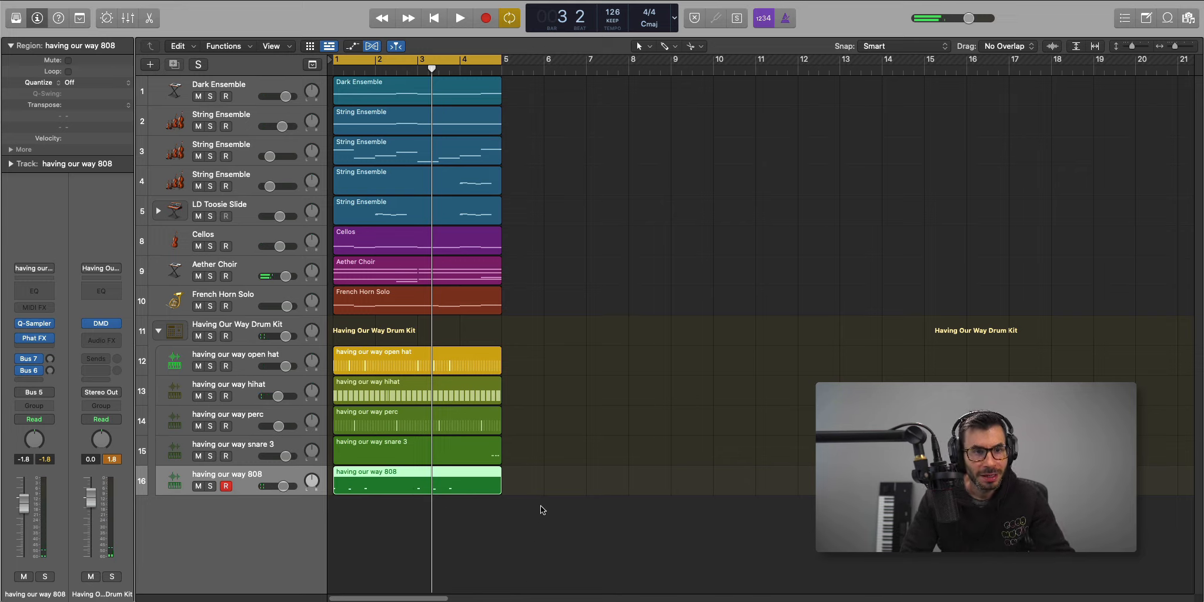
Bounce the eight melody regions in place to a new track, muting the sources and using Overload Protection Only normalization.
left_click_drag(547, 315, 393, 122)
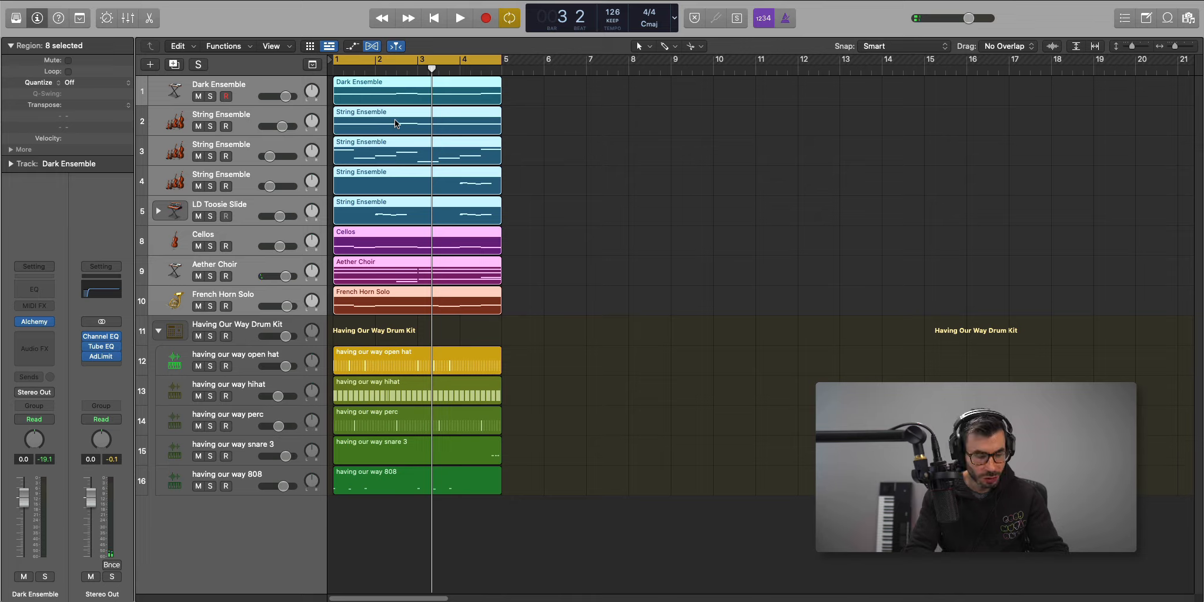
key("ctrl+b")
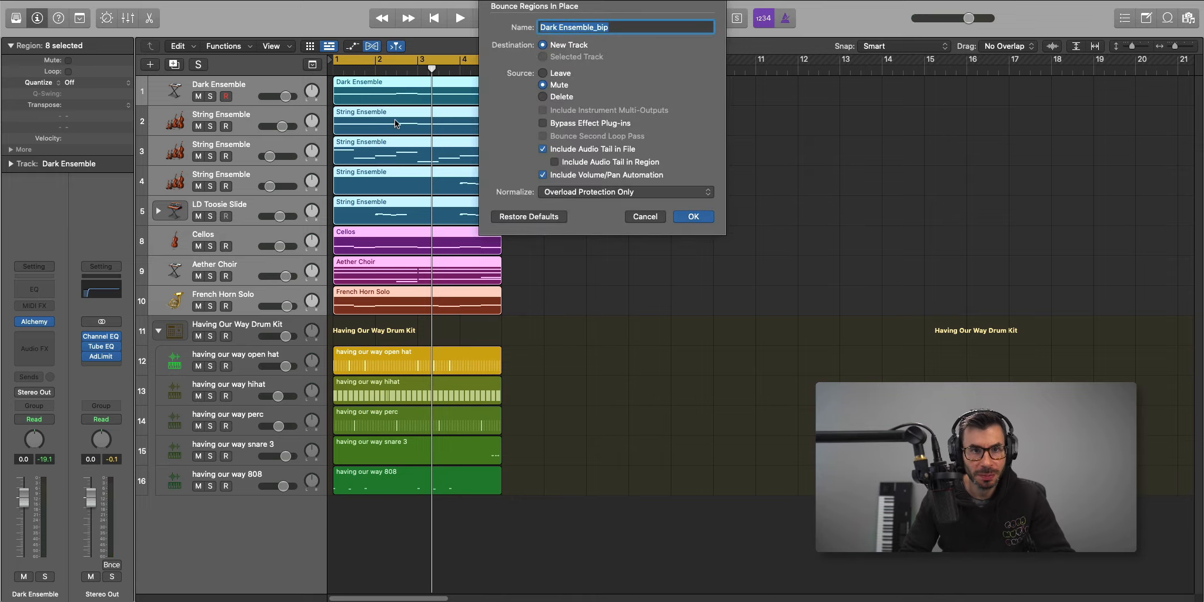
key("Return")
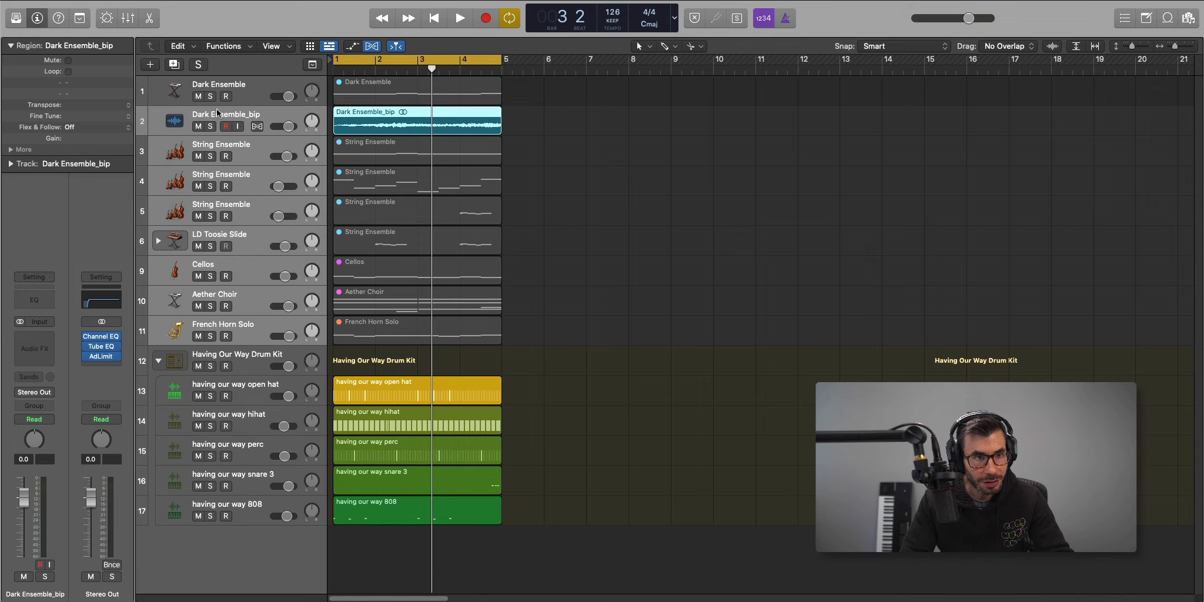
Place the bounced melody track below the 808 track and move its region to bar 5.
left_click_drag(216, 113, 226, 526)
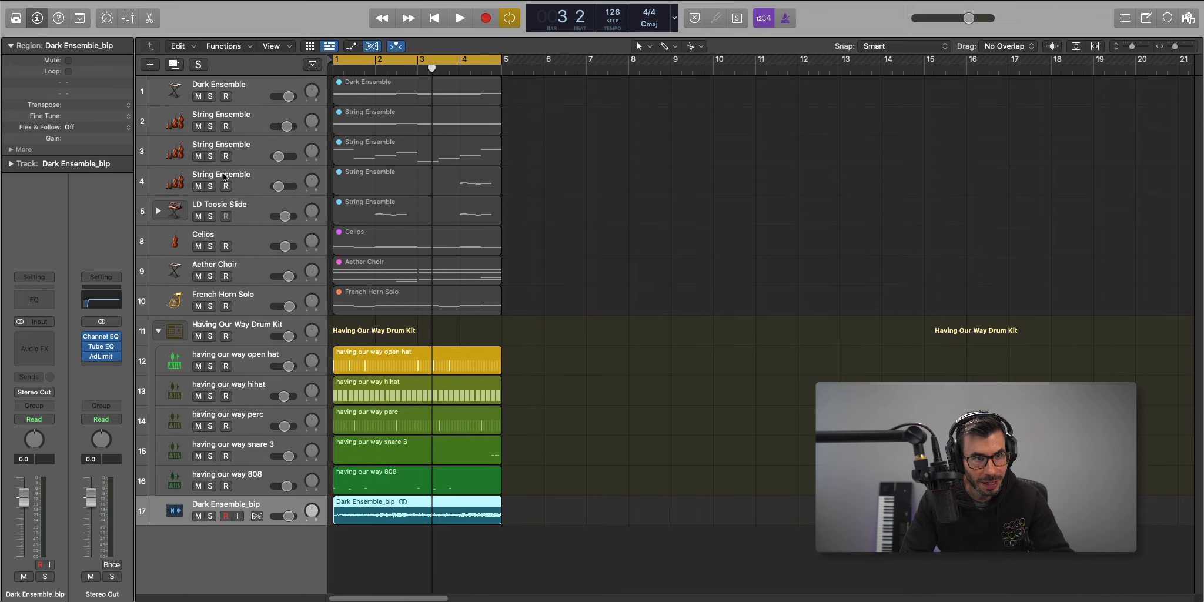
left_click_drag(447, 516, 616, 516)
Repeat the five drum regions from bar 5 and unmute the eight original melody regions.
left_click_drag(533, 473, 407, 364)
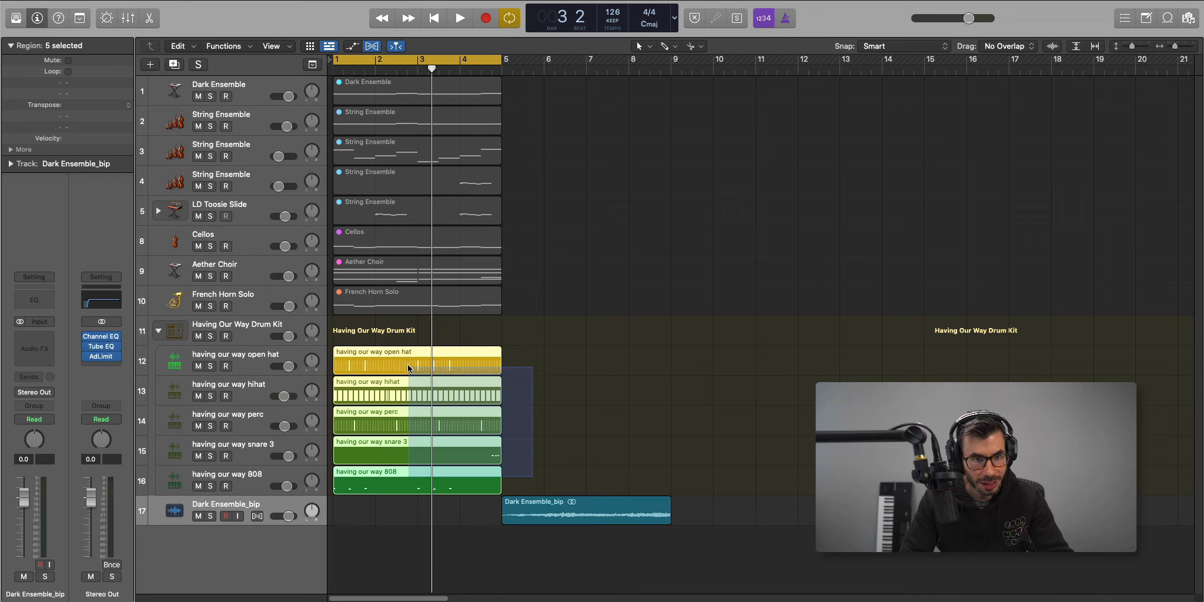
key("super+r")
left_click_drag(590, 315, 347, 83)
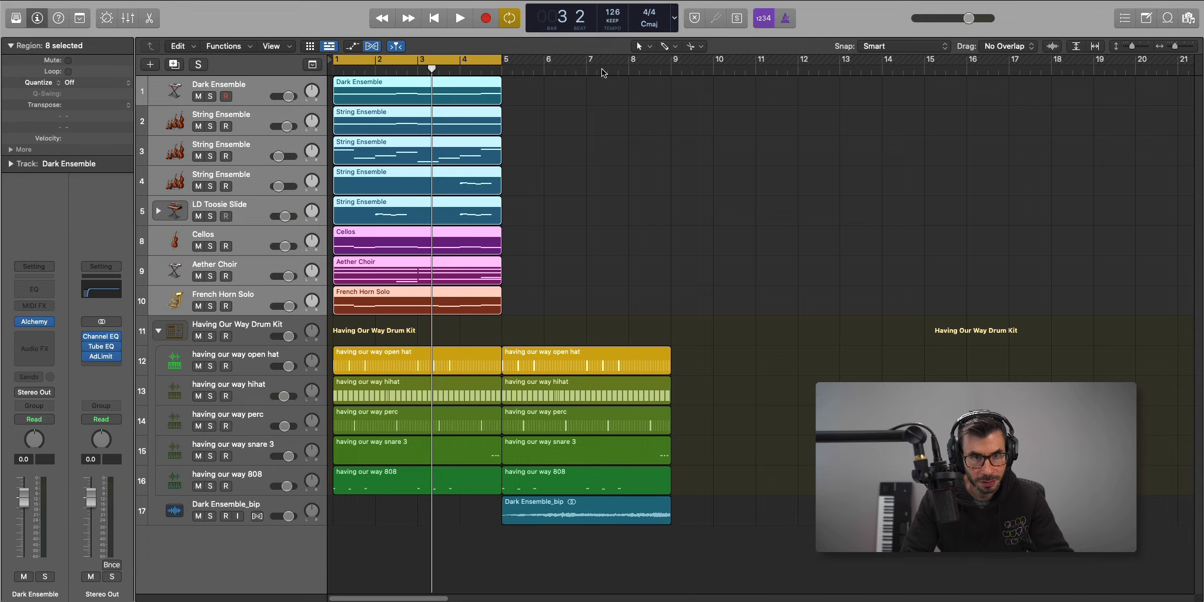
Set the cycle range to the bounced melody region in bars 5–9 and solo its track to hear it.
left_click(536, 515)
key("u")
key("space")
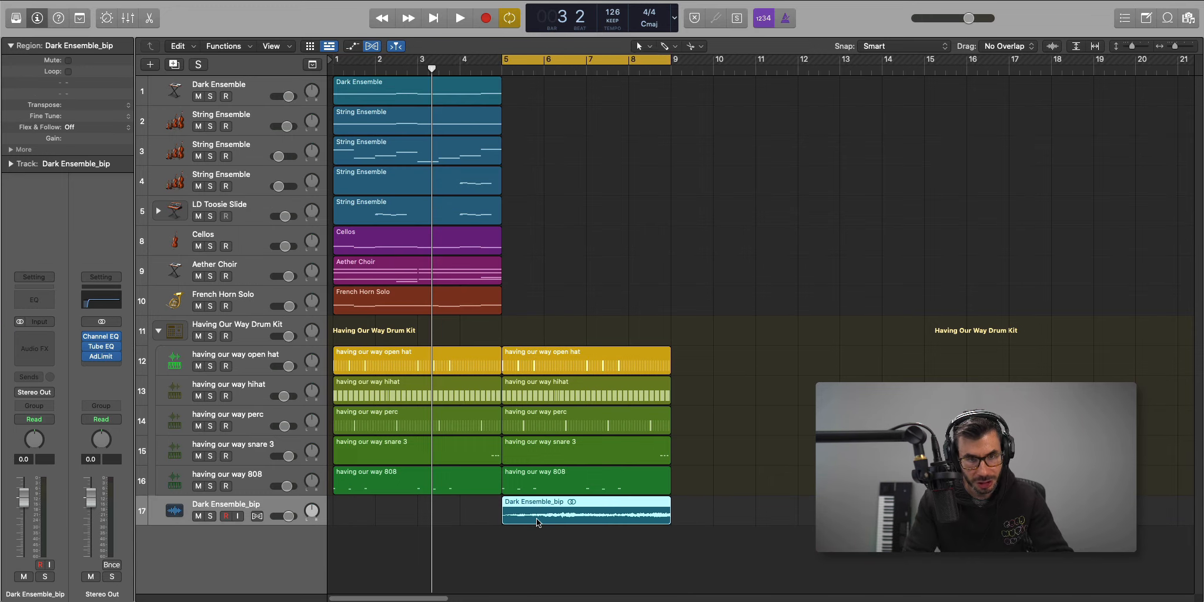
key("ctrl+s")
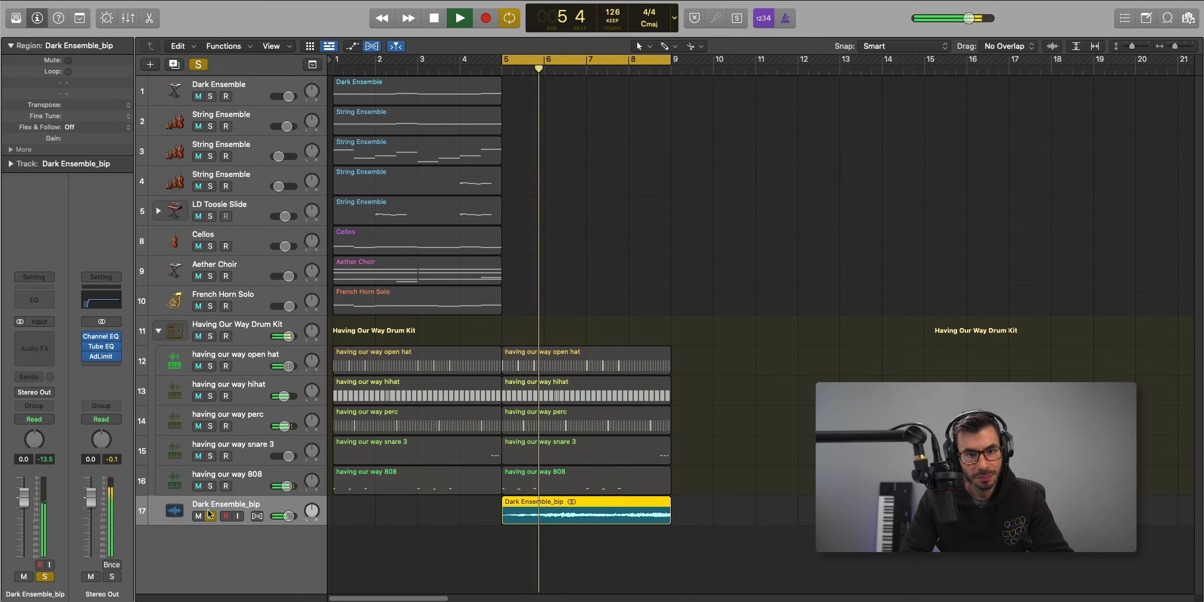
key("space")
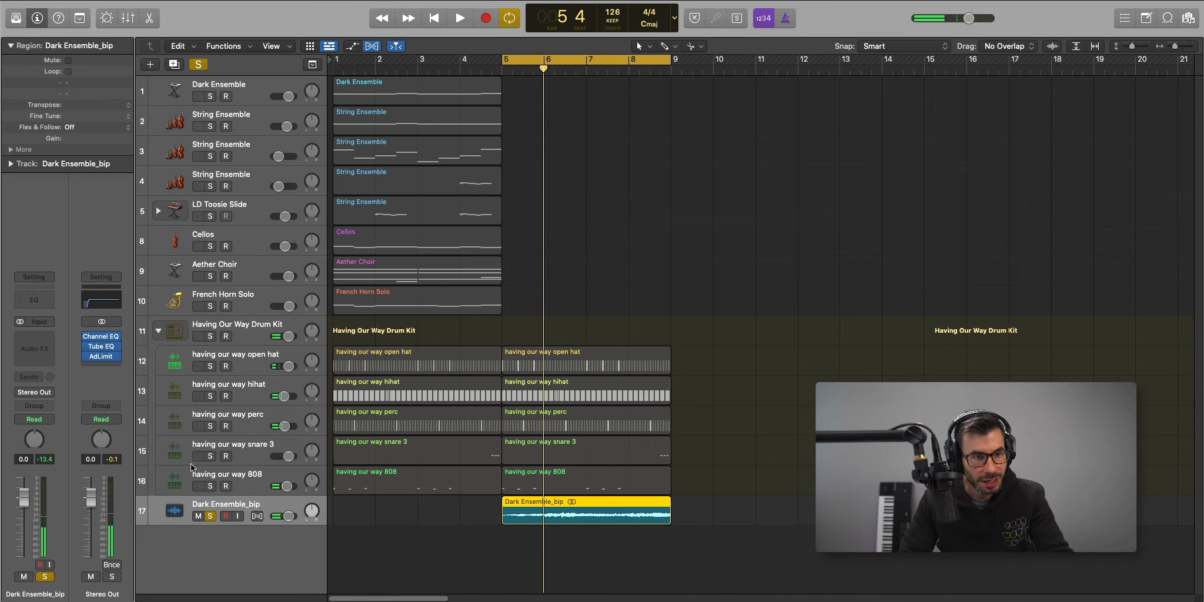
Insert the HalfTime effect on the bounced melody track and listen to it soloed with the default settings.
left_click(39, 334)
mouse_move(52, 580)
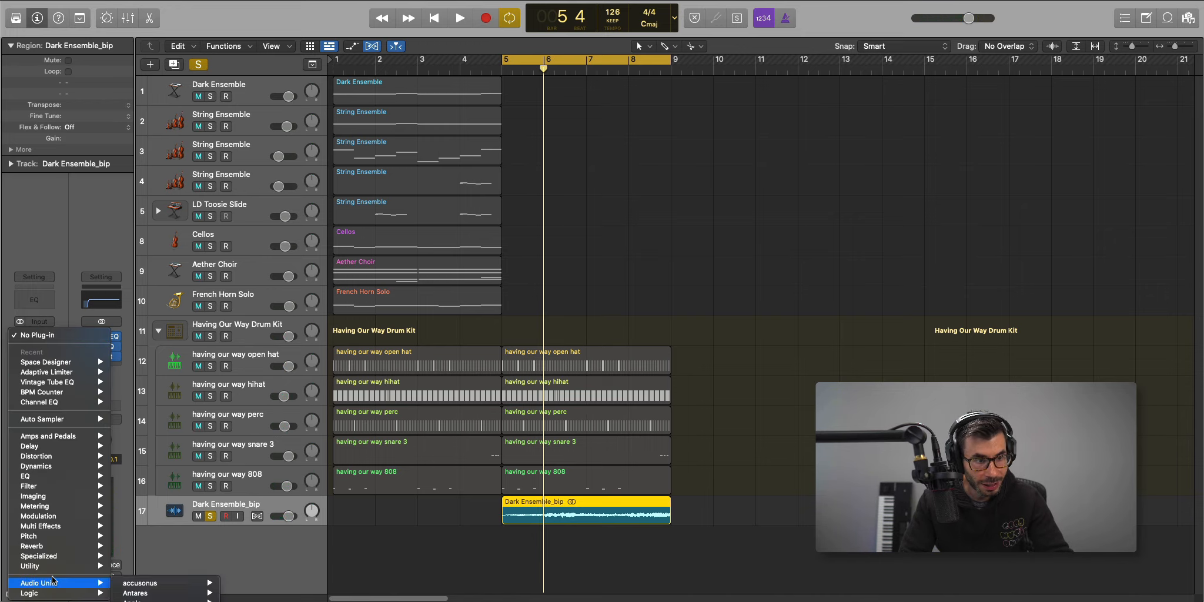
left_click(347, 596)
left_click(647, 259)
key("space")
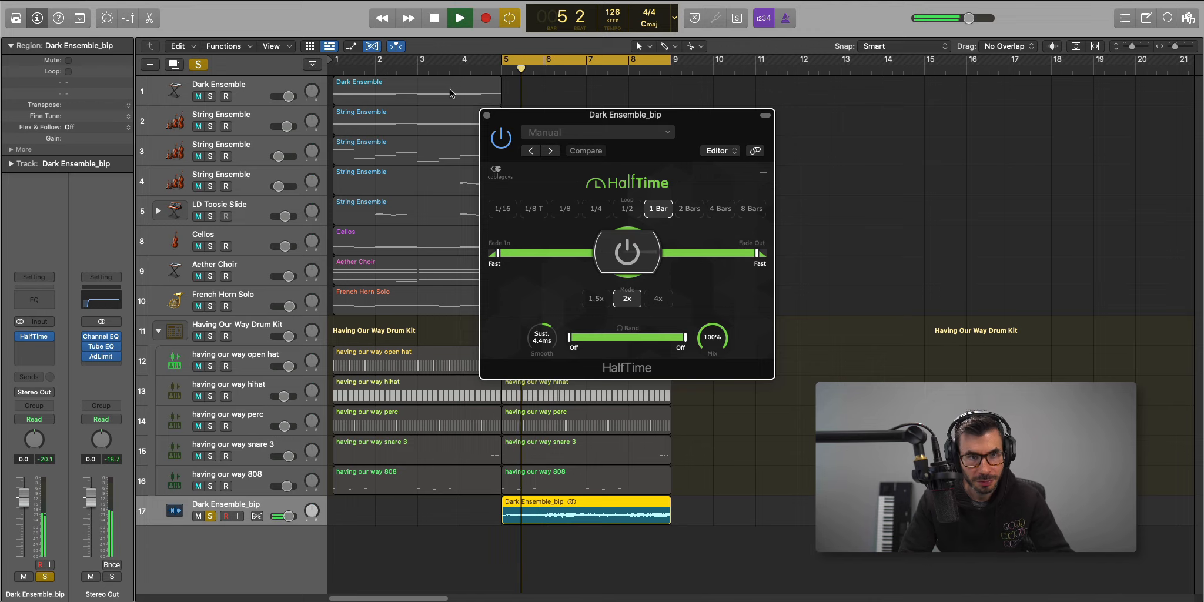
left_click(487, 115)
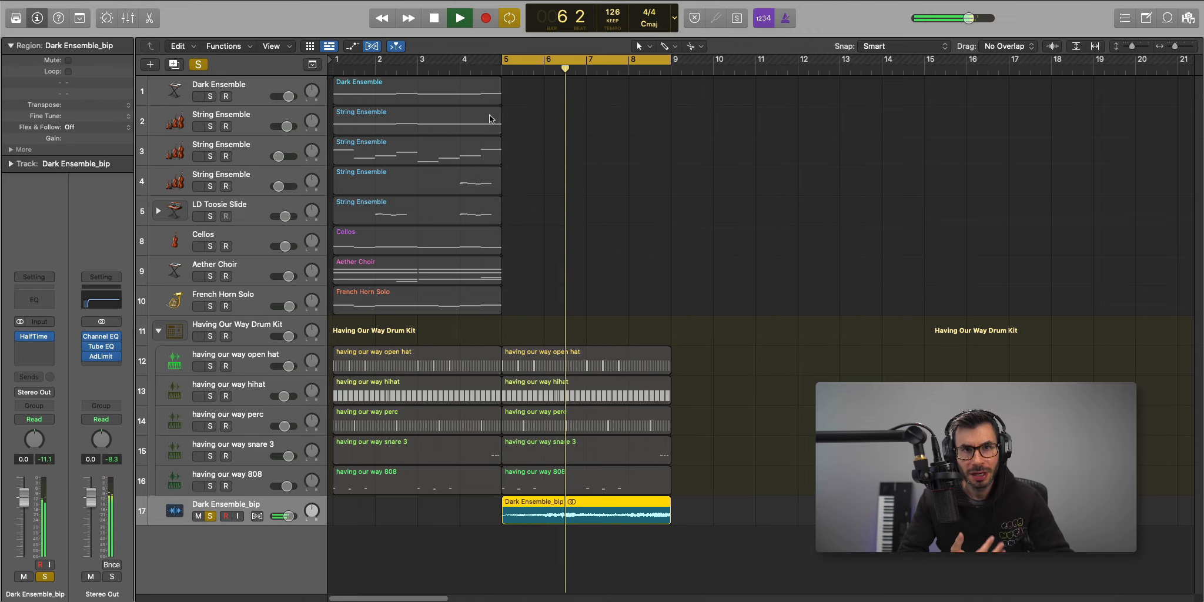
Unsolo the bounced melody track and listen to the half-time melody together with the drums.
key("space")
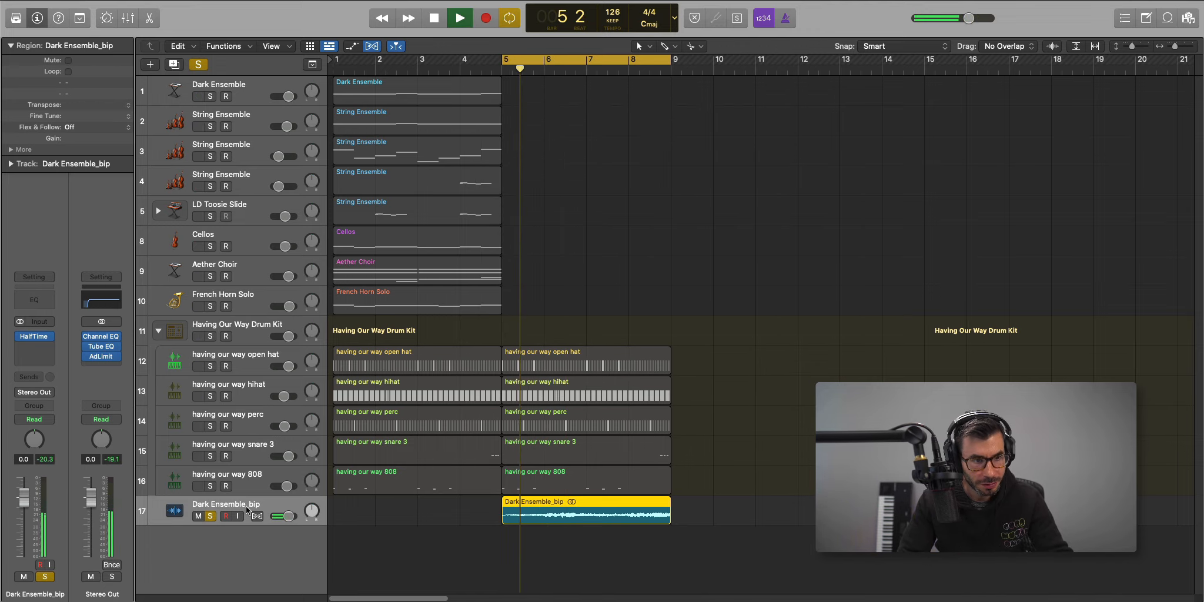
left_click(209, 515)
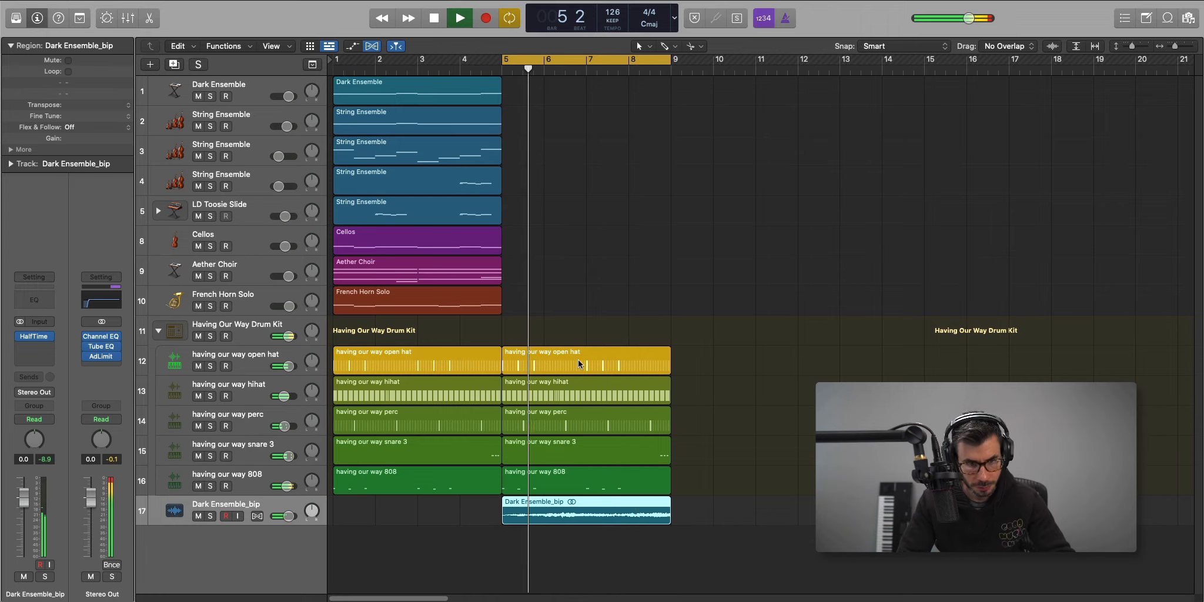
key("space")
Create a new software instrument track below the bounced melody and load Alchemy on it.
left_click(155, 62)
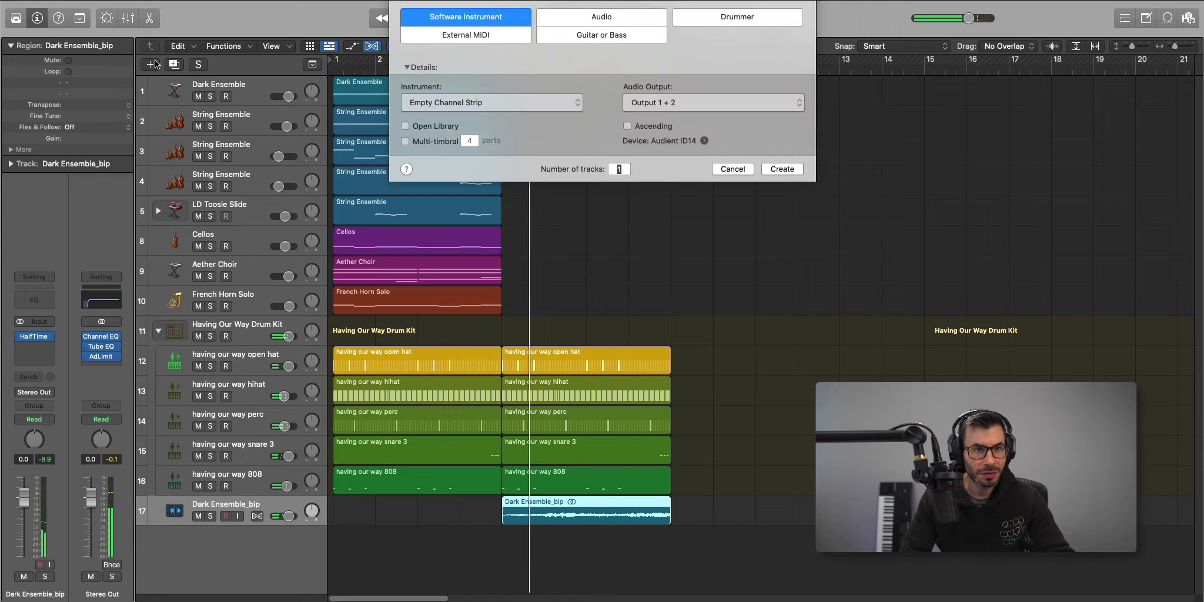
key("Return")
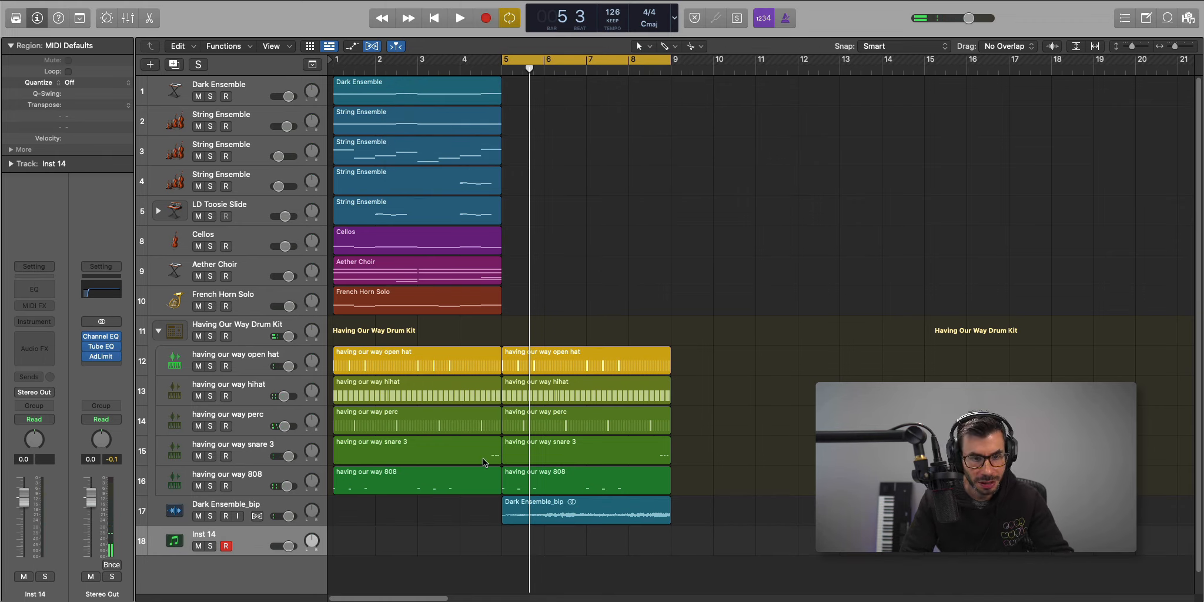
left_click(41, 329)
key("Escape")
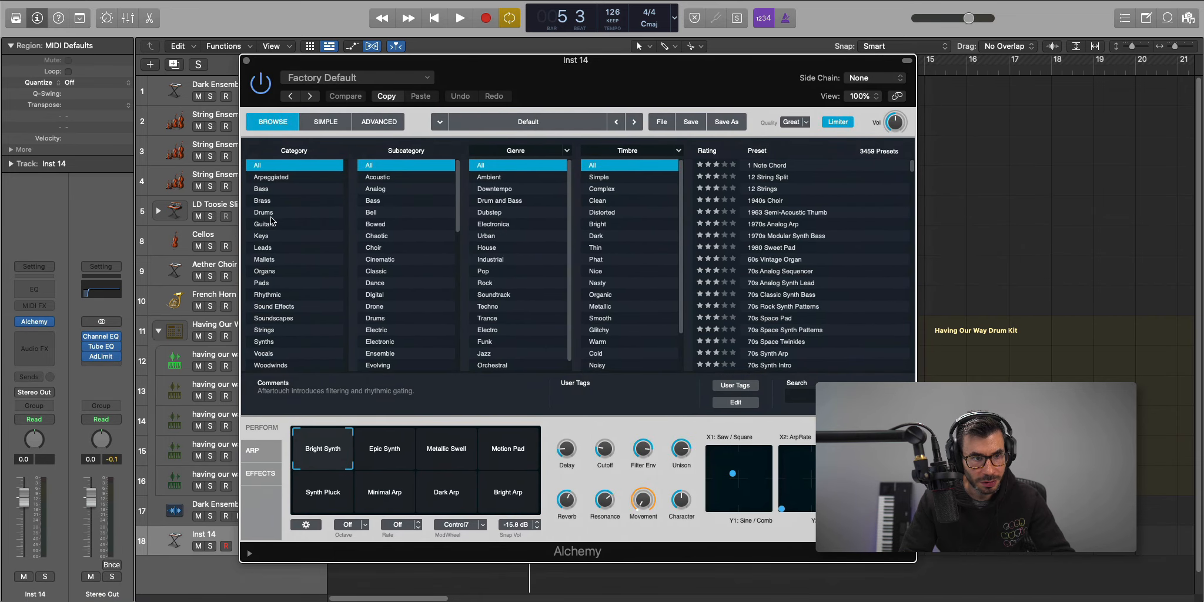
Load the Bright Glide Lead preset from Alchemy's Leads category on the new track.
left_click(270, 247)
scroll(801, 269, "down", 10)
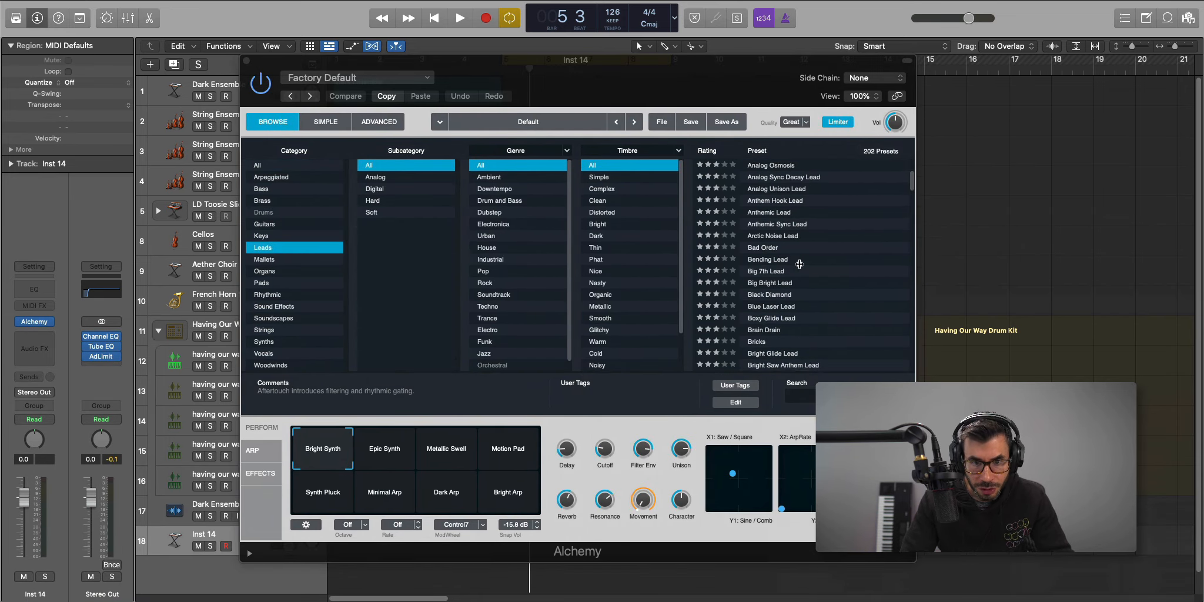
scroll(801, 270, "up", 5)
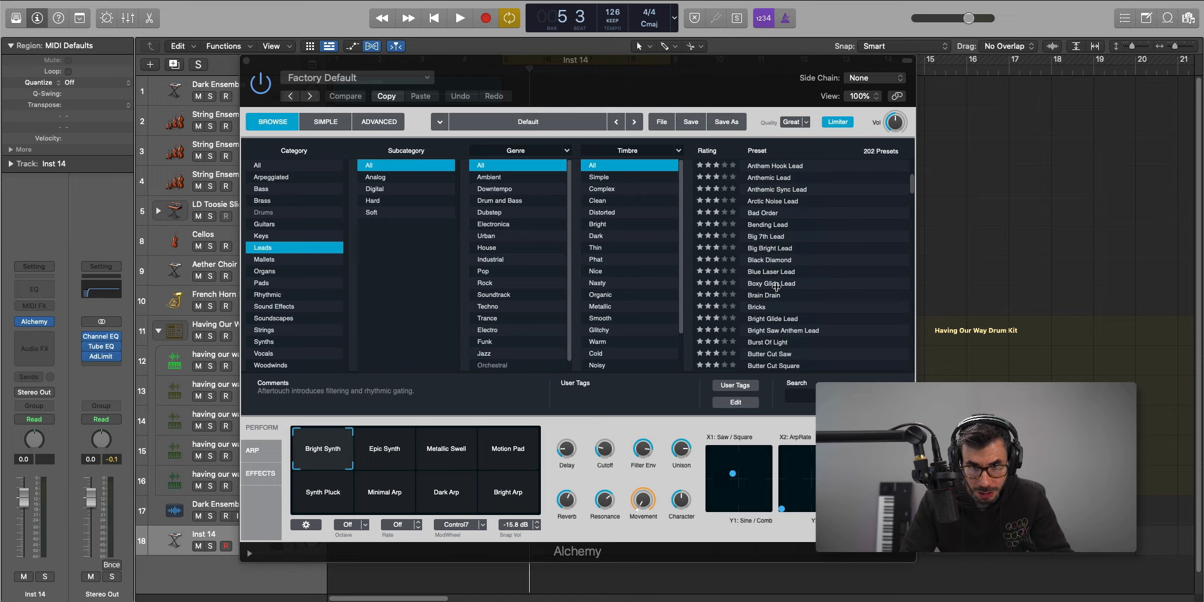
left_click(781, 318)
left_click(781, 331)
left_click(780, 320)
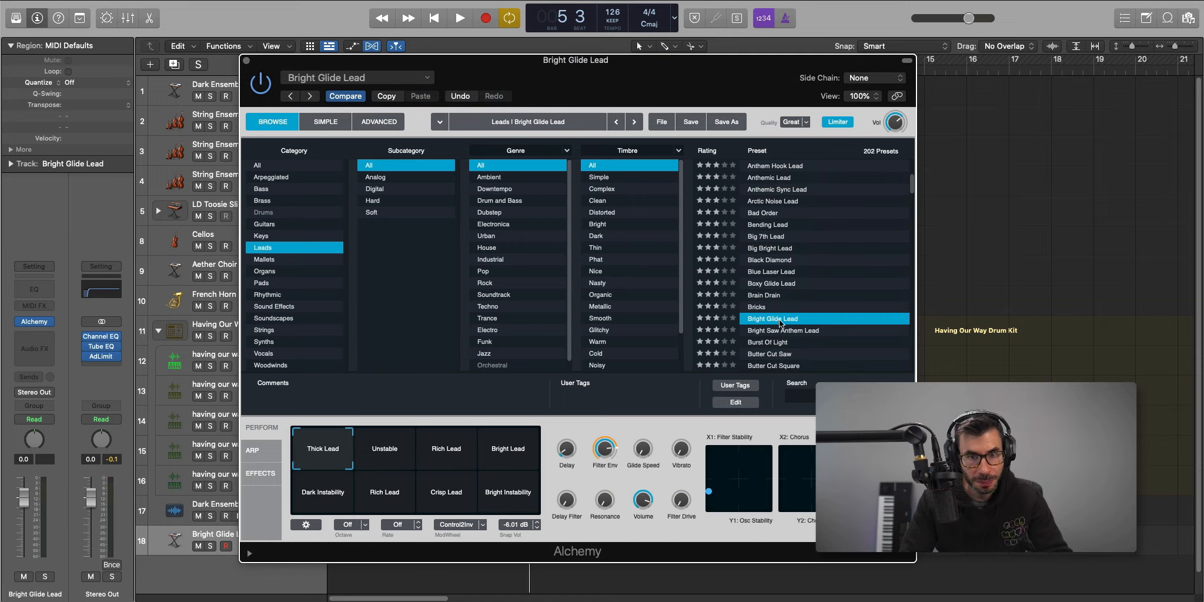
left_click(248, 62)
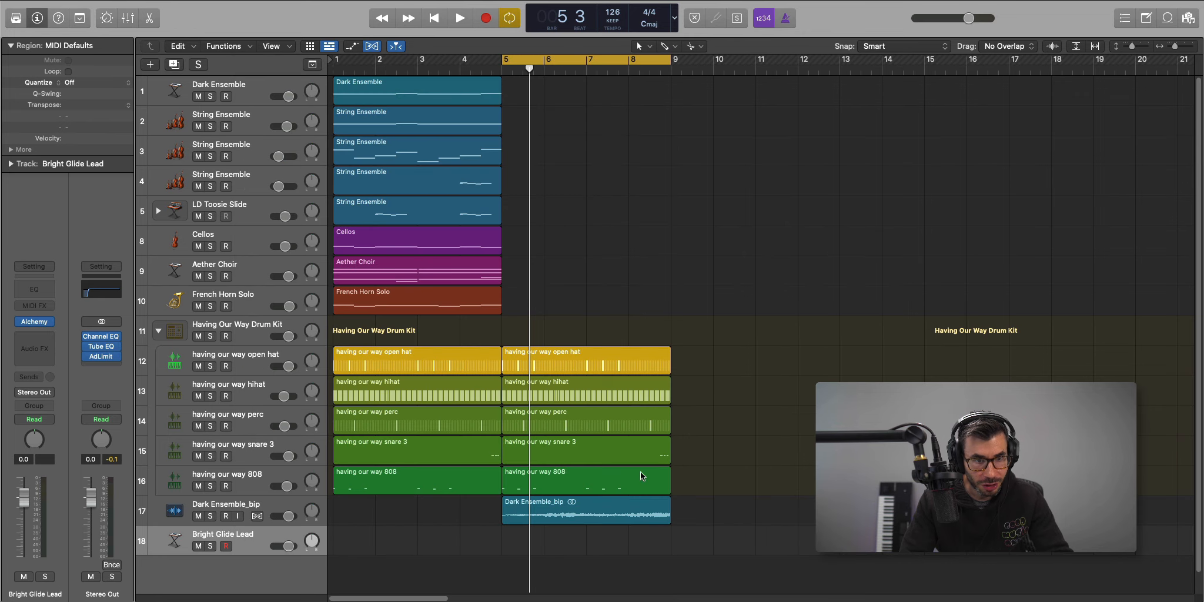
Create a four-bar region at bar 5 on the lead track and add a sixteenth-note G#4 at bar 6, cycling that bar.
left_click_drag(539, 547, 670, 547)
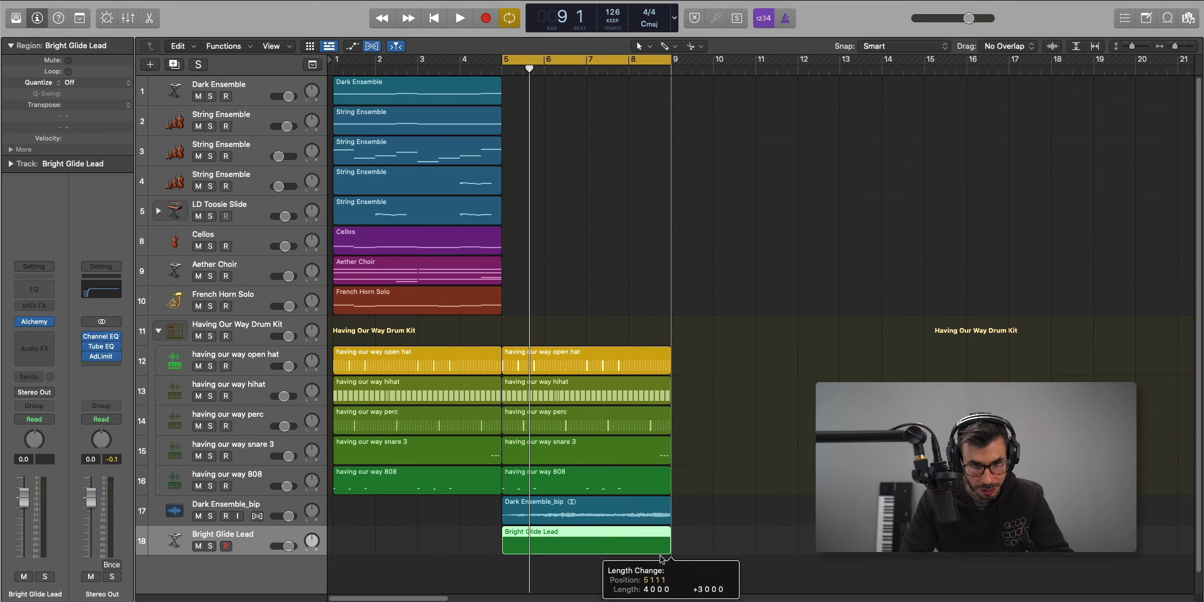
double_click(594, 538)
key("space")
scroll(663, 457, "up", 6)
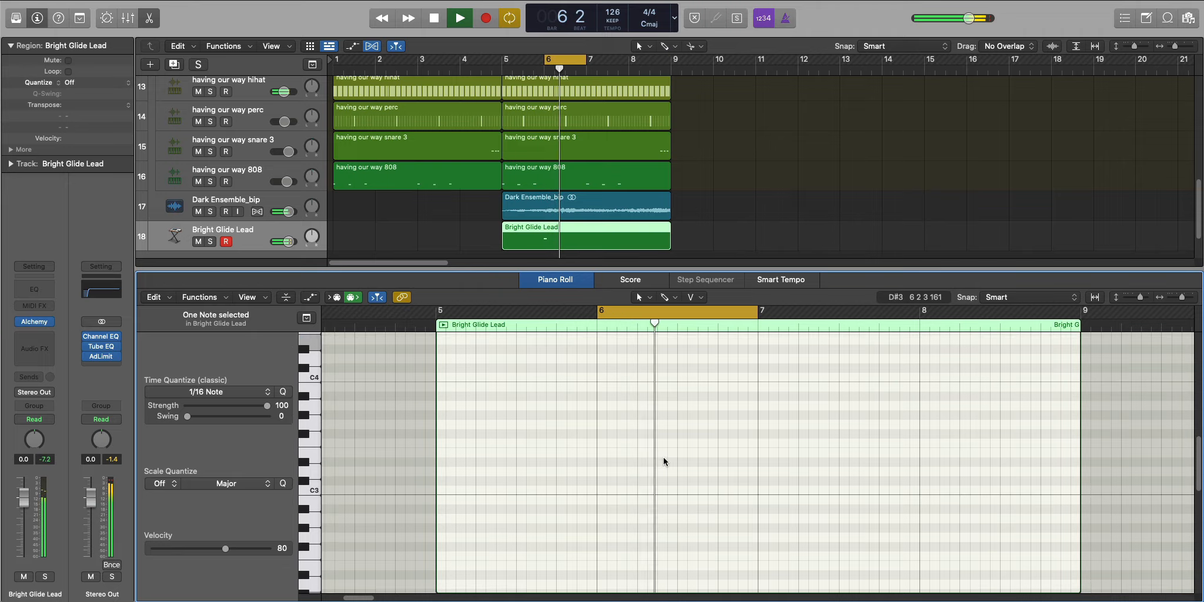
scroll(636, 495, "up", 1)
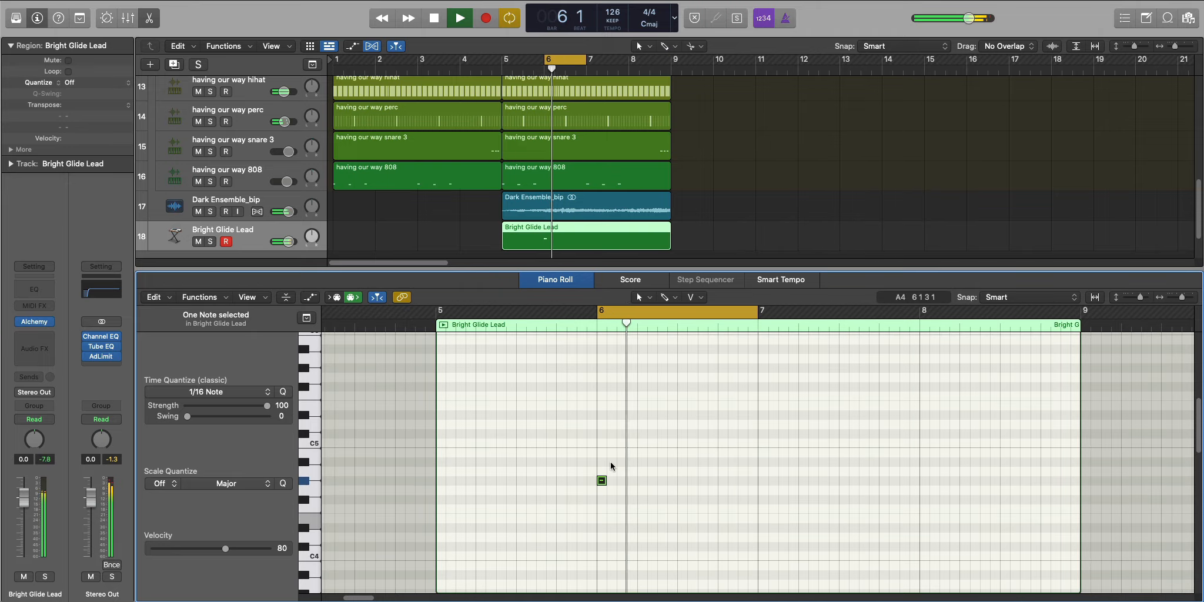
key("space")
Add a C#5 note starting just after the G#4 in bar 6, lengthen it to nearly three sixteenths, and audition the glide.
left_click(601, 434)
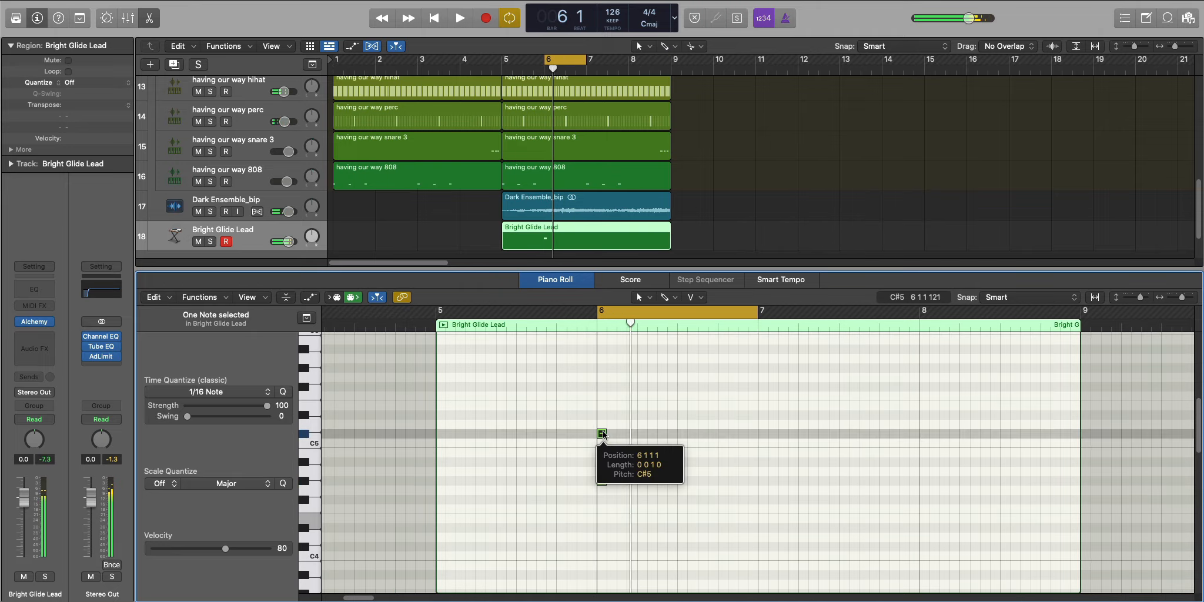
scroll(602, 432, "up", 6)
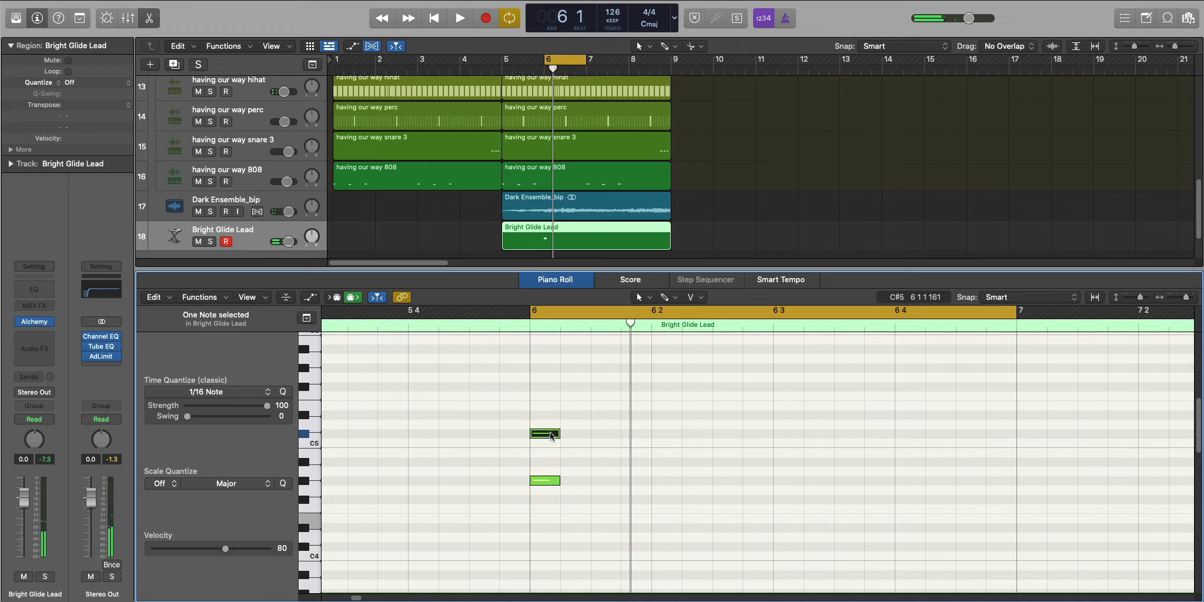
left_click_drag(551, 435, 627, 436)
key("space")
key("space")
key("space")
key("space")
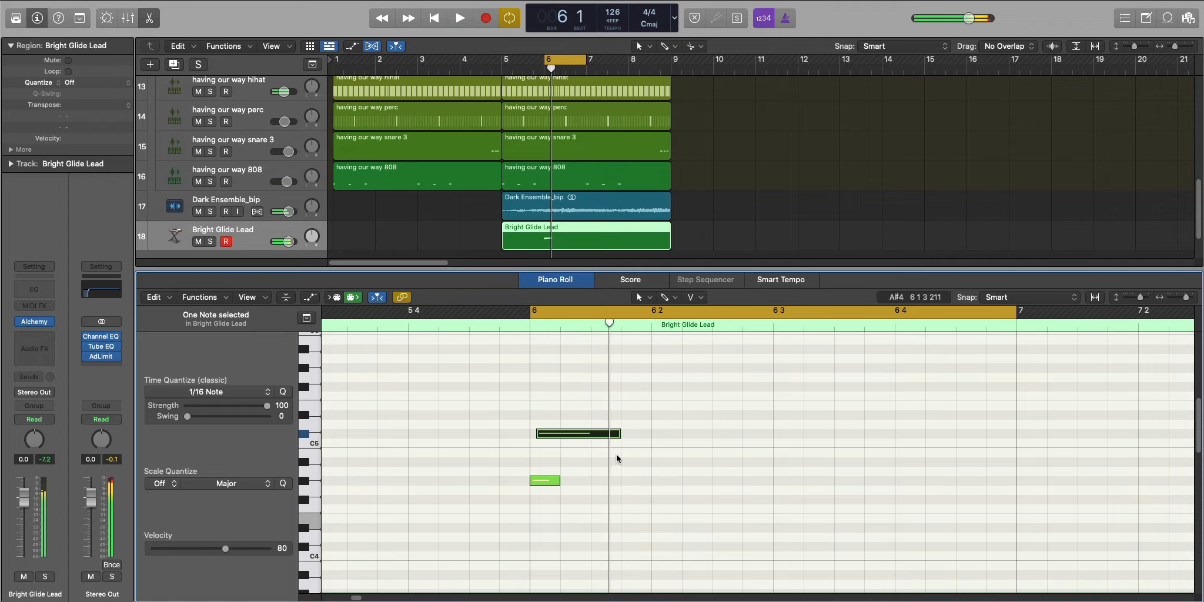
Add a short B4 note directly after the C#5, ending just past beat 2 of bar 6, and audition it.
left_click(621, 453, "super")
left_click_drag(707, 454, 657, 460)
key("space")
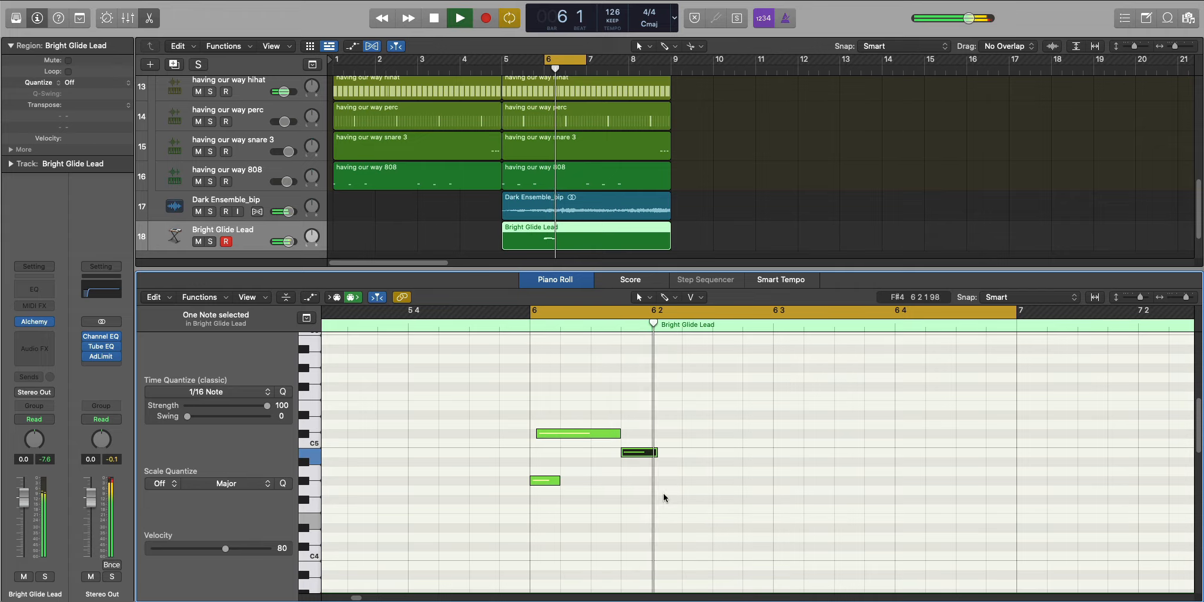
key("space")
key("space")
key("space")
Add a short F#4 note on beat 2 of bar 6 and another short B4 on that beat's third sixteenth.
left_click(656, 497, "super")
key("space")
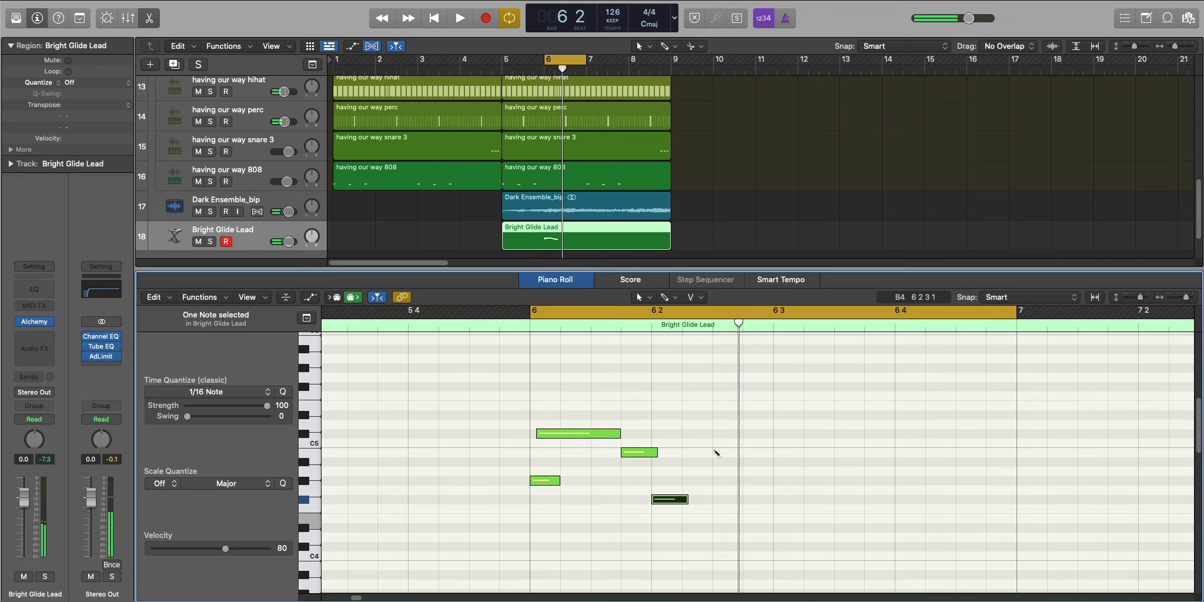
left_click_drag(682, 499, 699, 503)
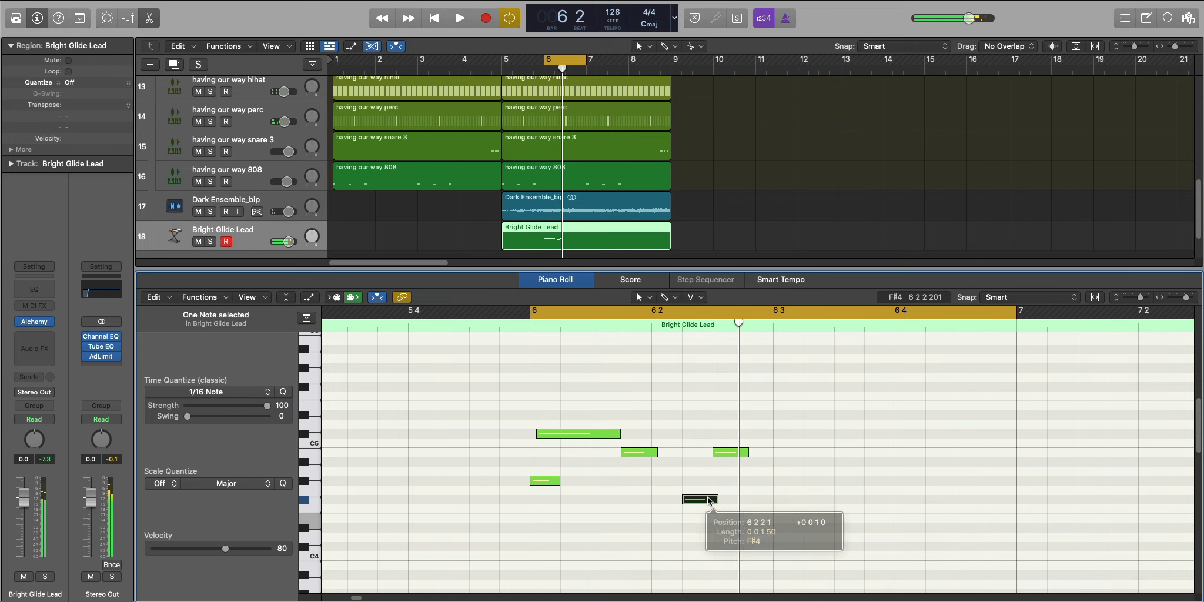
key("x")
key("x")
key("x")
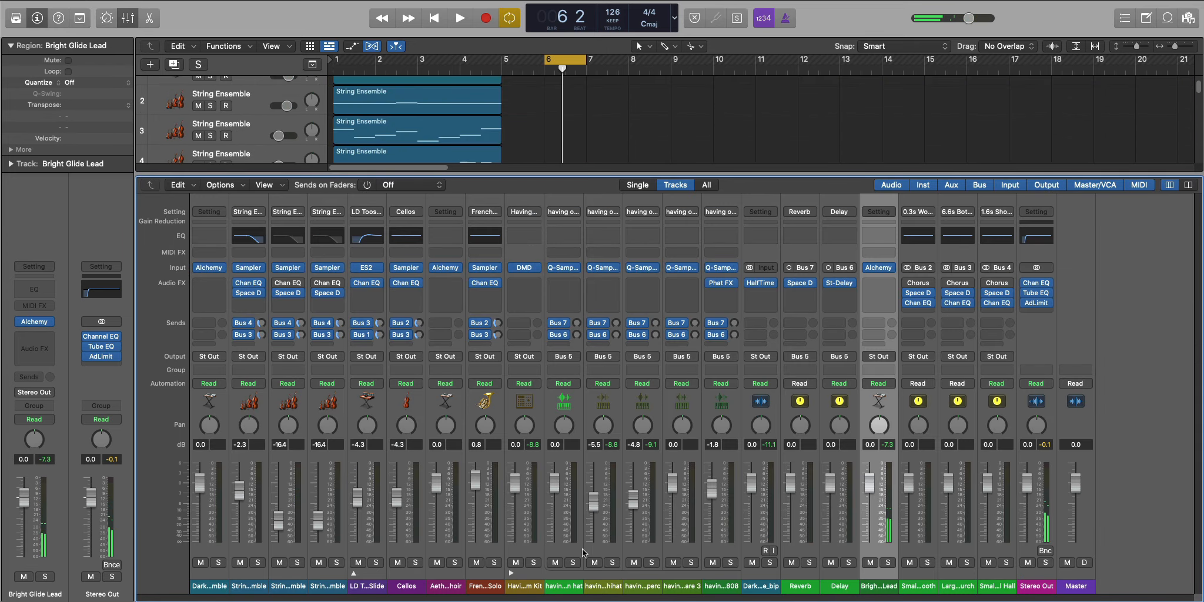
key("x")
double_click(591, 516)
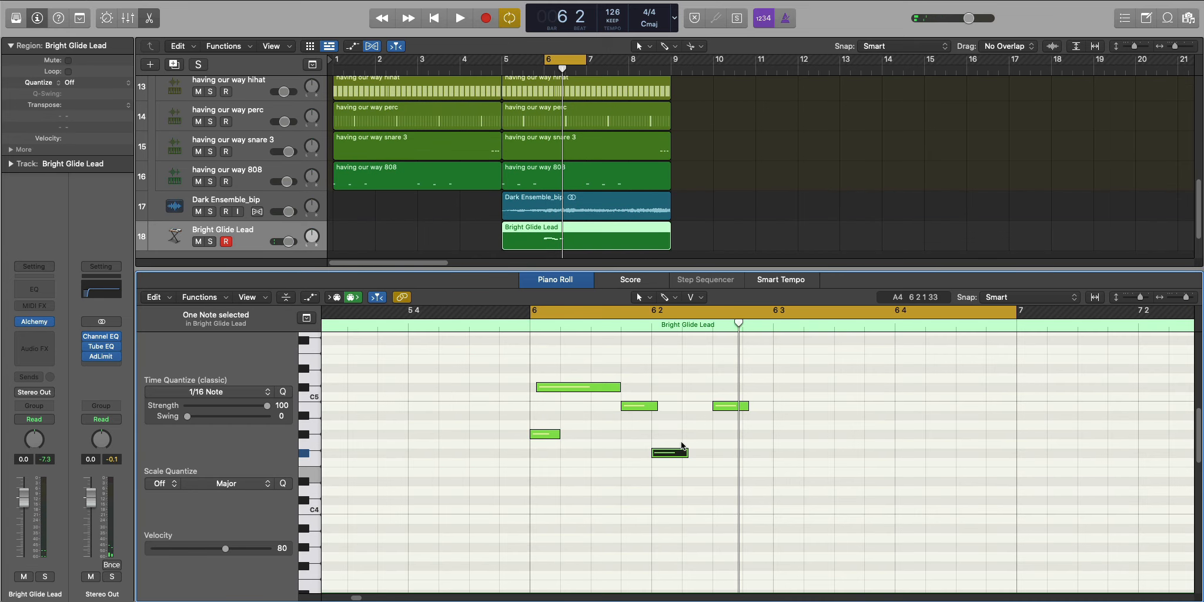
Lengthen the F#4 until it meets the second B4, extend that B4 to two sixteenths, and listen.
left_click_drag(688, 453, 708, 457)
key("space")
scroll(728, 511, "right", 3)
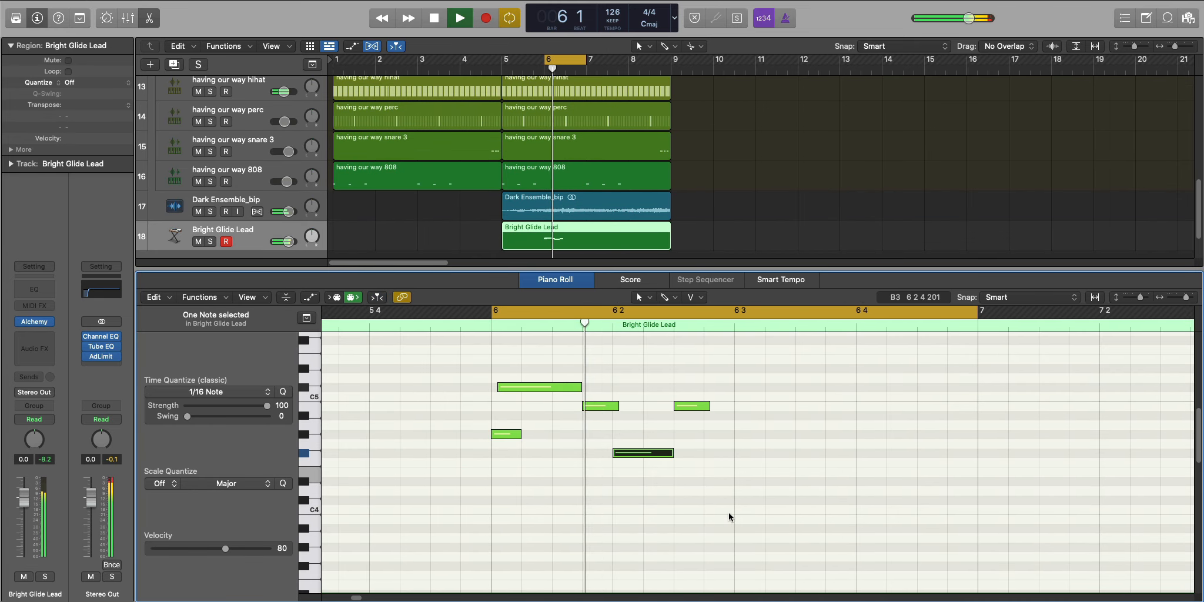
key("space")
left_click_drag(677, 406, 700, 407)
key("space")
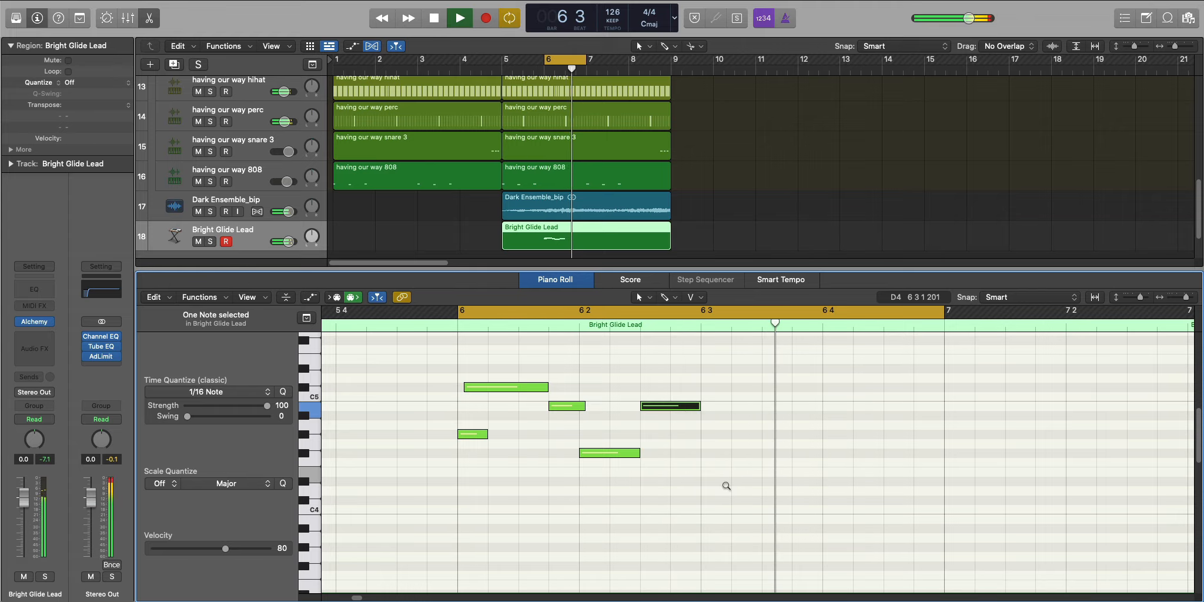
Move the second B4 to beat 3 of bar 6 and lengthen both it and the preceding F#4 to one beat.
key("super+Left")
key("super+Left")
key("super+Left")
key("super+Left")
key("super+Left")
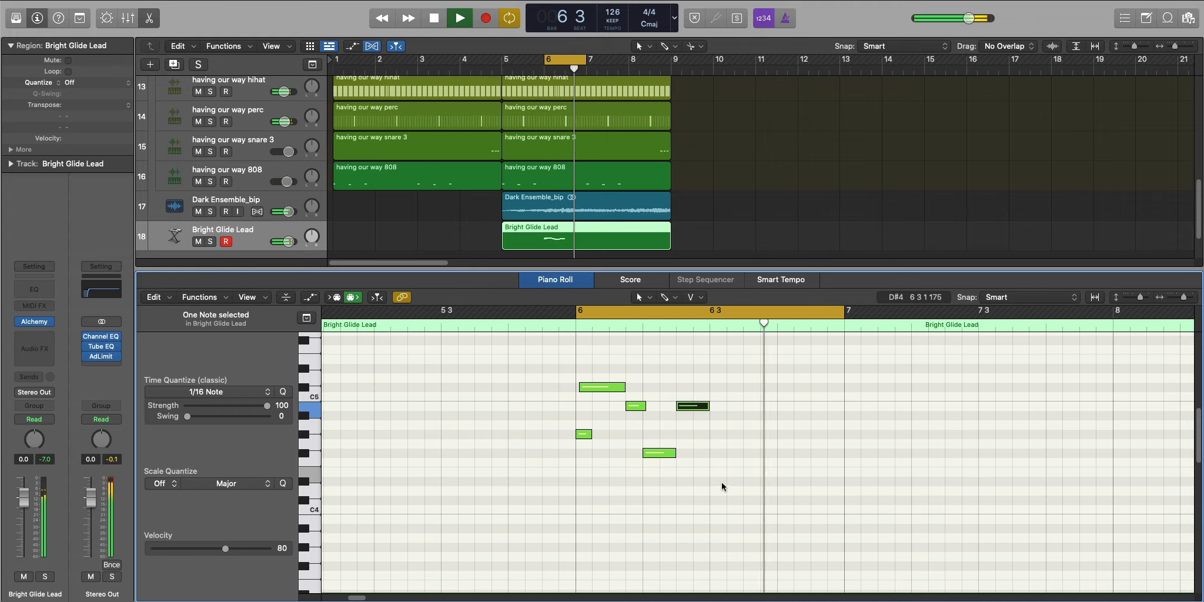
key("space")
left_click_drag(693, 406, 727, 406)
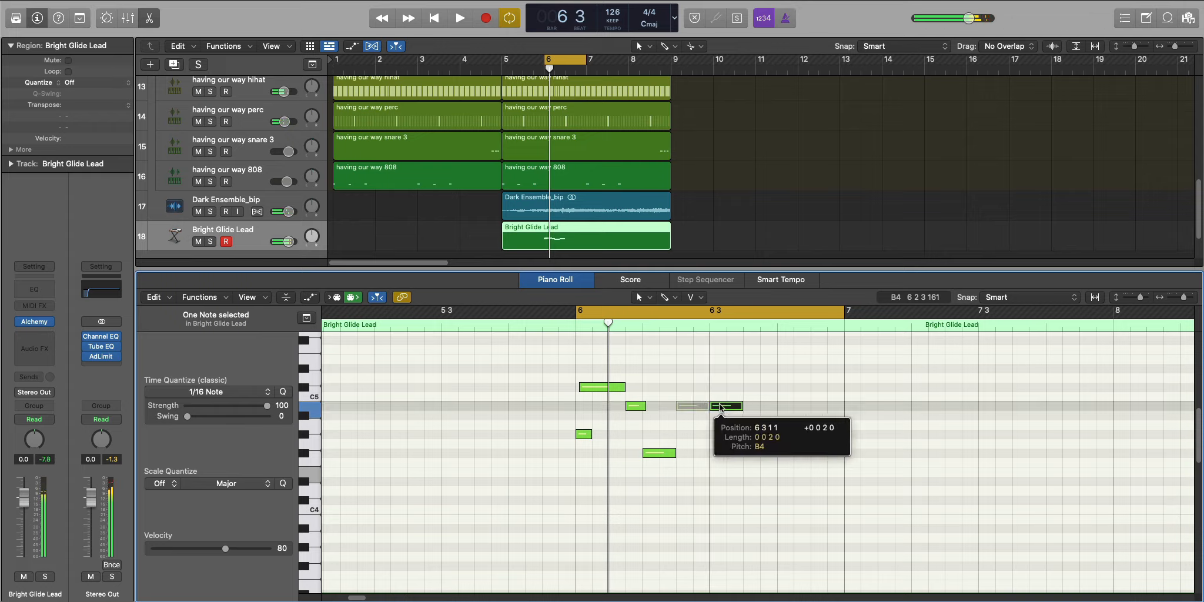
left_click_drag(674, 453, 709, 453)
key("space")
left_click_drag(739, 404, 776, 414)
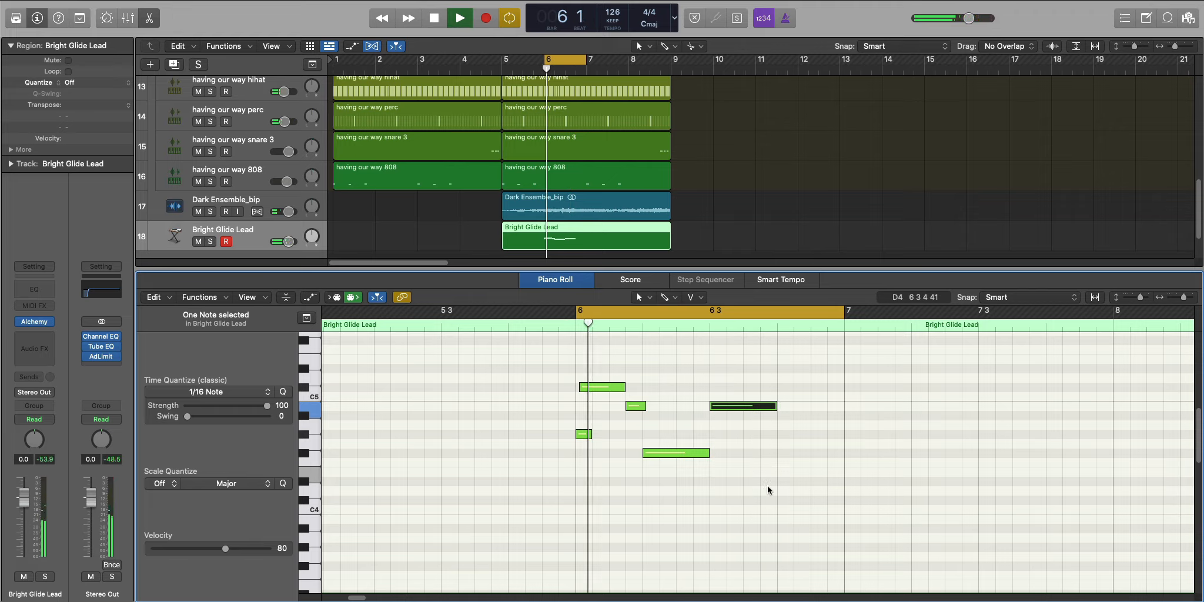
Add a one-beat D#4 note on beat 4 of bar 6 and listen to the phrase.
left_click(784, 477)
key("space")
left_click(784, 481, "super")
key("space")
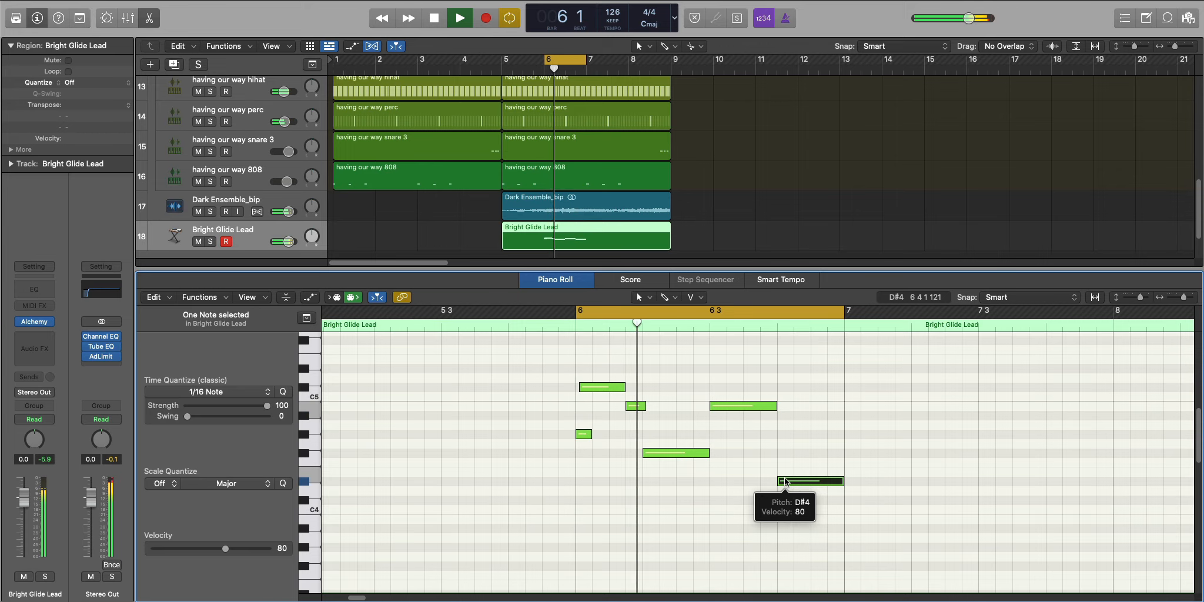
Copy the six lead notes from bar 6 to bar 8 and listen.
key("super+Left")
key("space")
left_click_drag(767, 508, 820, 387)
key("space")
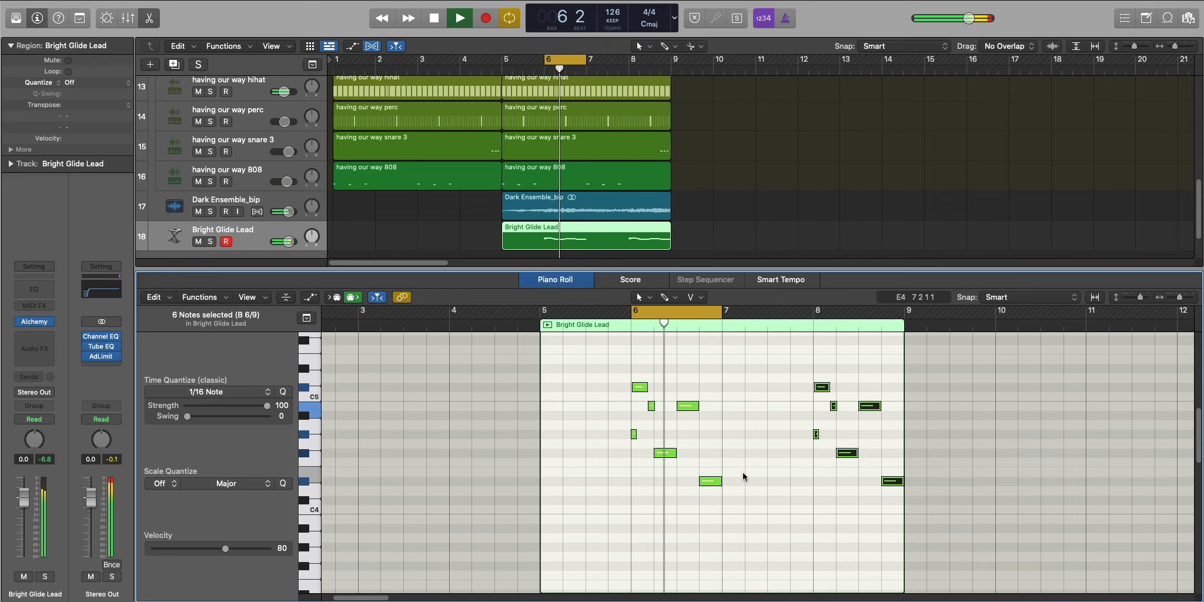
Adjust the filter envelope of the Bright Glide Lead's Alchemy patch and set its delay to 8.5% while listening.
key("p")
key("space")
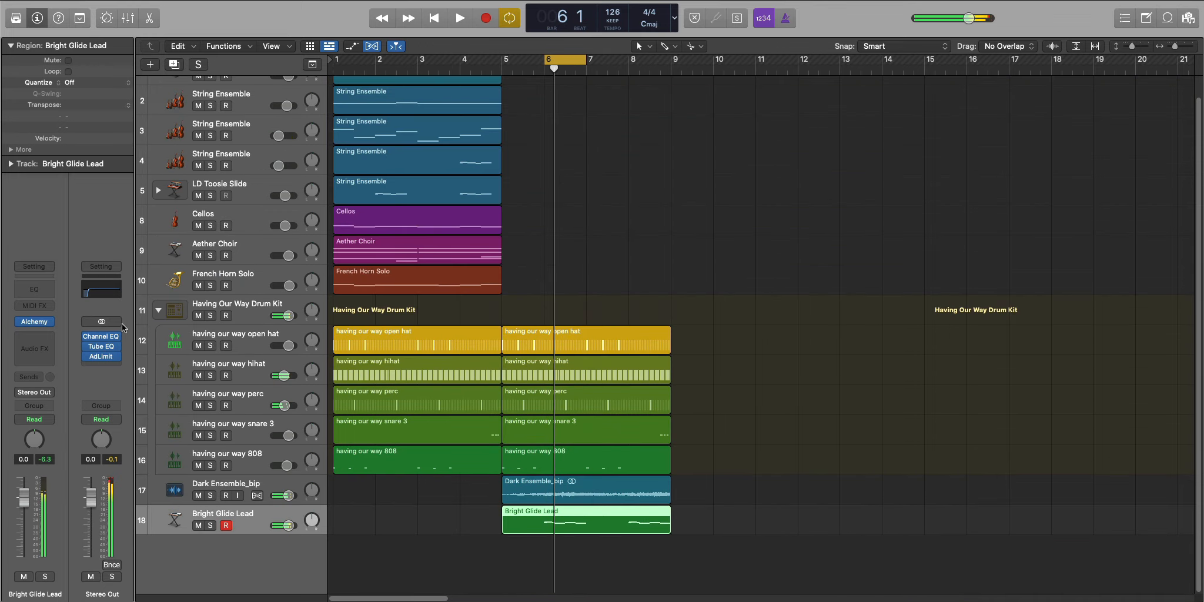
left_click(36, 322)
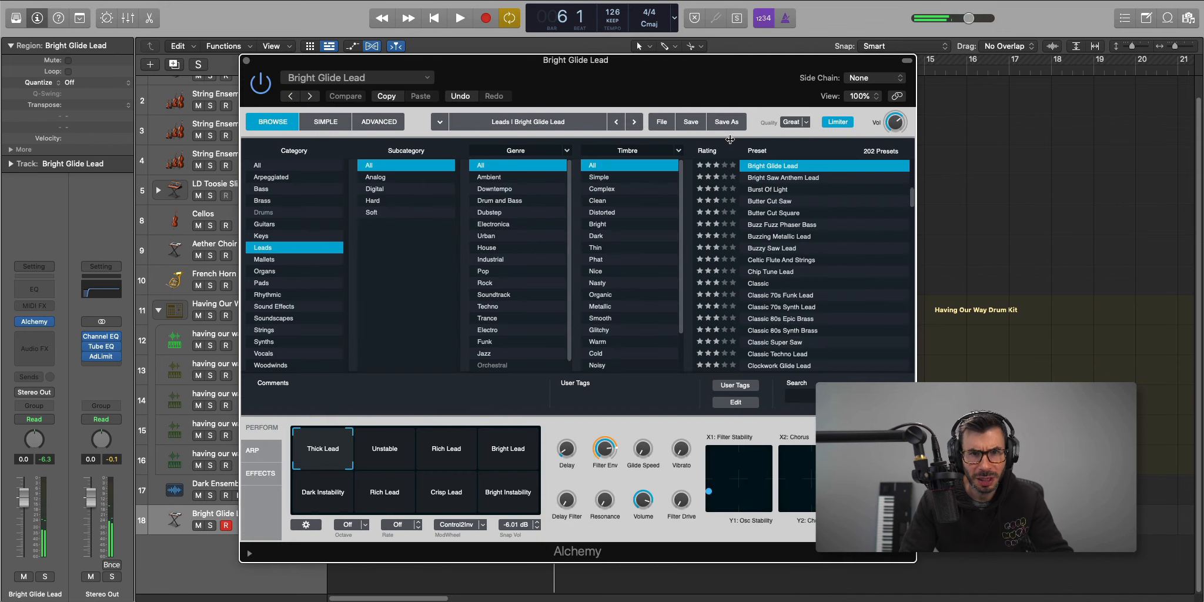
left_click_drag(731, 116, 761, 96)
key("space")
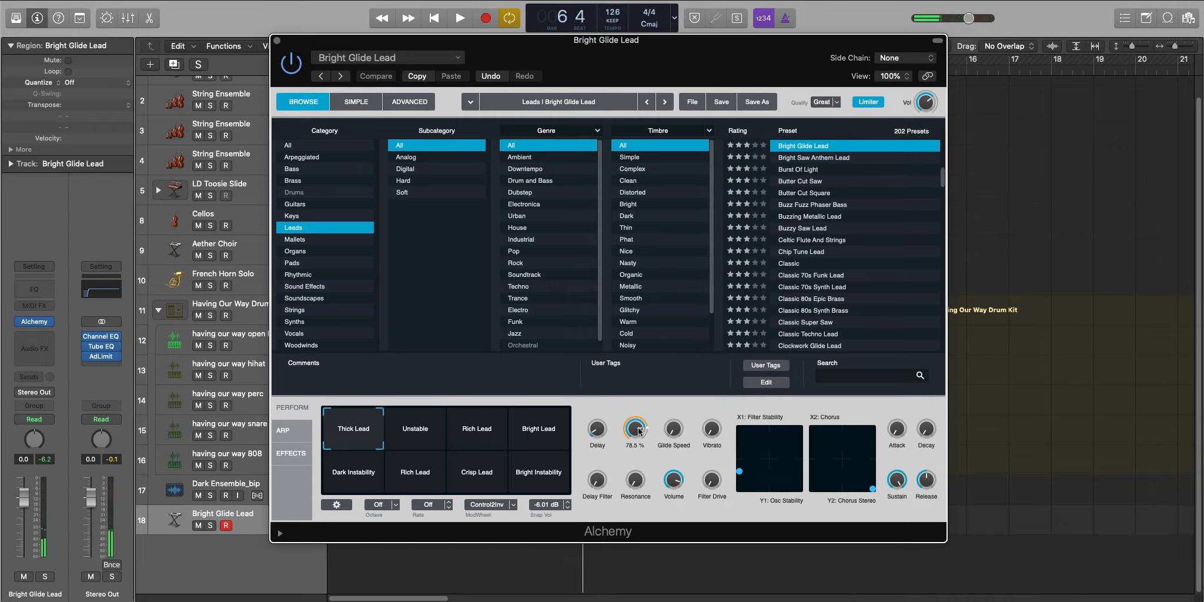
left_click_drag(639, 445, 638, 455)
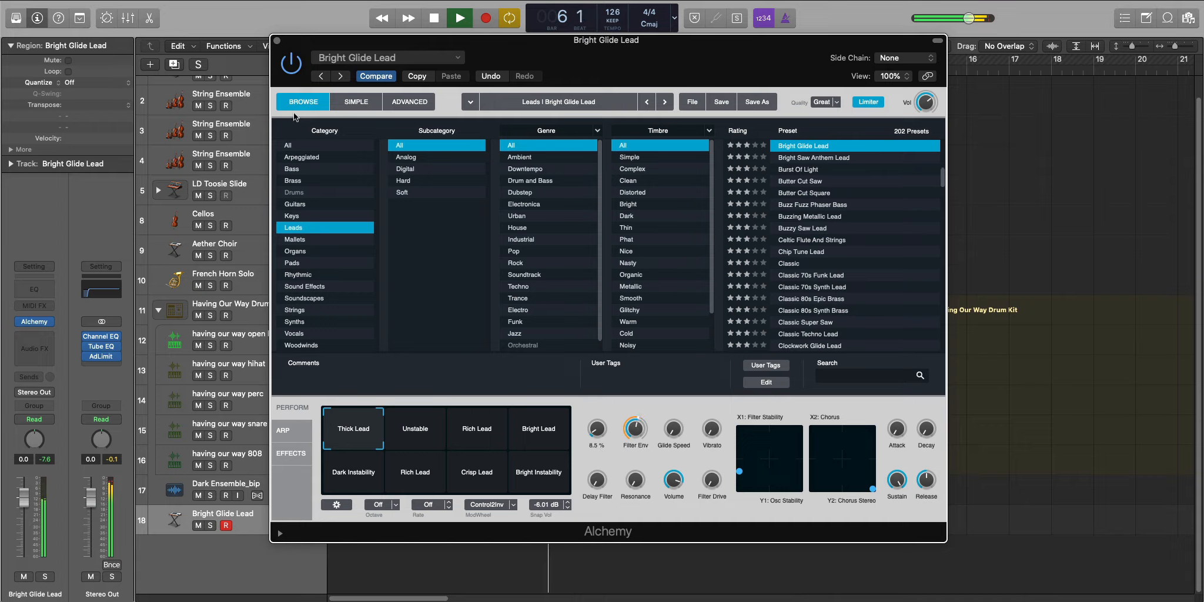
left_click(277, 40)
key("space")
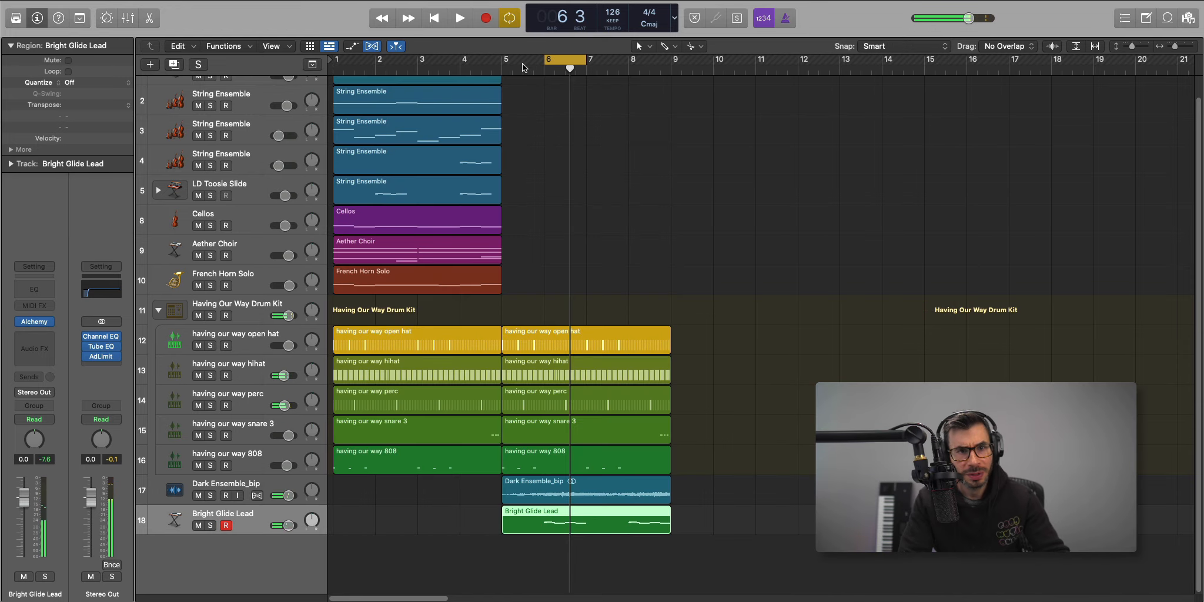
Set the cycle range to bars 5 to 9 and listen to the lead with the drums and half-time melody.
left_click_drag(503, 63, 671, 64)
key("space")
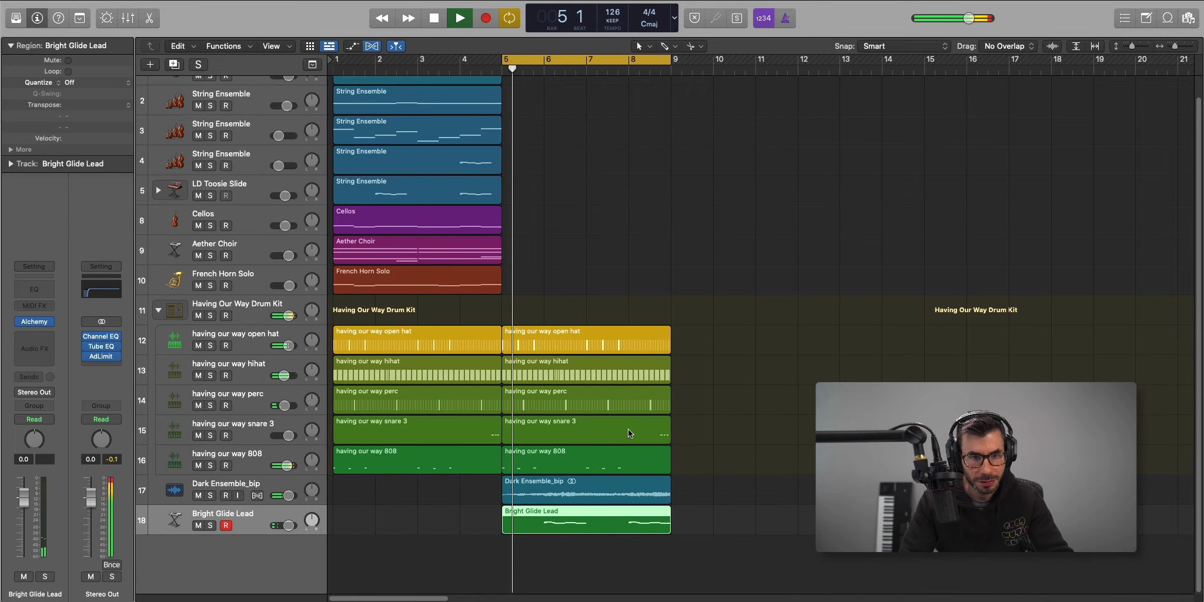
key("super+Up")
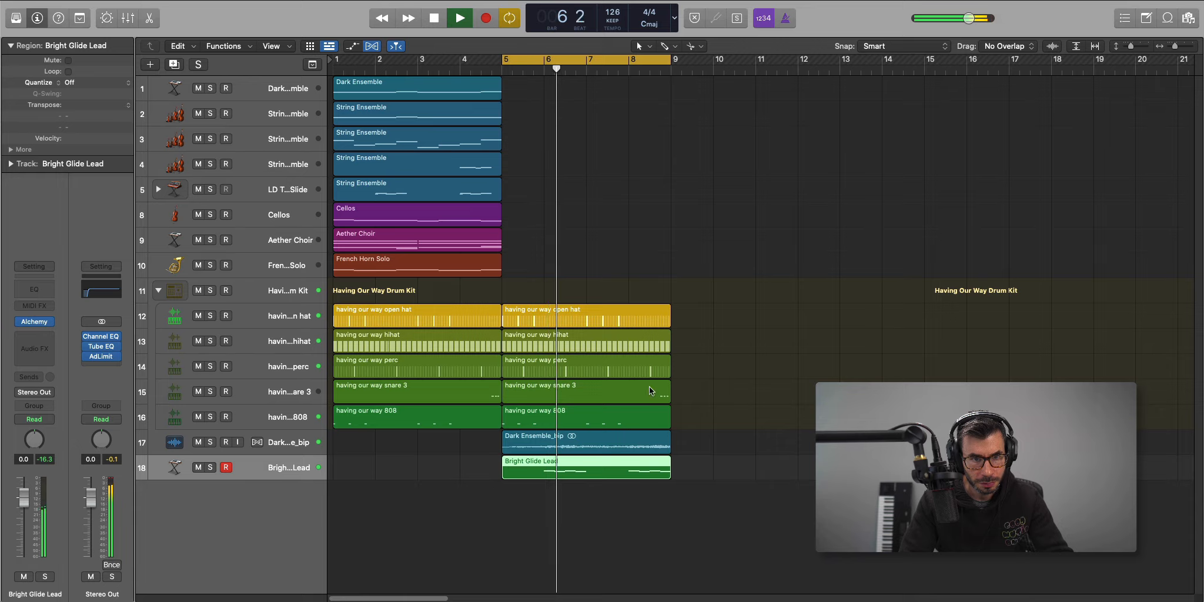
key("space")
left_click_drag(24, 497, 24, 528)
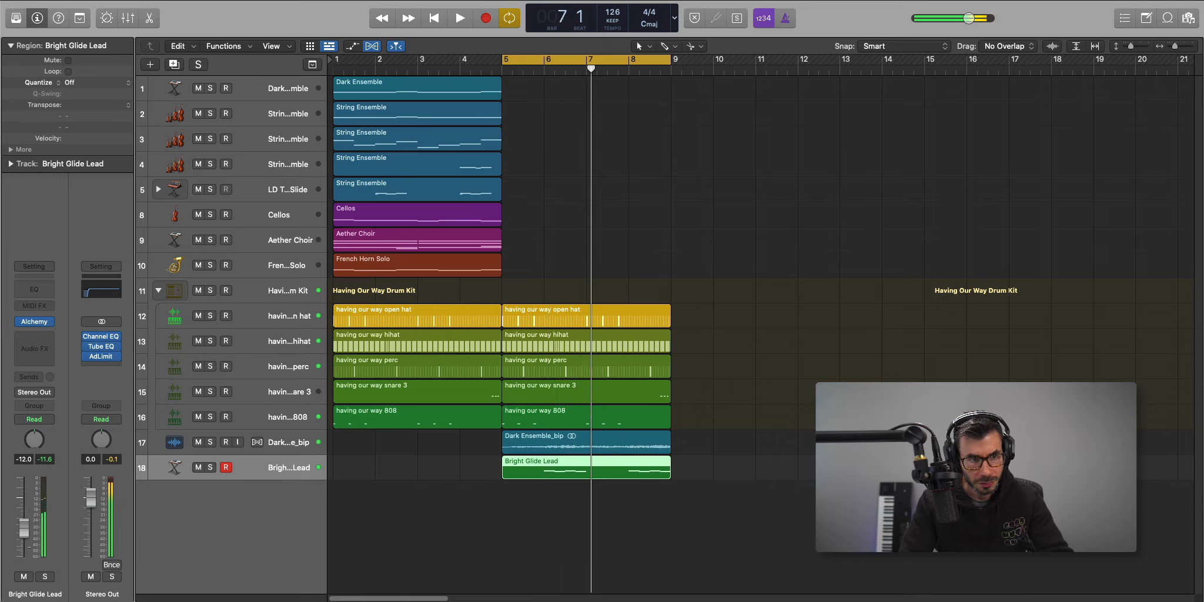
key("space")
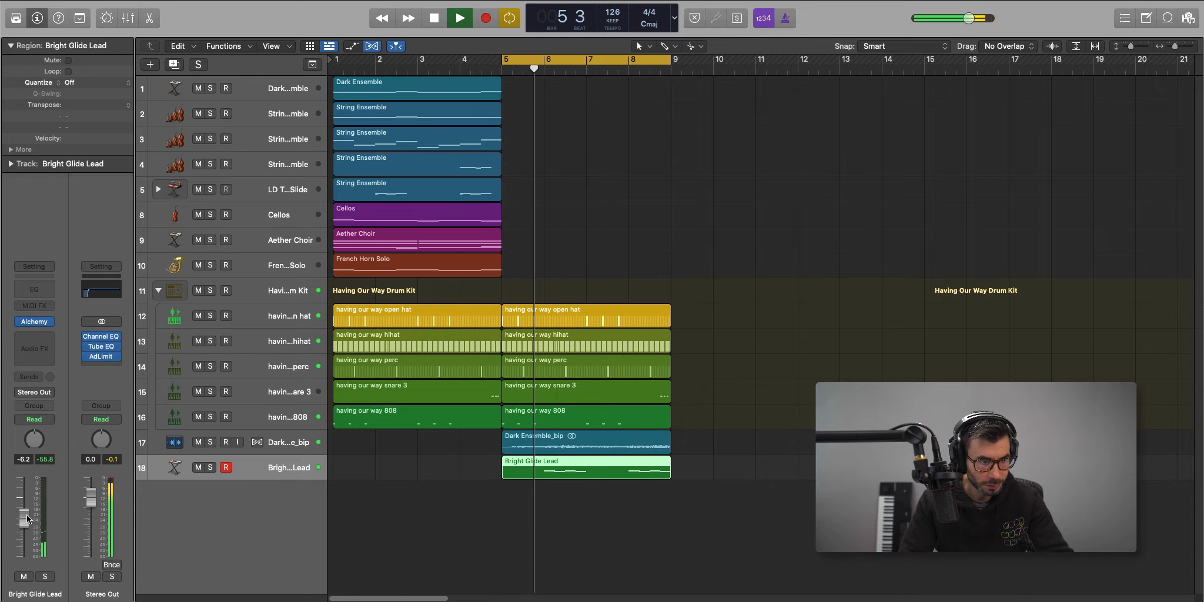
left_click_drag(27, 518, 22, 521)
key("space")
Insert a Space Designer reverb on the Bright Glide Lead and listen to the result.
left_click(34, 334)
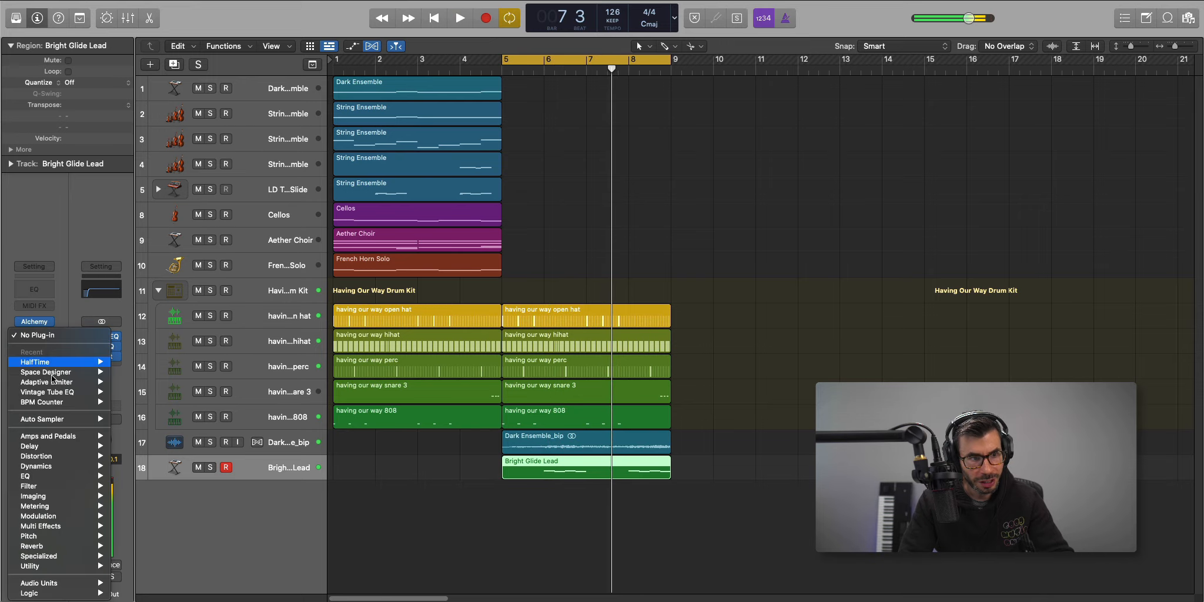
mouse_move(65, 375)
left_click(115, 376)
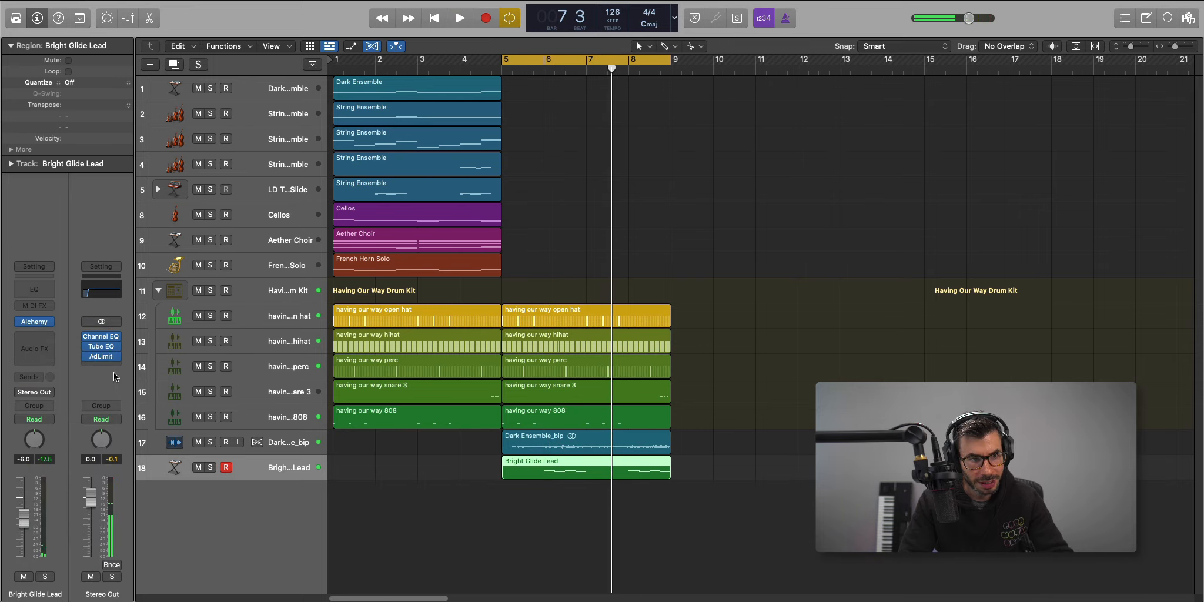
left_click(36, 341)
left_click(53, 372)
key("space")
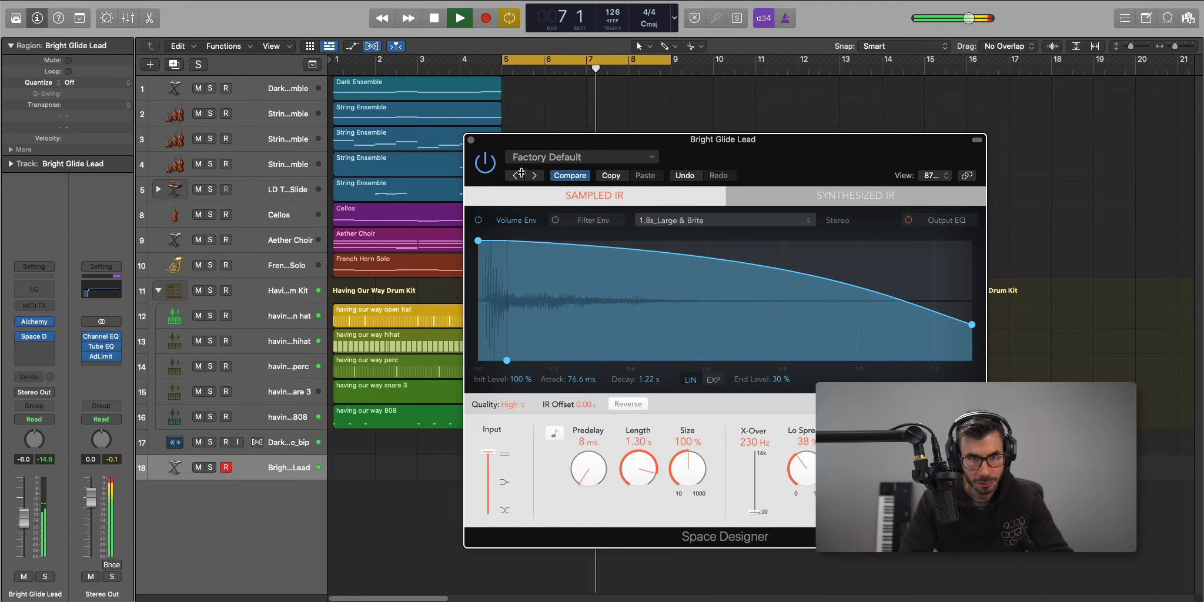
left_click(470, 141)
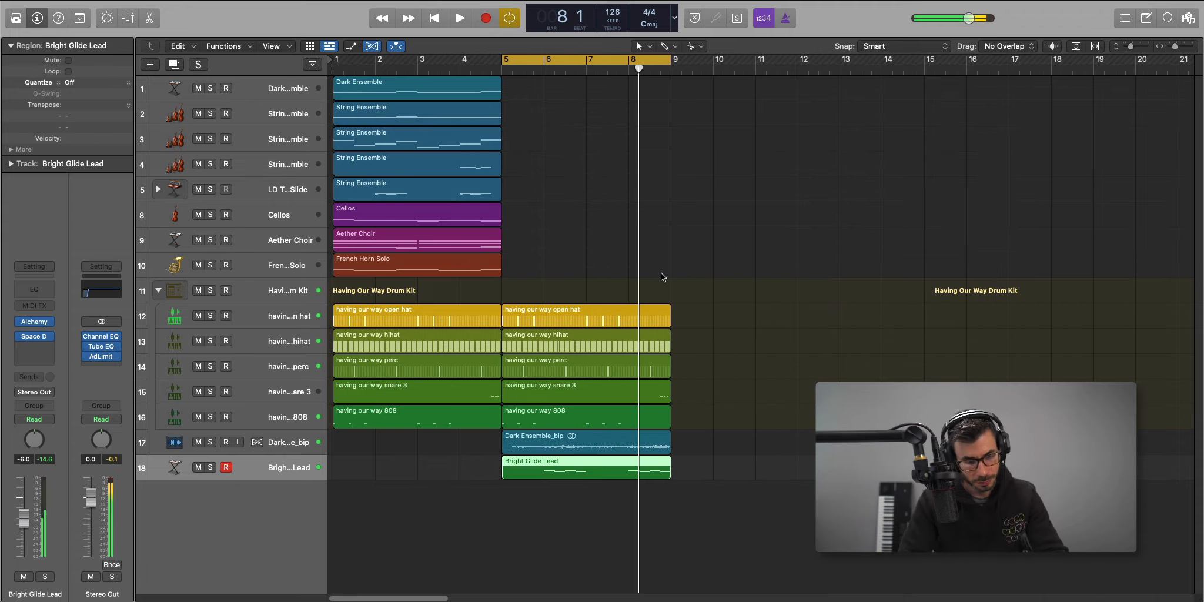
key("space")
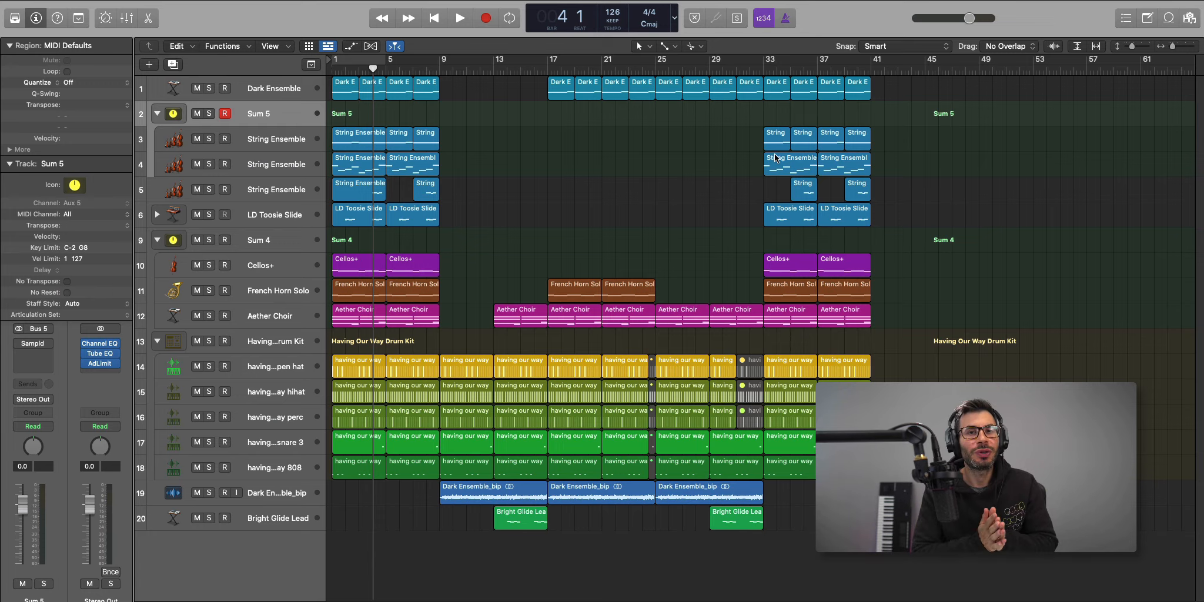
Play the finished arrangement from the beginning to its end past bar 41.
key("Return")
key("space")
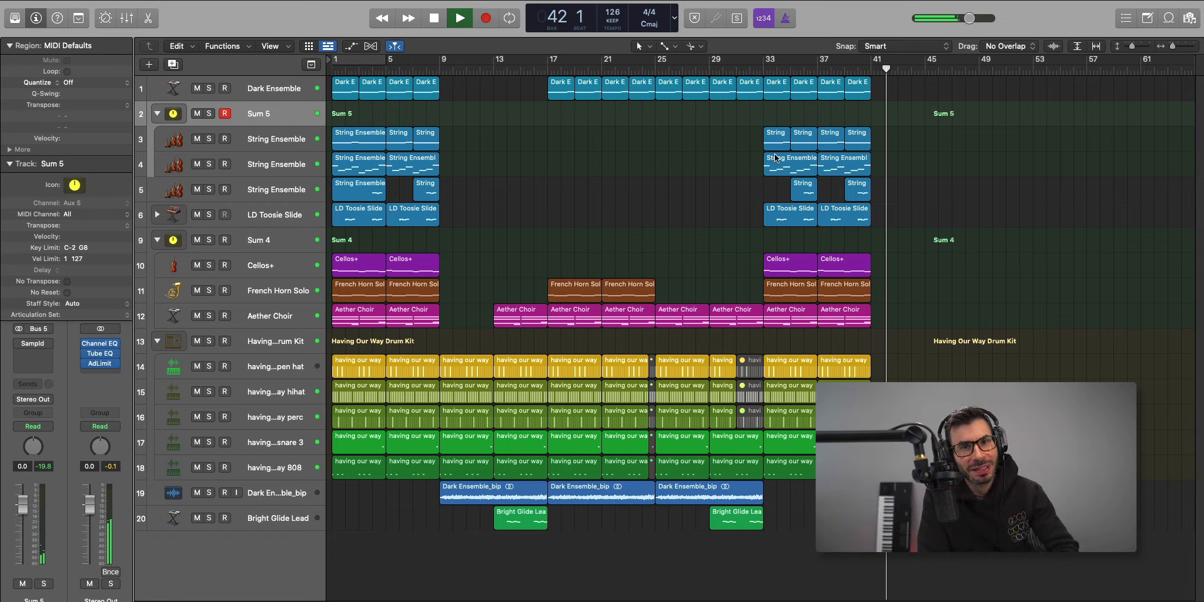
key("space")
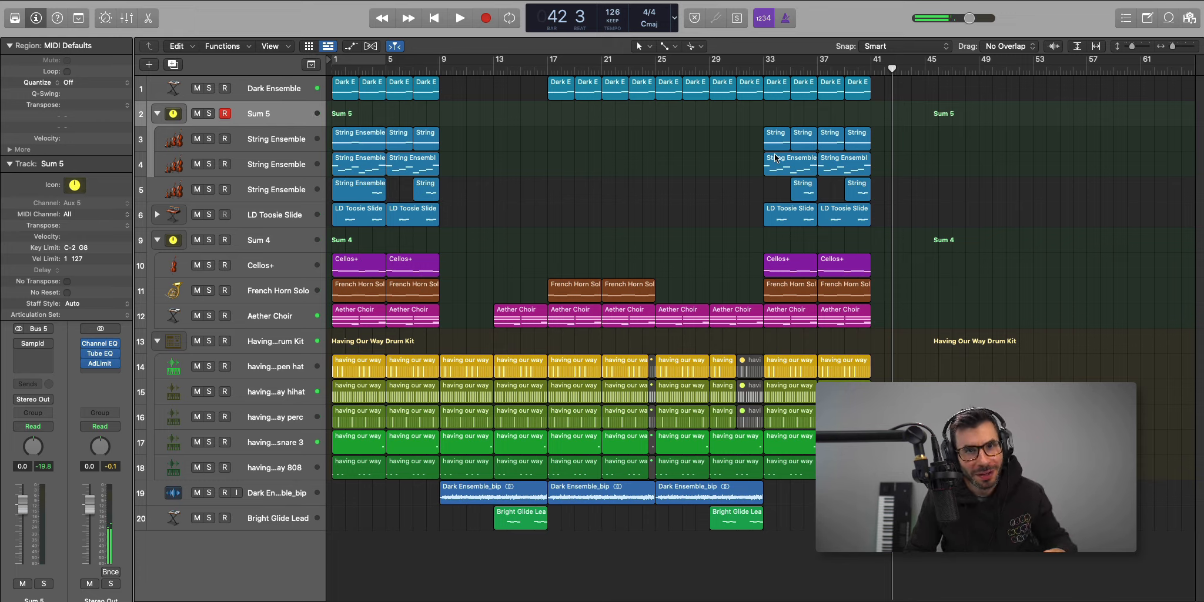